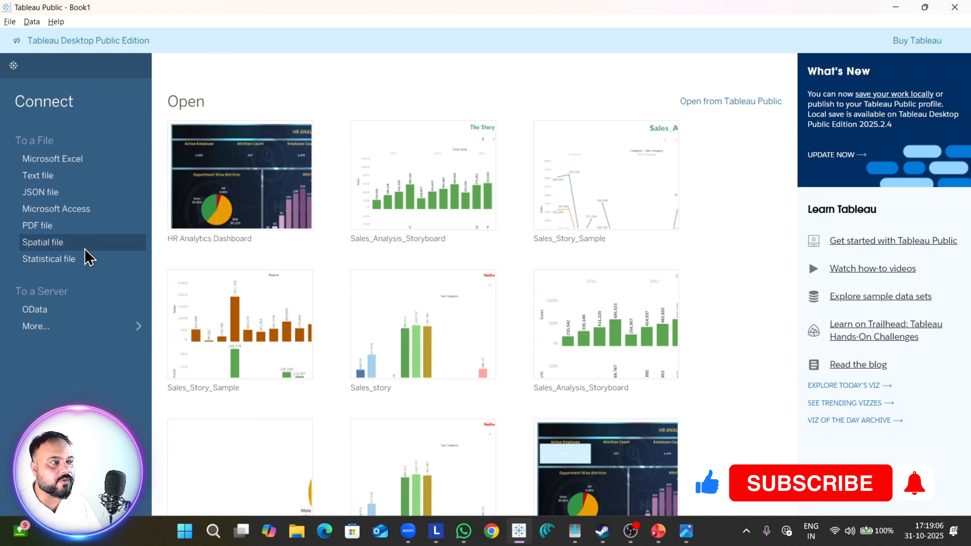
Step: Connect to the HR Data Excel workbook from Downloads and add its HR data sheet to the data model
click(79, 161)
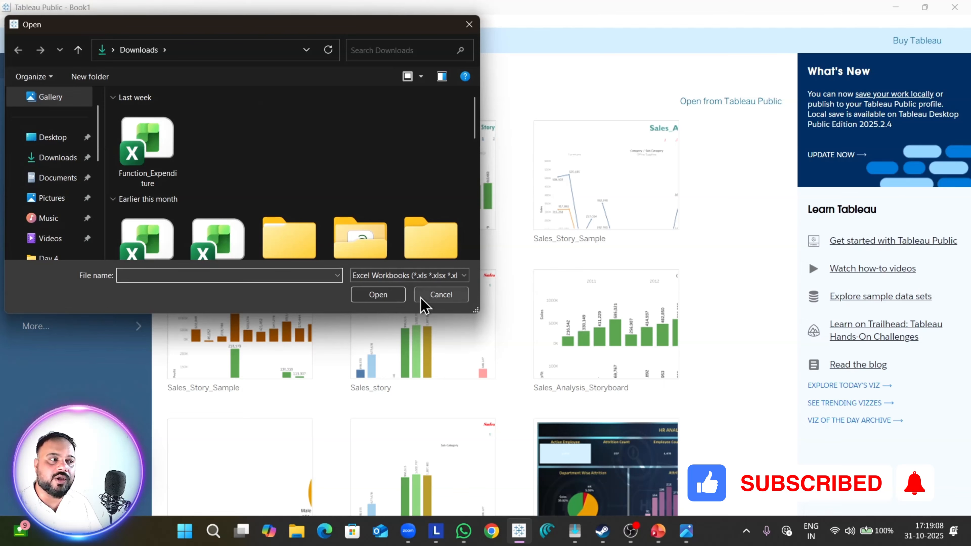
scroll(356, 136, down, 3)
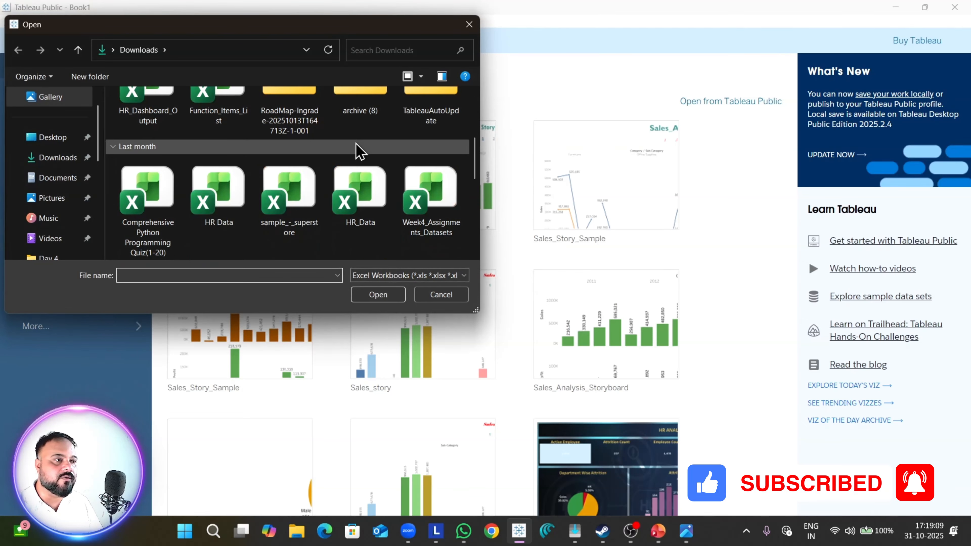
click(241, 209)
click(396, 298)
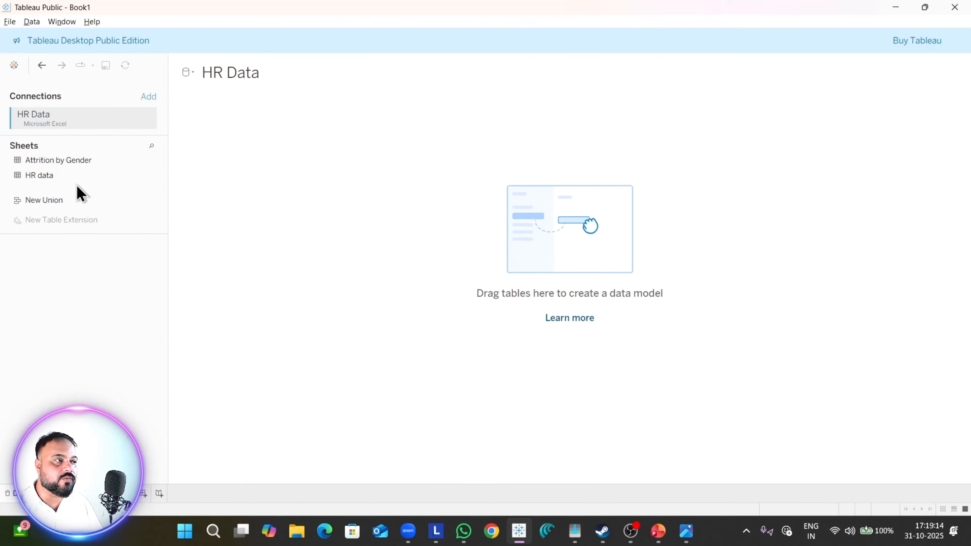
drag(66, 180, 310, 202)
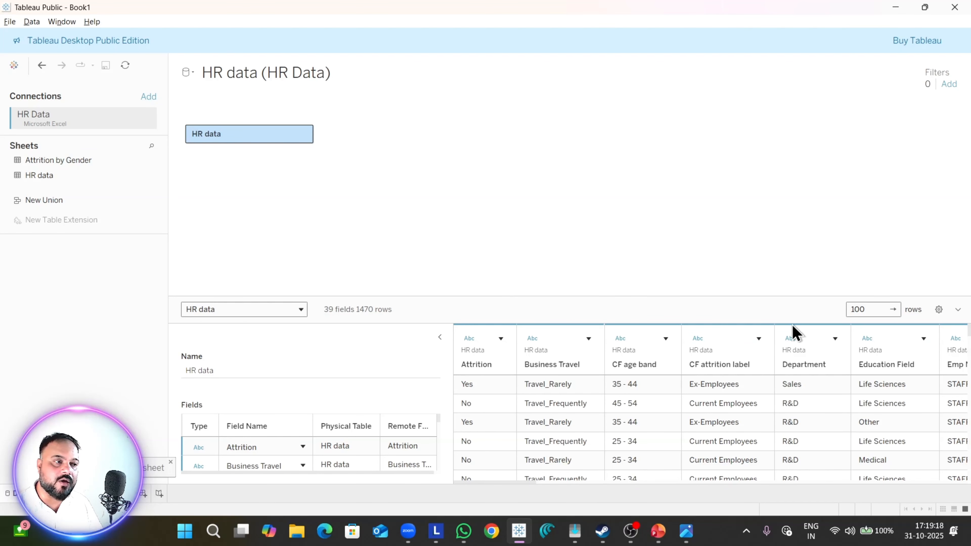
drag(594, 297, 578, 251)
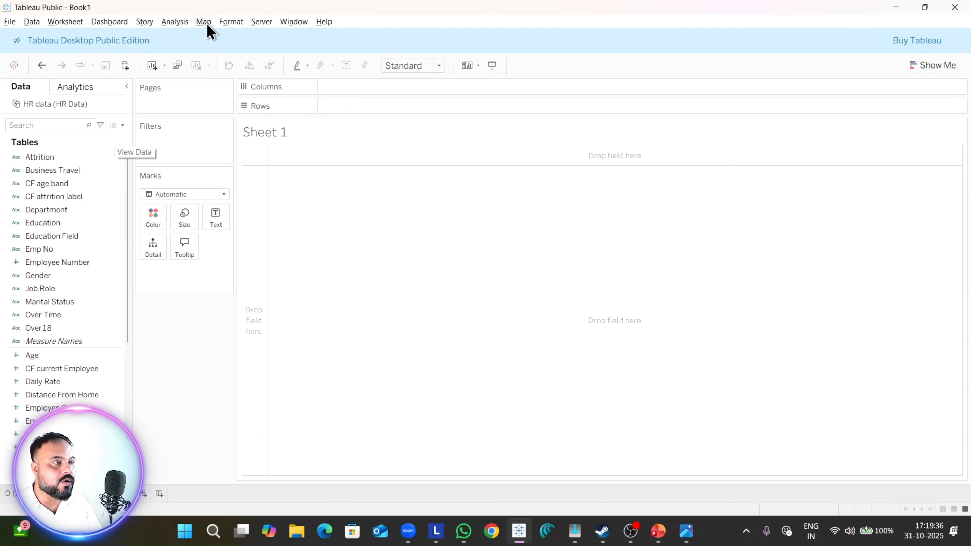
Step: Create a calculated field on Sheet 1 and name it Attrition Count
click(185, 23)
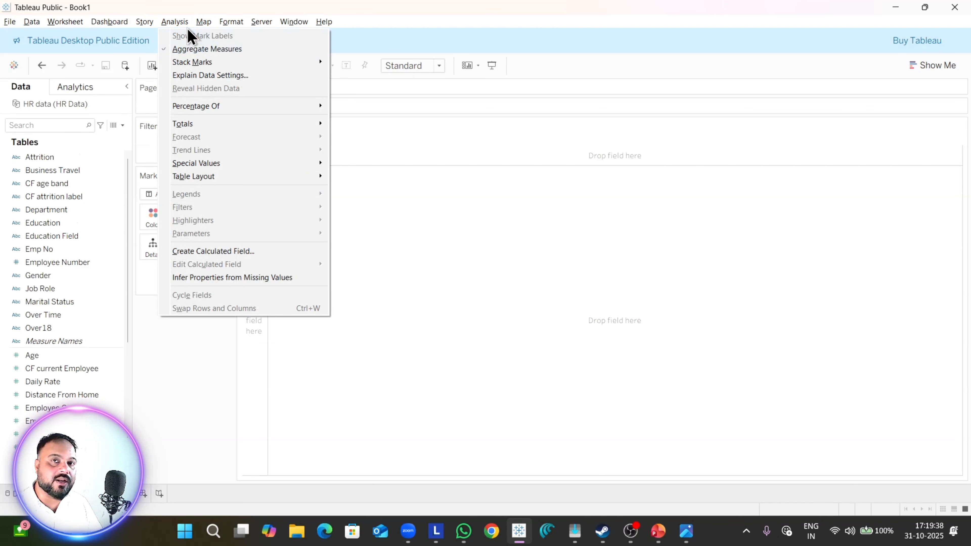
click(213, 256)
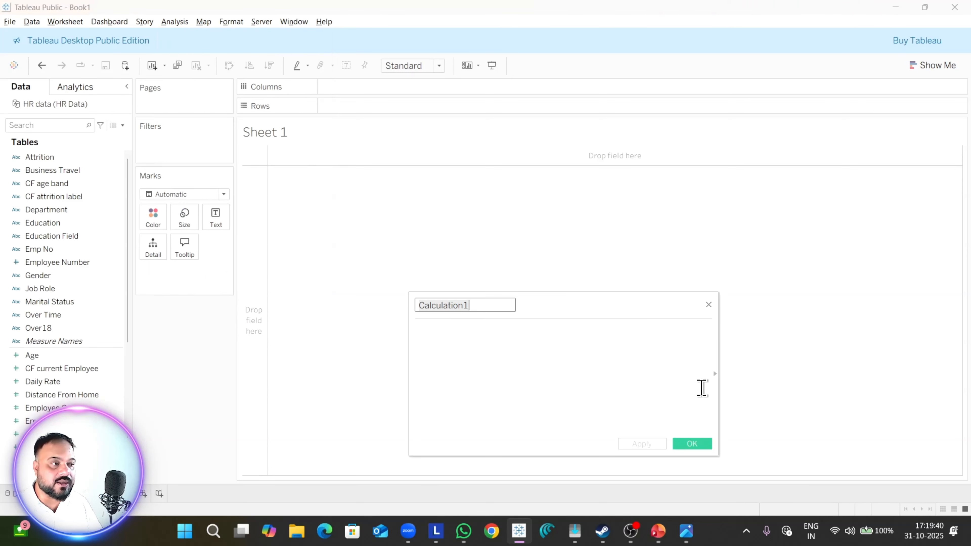
text(Attrition Count)
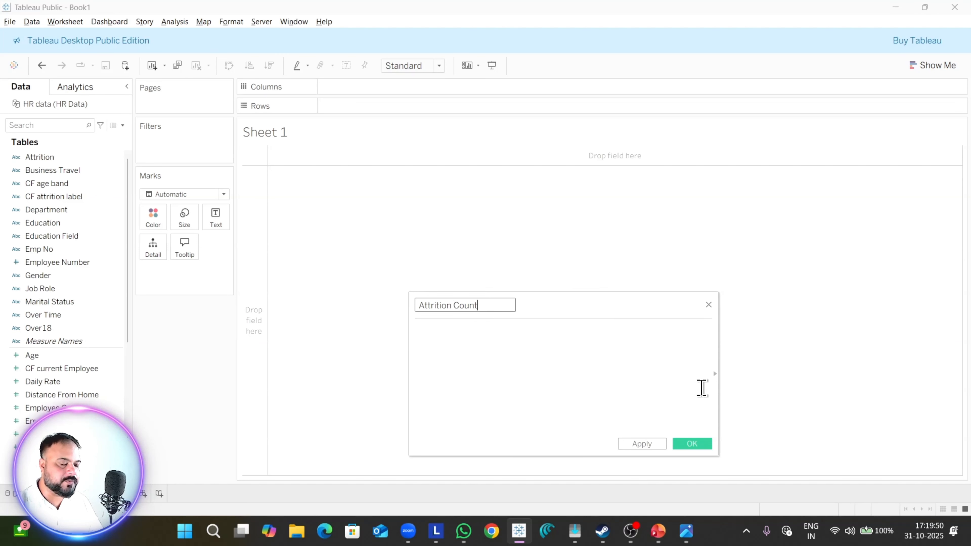
click(702, 388)
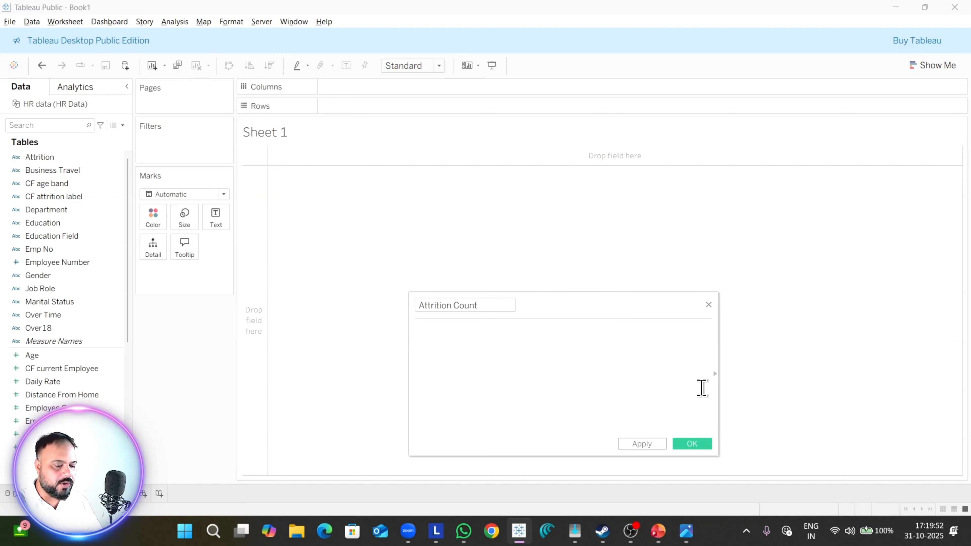
Step: Start the Attrition Count formula with the condition IF [Attrition] = 'Yes'
text(IF )
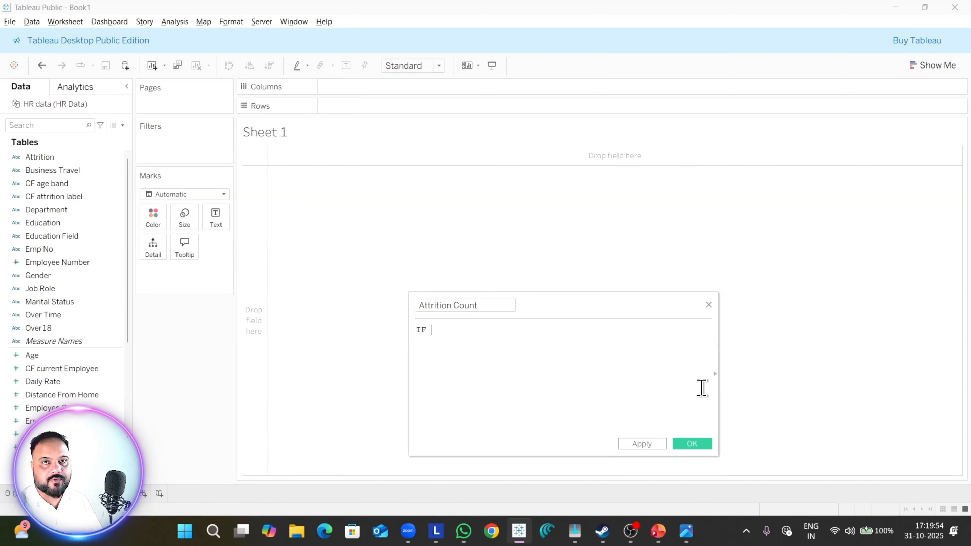
text(at)
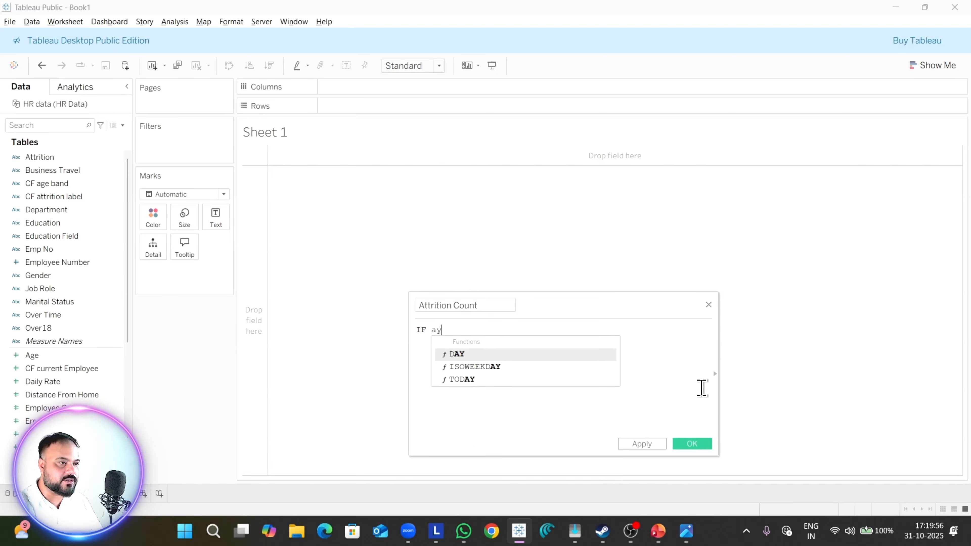
text(t)
key(Down)
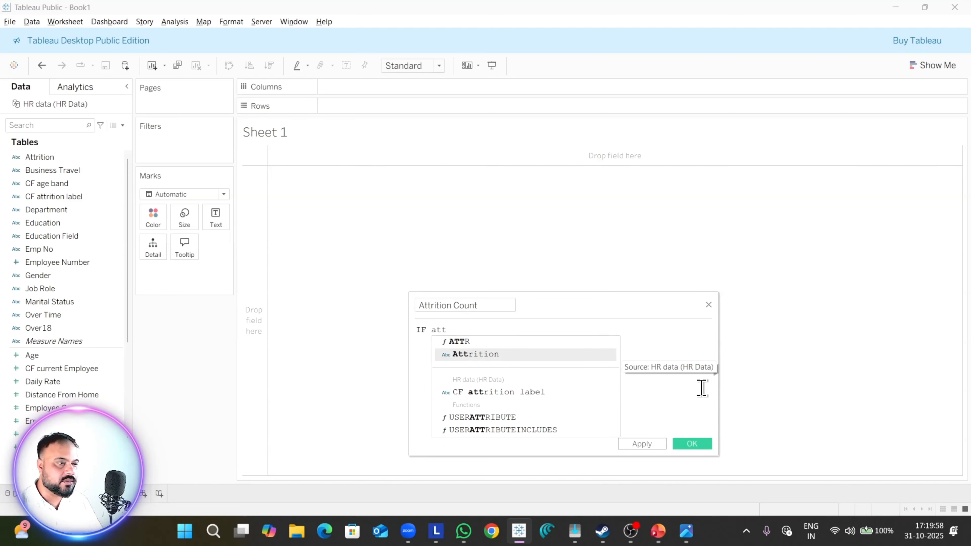
key(Return)
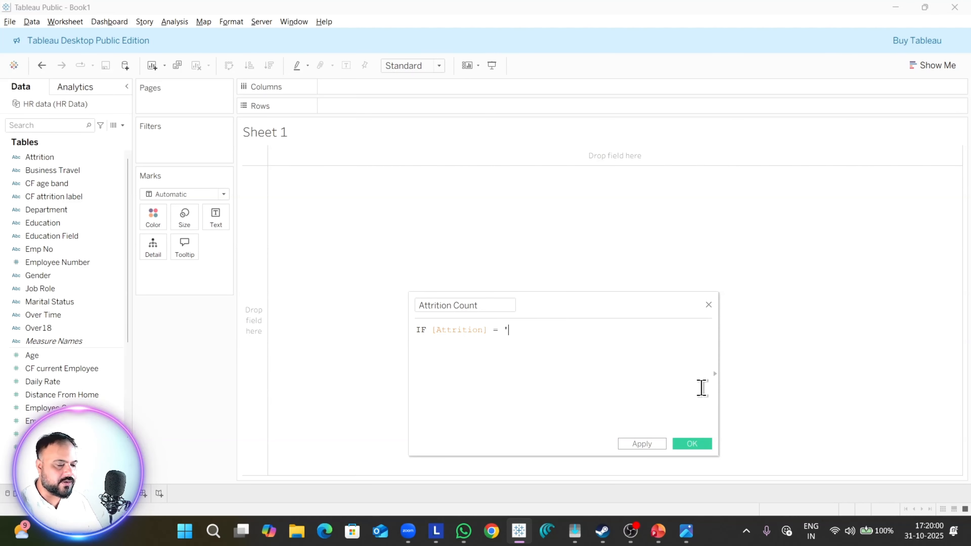
text(= 'Yes' )
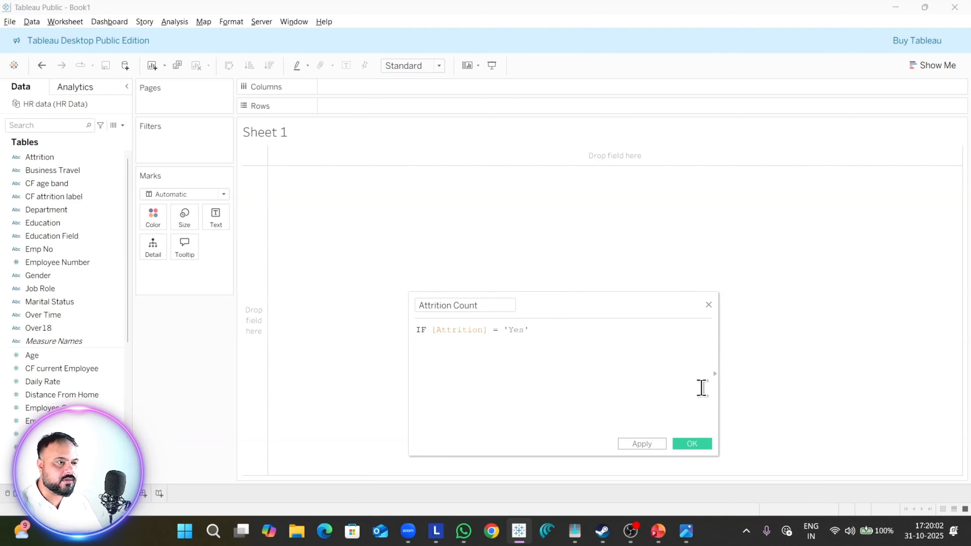
text(the)
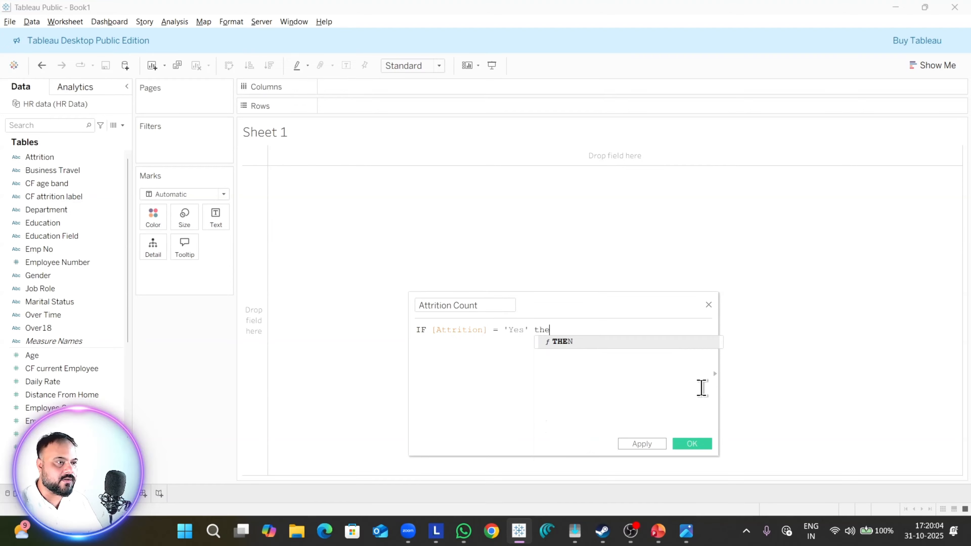
Step: Complete the Attrition Count formula with THEN 1 ELSE 0 END, apply it and save the field
key(Return)
text(1 els)
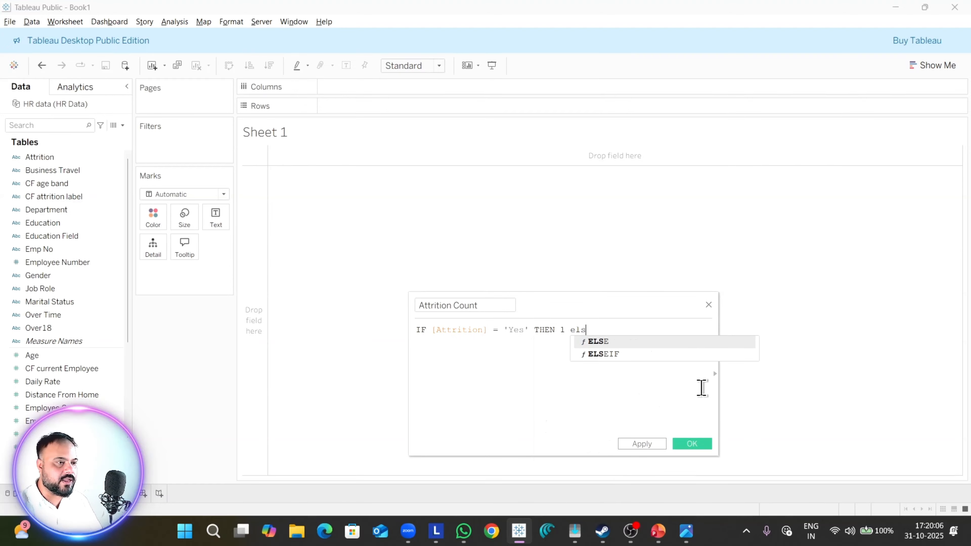
key(Return)
text(0 )
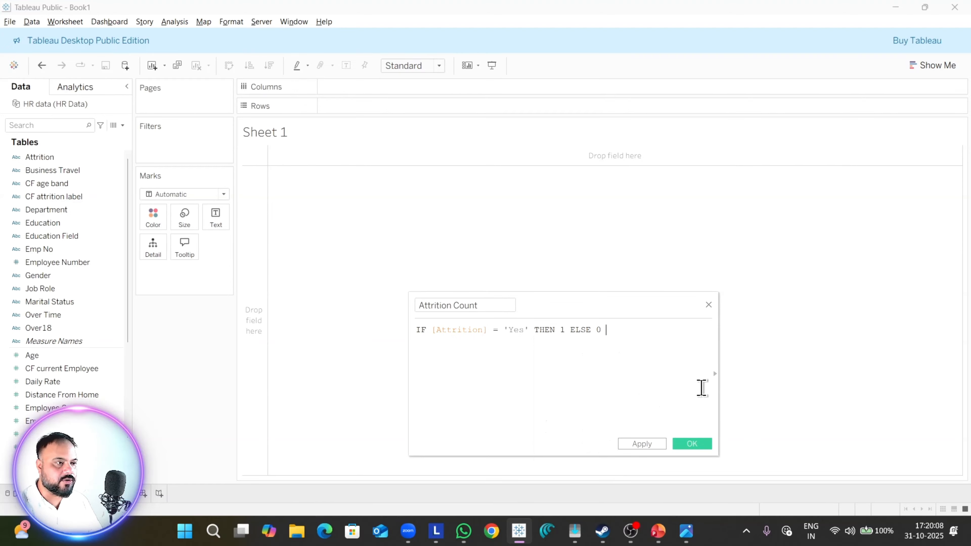
text(en)
key(Return)
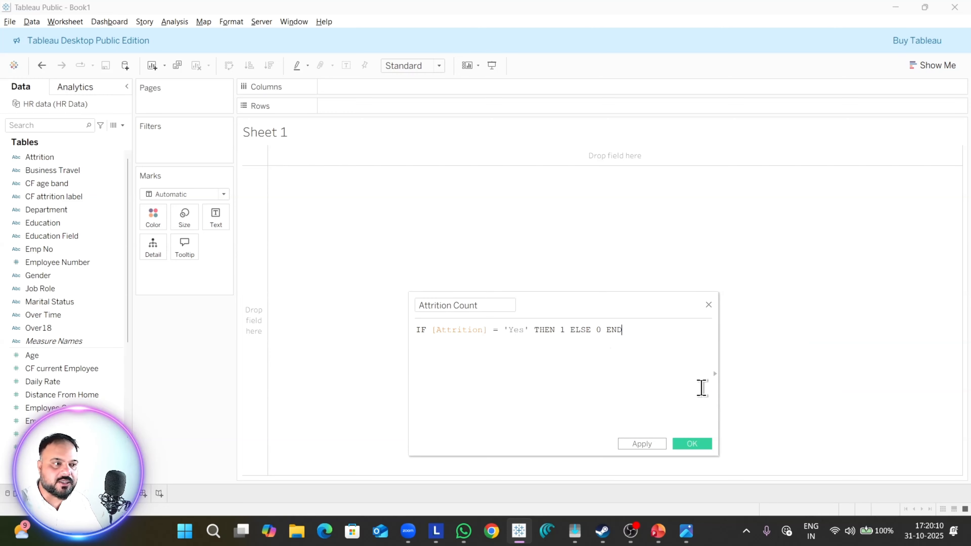
click(642, 444)
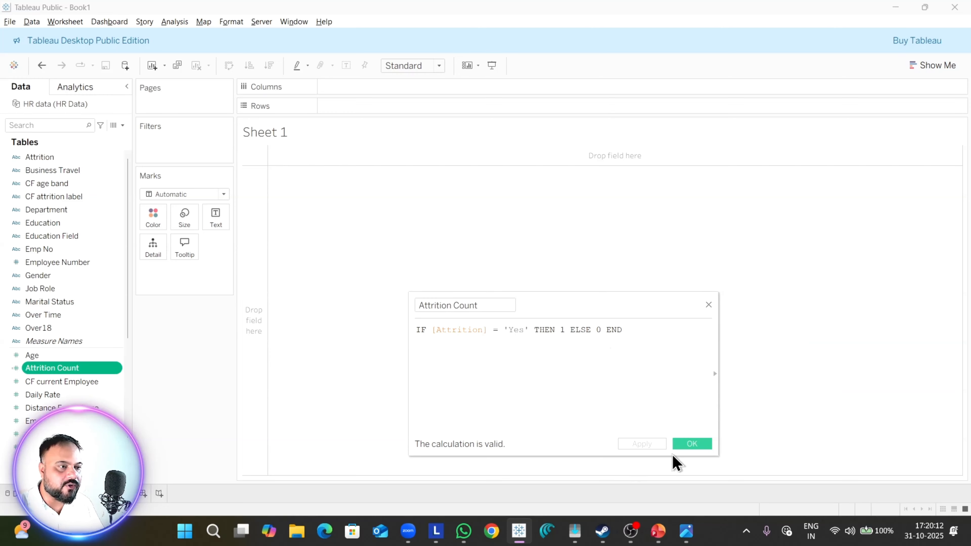
click(687, 446)
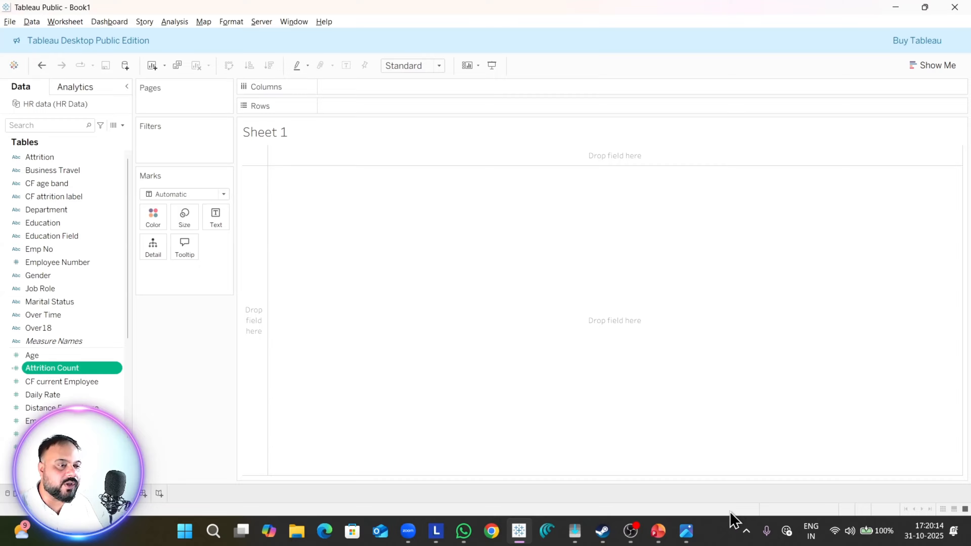
Step: Review the headline metrics in the Dashboard 1.png reference image in Photos and return to the Tableau worksheet's fields
click(689, 534)
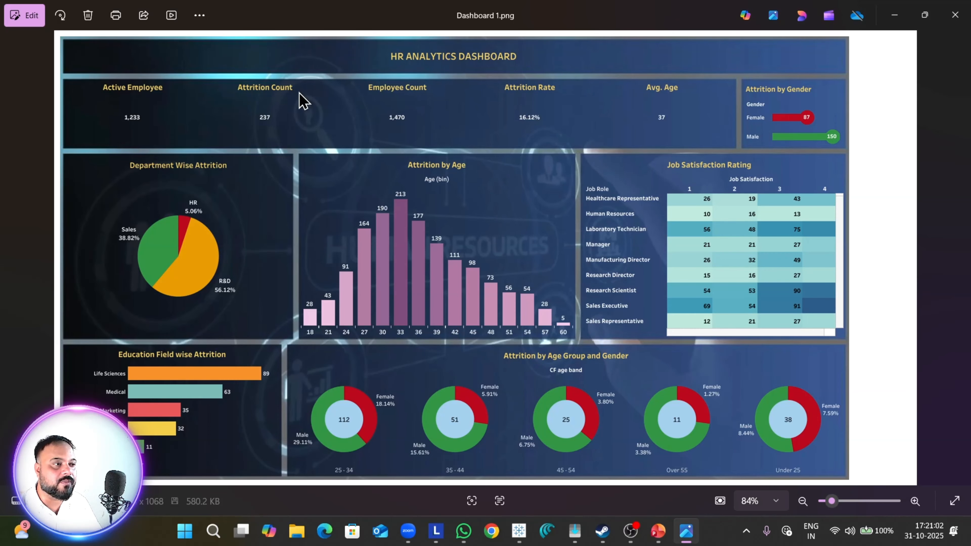
key(alt+Tab)
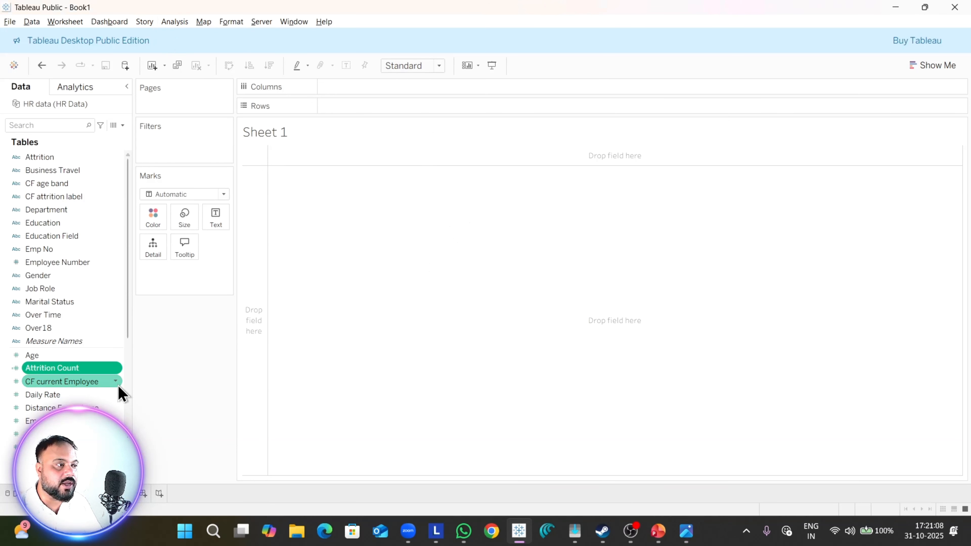
click(78, 421)
click(78, 384)
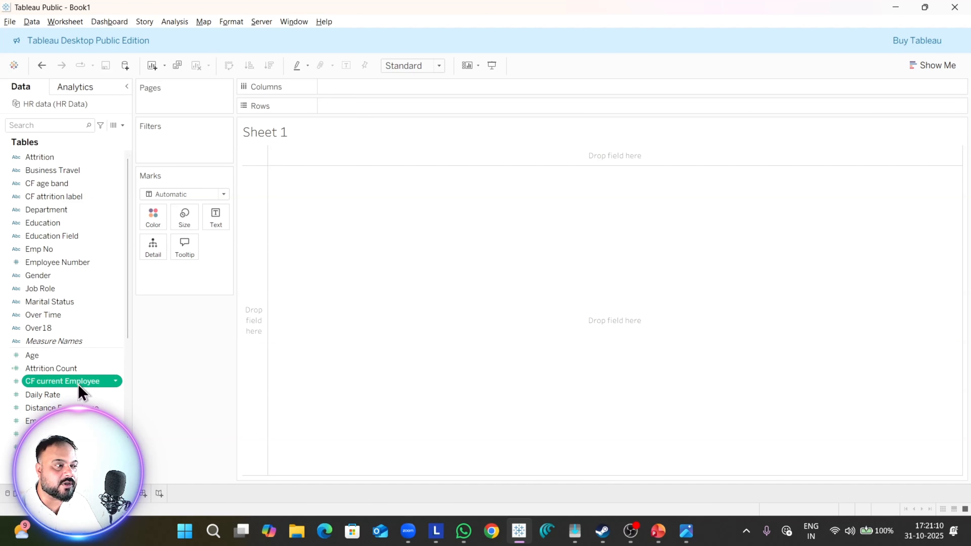
click(78, 369)
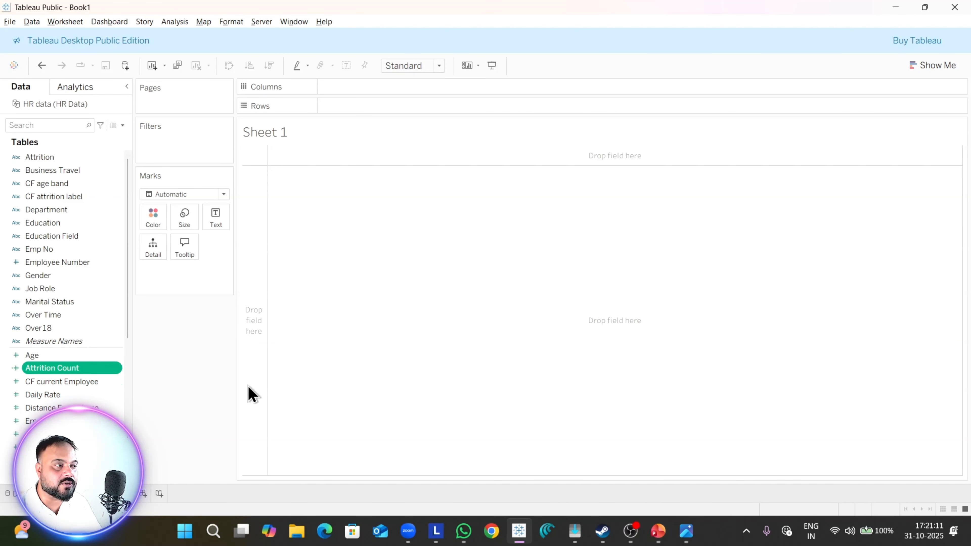
Step: Create another calculated field and name it Active Employee
click(172, 22)
click(233, 250)
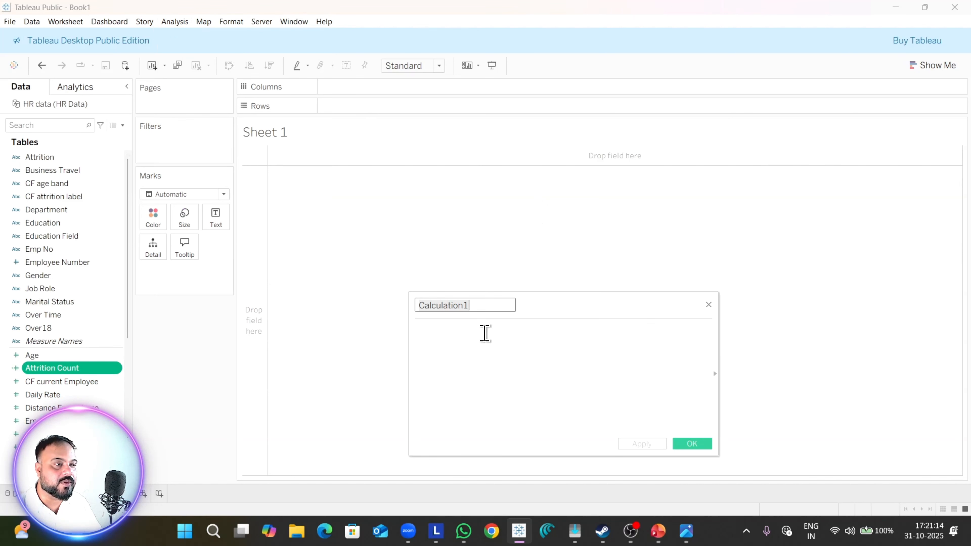
text(Ac)
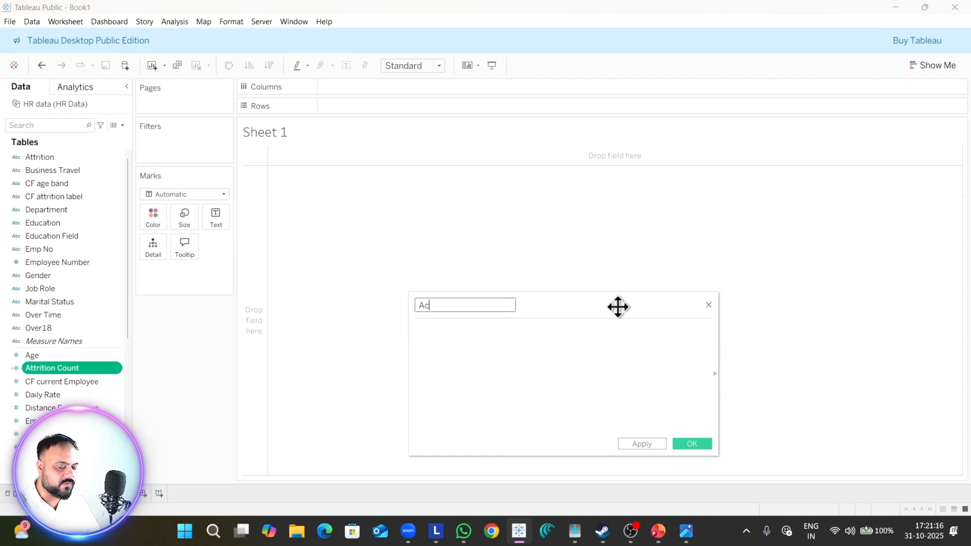
text(tive Emn)
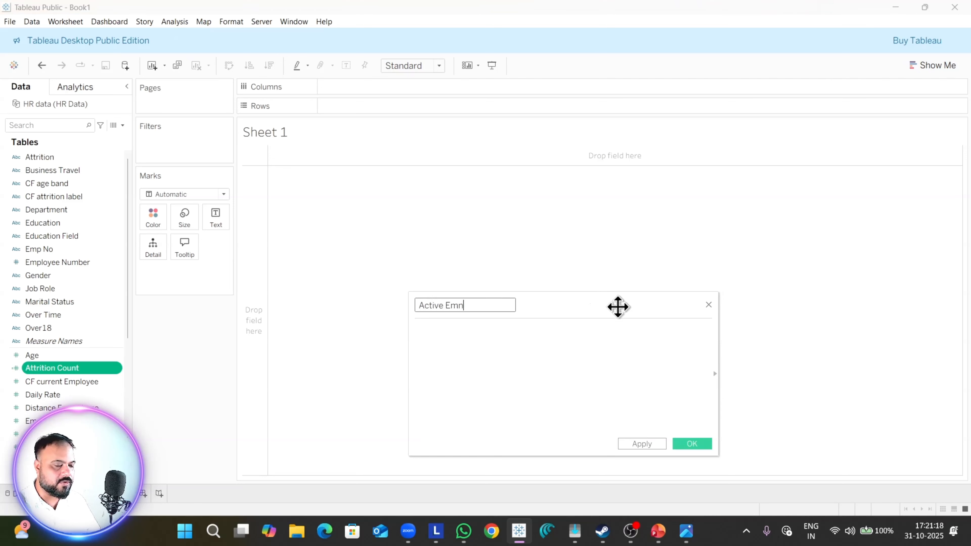
text(loyee)
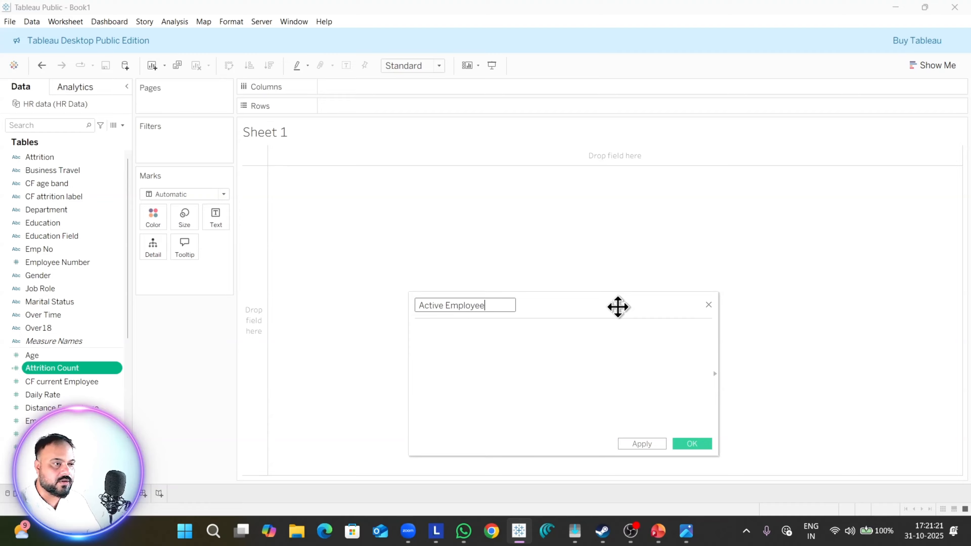
Step: Define Active Employee as [Employee Count] - [Attrition Count], apply the formula and save the field
key(Tab)
text(e)
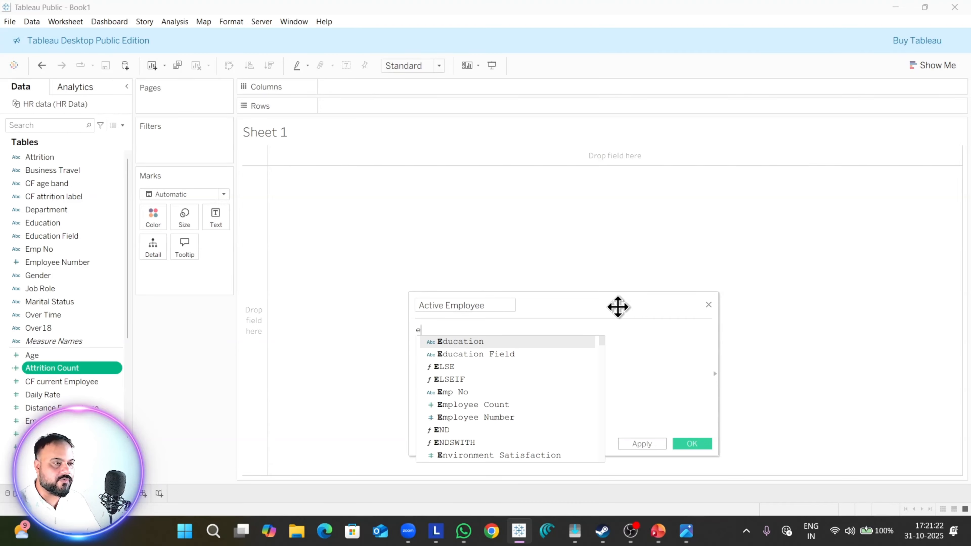
text(m)
key(Down)
key(Return)
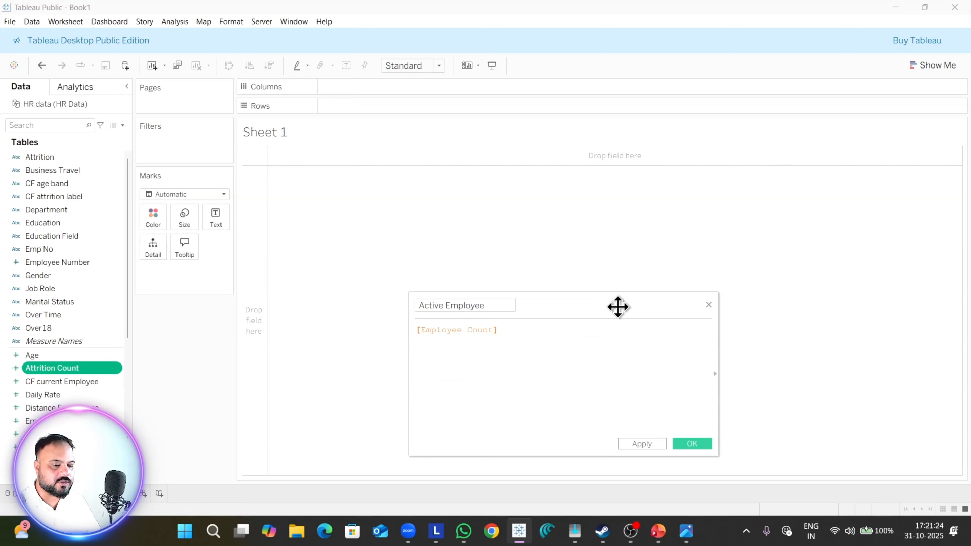
text(- )
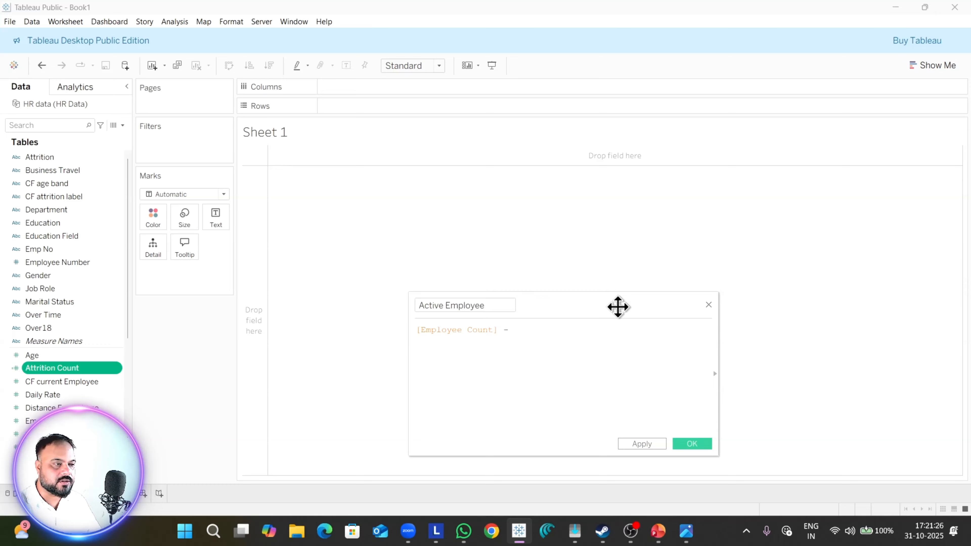
text(att)
key(Down)
key(Down)
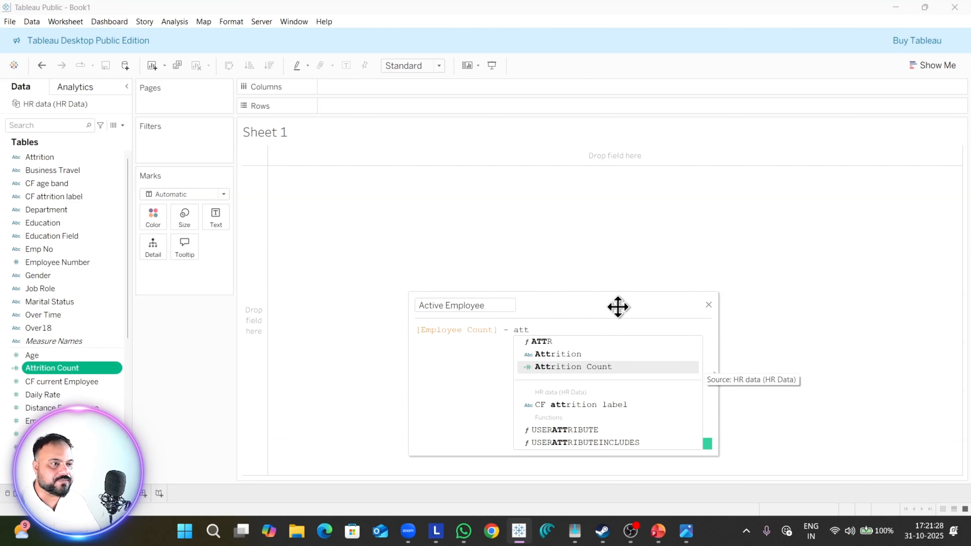
key(Return)
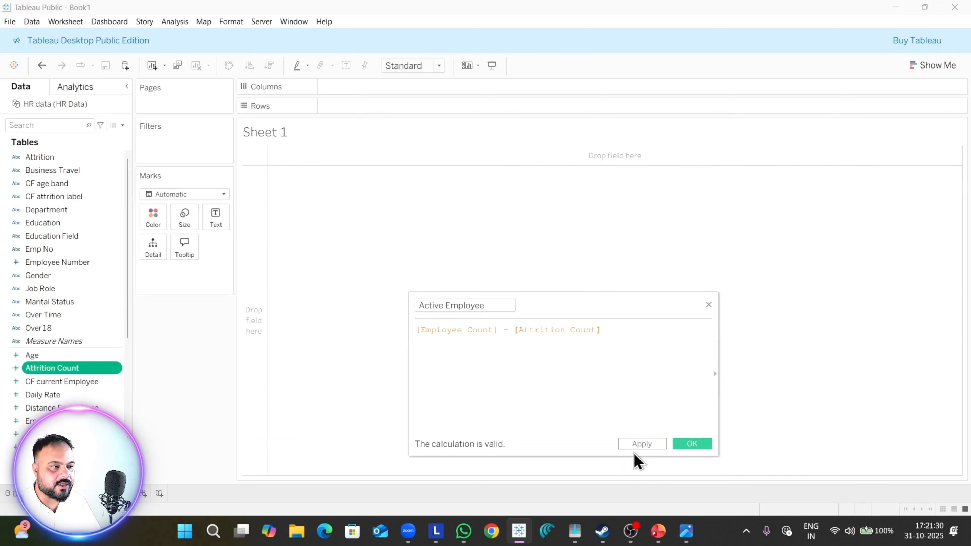
click(641, 445)
click(693, 445)
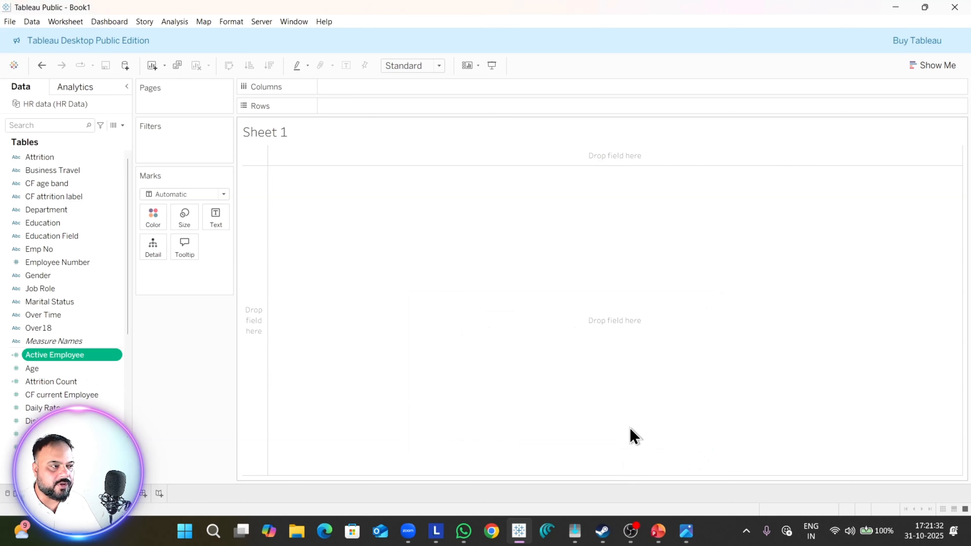
Step: Check the headline metrics in the Dashboard 1.png reference image and place Attrition Count on the rows of Sheet 1 in Tableau
key(alt+Tab)
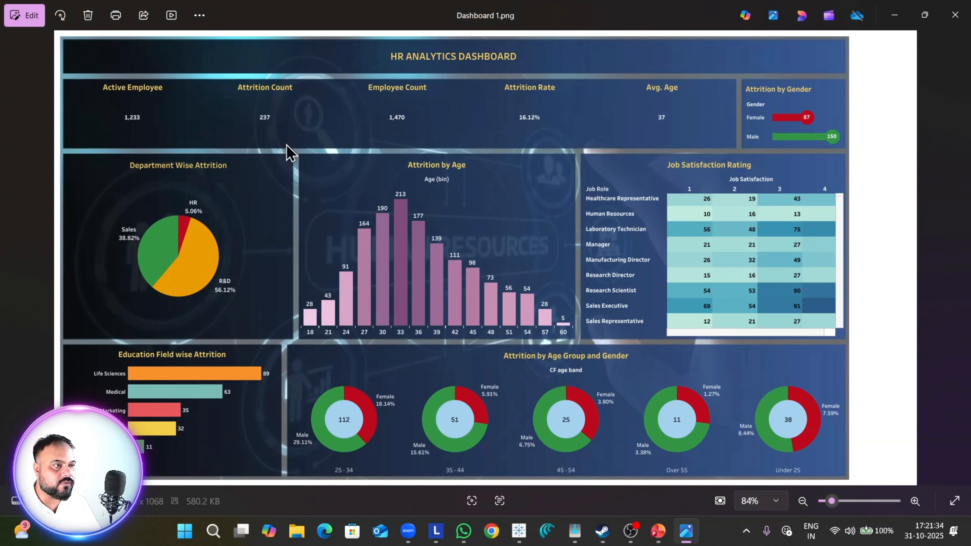
key(alt+Tab)
key(alt+Tab)
key(alt+Tab)
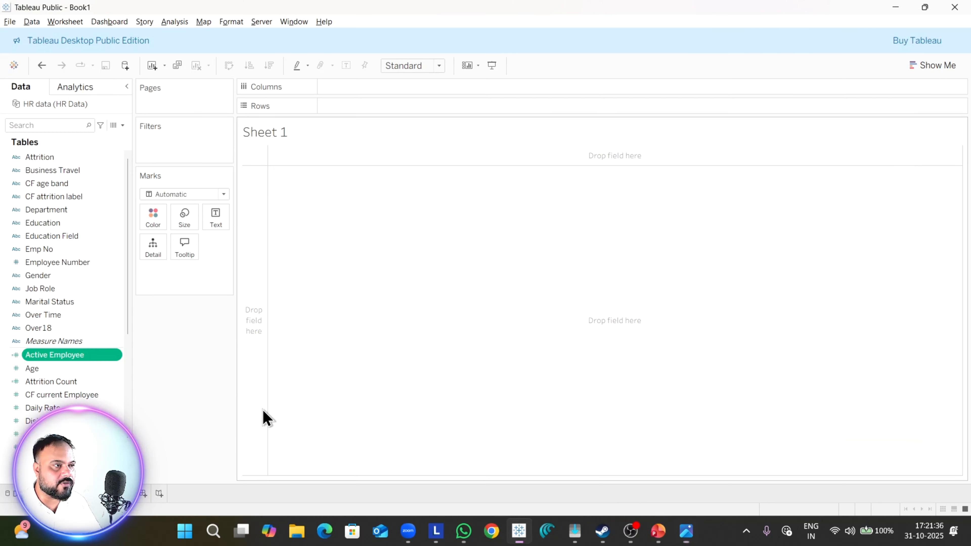
drag(58, 381, 414, 300)
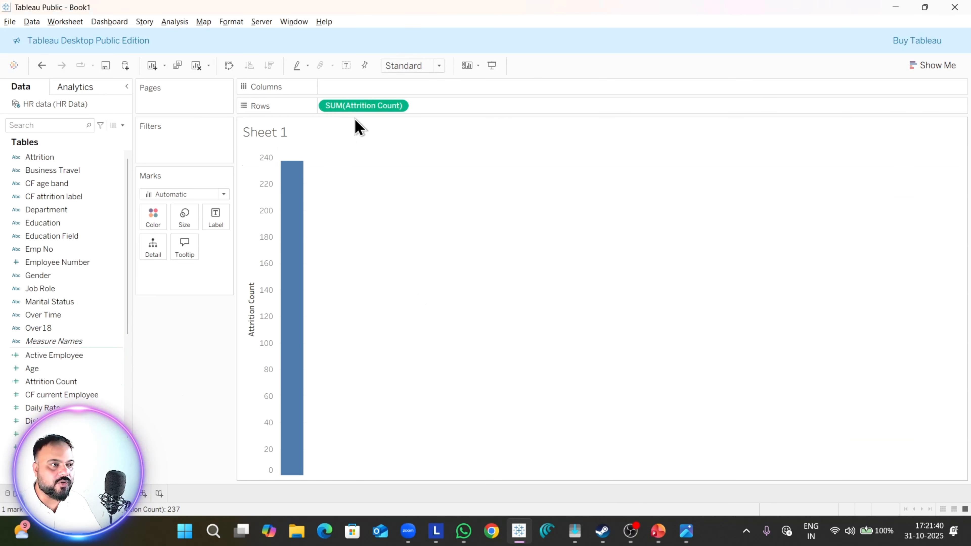
Step: Try to plot Active Employee on the columns against Attrition Count, and undo that placement
mouse_move(289, 168)
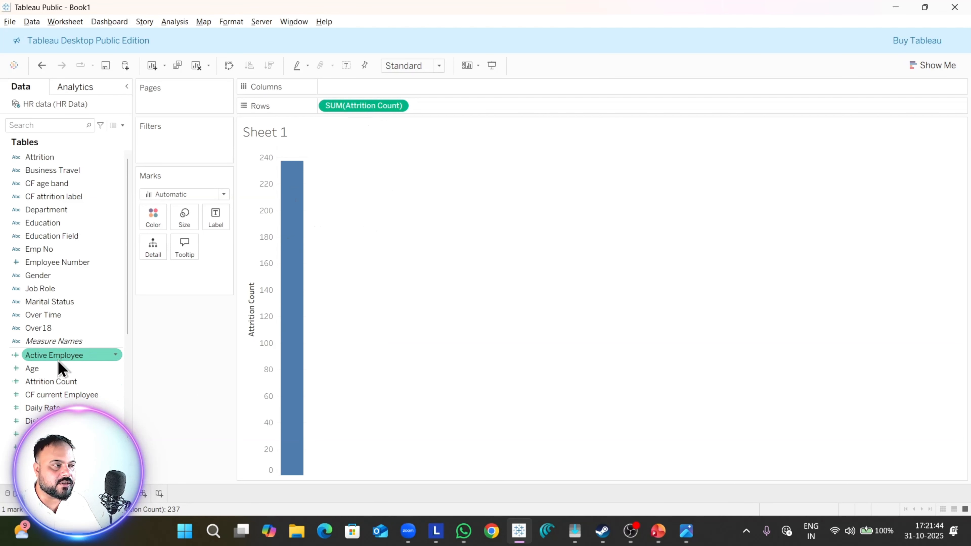
drag(61, 365, 273, 417)
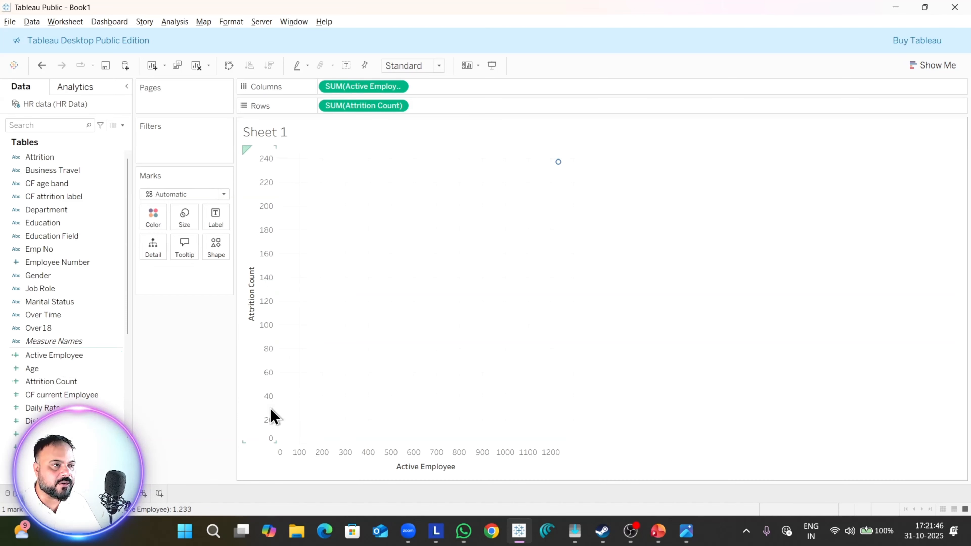
click(934, 68)
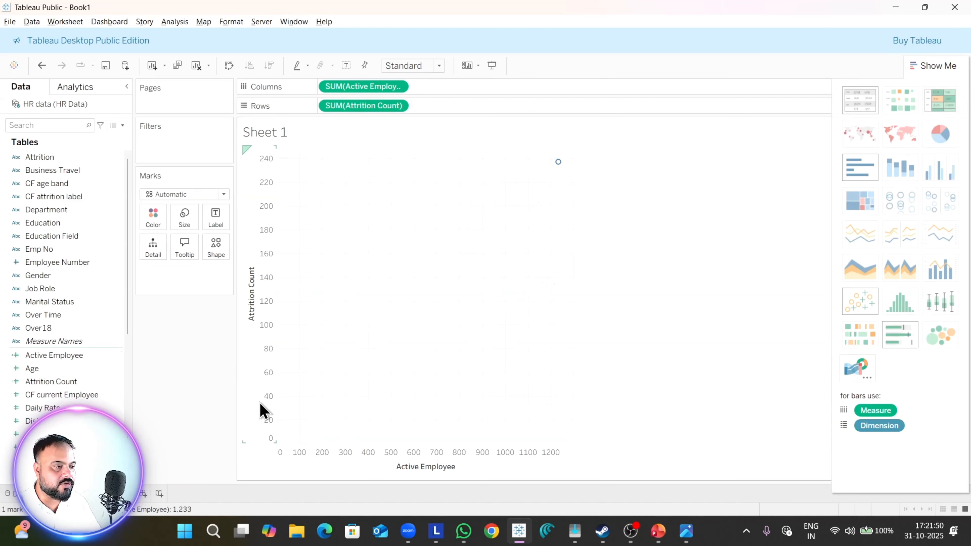
key(ctrl+z)
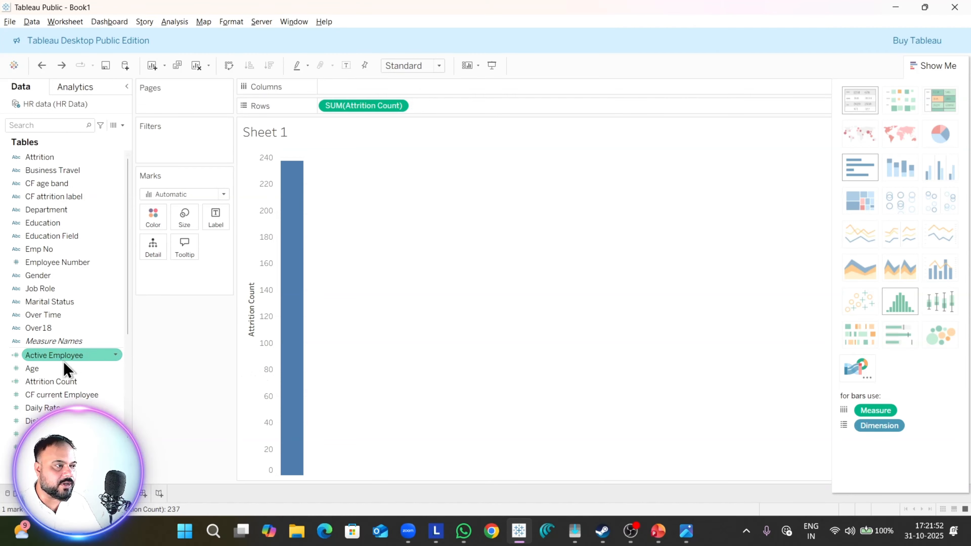
Step: Lay out Active Employee and Attrition Count as a text table with the measure names across widened columns
drag(65, 368, 218, 217)
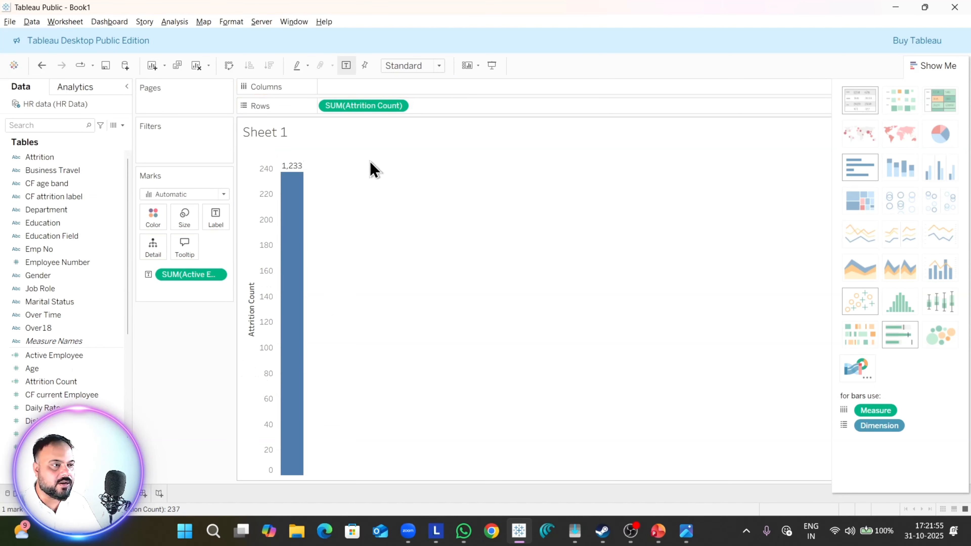
click(868, 107)
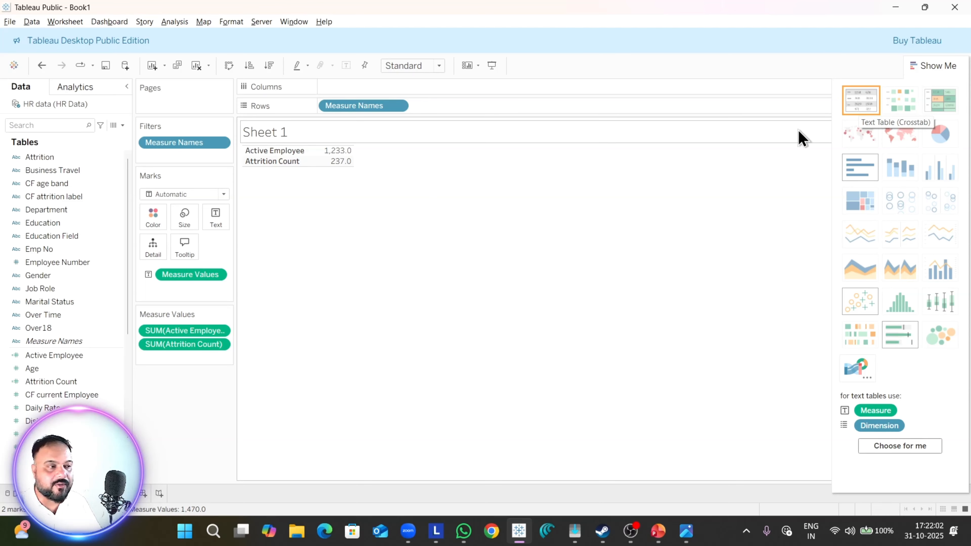
click(229, 66)
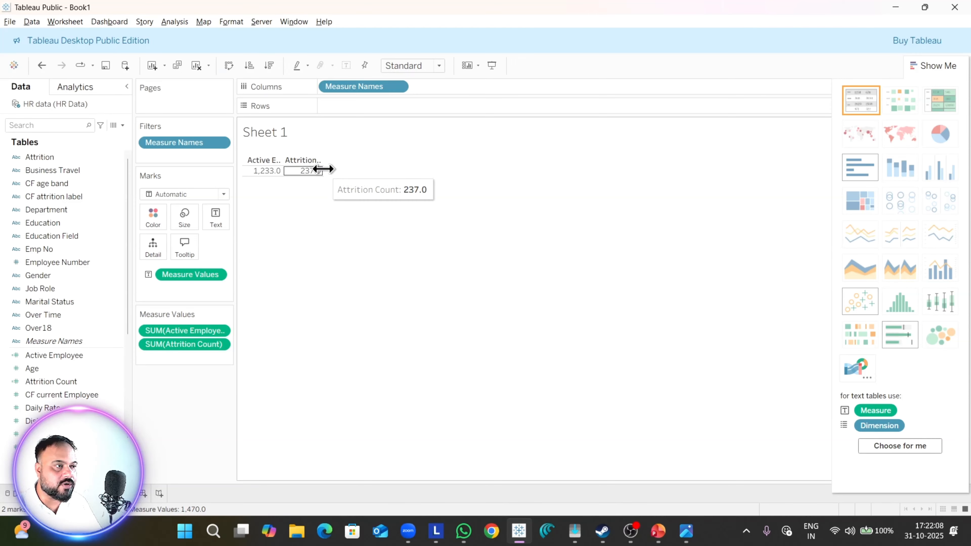
drag(323, 168, 406, 164)
Step: Add Employee Count to the text table and hide the sheet title
key(alt+Tab)
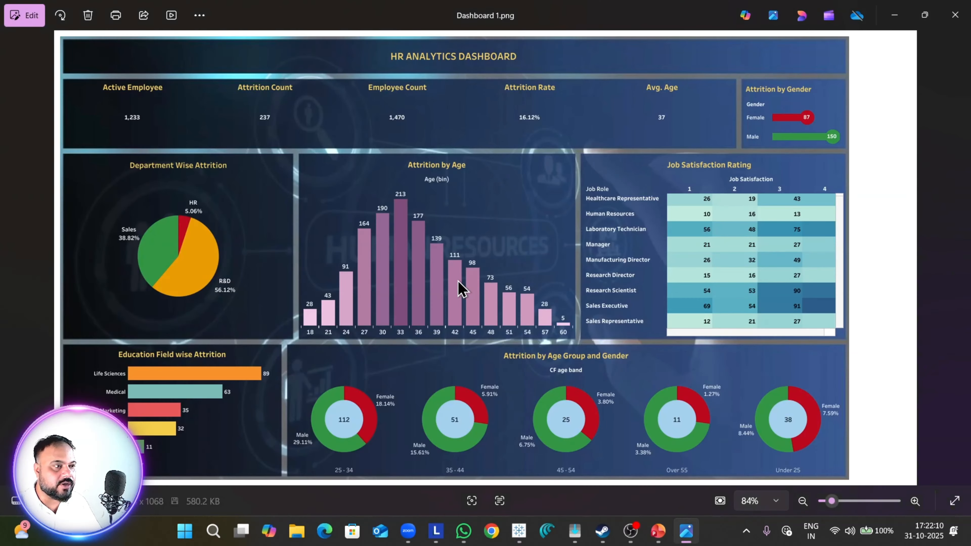
key(alt+Tab)
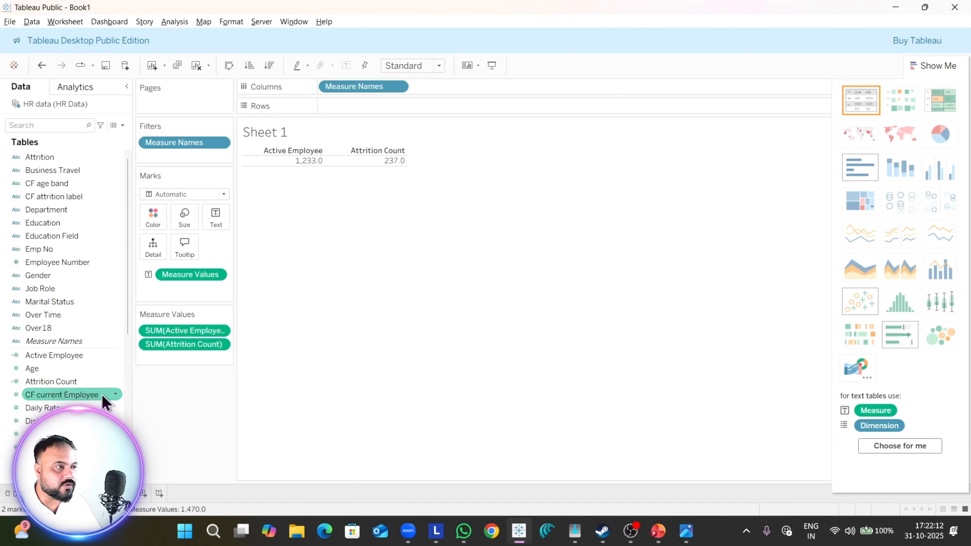
double_click(50, 434)
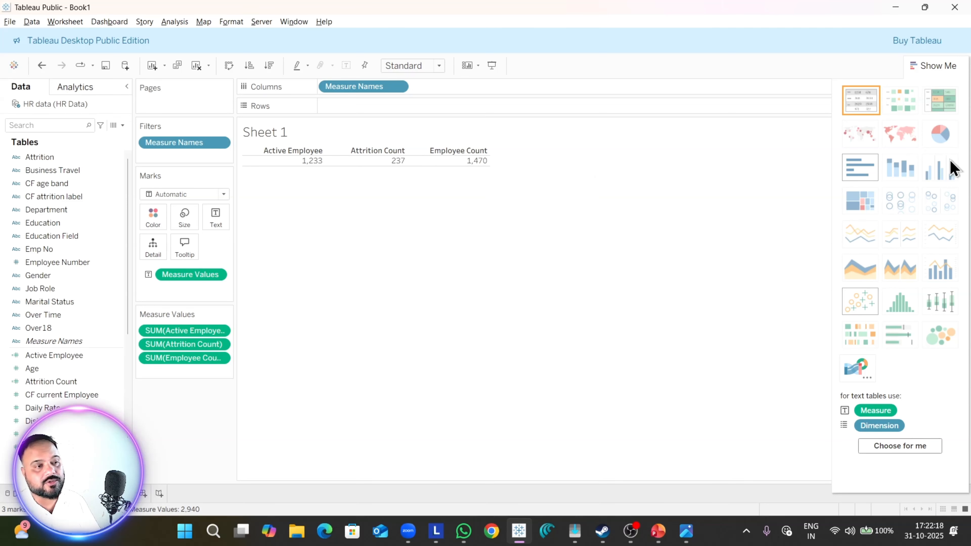
click(924, 69)
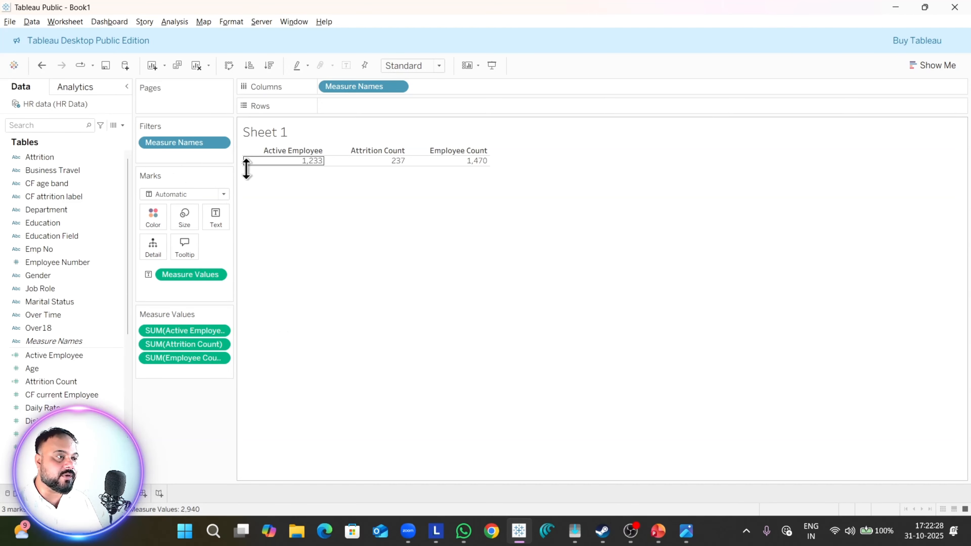
right_click(265, 132)
click(304, 165)
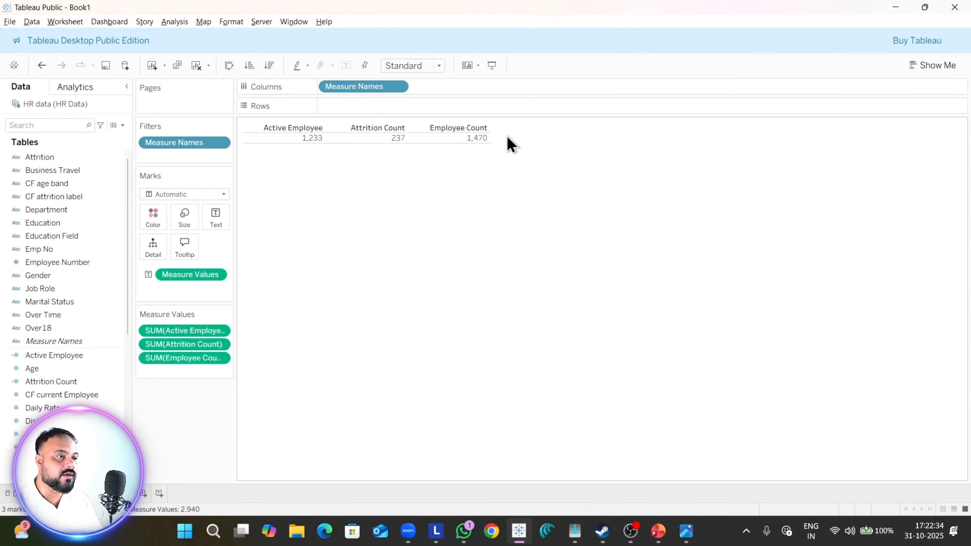
key(alt+Tab)
click(570, 245)
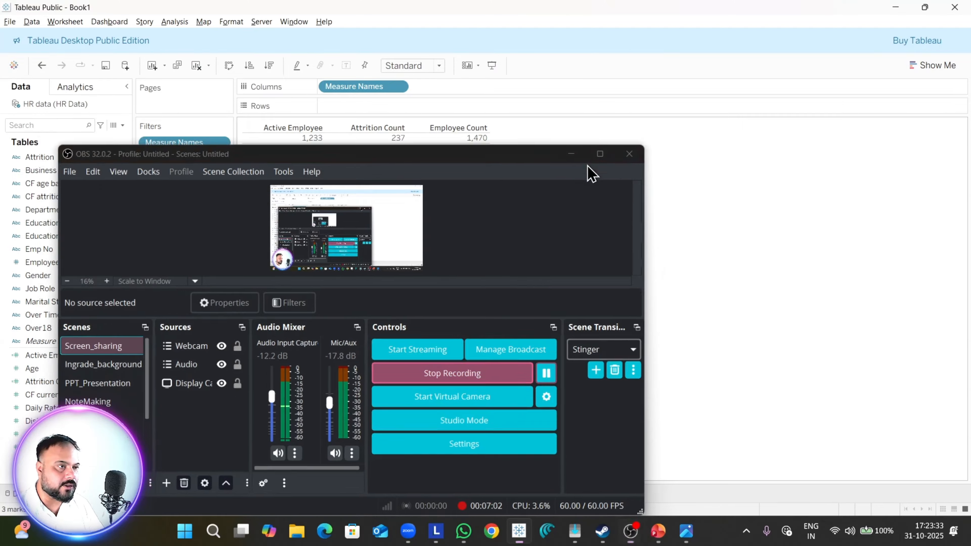
click(572, 153)
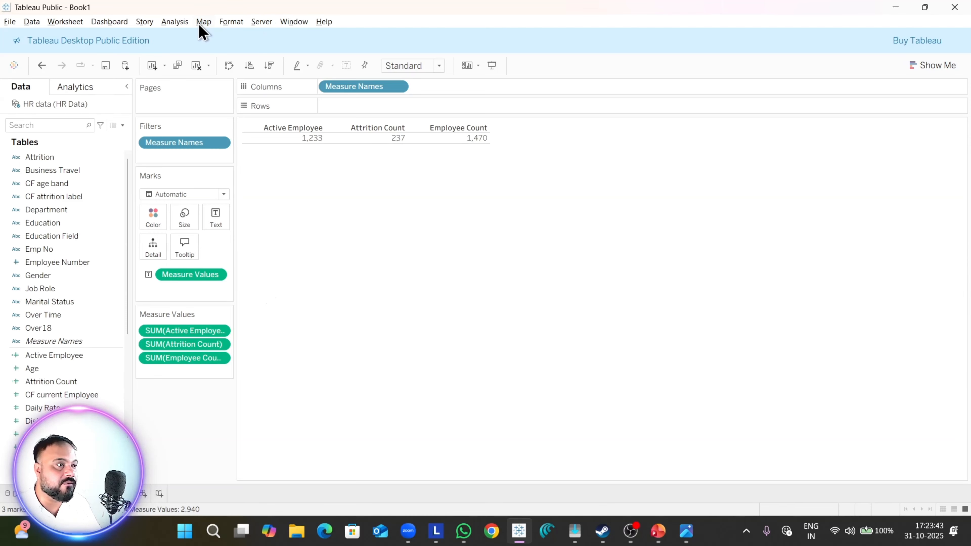
Step: Create a calculated field named Attrition Rate and go to its formula area
click(179, 22)
click(281, 266)
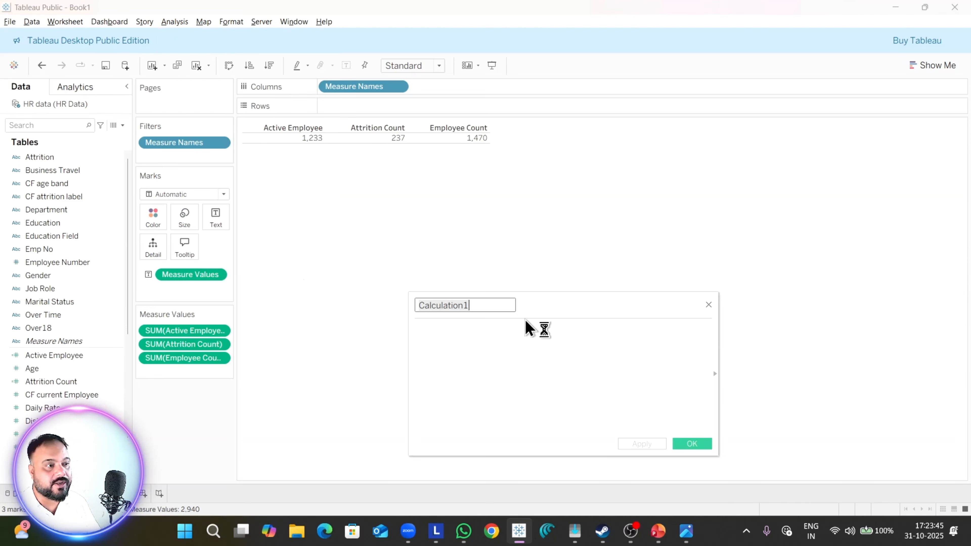
text(Attrition Rate)
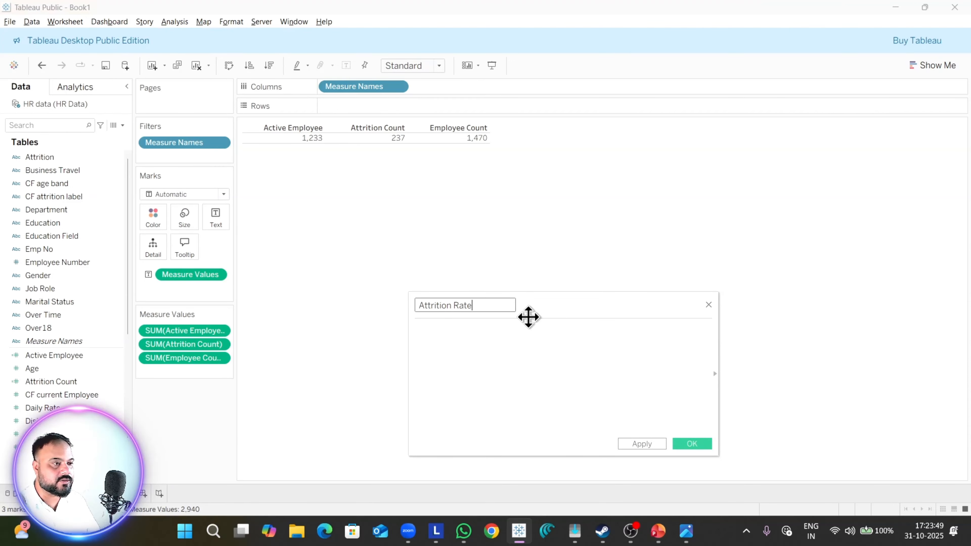
key(Tab)
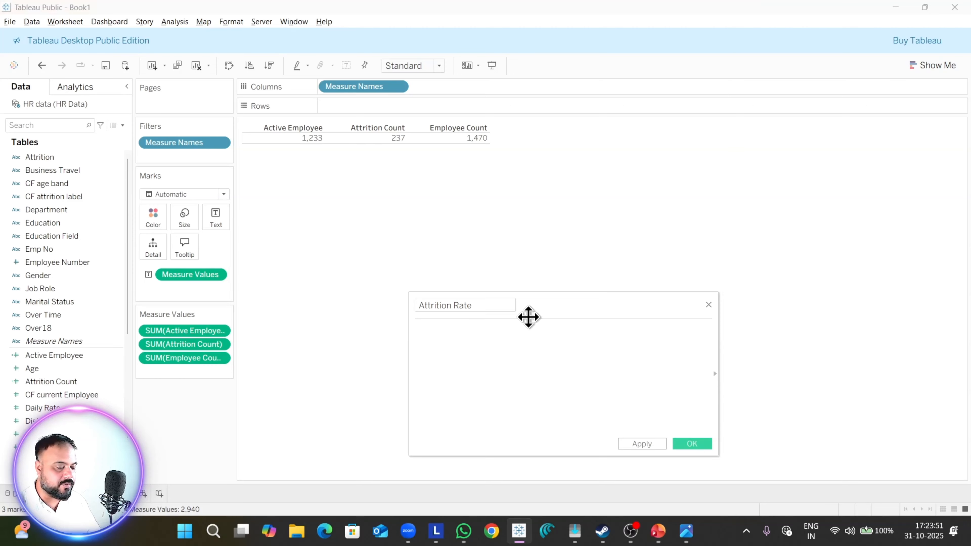
Step: Begin the Attrition Rate formula with SUM([Attrition Count])
text(sum)
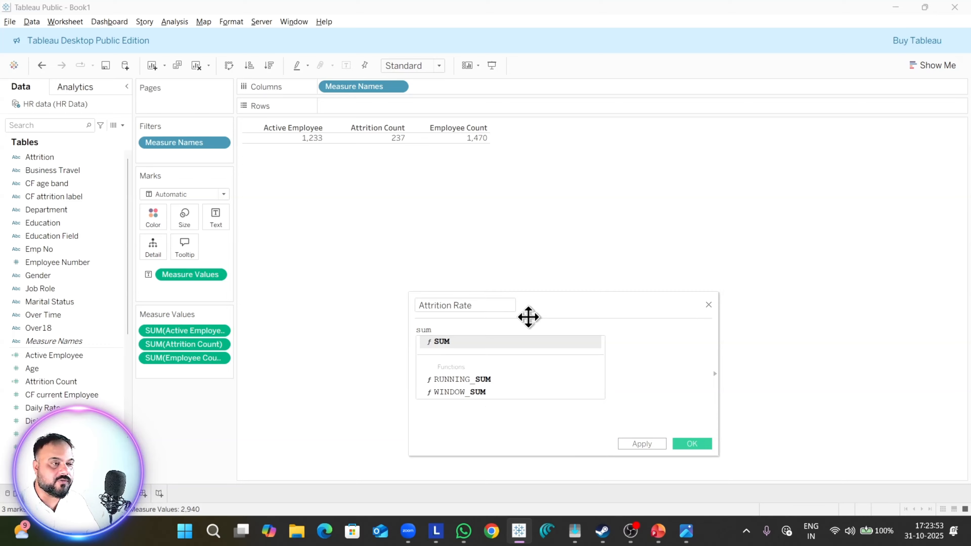
key(Return)
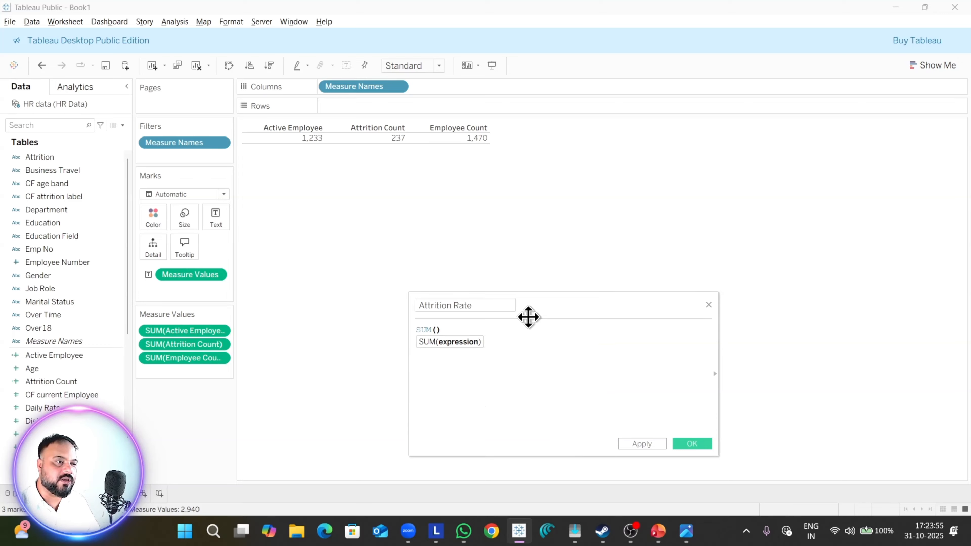
text(att)
key(Down)
key(Down)
key(Return)
key(Right)
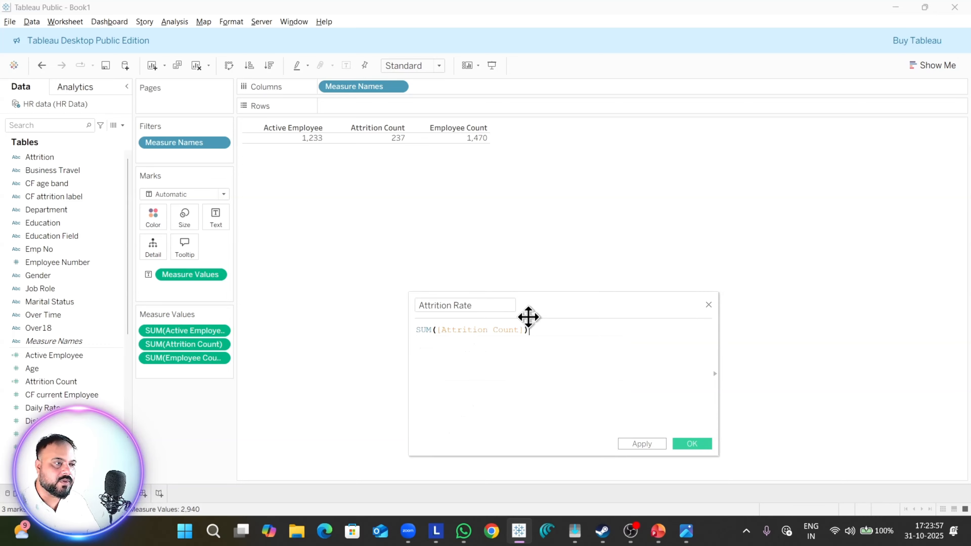
Step: Complete the Attrition Rate formula by dividing by SUM([Employee Count]), apply it and save the field
text(/ sume)
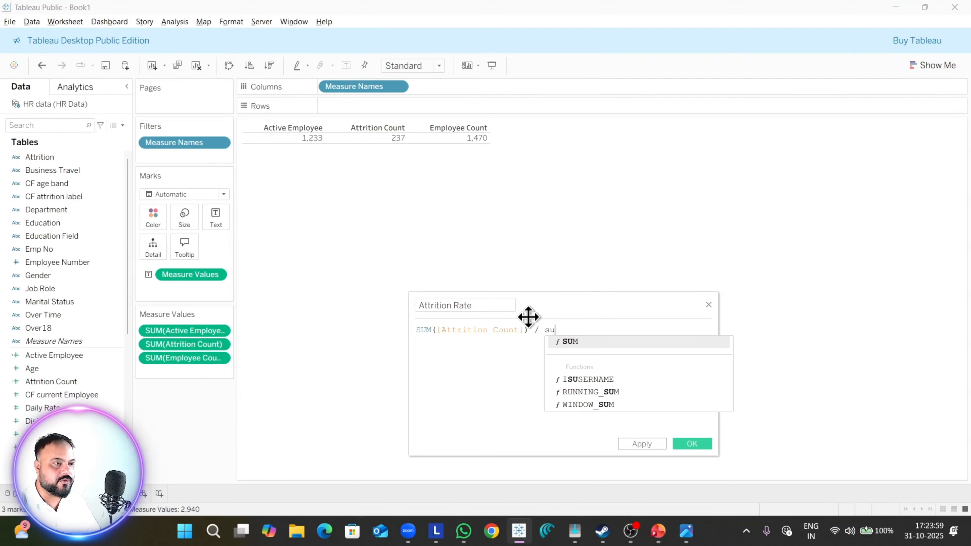
key(BackSpace)
key(BackSpace)
key(BackSpace)
text(um)
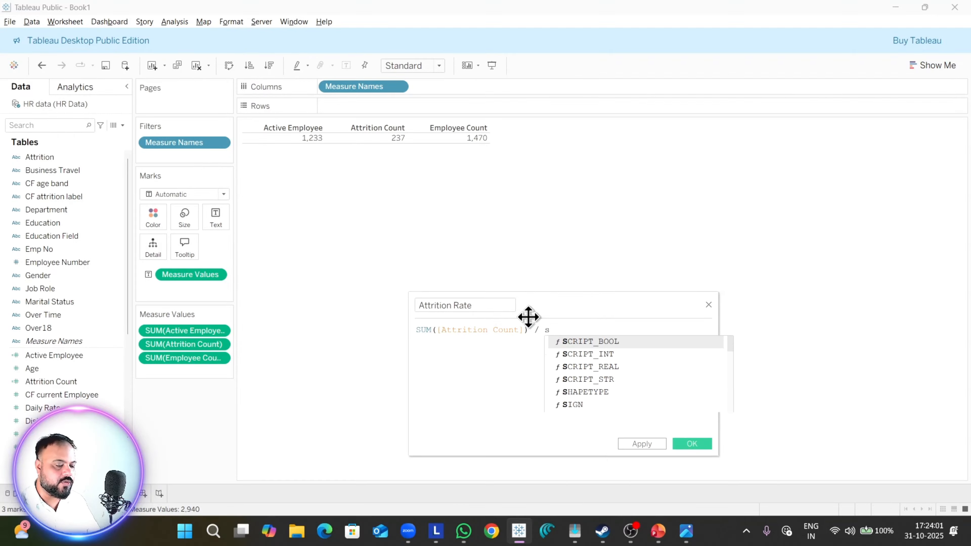
key(Return)
text(em)
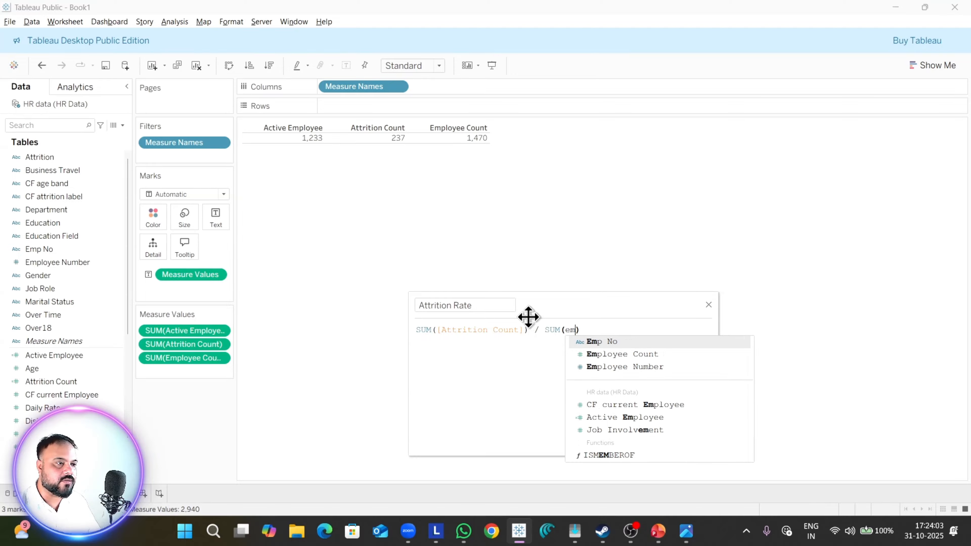
key(Down)
key(Down)
key(Up)
key(Return)
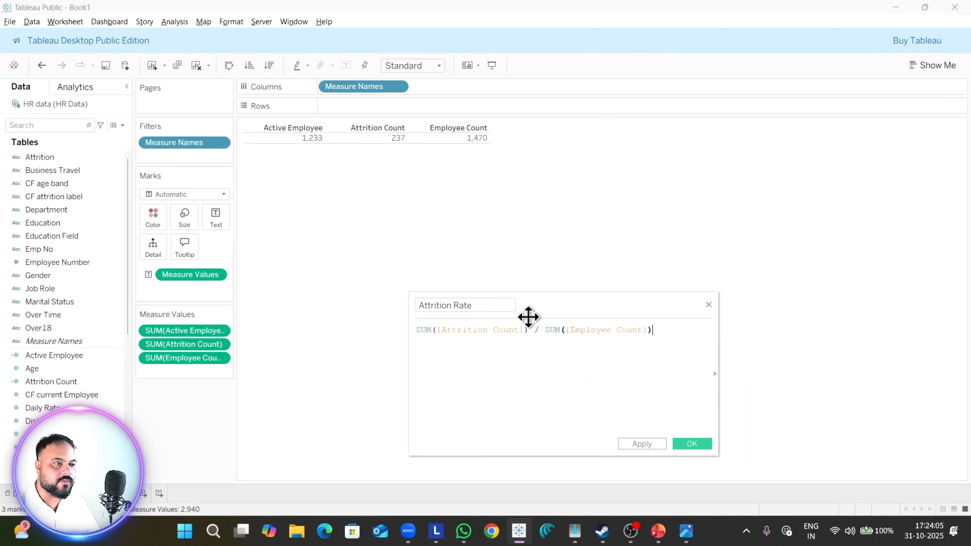
click(643, 447)
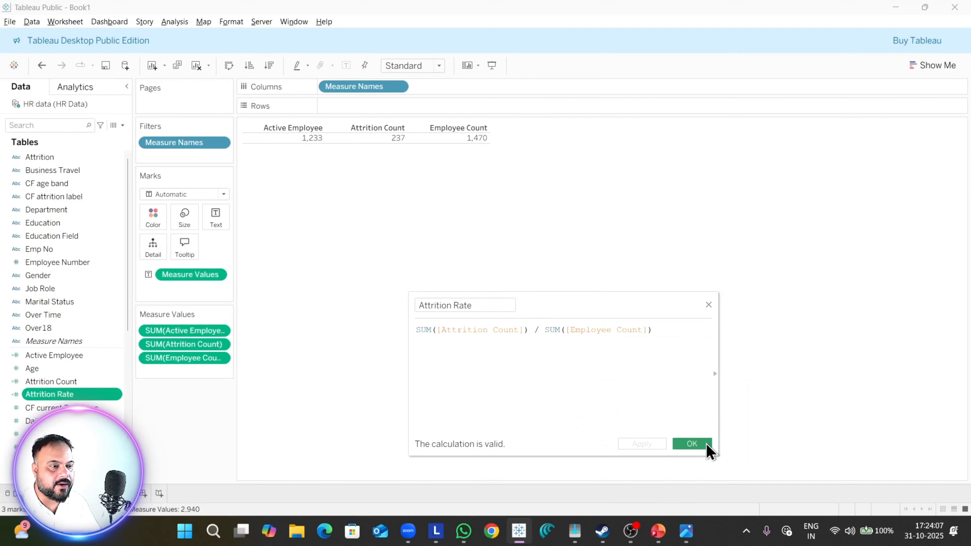
click(702, 446)
Step: Add Attrition Rate to the text table and place it after Employee Count in the measure values
double_click(108, 397)
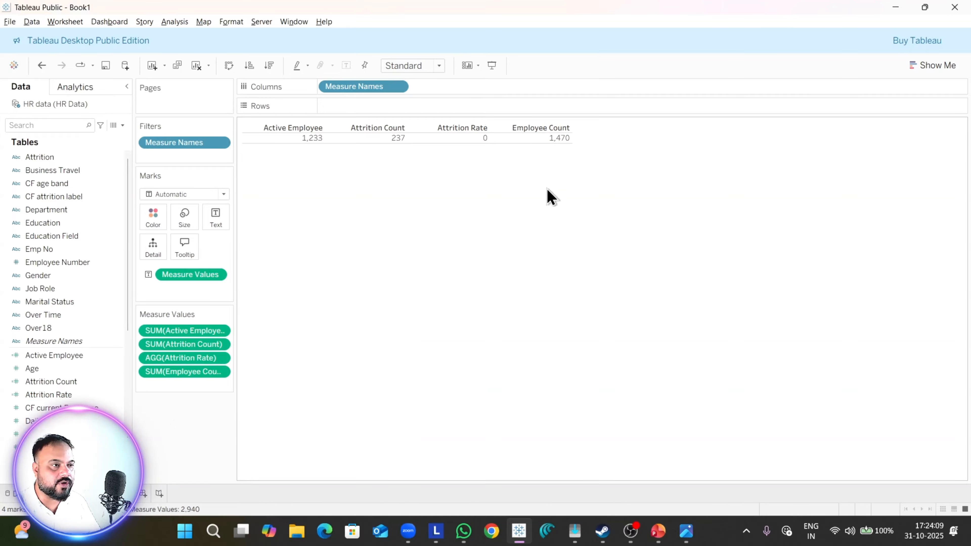
drag(198, 361, 199, 390)
click(630, 531)
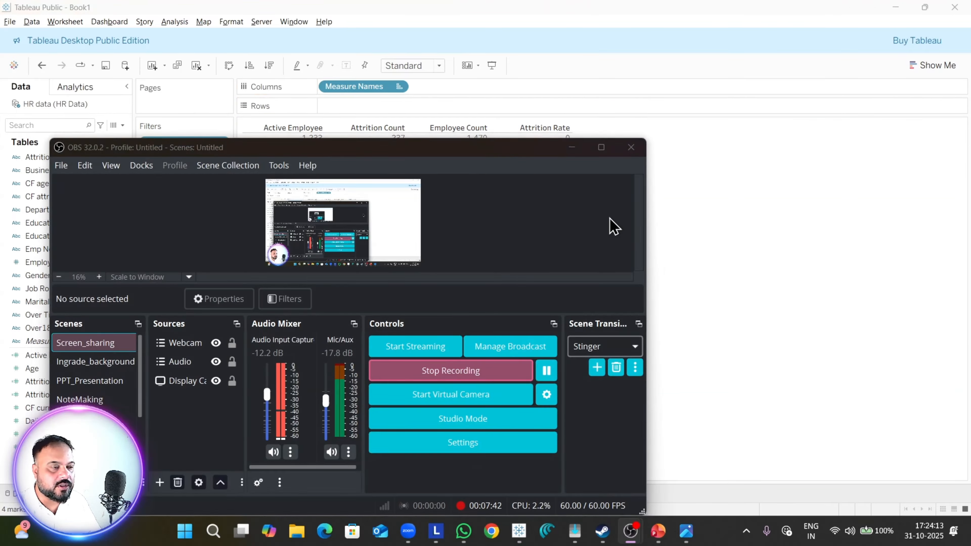
key(alt+Tab)
Step: Format the Attrition Rate measure as a percentage with 2 decimal places, after checking the reference dashboard image
key(alt+Tab+Tab)
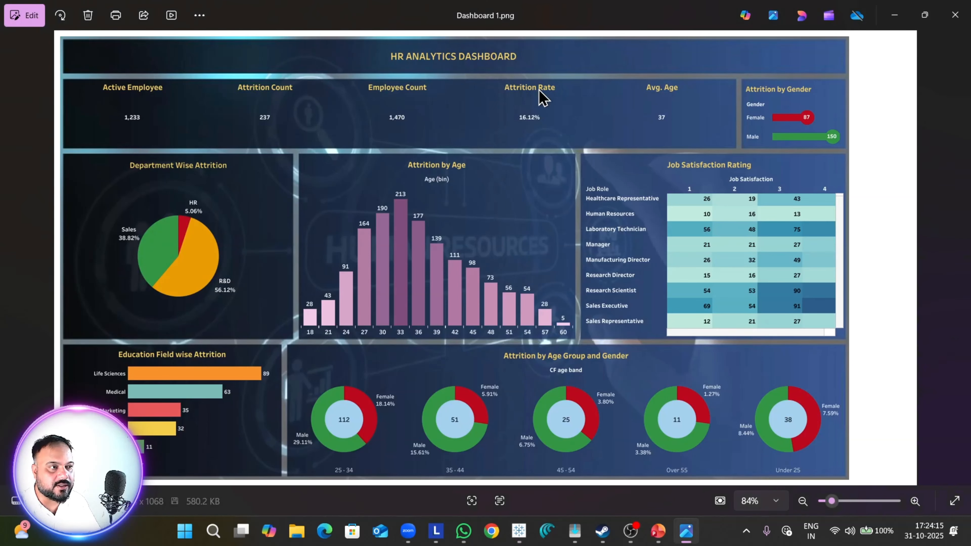
key(alt+Tab)
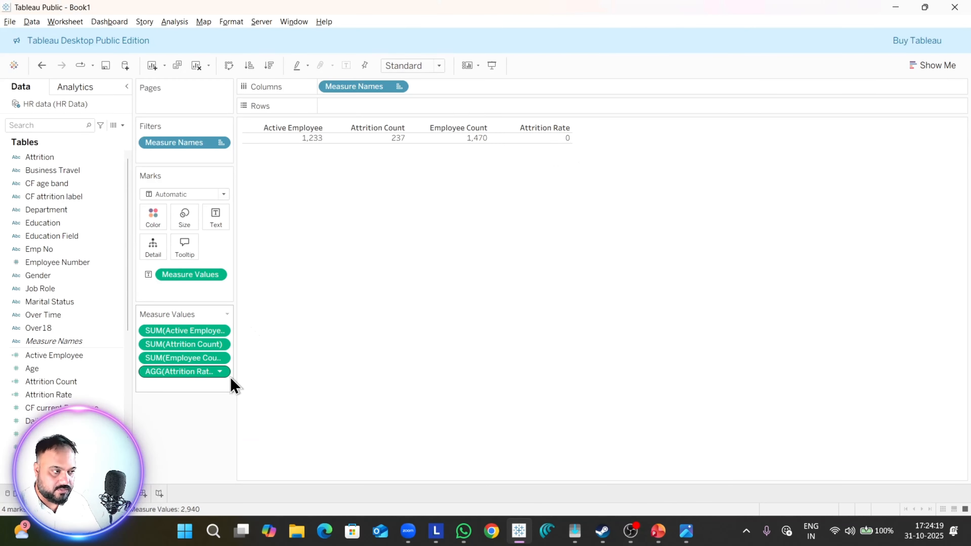
click(222, 374)
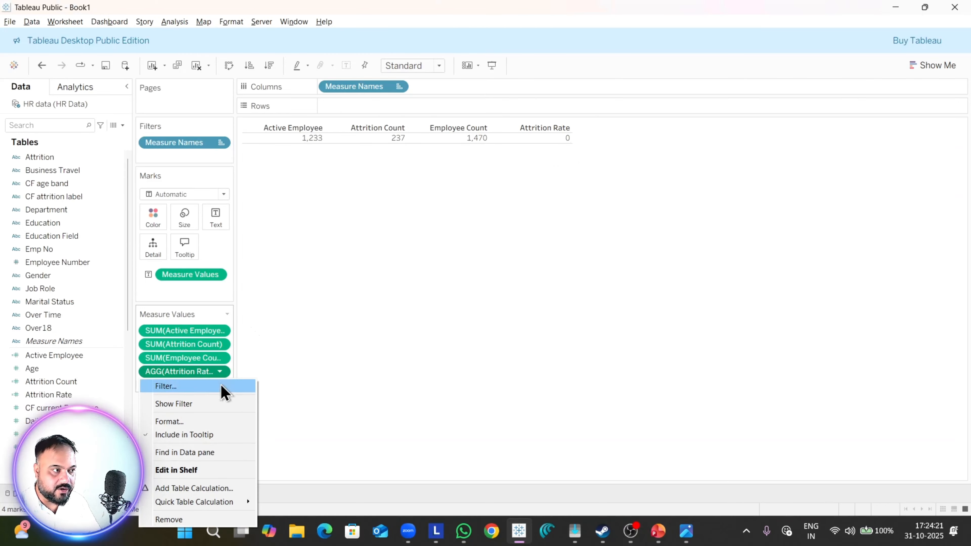
click(191, 422)
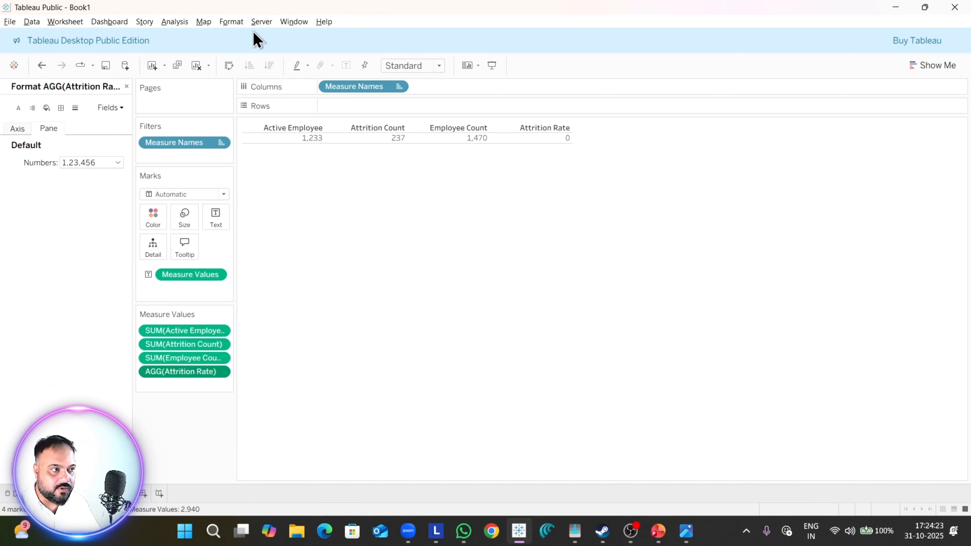
click(118, 164)
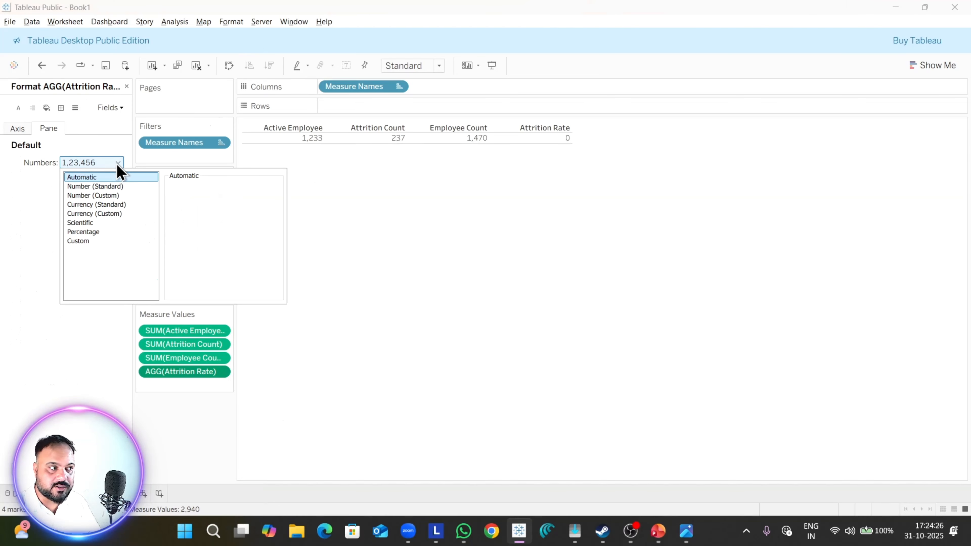
click(98, 232)
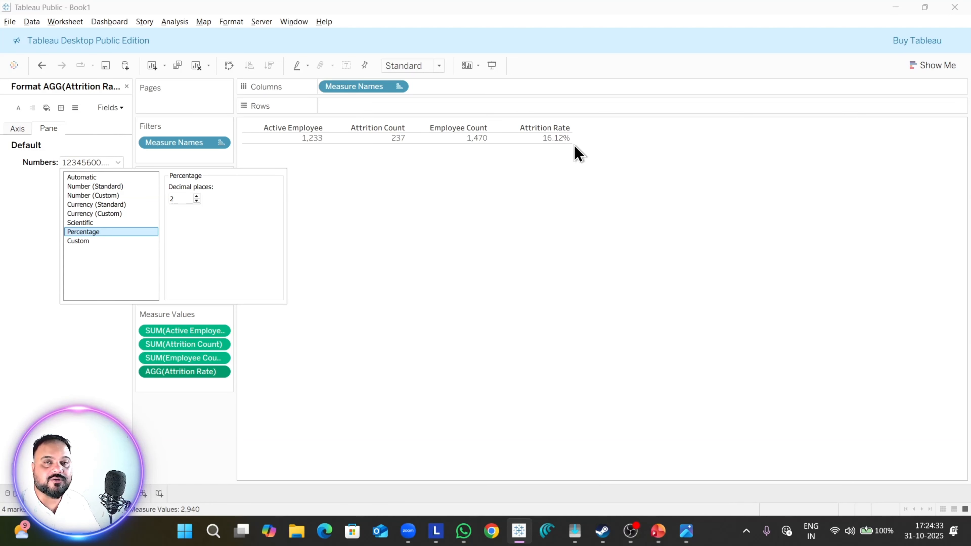
click(401, 285)
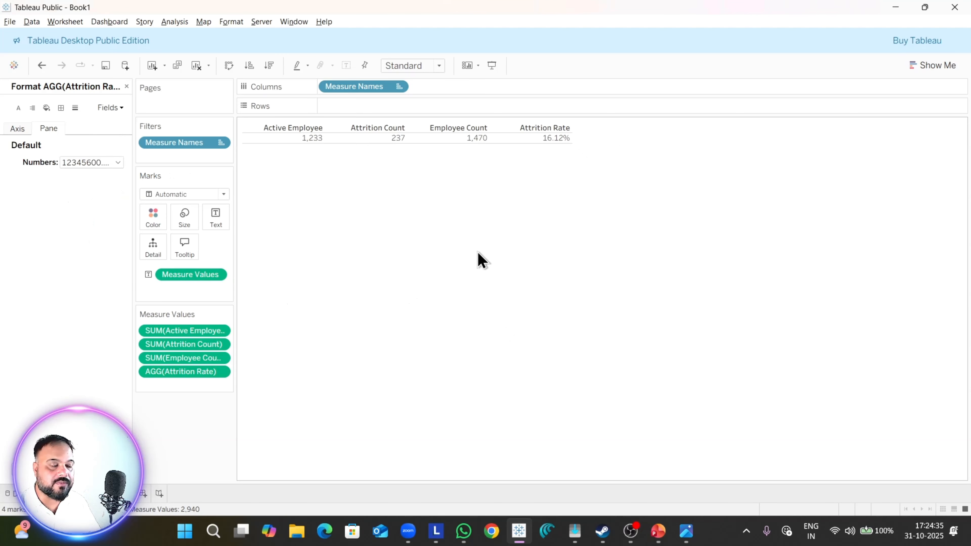
click(127, 86)
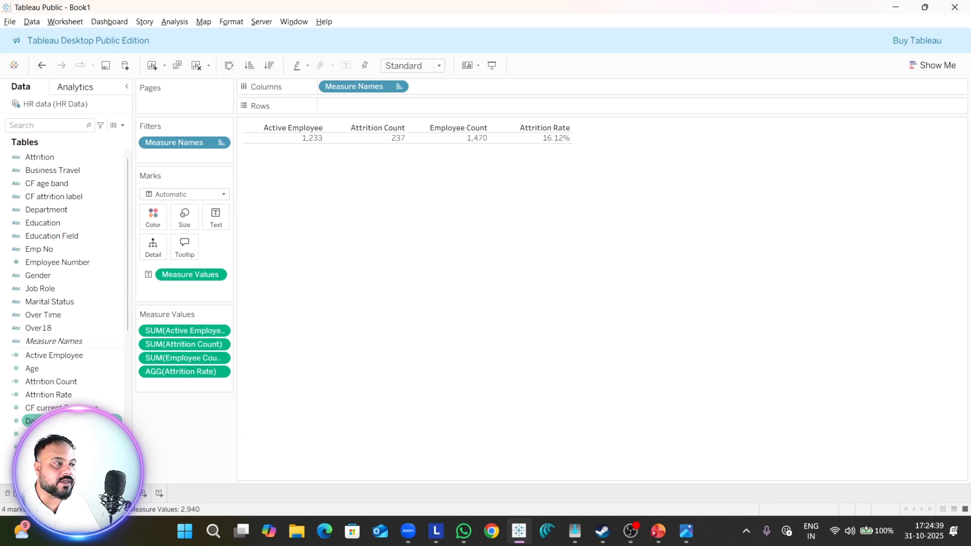
Step: Add Age below Attrition Rate in the measure values and aggregate it as an average
click(43, 369)
drag(43, 370, 183, 386)
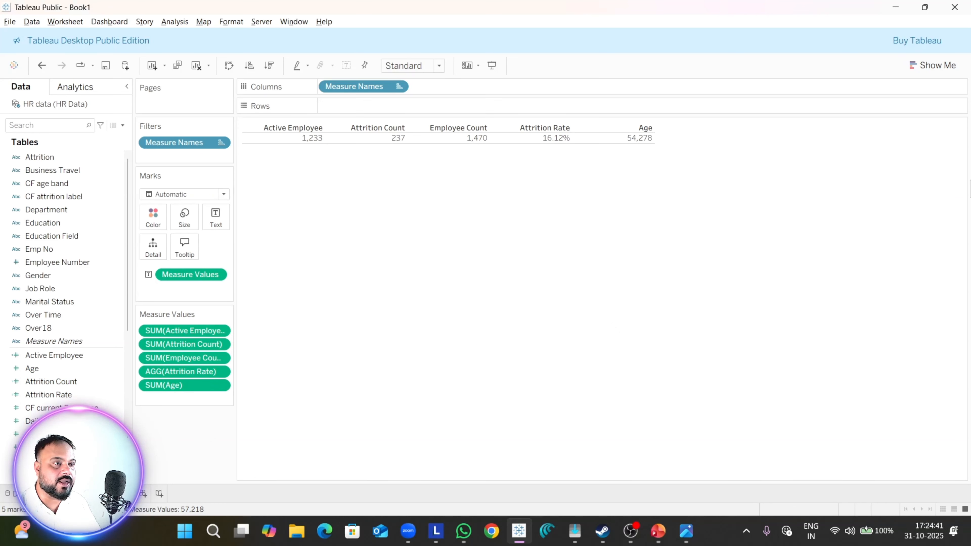
click(225, 385)
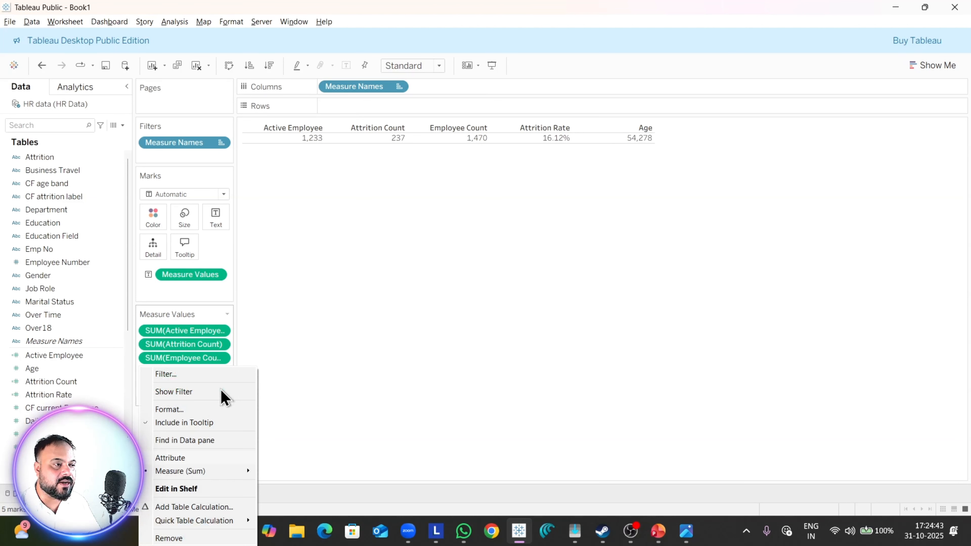
mouse_move(245, 475)
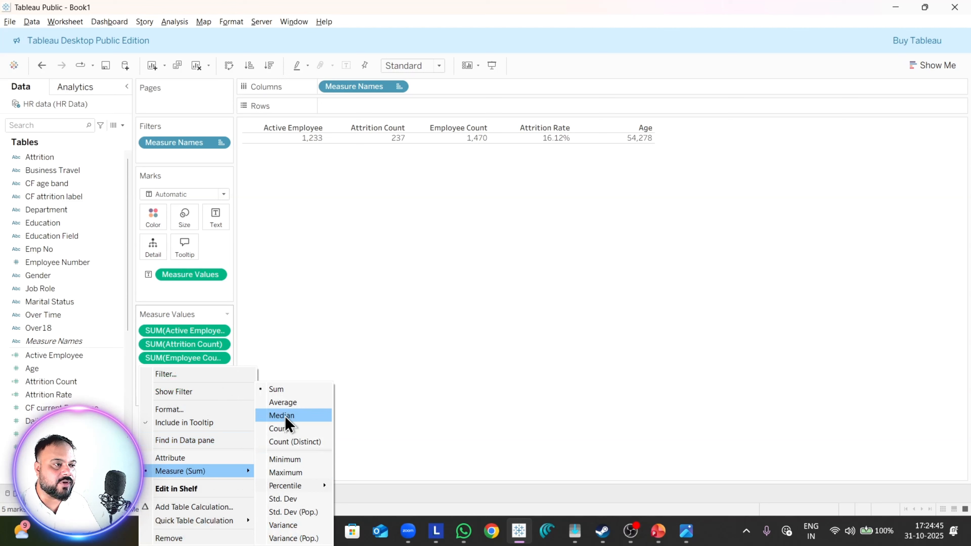
click(265, 405)
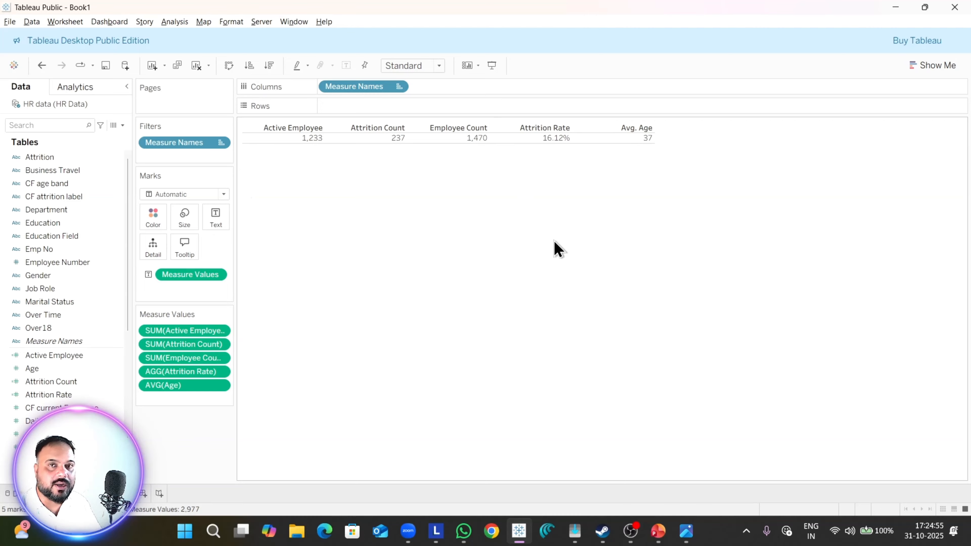
Step: Rename the KPI table's worksheet and add a new blank worksheet
right_click(100, 493)
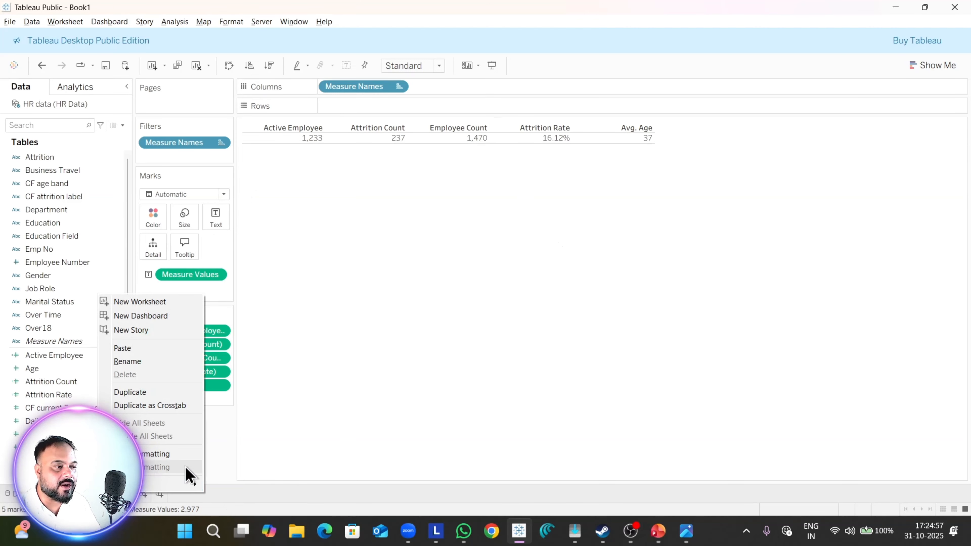
click(143, 392)
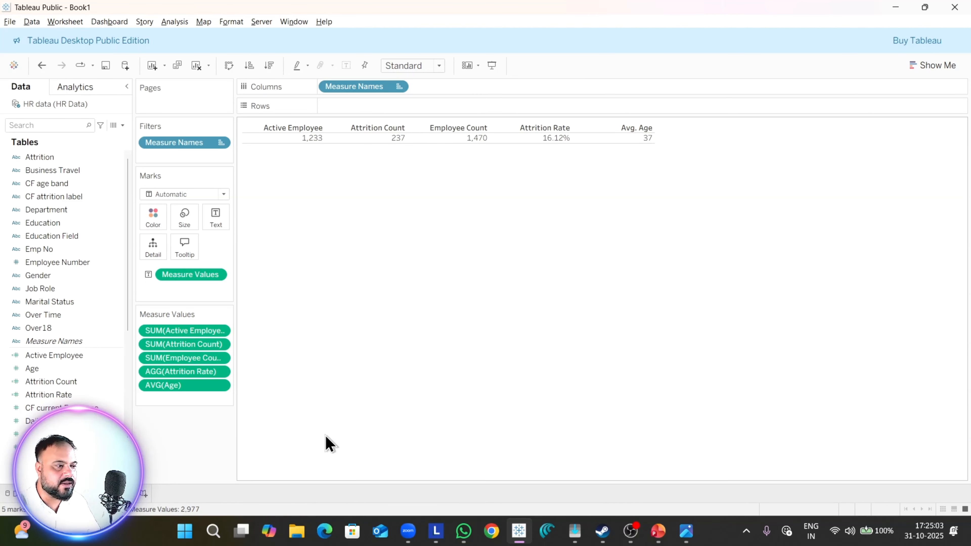
click(147, 493)
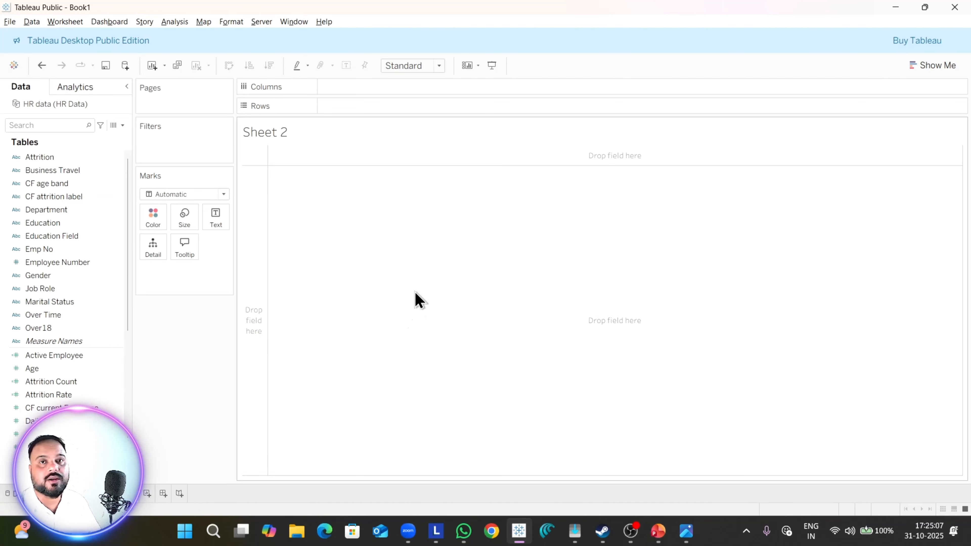
Step: Check the reference dashboard image and build a pie chart of Attrition Count by Department on Sheet 2
key(alt+Tab)
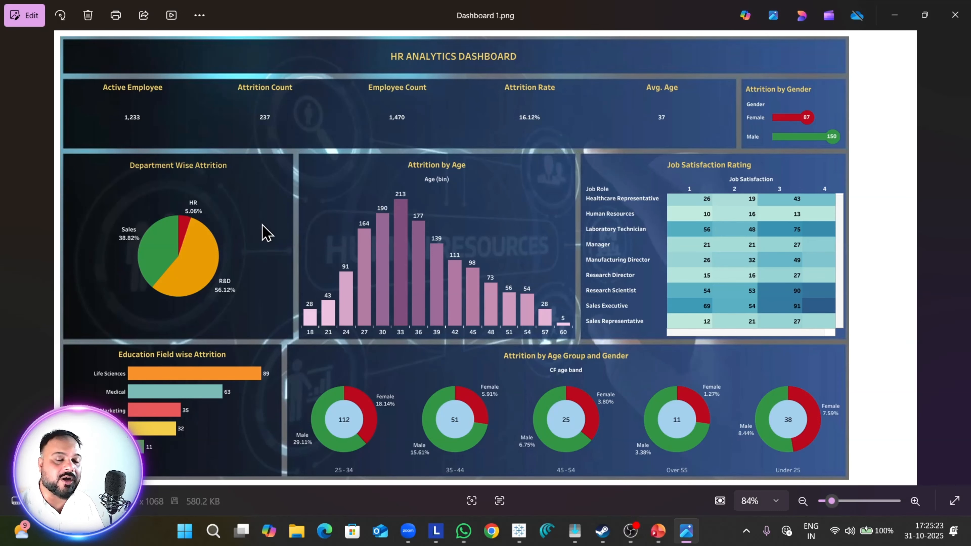
key(alt+Tab)
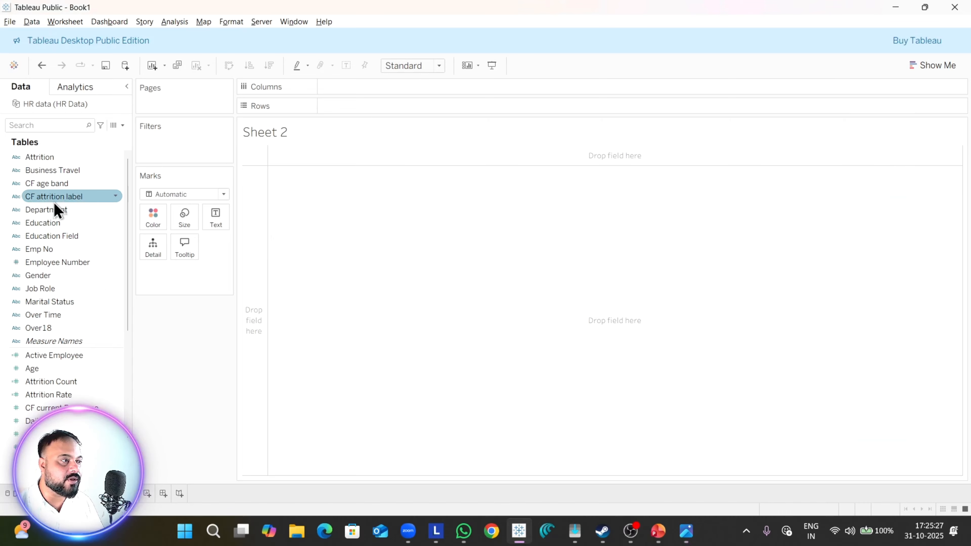
drag(58, 209, 390, 225)
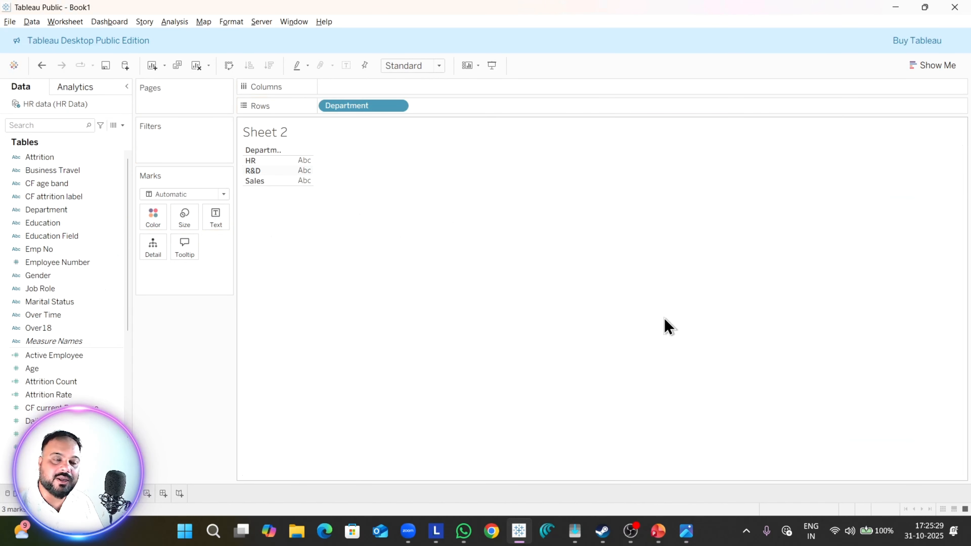
drag(58, 381, 398, 95)
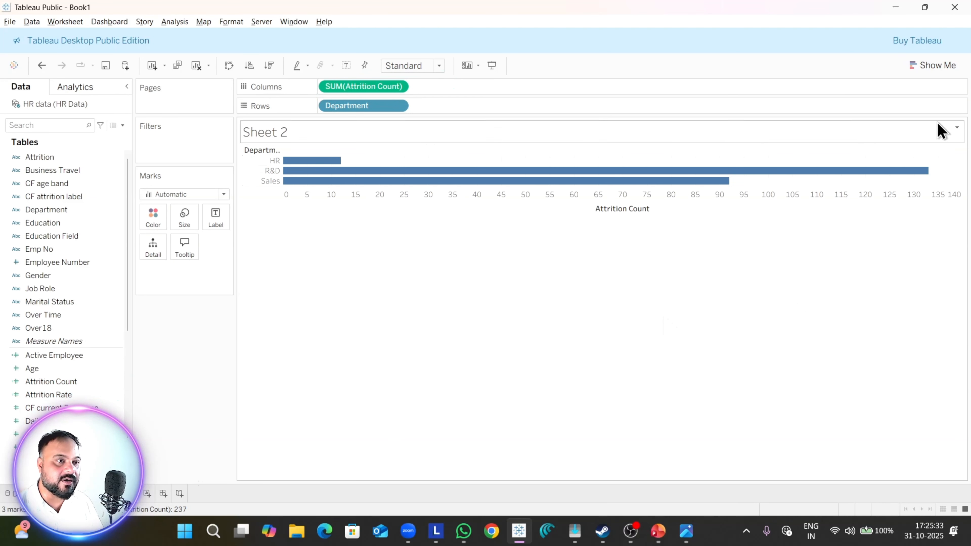
click(937, 65)
click(938, 133)
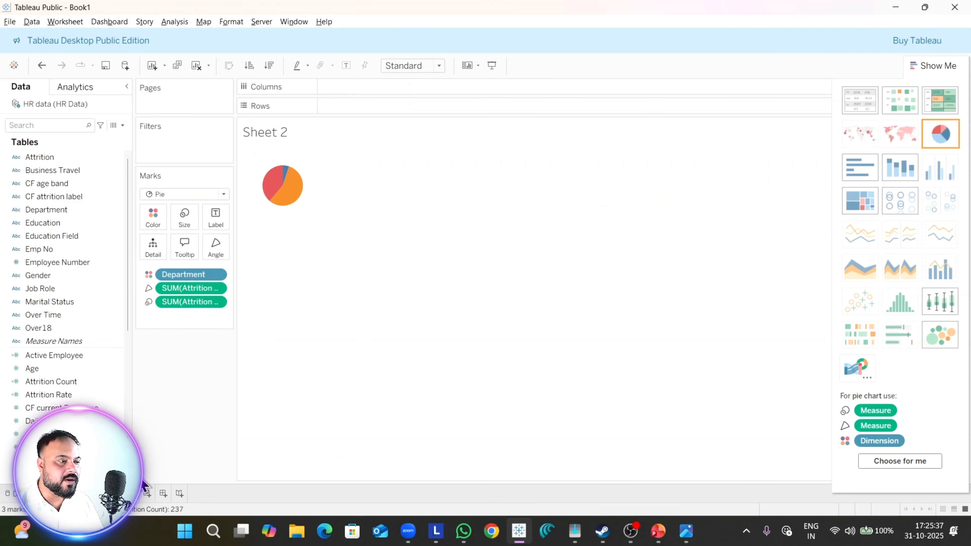
Step: Rename the pie chart's worksheet as "Attrition by Gender"
right_click(137, 494)
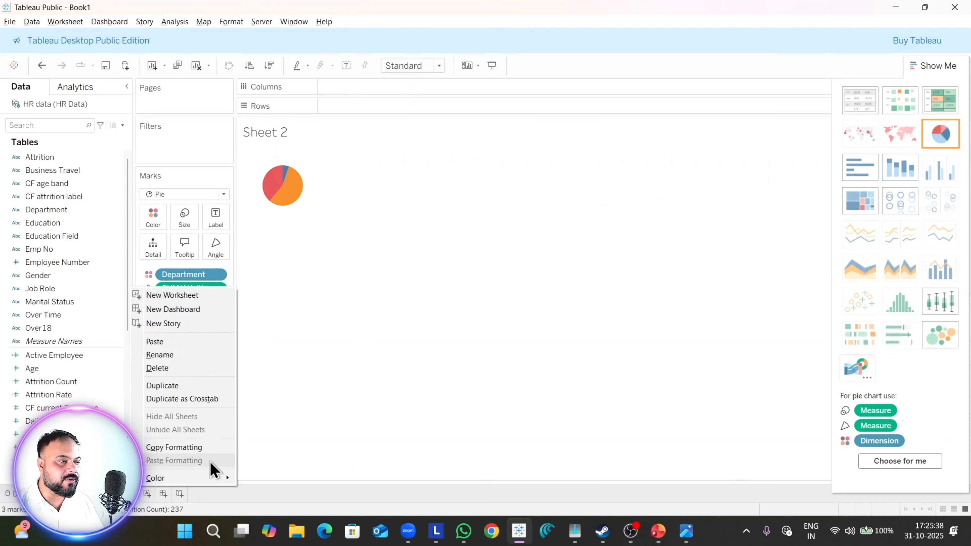
click(187, 355)
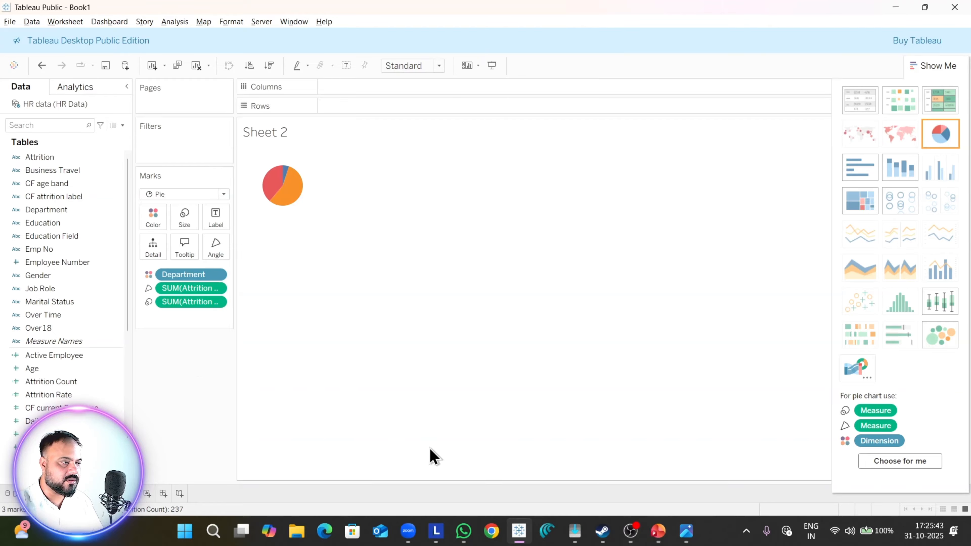
text(parby Gender)
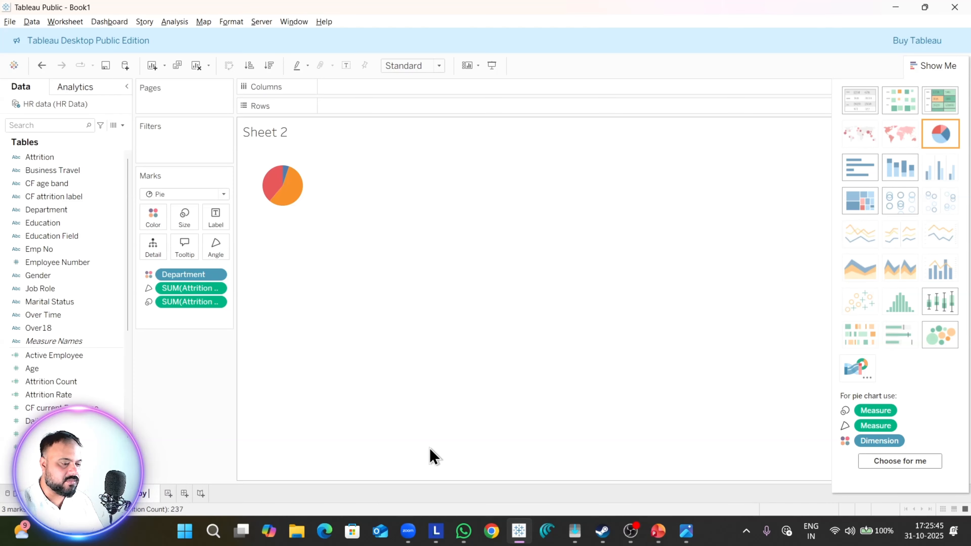
key(Return)
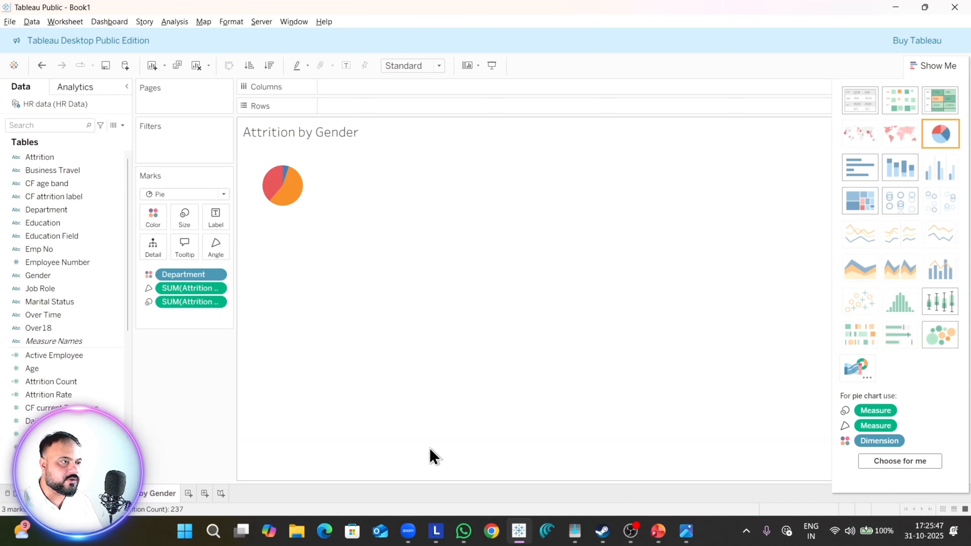
Step: Format the pie chart's sheet title as bold 11-point Tableau Semibold, centered, and apply it
double_click(331, 139)
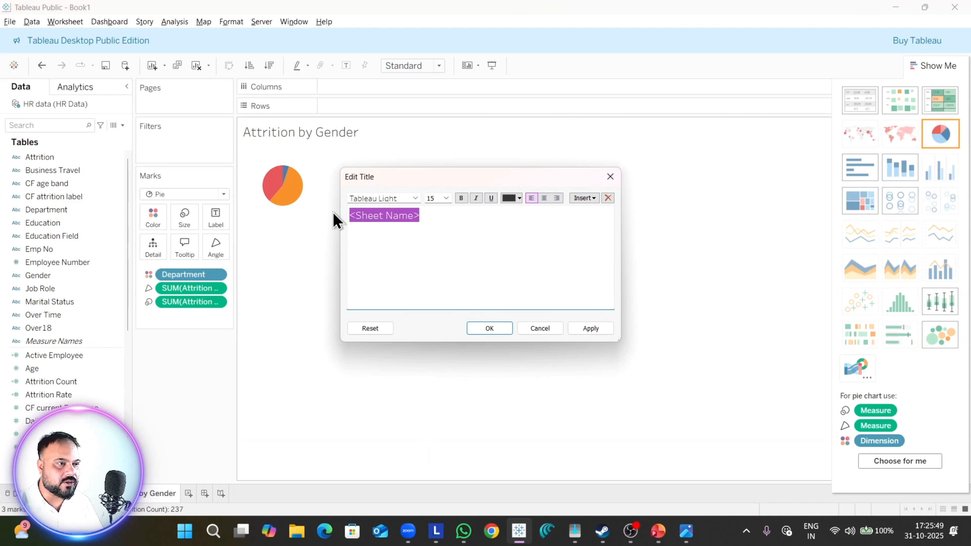
click(446, 198)
click(438, 240)
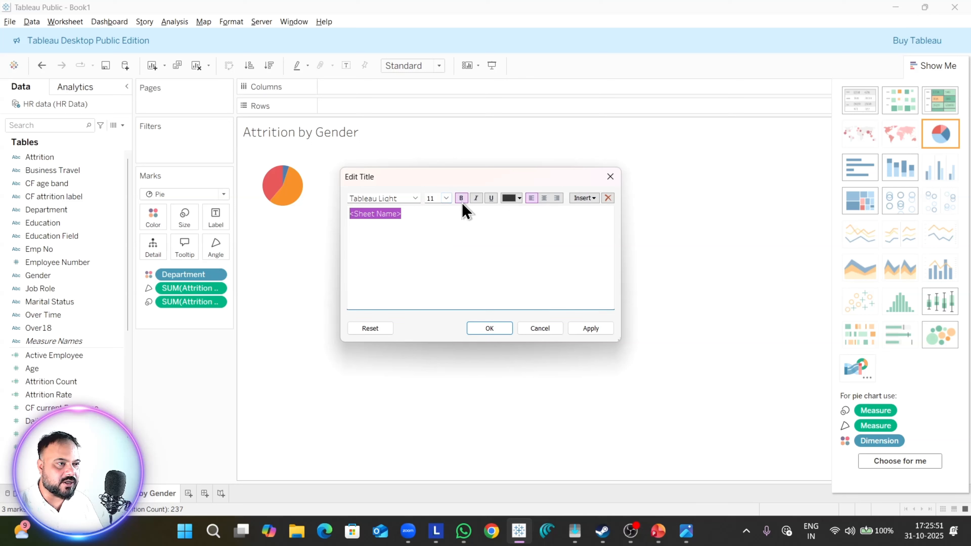
click(415, 198)
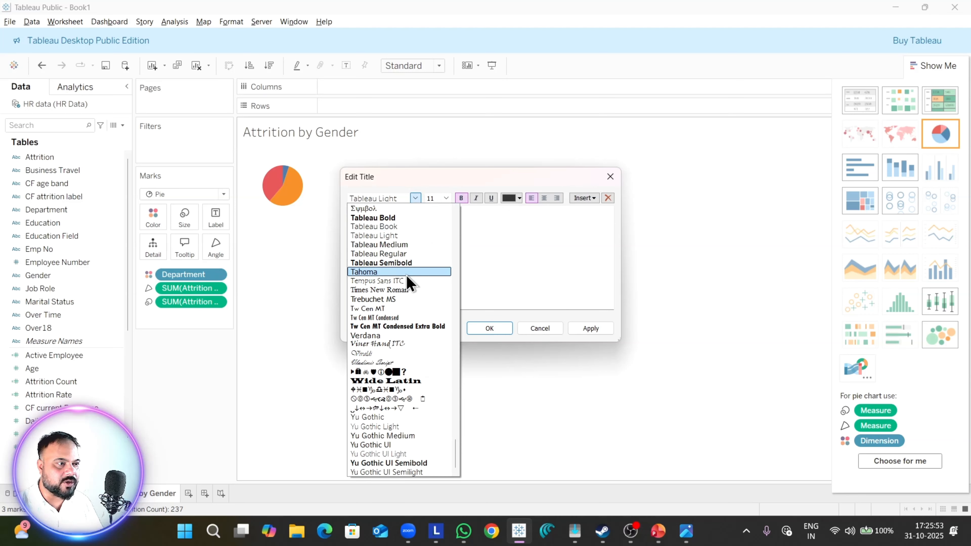
click(406, 263)
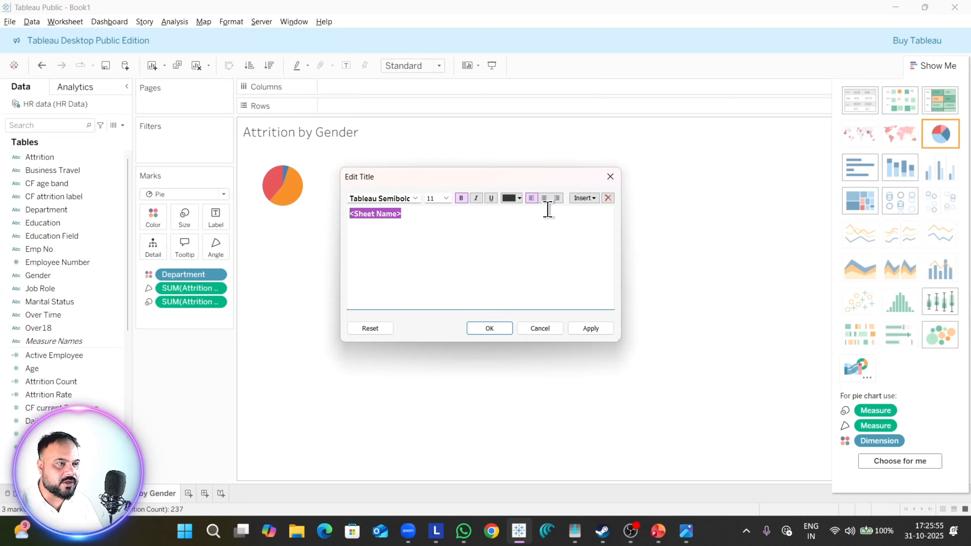
click(544, 198)
click(591, 328)
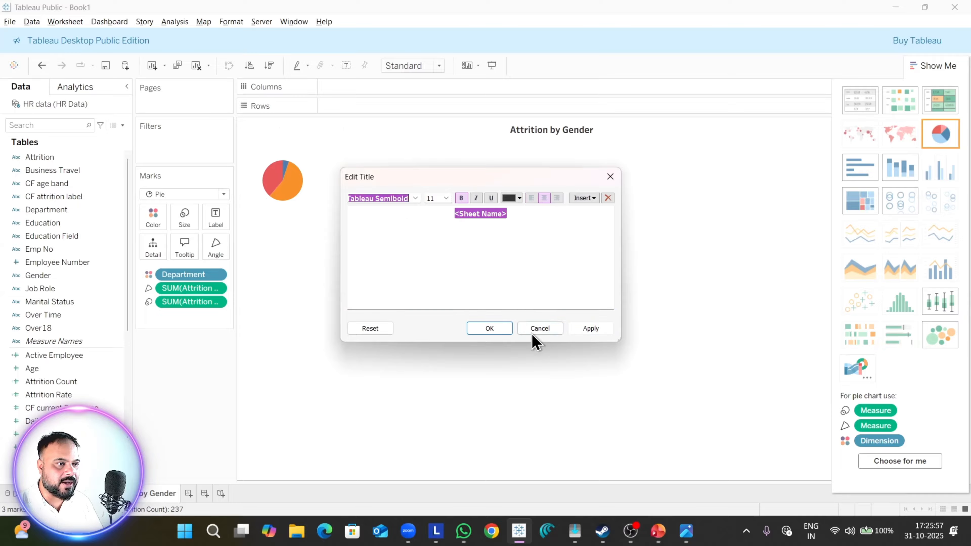
click(535, 330)
Step: Close the chart-type suggestions, fit the pie chart to Entire View and slightly enlarge the pie
click(933, 65)
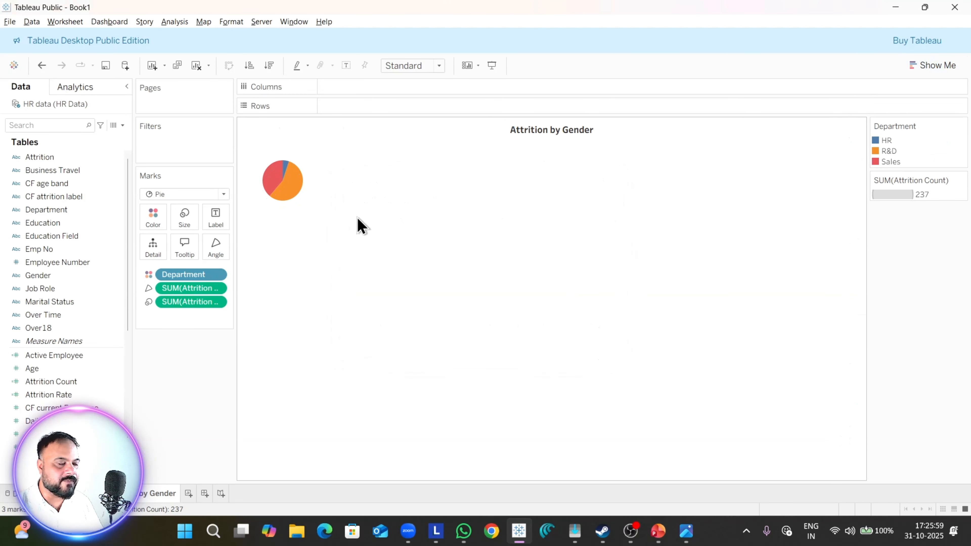
click(108, 280)
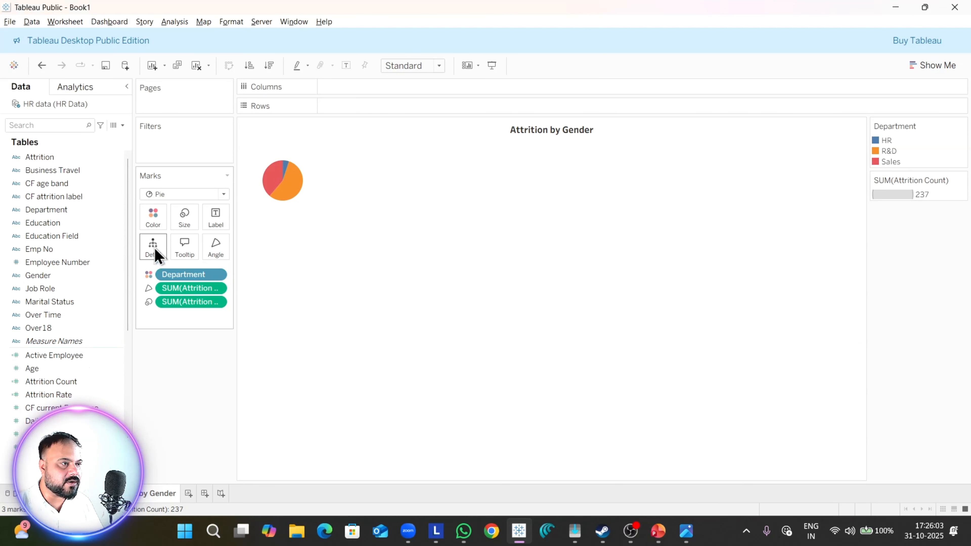
click(439, 66)
click(417, 116)
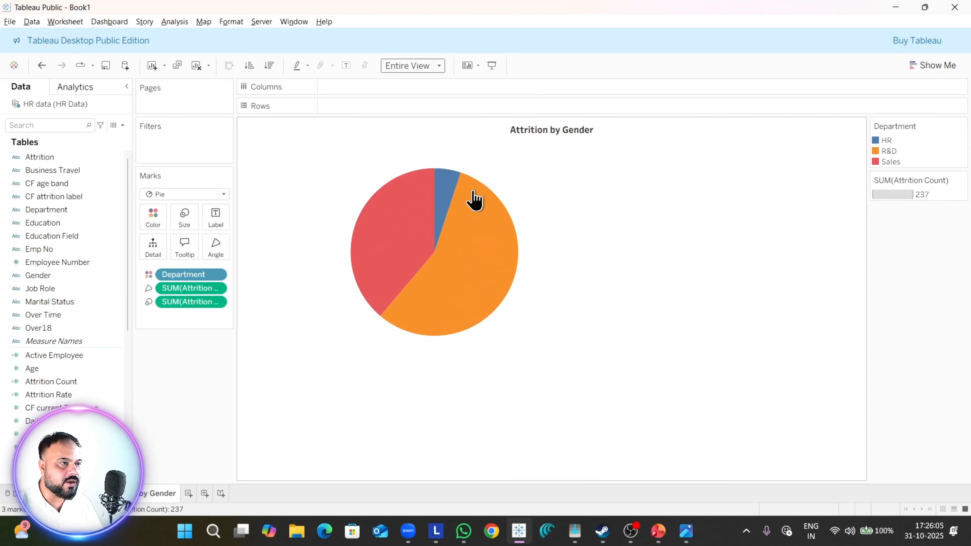
click(188, 221)
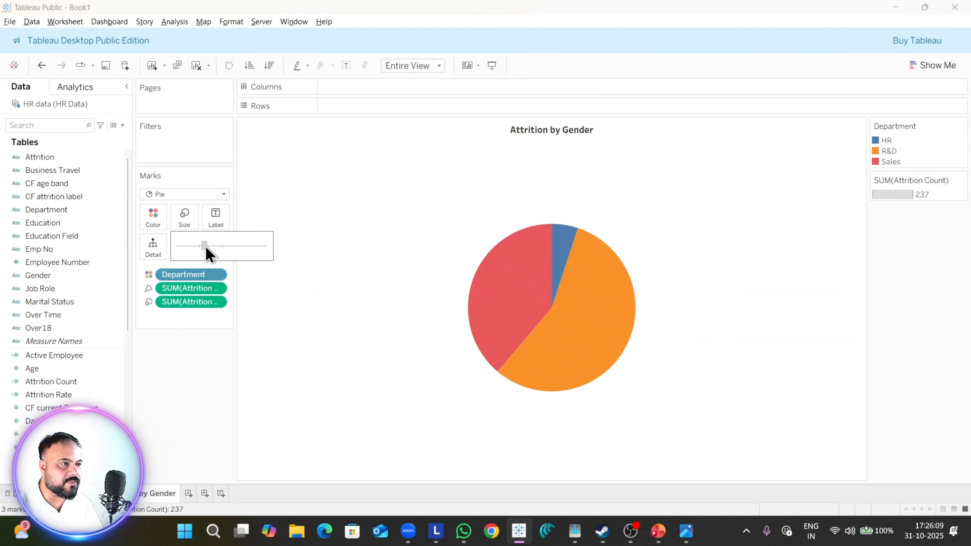
drag(205, 247, 206, 247)
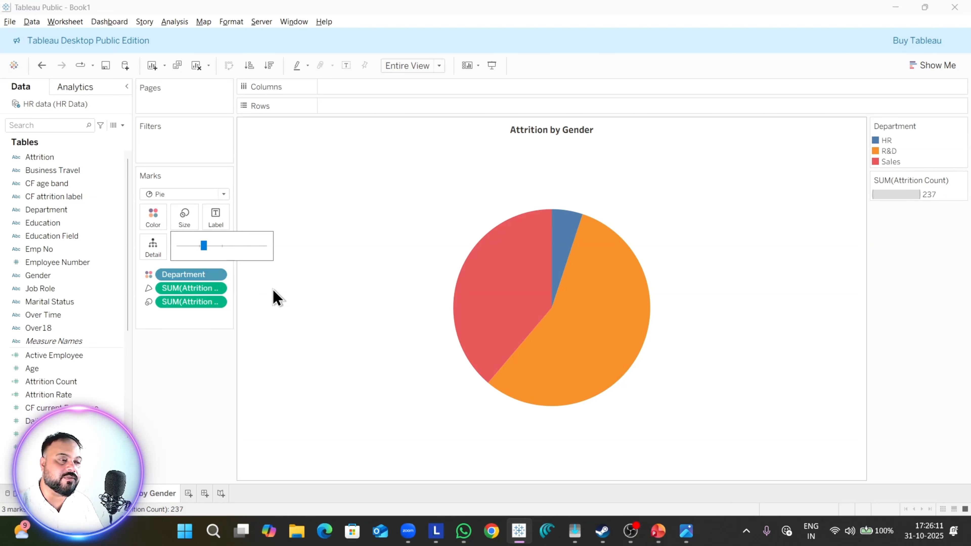
click(210, 361)
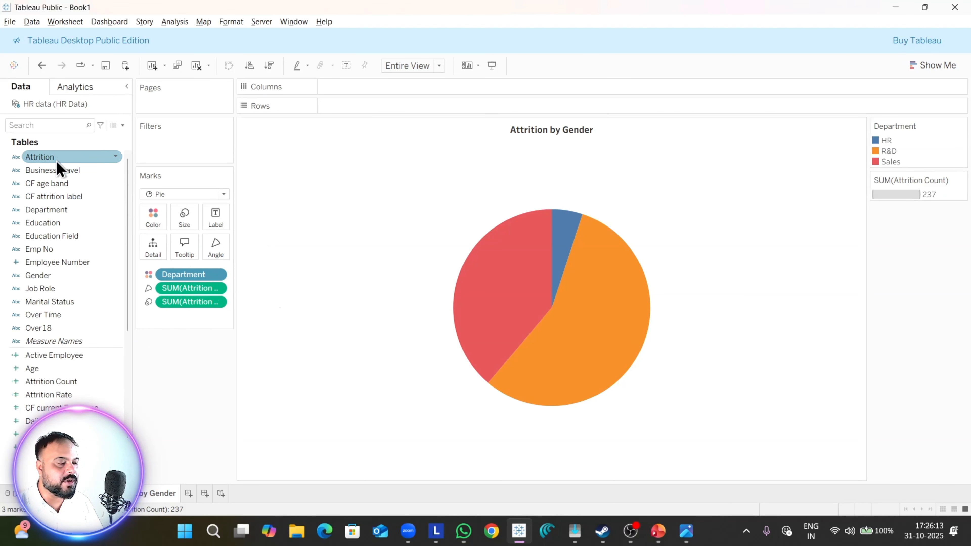
Step: Label the pie slices with Department and make the labels bold at 10 points
click(58, 249)
drag(59, 211, 217, 215)
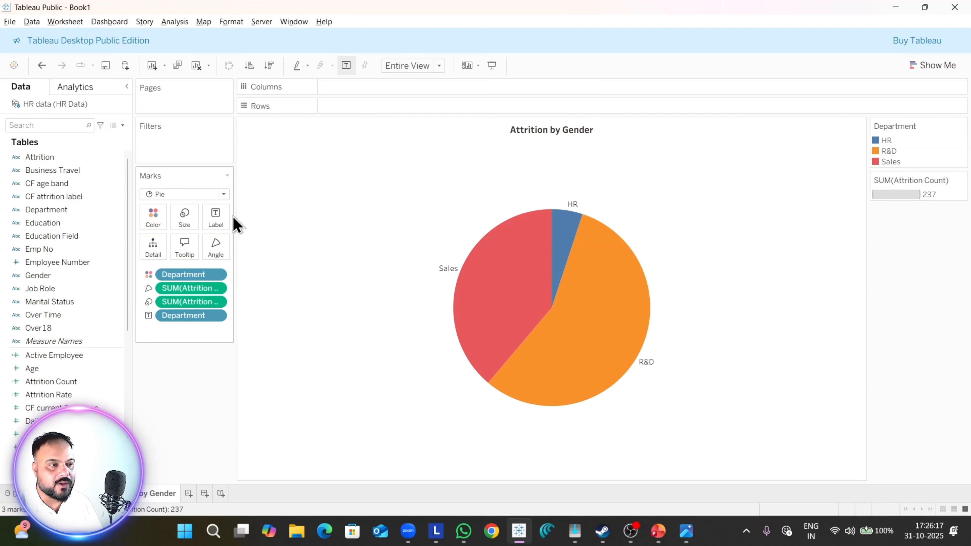
click(220, 225)
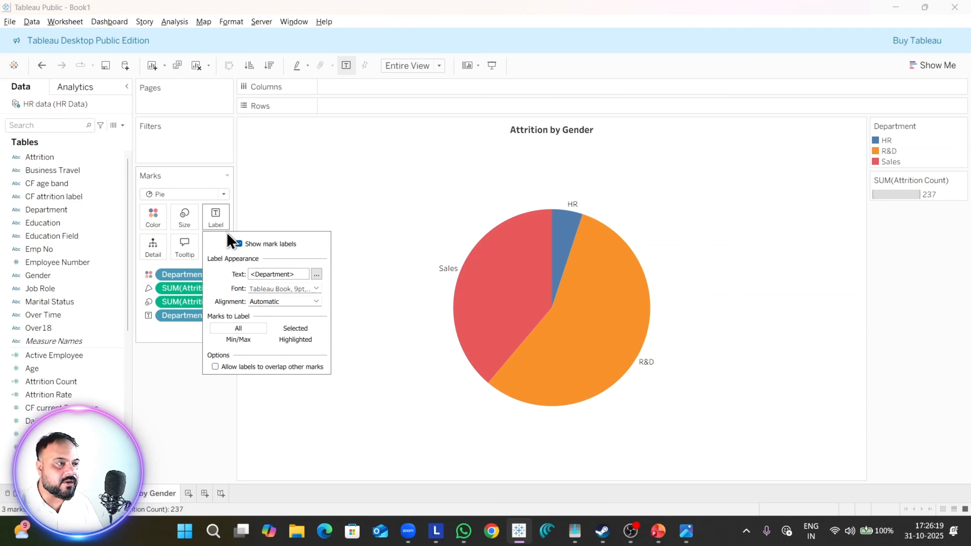
click(289, 289)
click(293, 322)
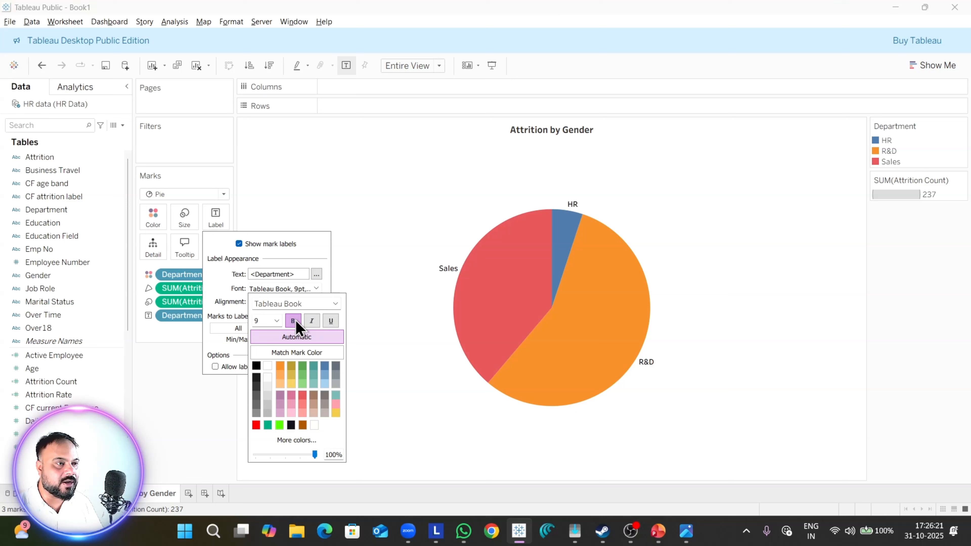
click(276, 321)
click(269, 350)
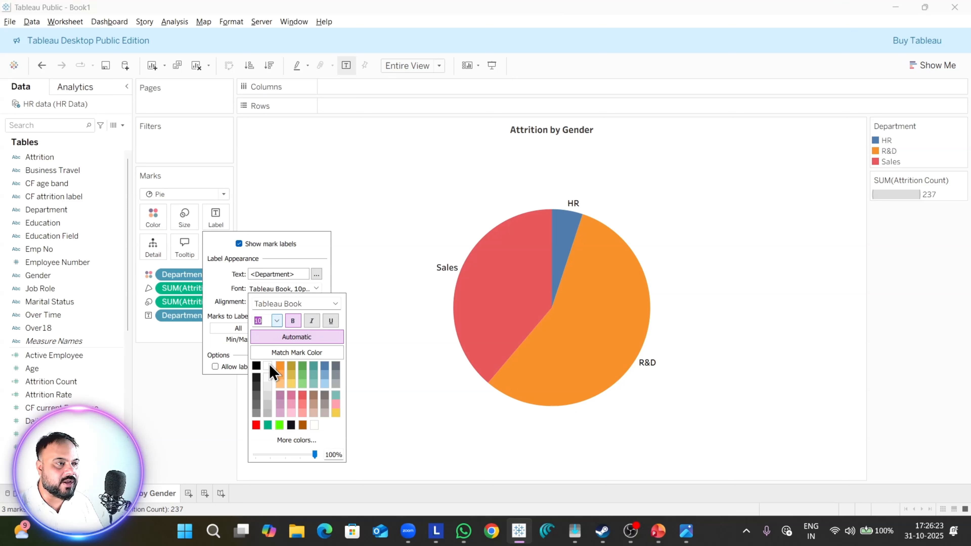
click(190, 344)
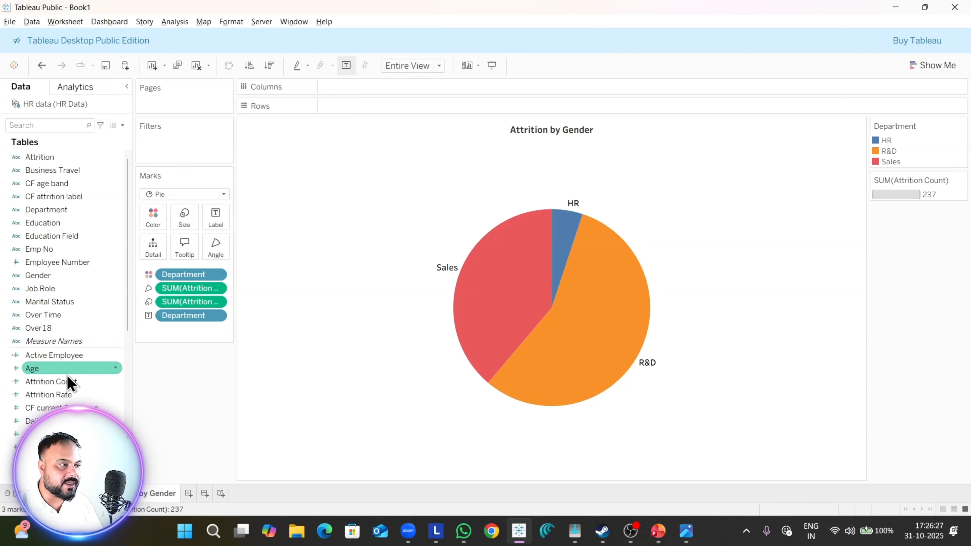
Step: Add Attrition Count to the pie labels and show it as percent of total, as in the reference dashboard image
drag(68, 383, 216, 218)
key(alt+Tab)
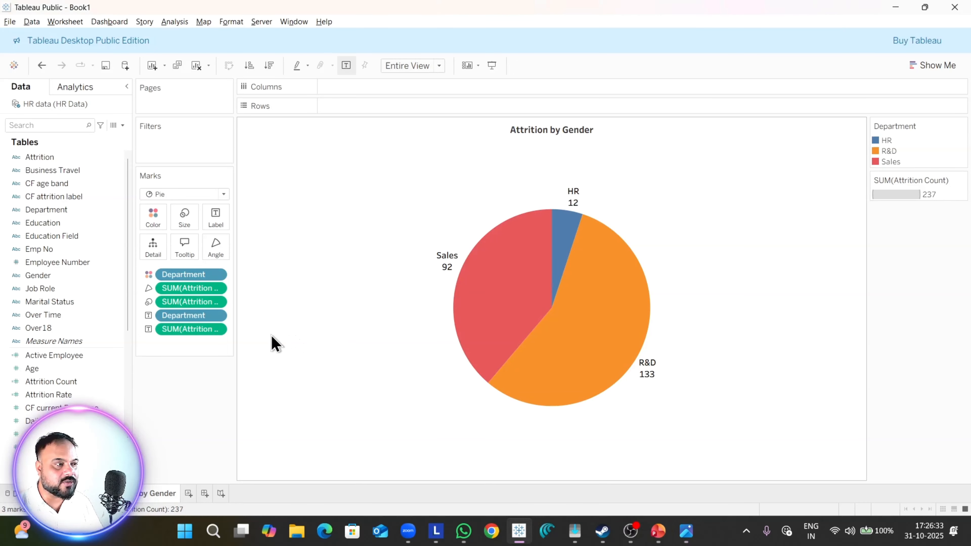
click(217, 330)
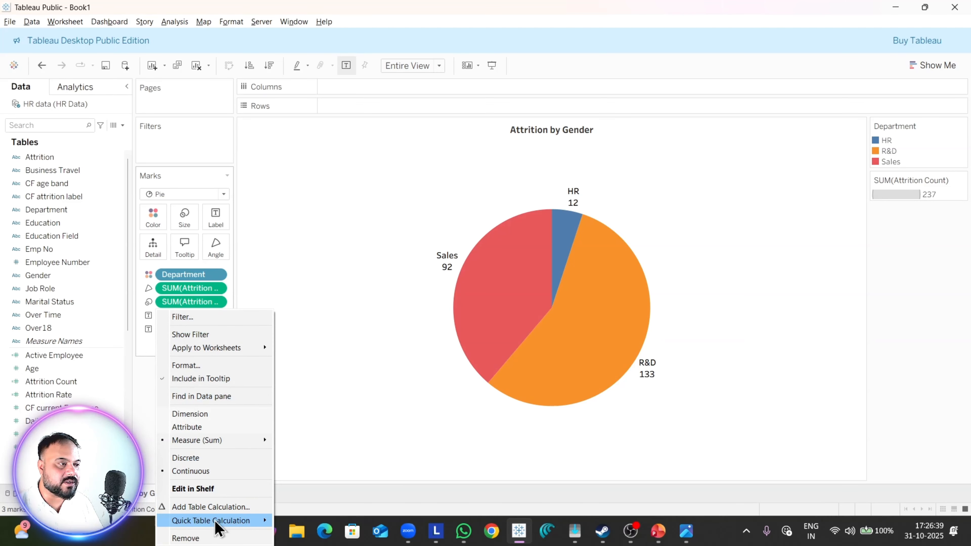
mouse_move(215, 521)
click(331, 454)
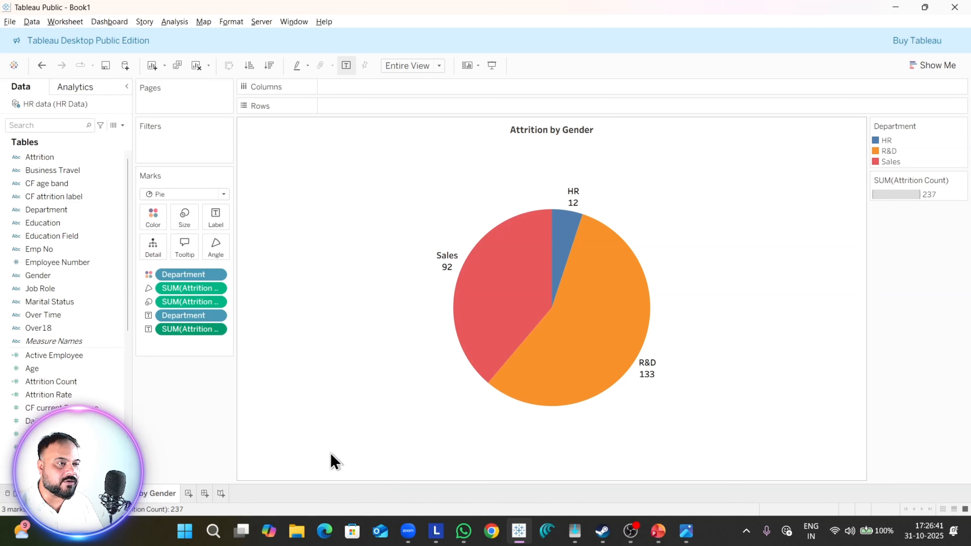
key(alt+Tab)
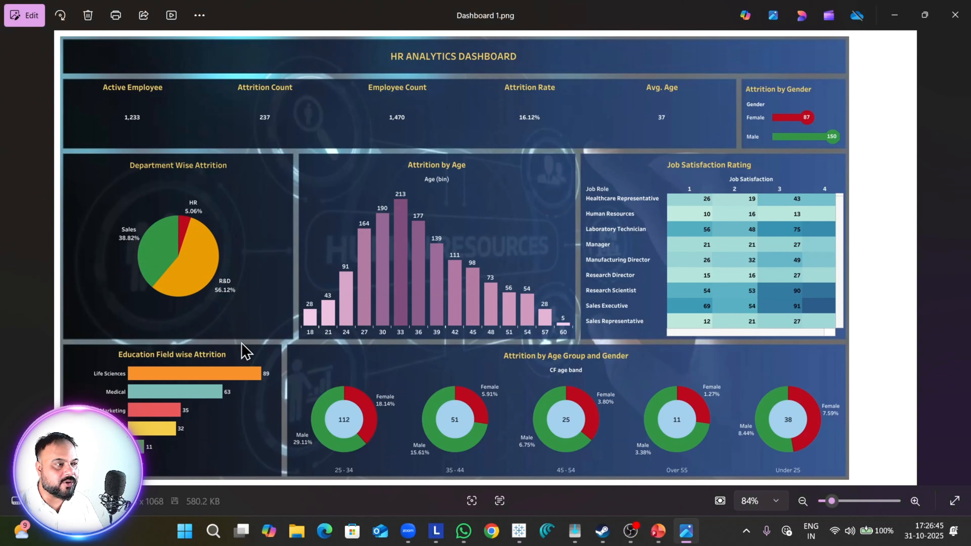
key(alt+Tab)
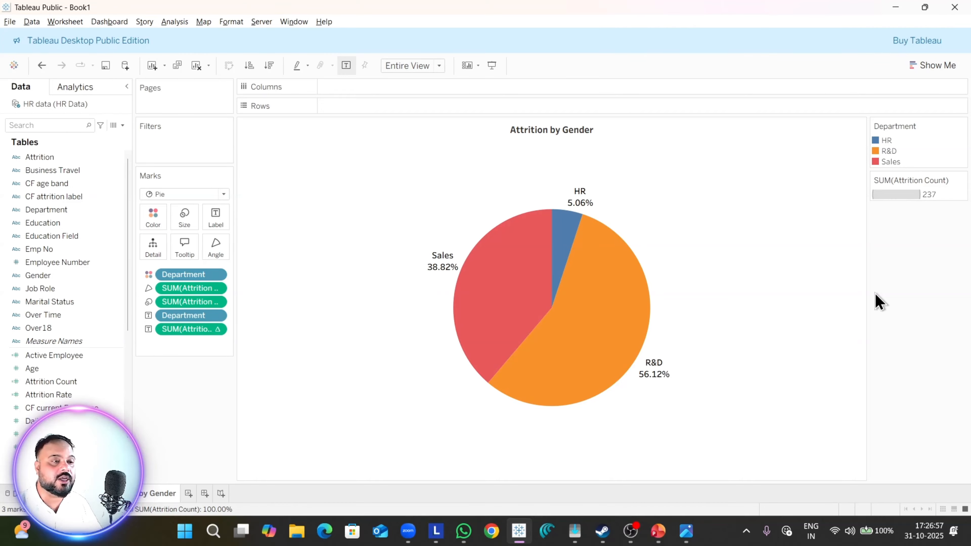
click(962, 126)
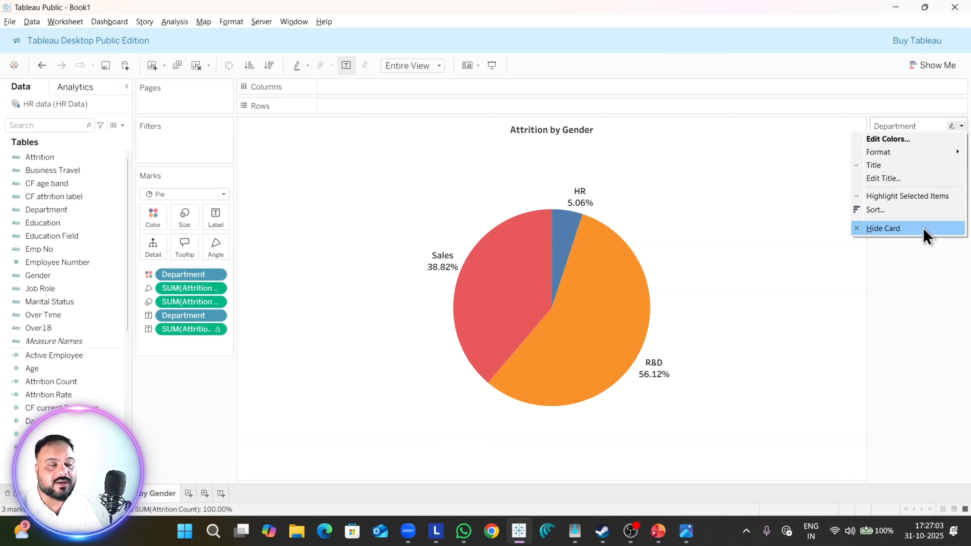
click(921, 308)
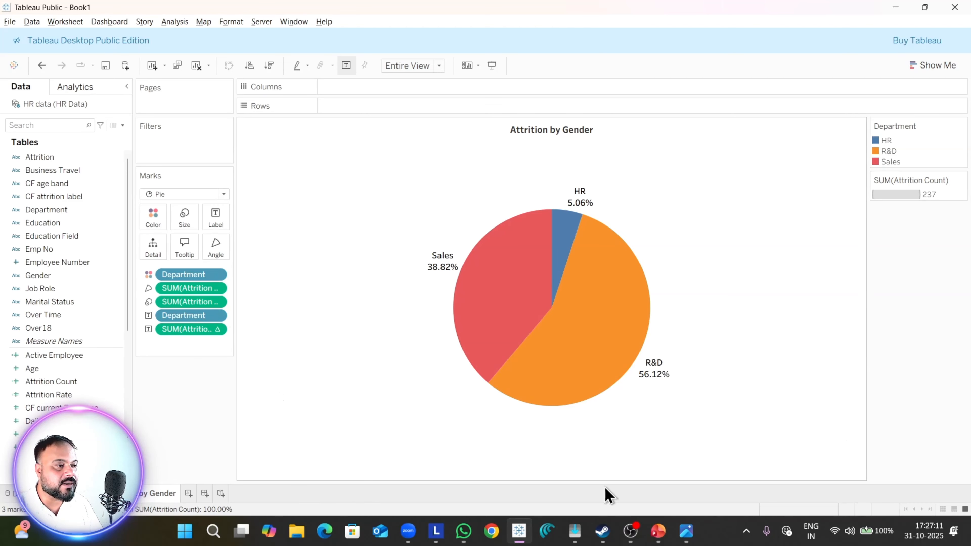
Step: Create a new worksheet, check the reference dashboard image and place Gender on Rows
click(189, 494)
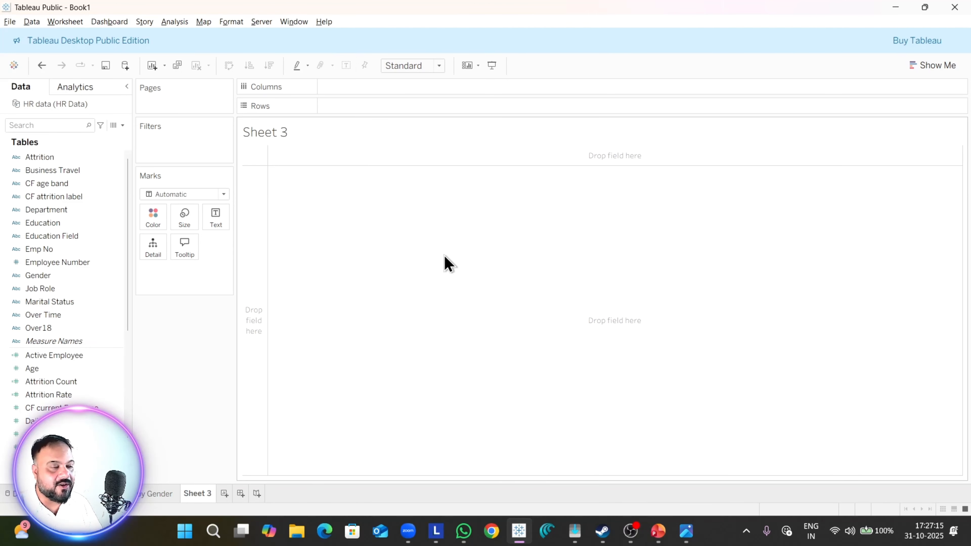
key(alt+Tab)
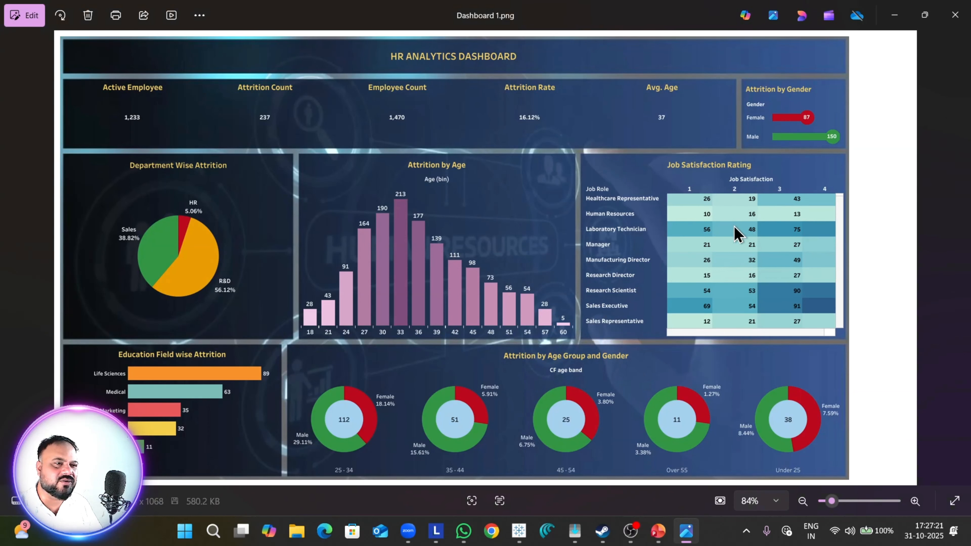
key(alt+Tab)
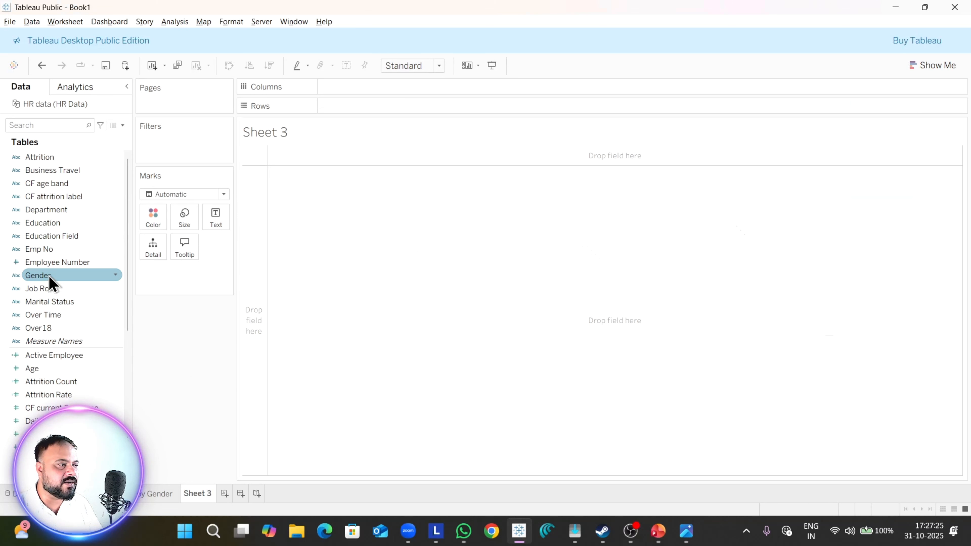
drag(49, 283, 529, 338)
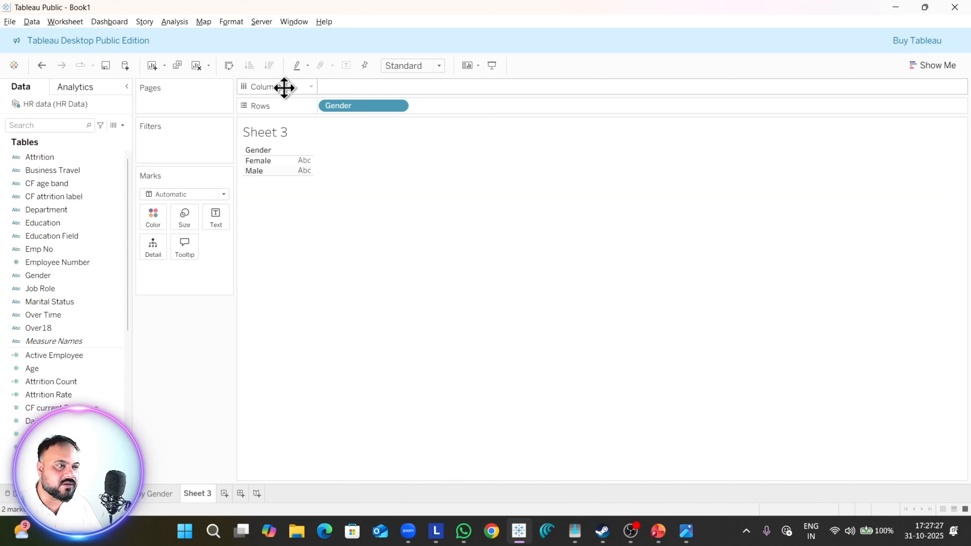
Step: Rename the pie chart's worksheet as "Attrition by Department"
right_click(226, 504)
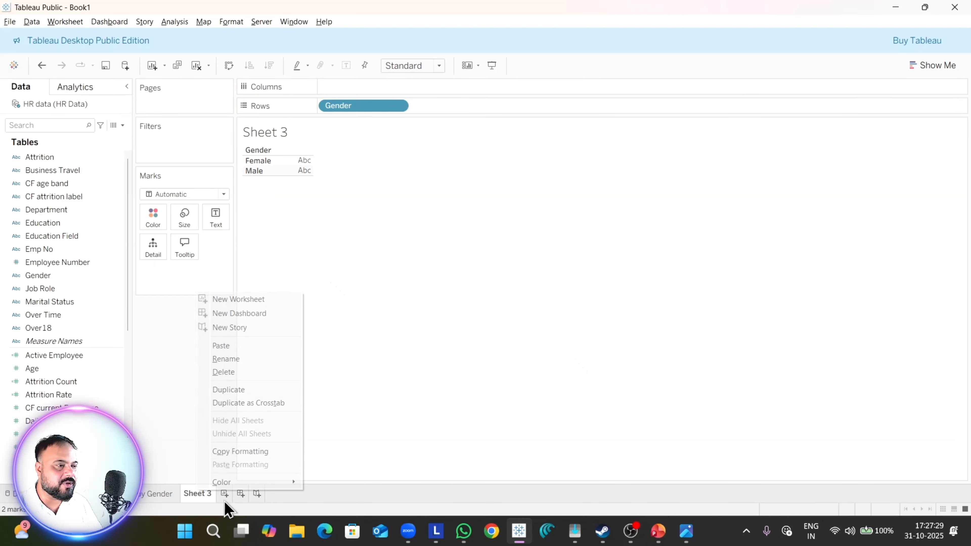
click(248, 360)
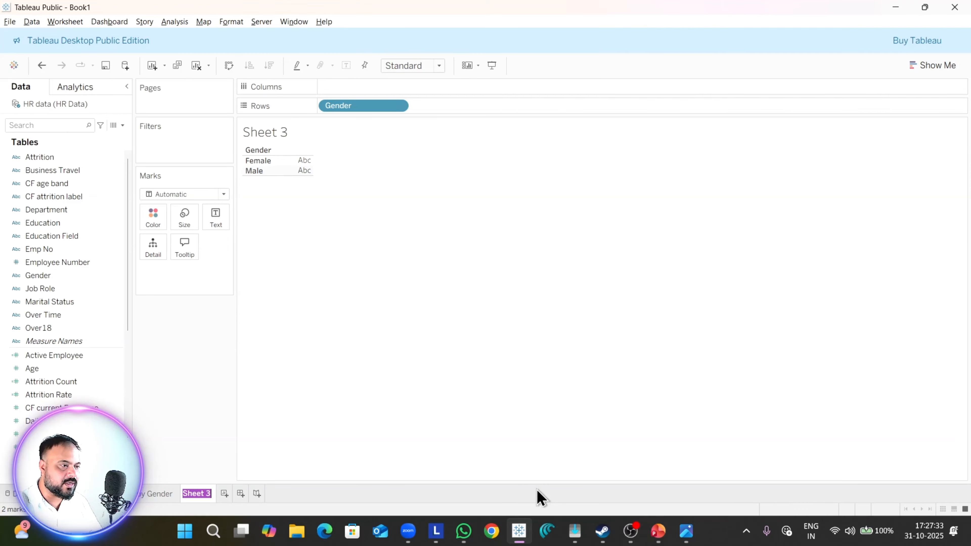
click(141, 495)
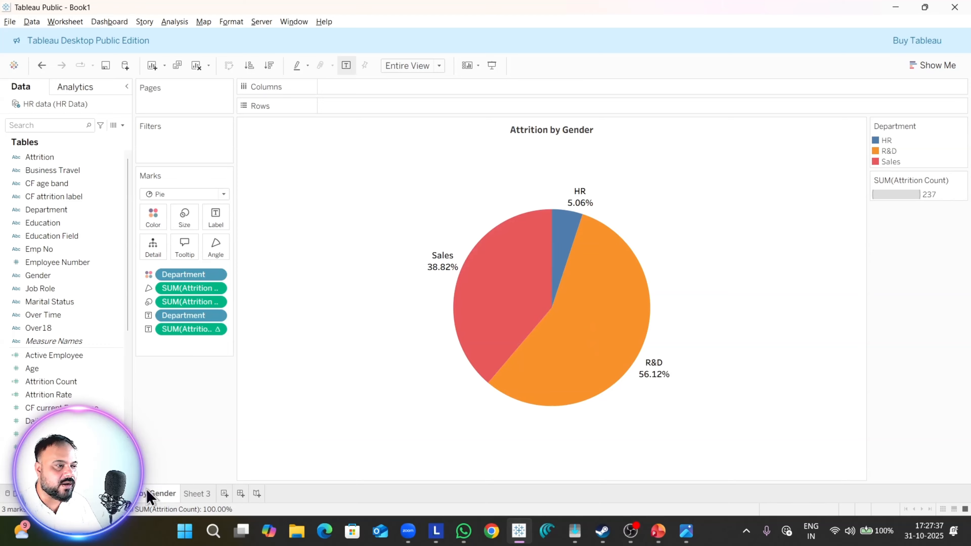
right_click(149, 503)
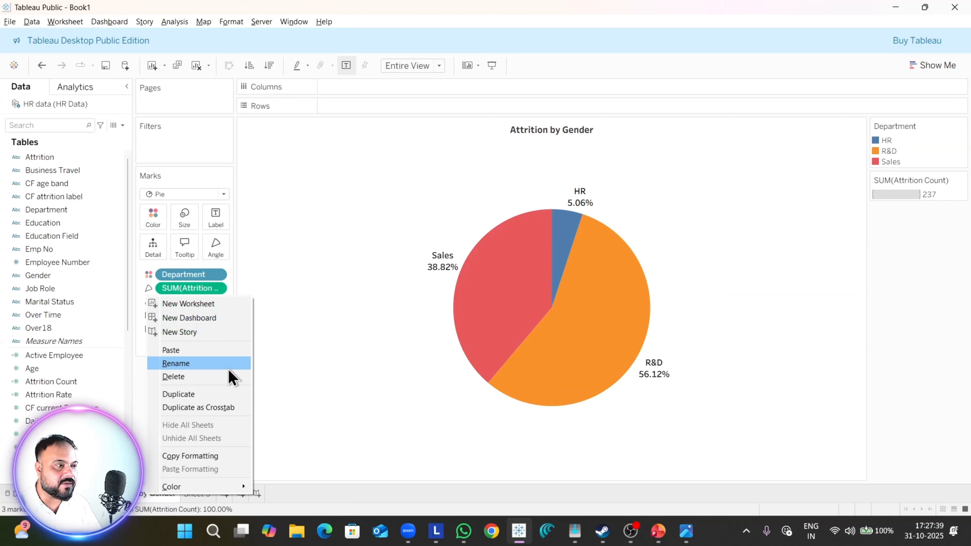
click(215, 363)
key(Right)
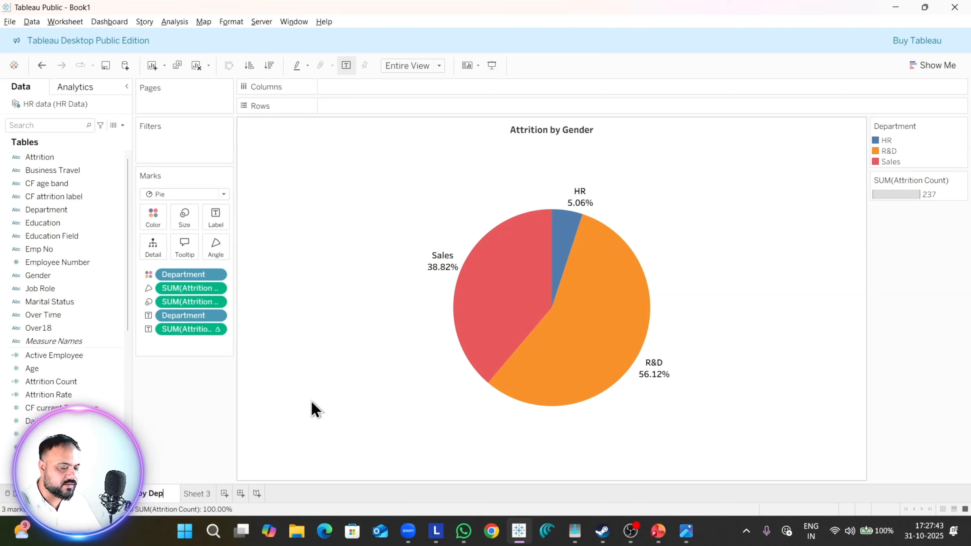
text(tmen)
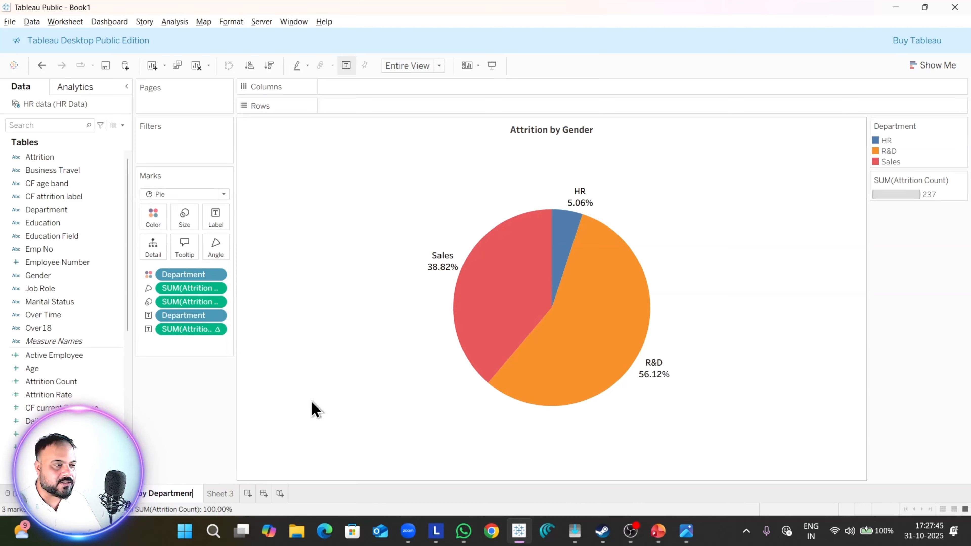
text(t)
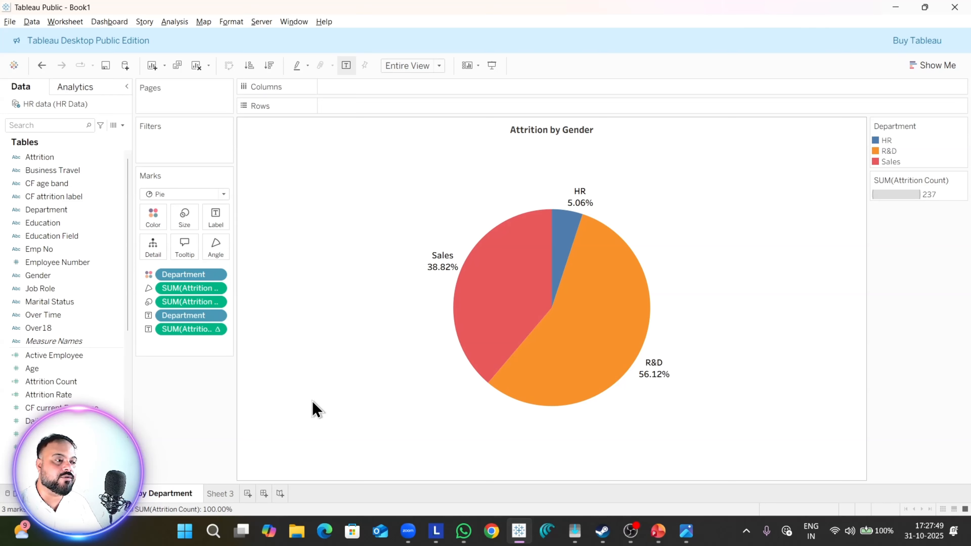
key(Return)
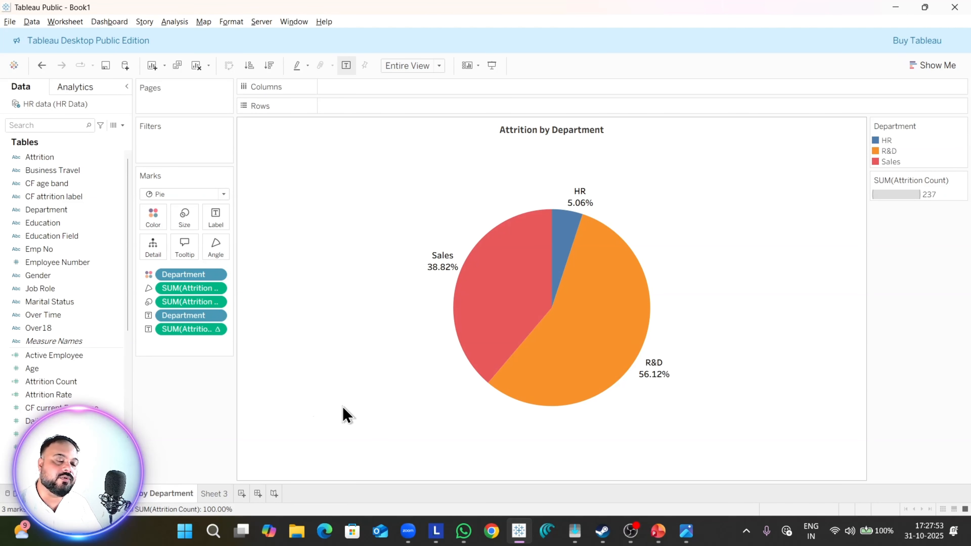
Step: Rename Sheet 3 as "Attrition by Gender"
click(218, 494)
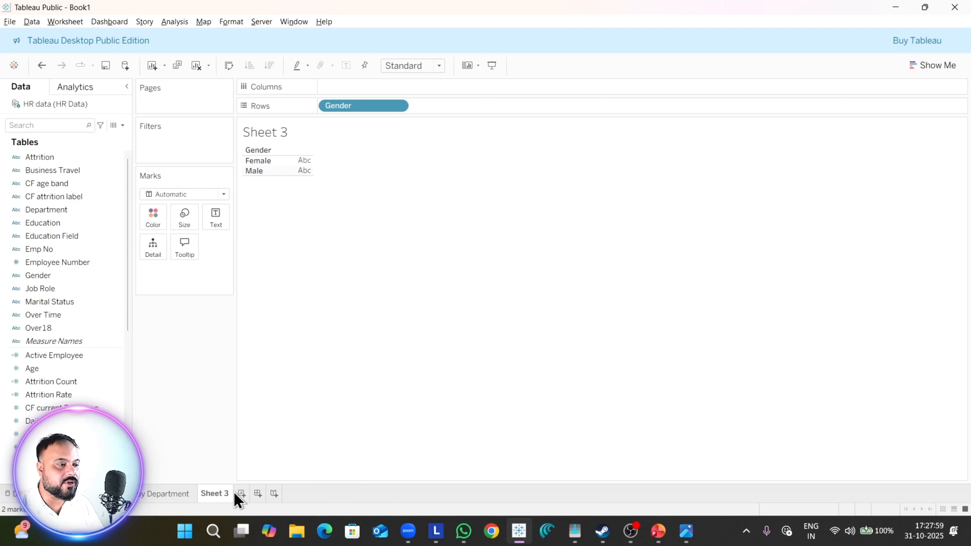
right_click(217, 496)
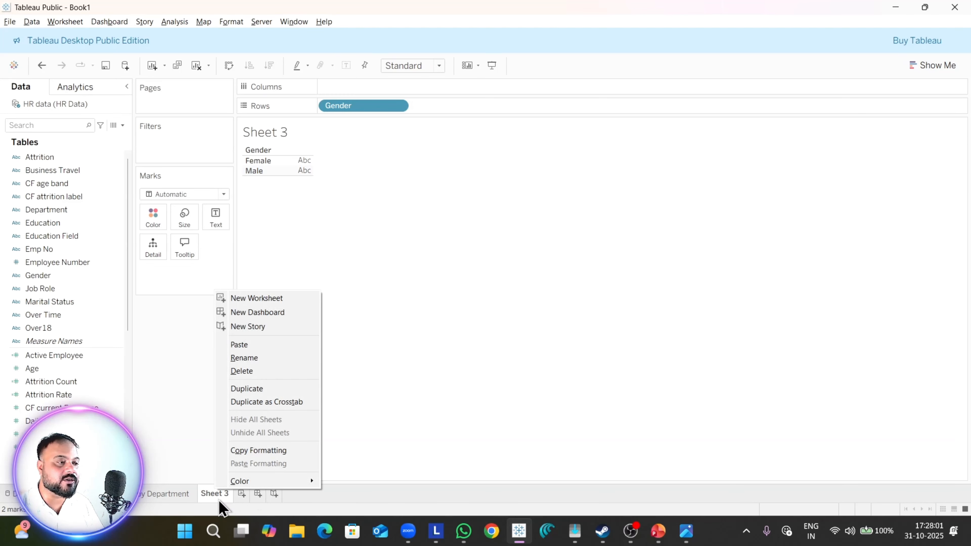
click(271, 359)
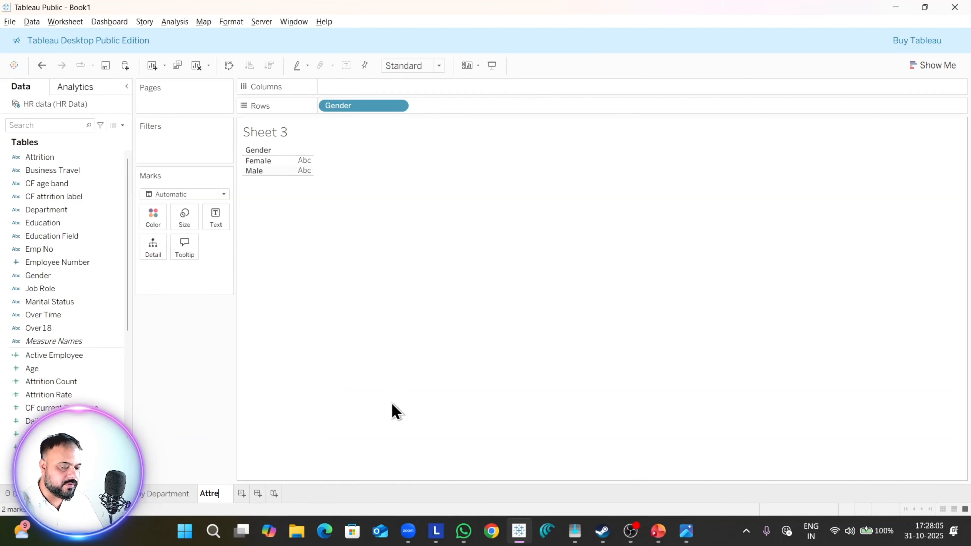
text(Attreit)
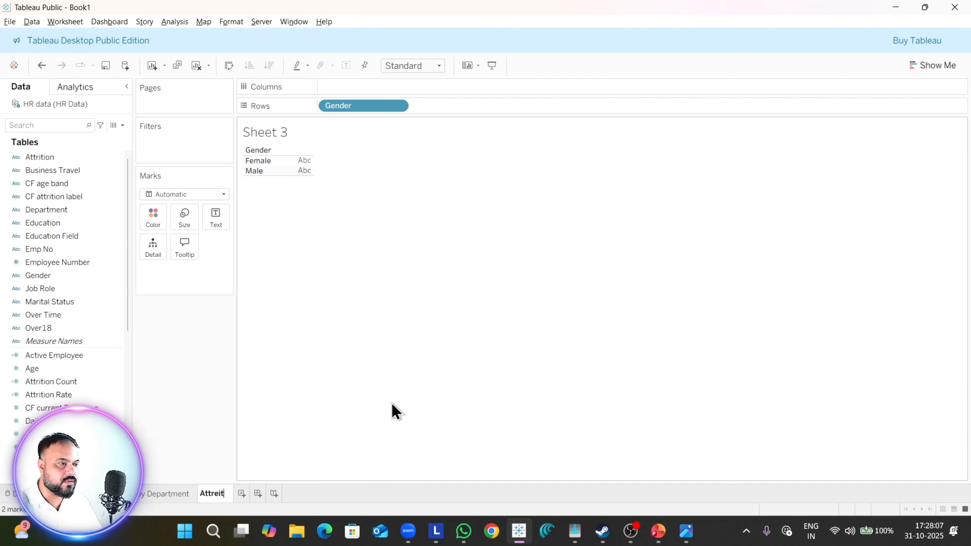
text(tuib)
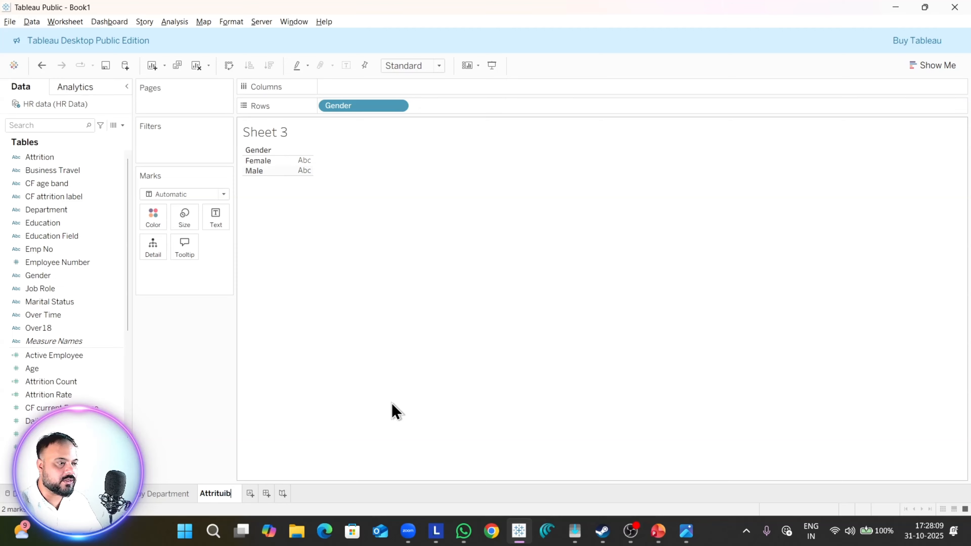
key(BackSpace)
key(BackSpace)
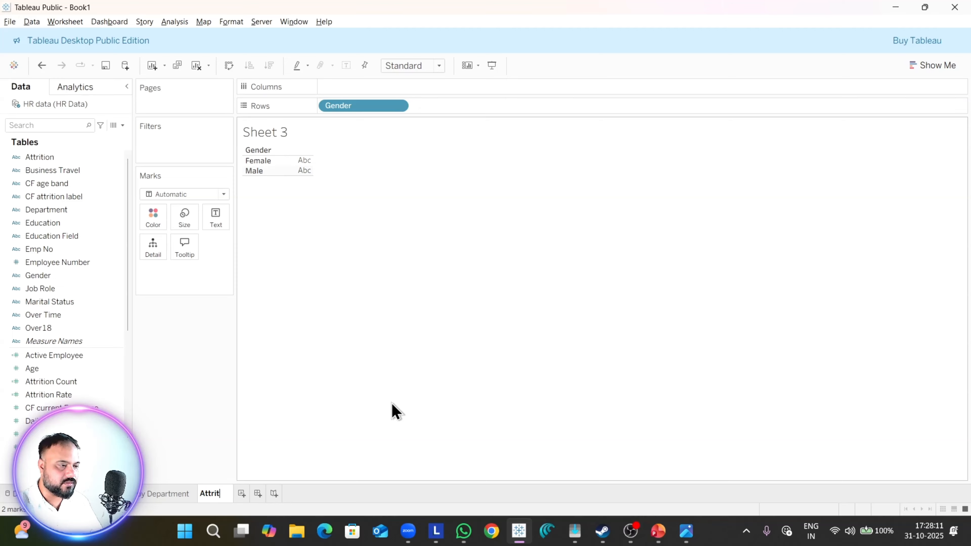
text(on by )
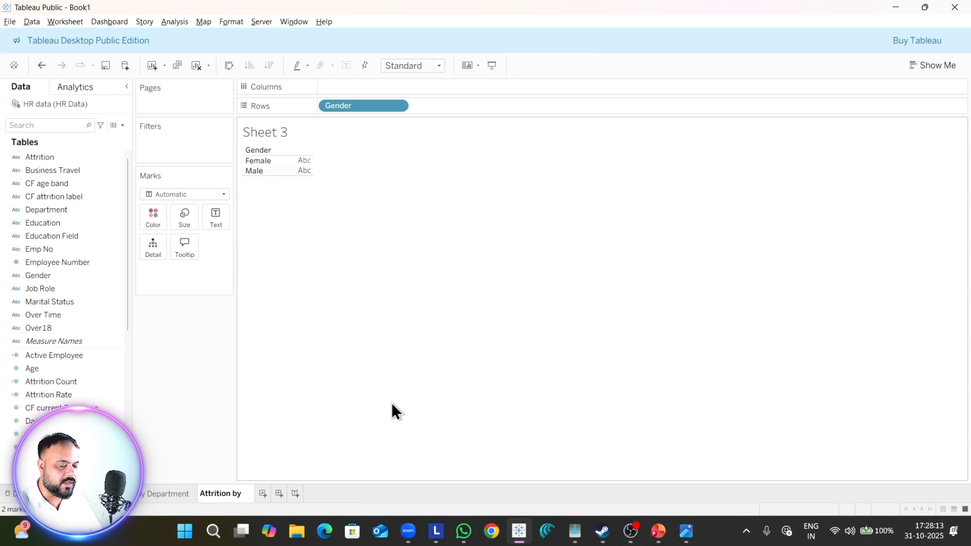
text(Gender)
key(Return)
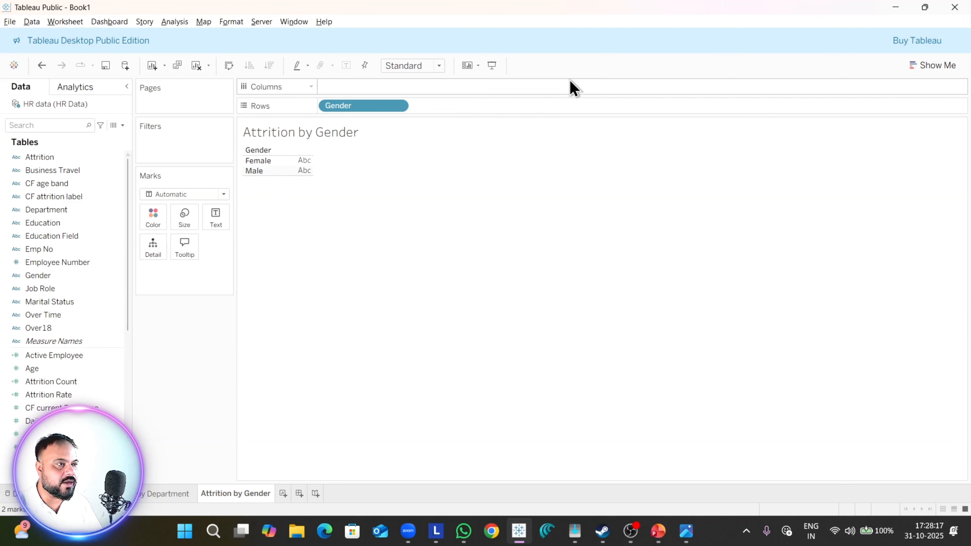
Step: Format the worksheet title as centred, bold, size 11 text in the Tableau Semibold font
double_click(342, 142)
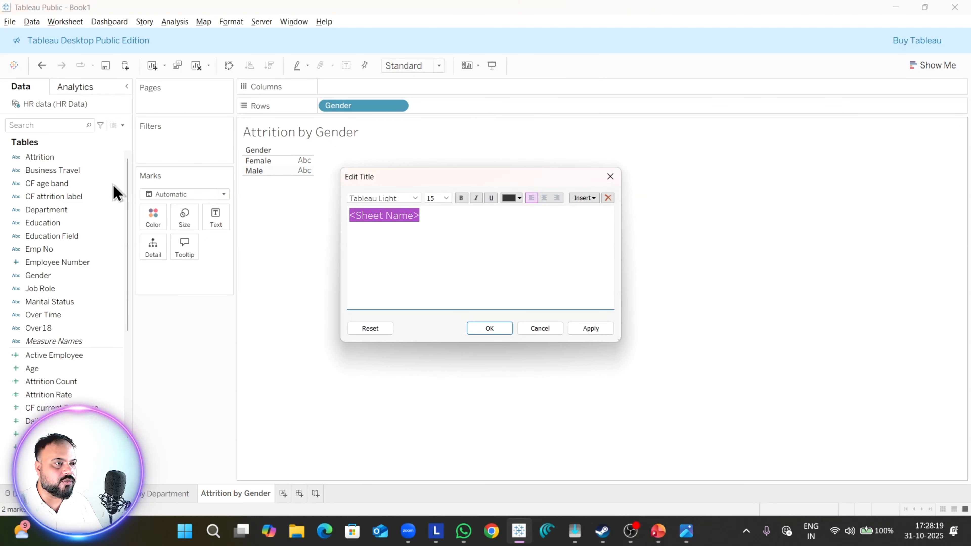
click(544, 199)
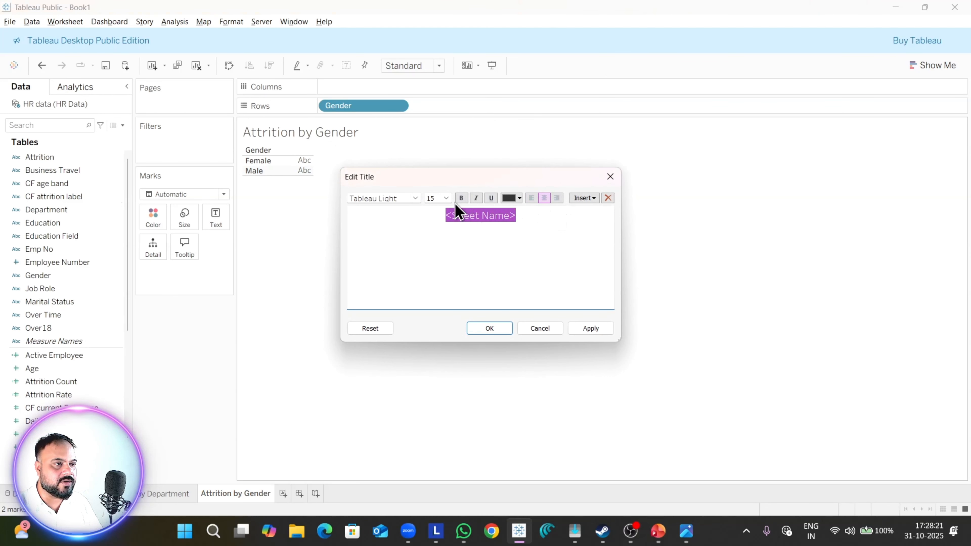
click(446, 199)
click(438, 238)
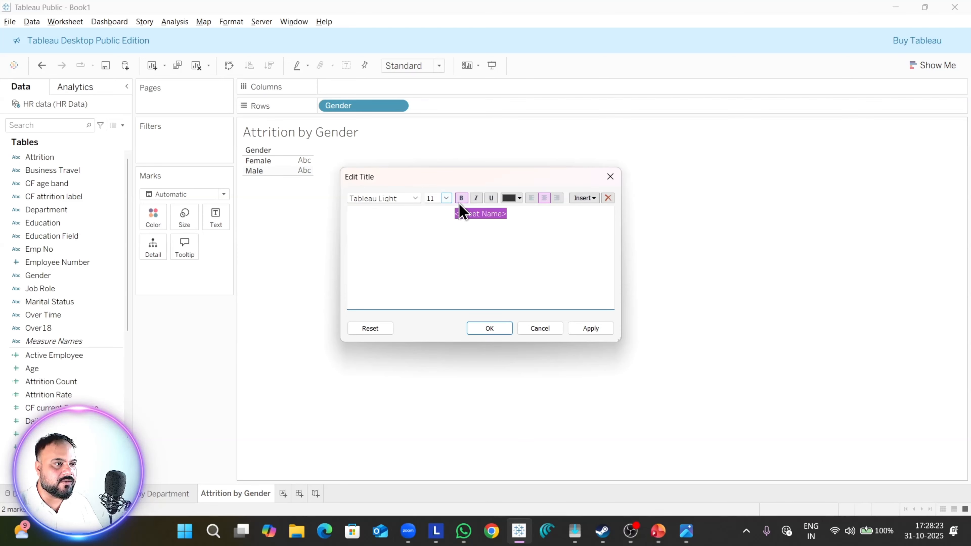
click(418, 199)
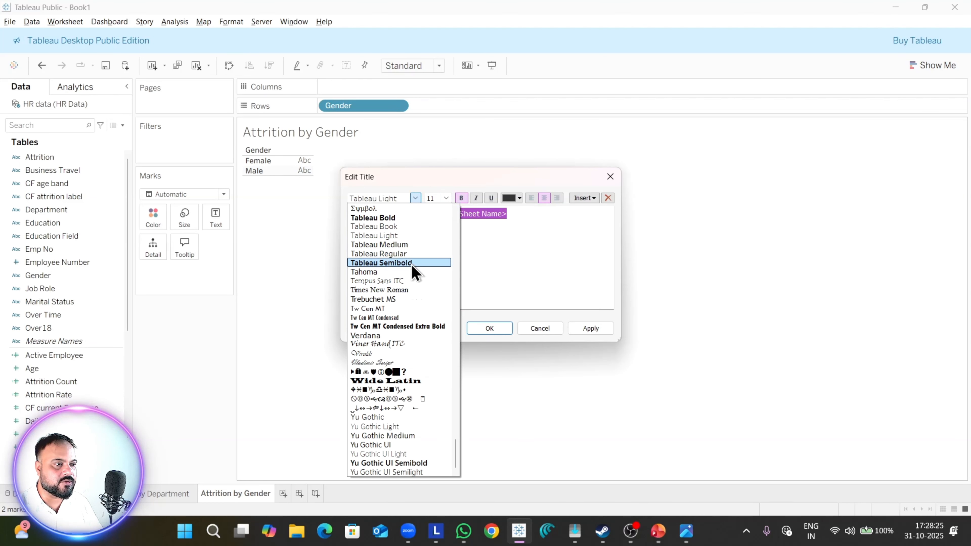
click(412, 268)
click(589, 328)
click(510, 330)
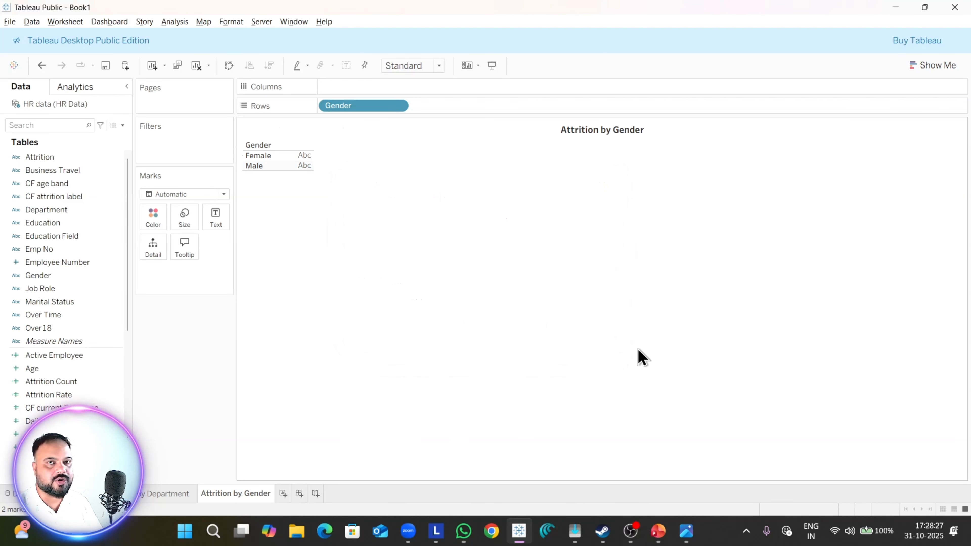
Step: Place Attrition Count on Columns and fit the bar chart to Entire View
click(56, 406)
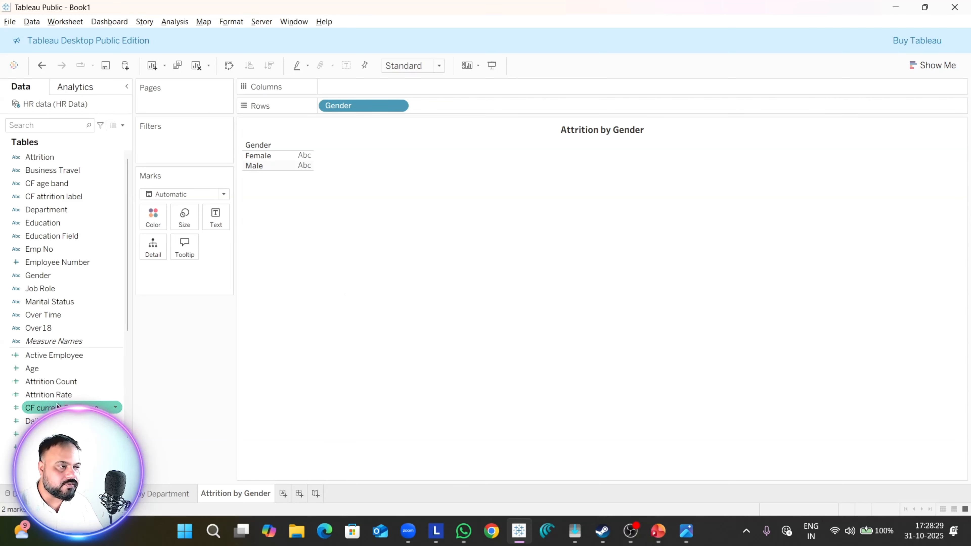
drag(49, 382, 388, 87)
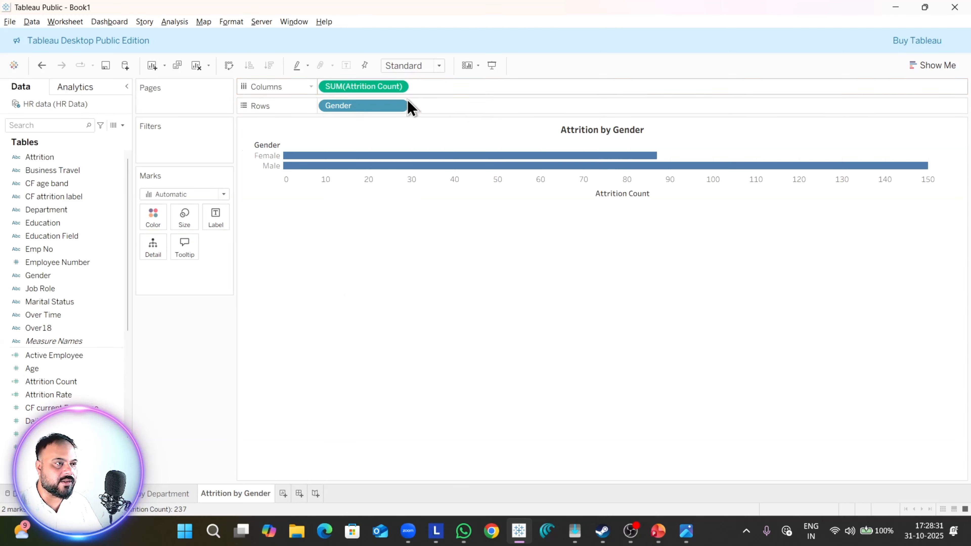
click(416, 68)
click(423, 115)
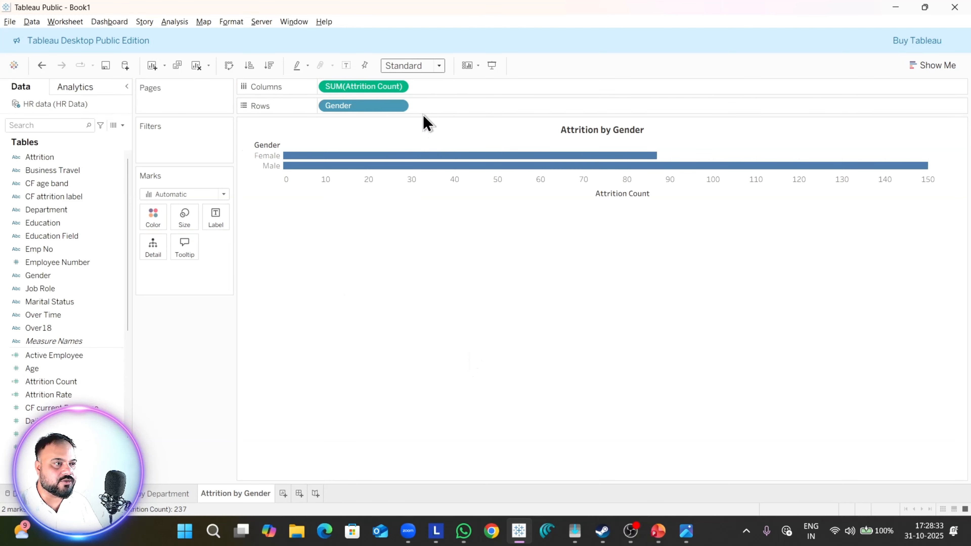
mouse_move(516, 368)
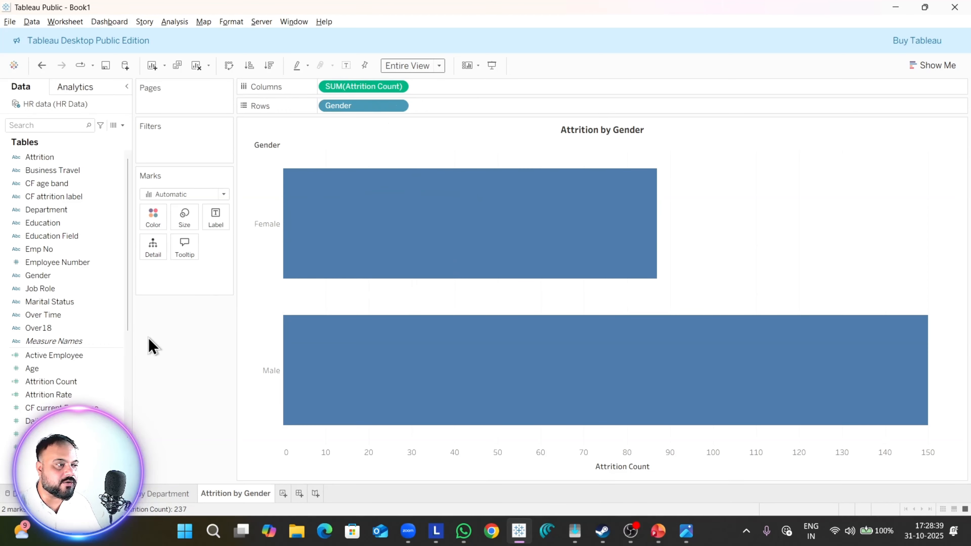
Step: Try Attrition Rate on Columns, undo it, and add a second copy of Attrition Count beside the first instead
drag(57, 394, 455, 87)
key(ctrl+z)
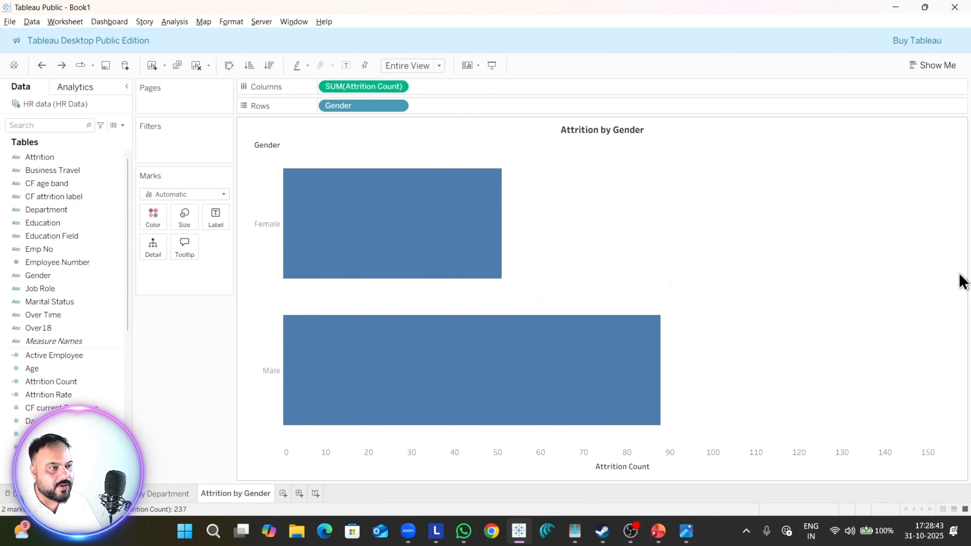
drag(342, 89, 455, 87)
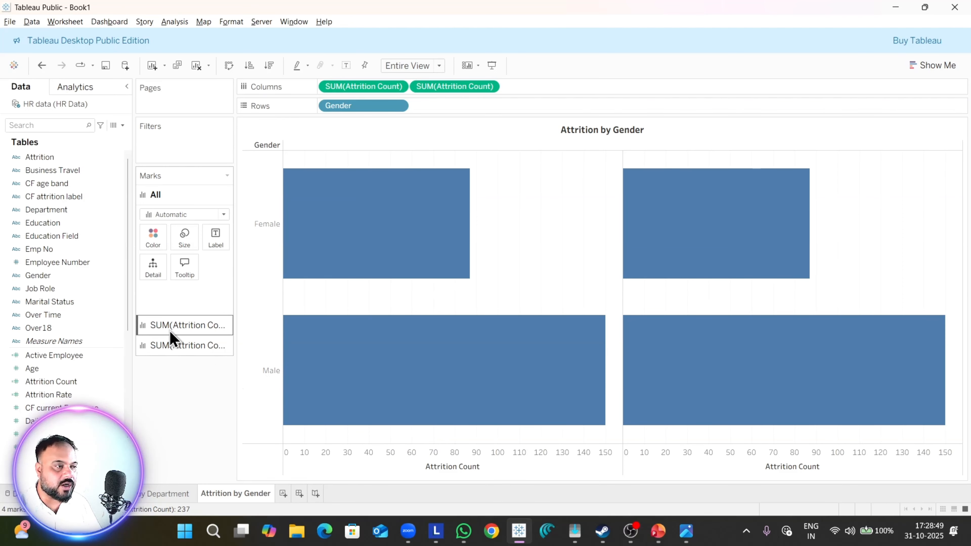
Step: Set the mark type of the first Attrition Count to Bar and of the second to Circle
click(151, 333)
click(160, 235)
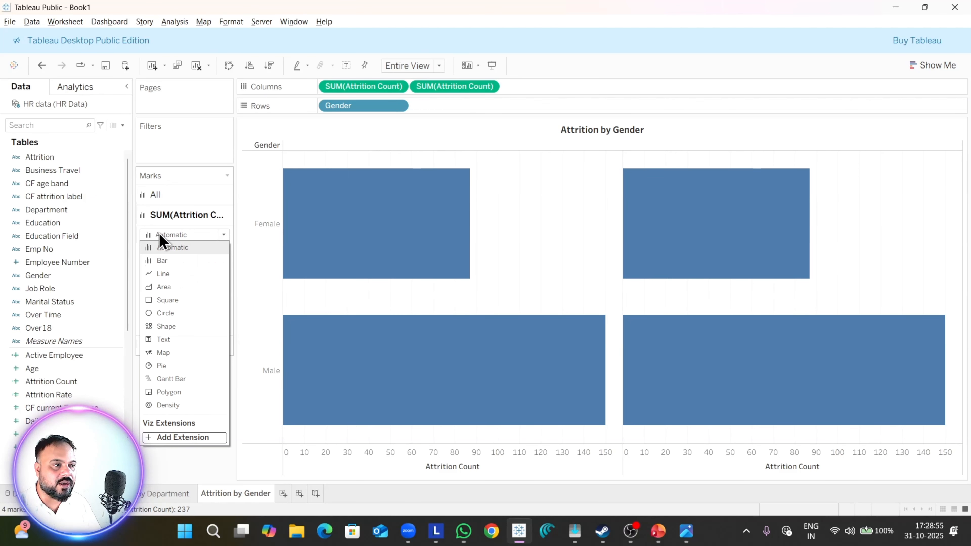
click(163, 261)
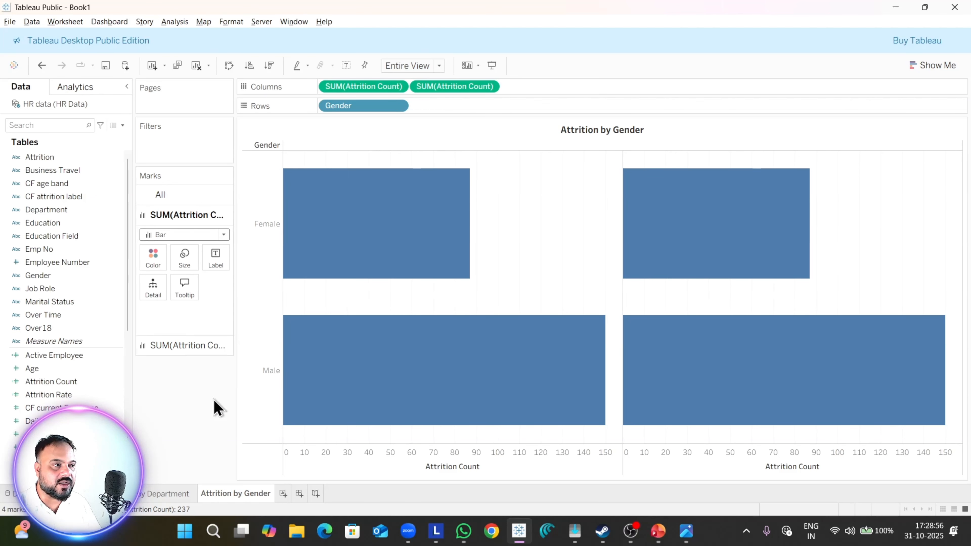
click(185, 348)
click(198, 255)
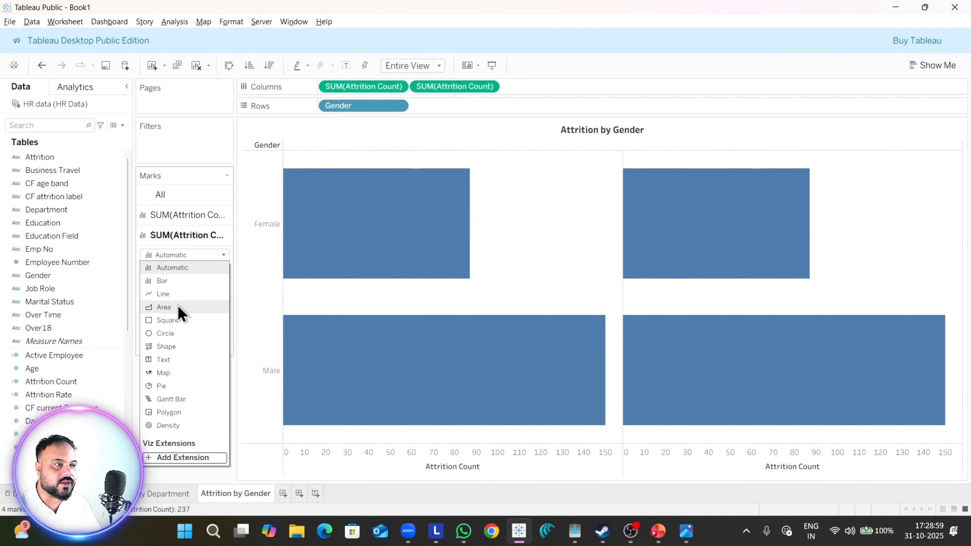
click(171, 333)
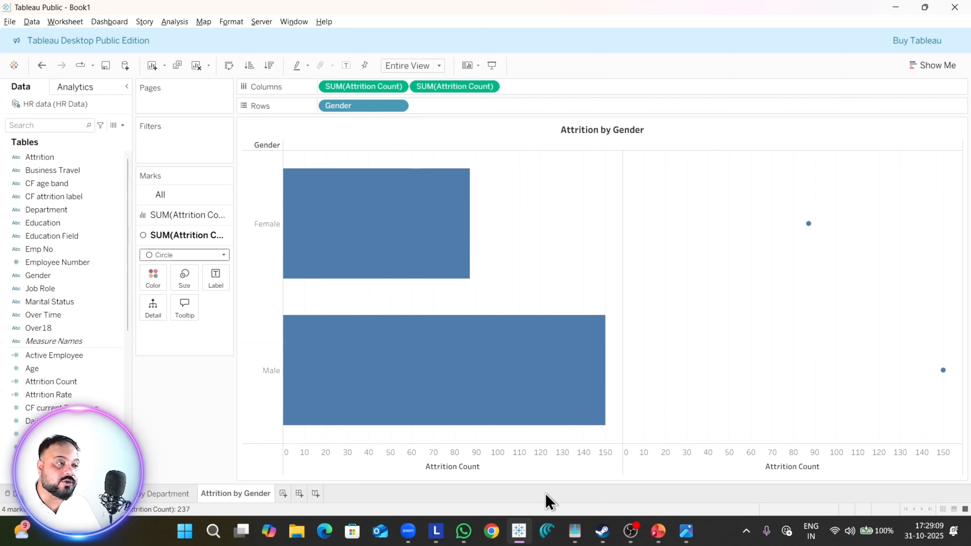
Step: Reduce the mark size of the first Attrition Count to make its bars much thinner
click(188, 215)
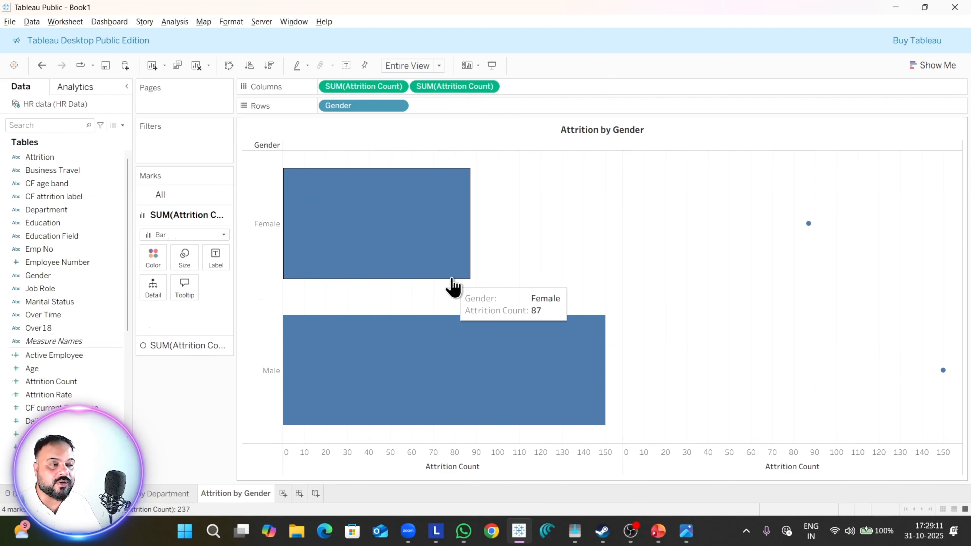
click(186, 258)
drag(236, 287, 193, 292)
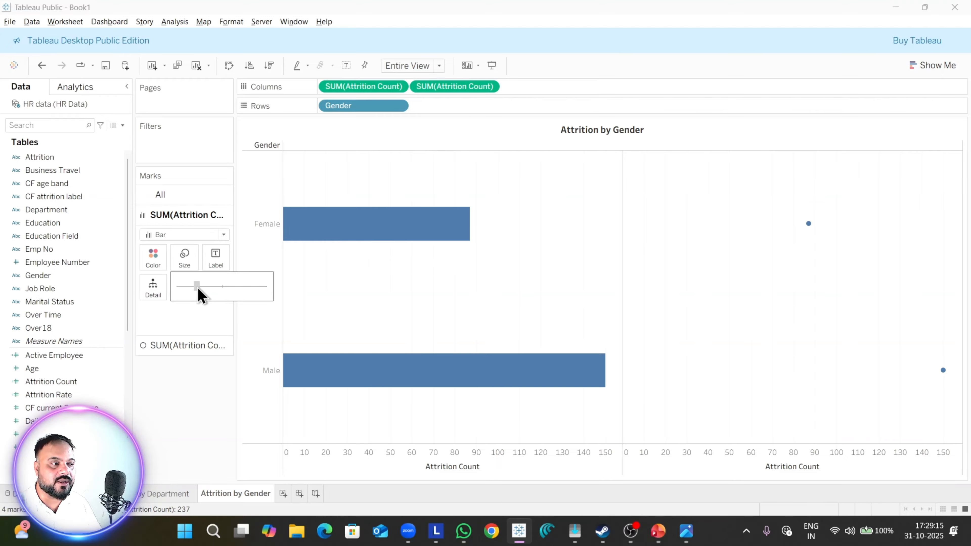
Step: Enlarge the circles of the second Attrition Count until wider than the bars, and combine both measures on a dual axis
click(189, 347)
click(185, 278)
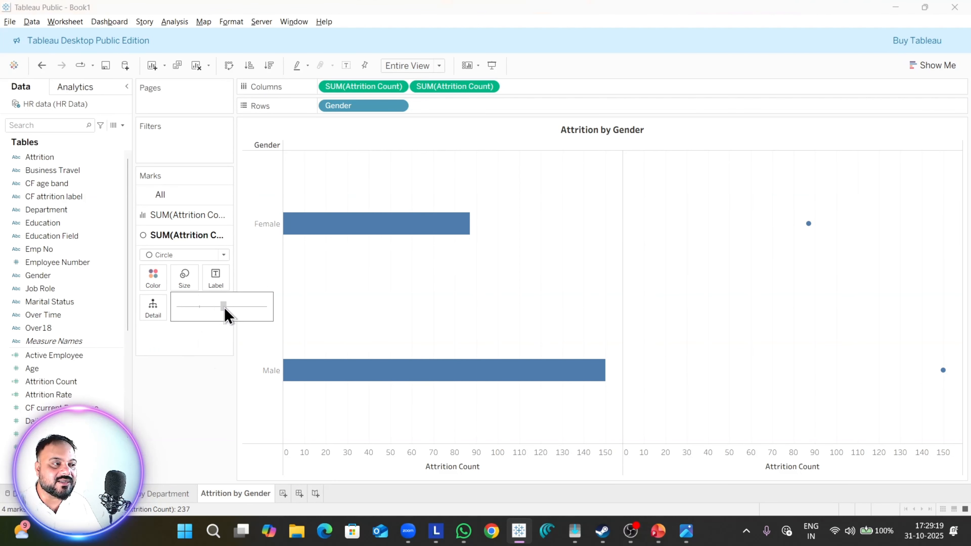
drag(238, 309, 255, 309)
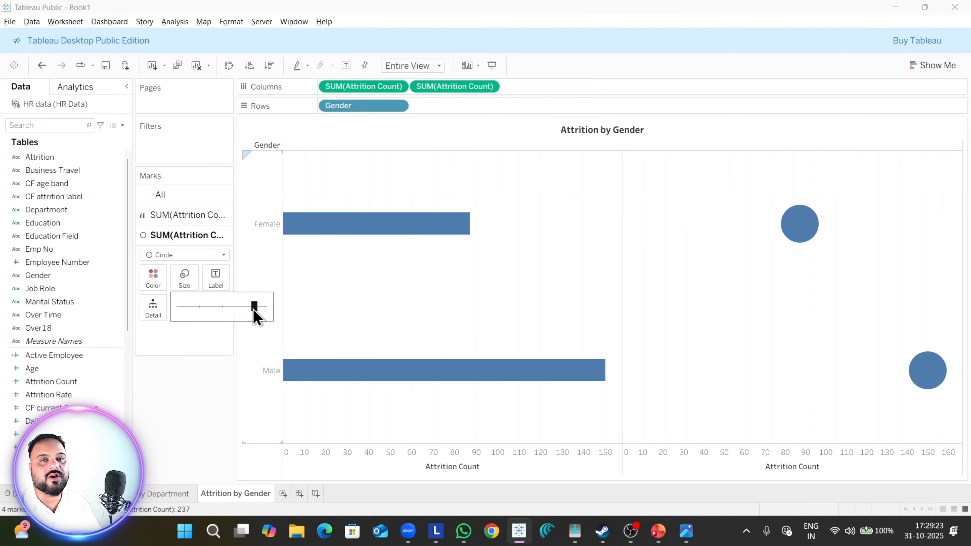
drag(254, 310, 260, 318)
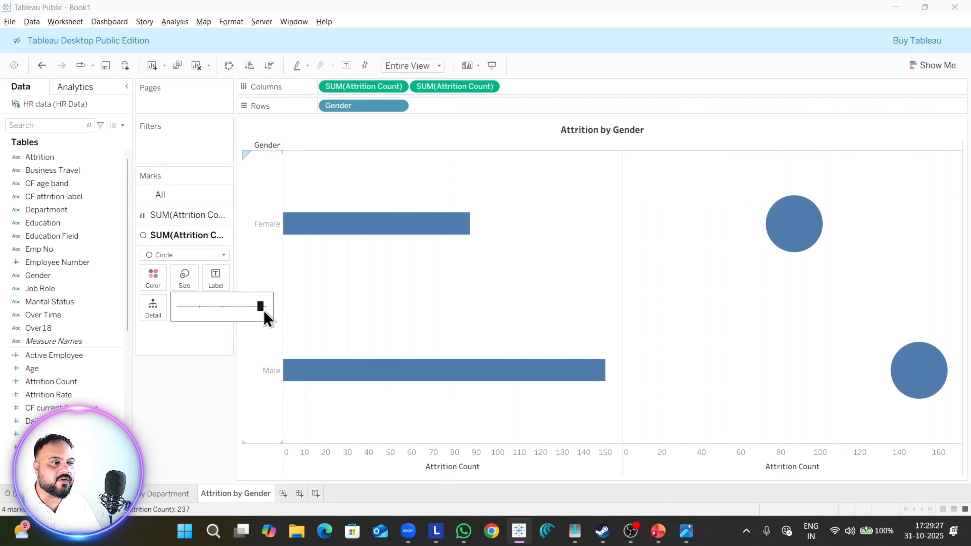
drag(265, 307, 260, 309)
click(490, 89)
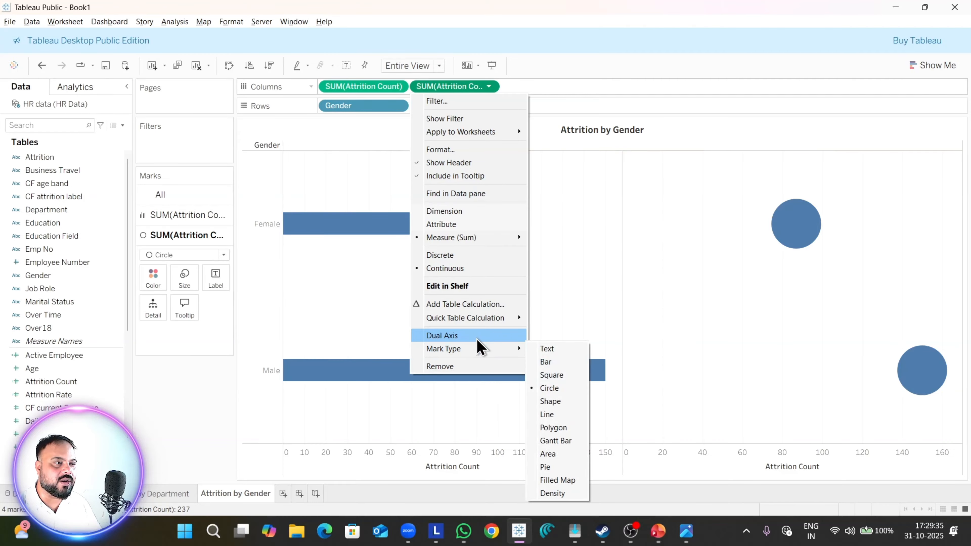
click(477, 338)
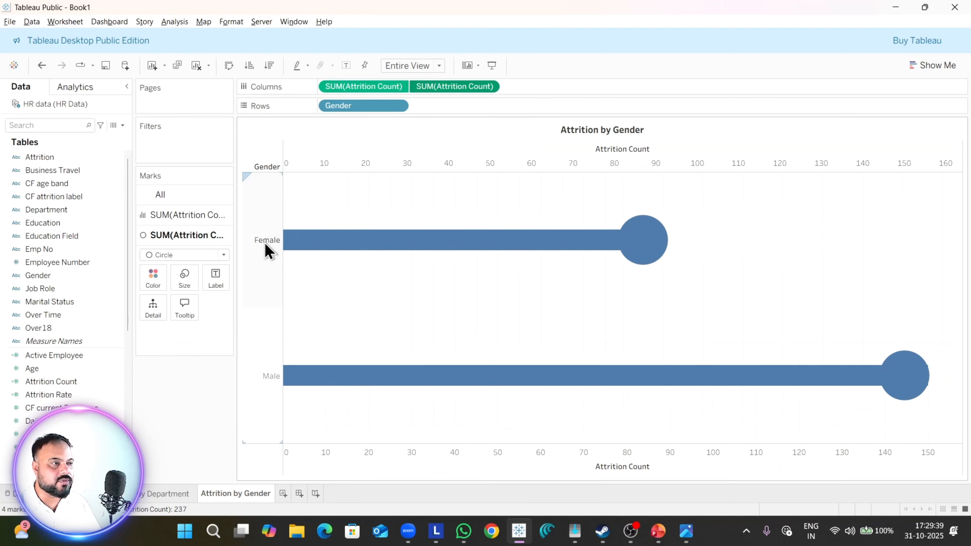
Step: Color all marks by Gender and assign Male the dark green #309143 from the Traffic Light palette
click(160, 194)
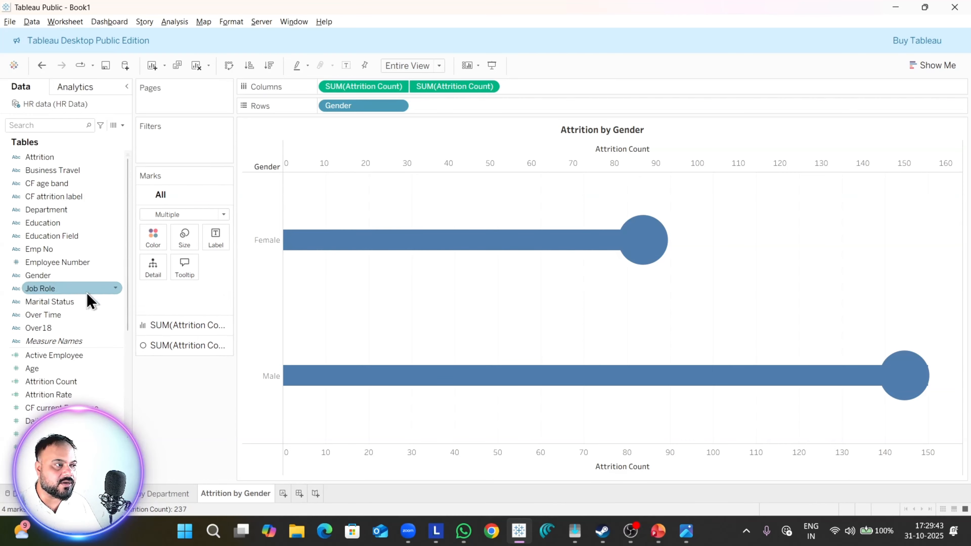
drag(65, 275, 153, 236)
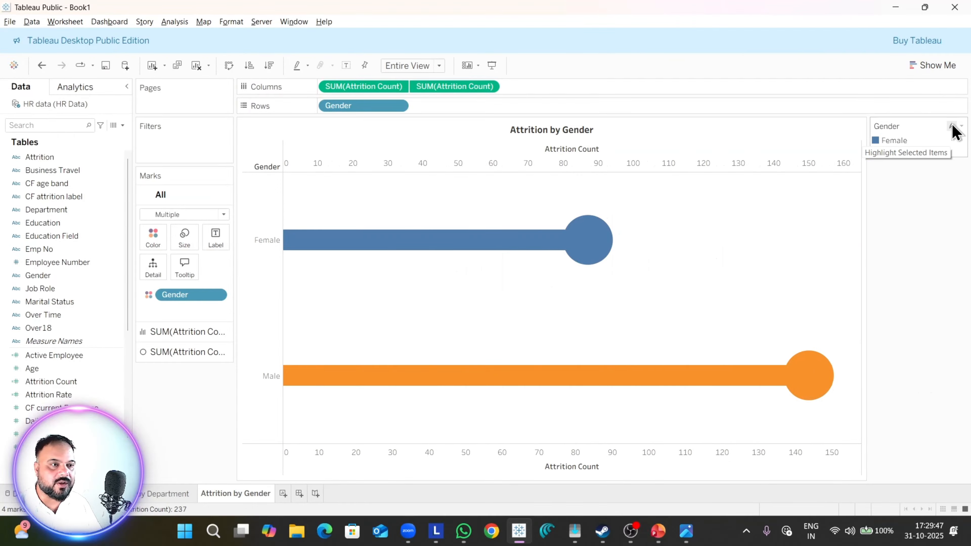
click(961, 126)
click(934, 142)
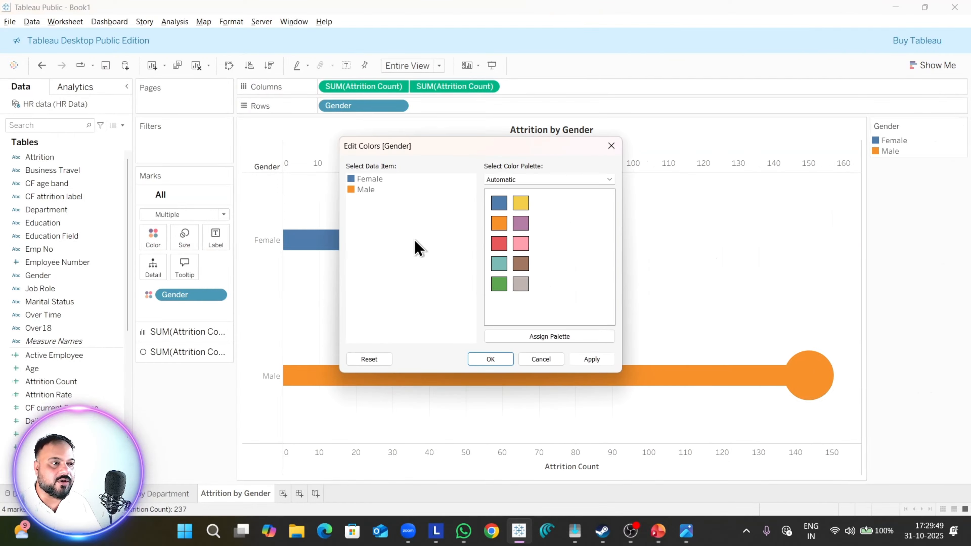
click(551, 180)
click(535, 235)
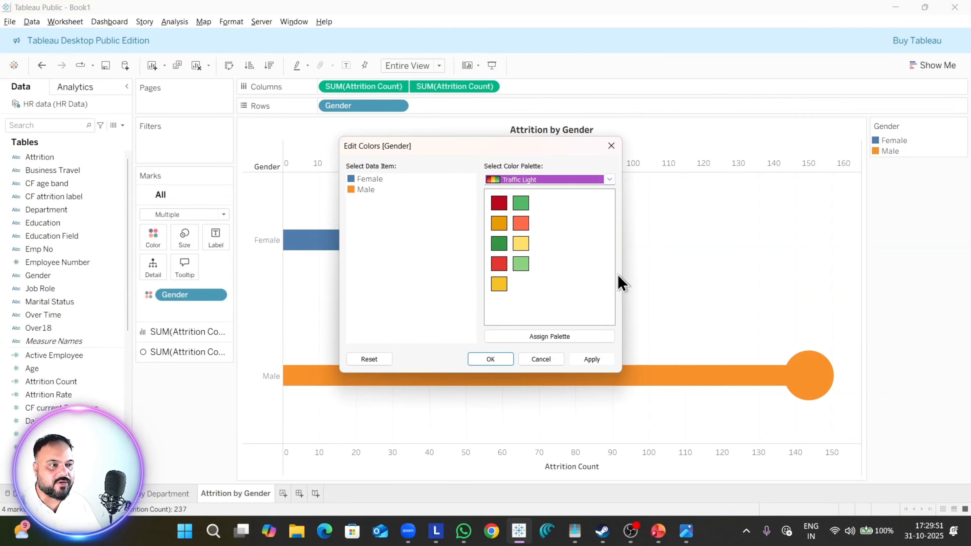
click(497, 247)
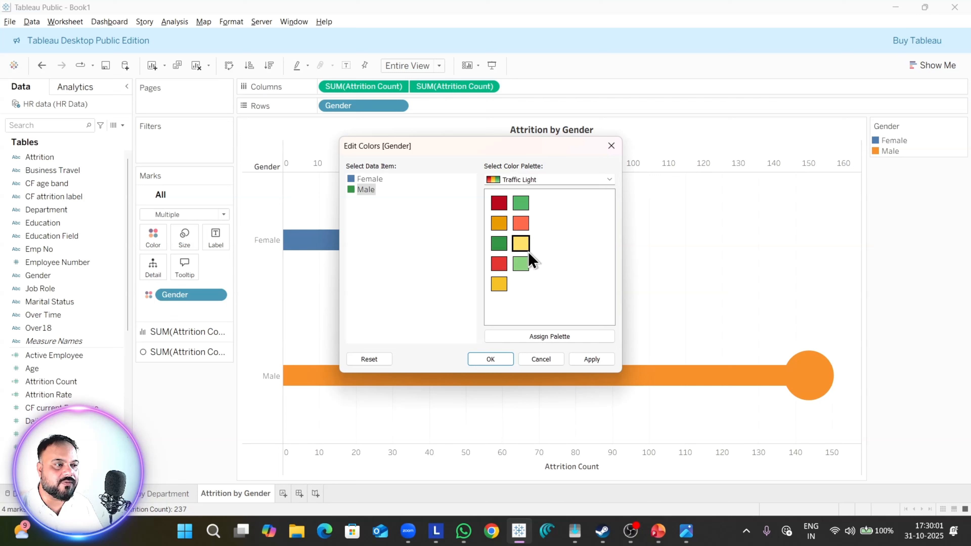
click(602, 366)
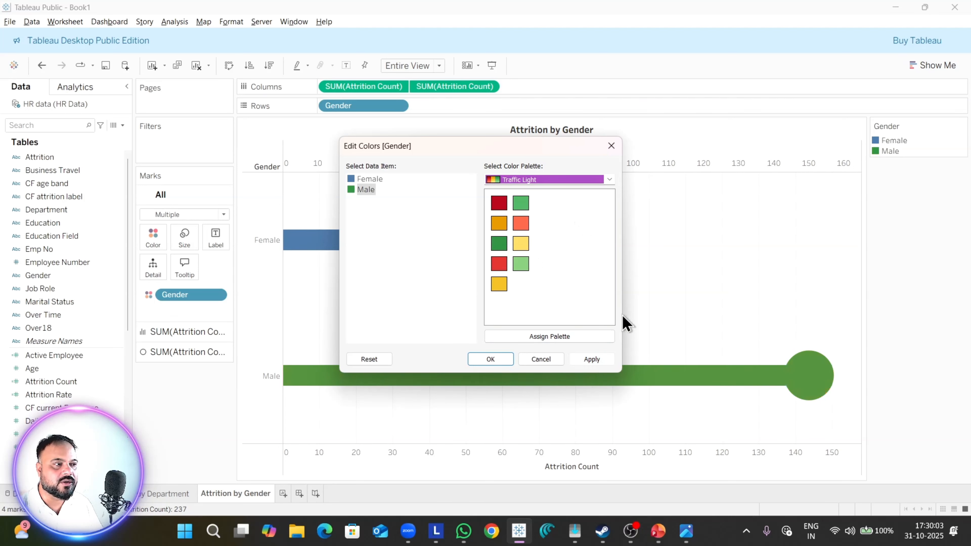
Step: Assign Female the teal color from the Jewel Bright palette and accept the Gender colors
click(567, 180)
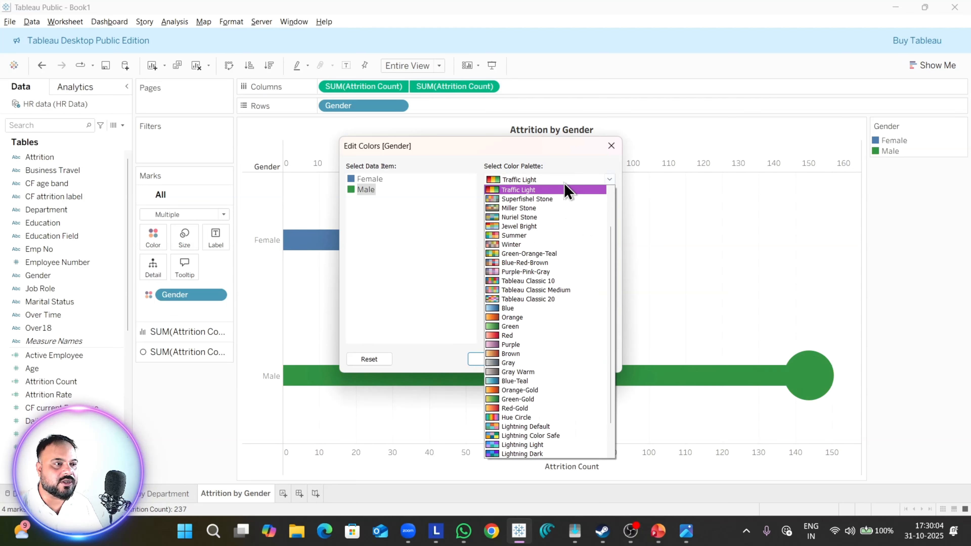
click(555, 226)
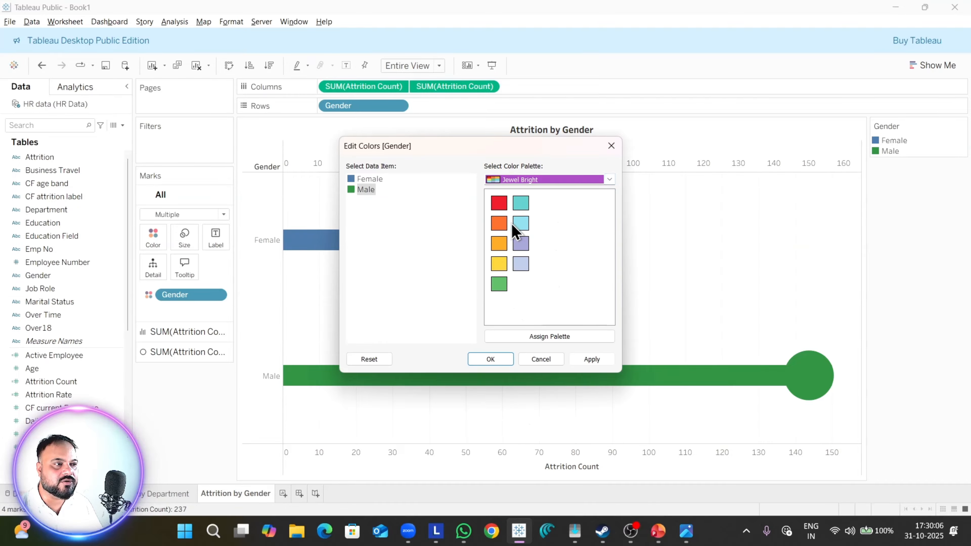
click(380, 179)
click(521, 203)
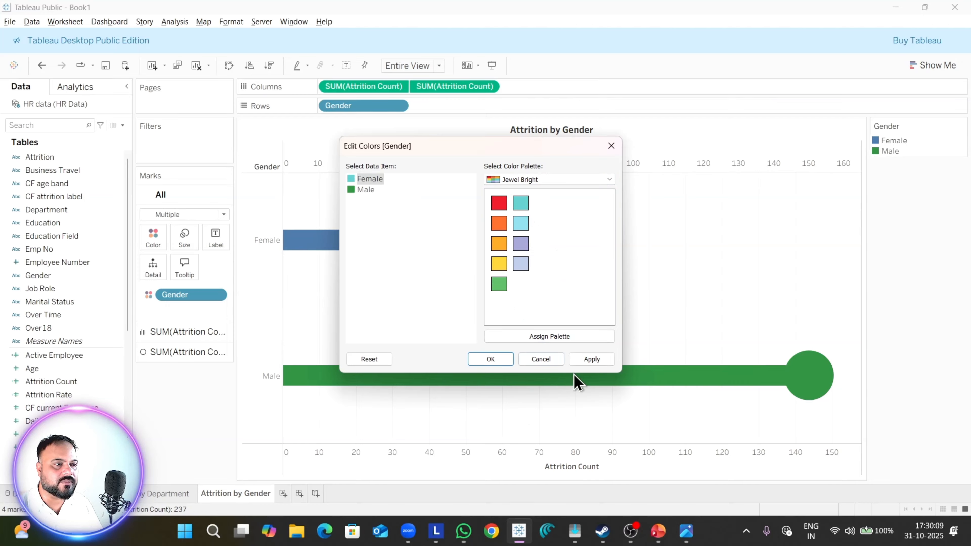
click(591, 361)
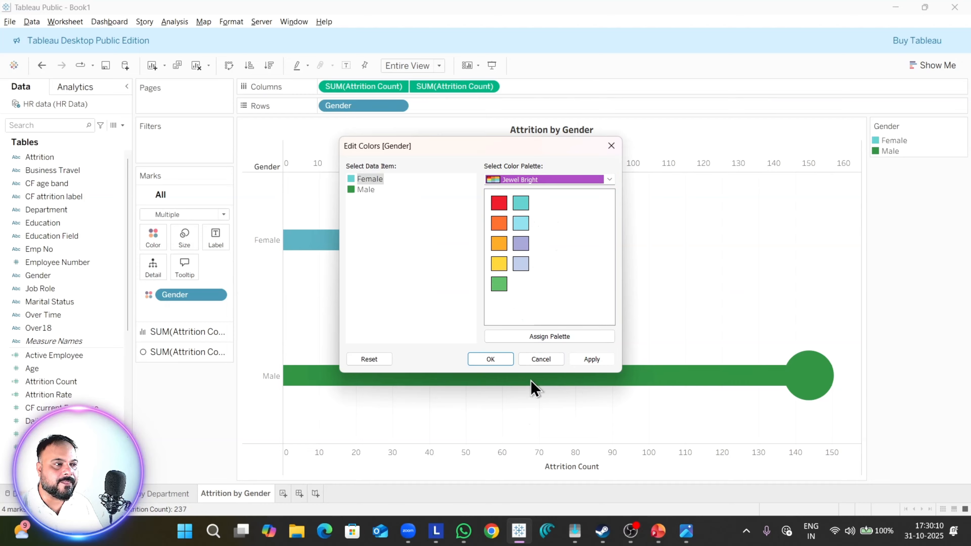
click(494, 361)
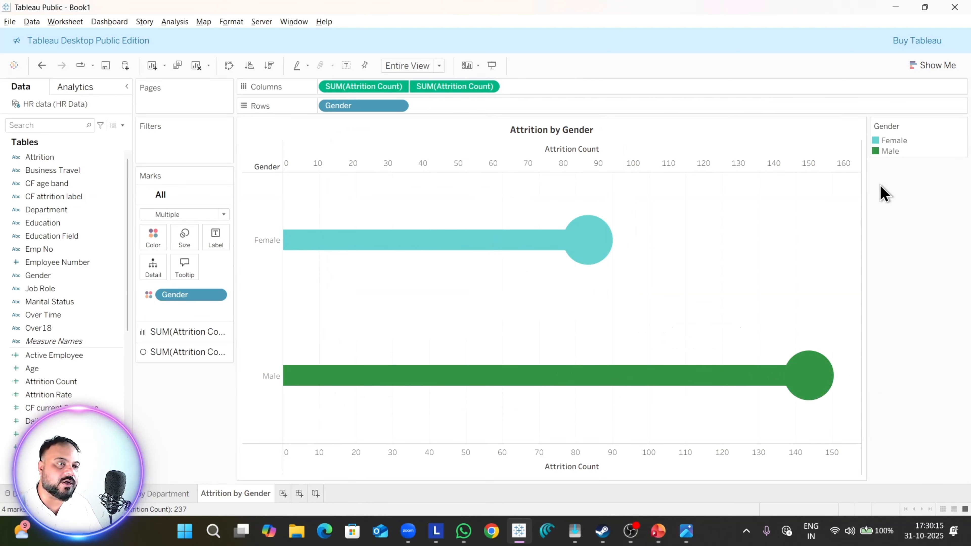
Step: Recolor Female with the dark blue from the Tableau Classic 20 palette and accept the Gender colors
click(961, 126)
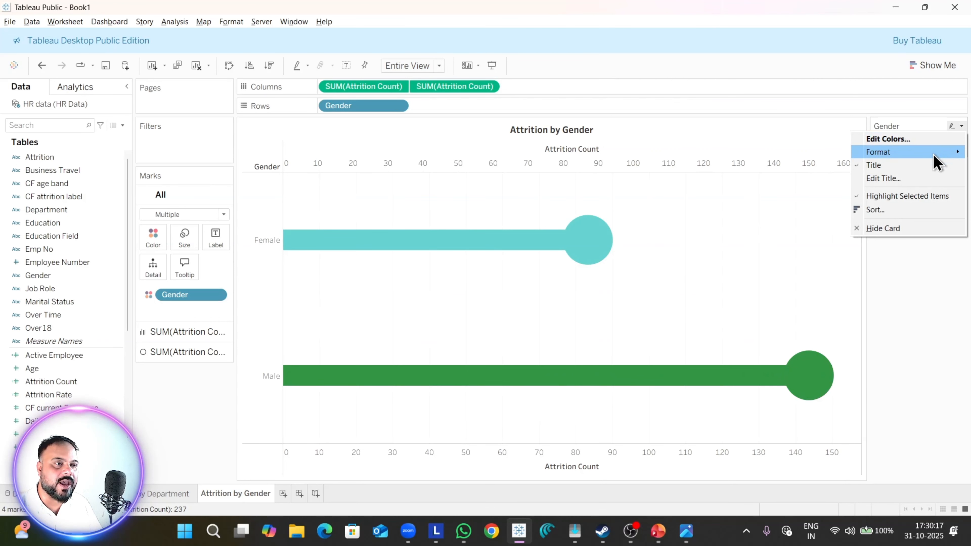
click(925, 138)
click(559, 178)
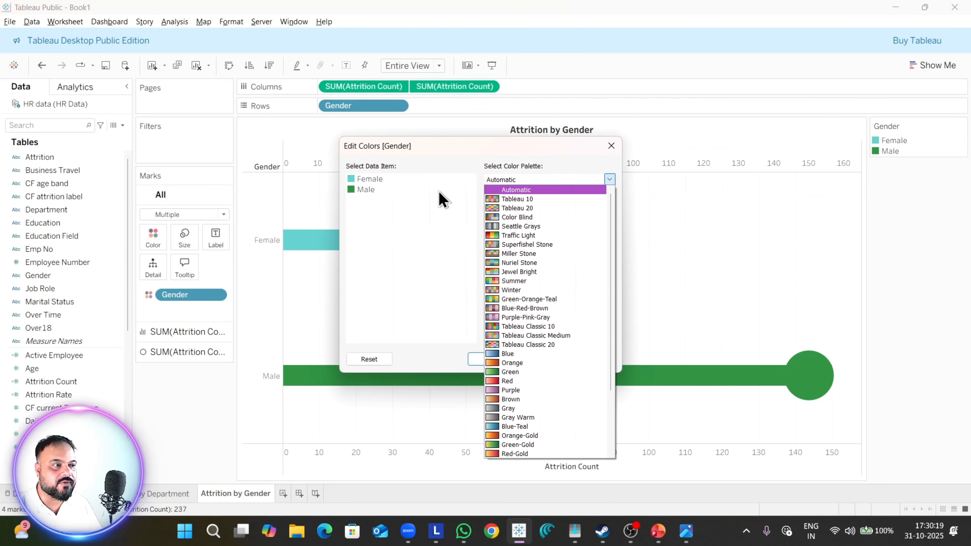
click(386, 181)
click(555, 179)
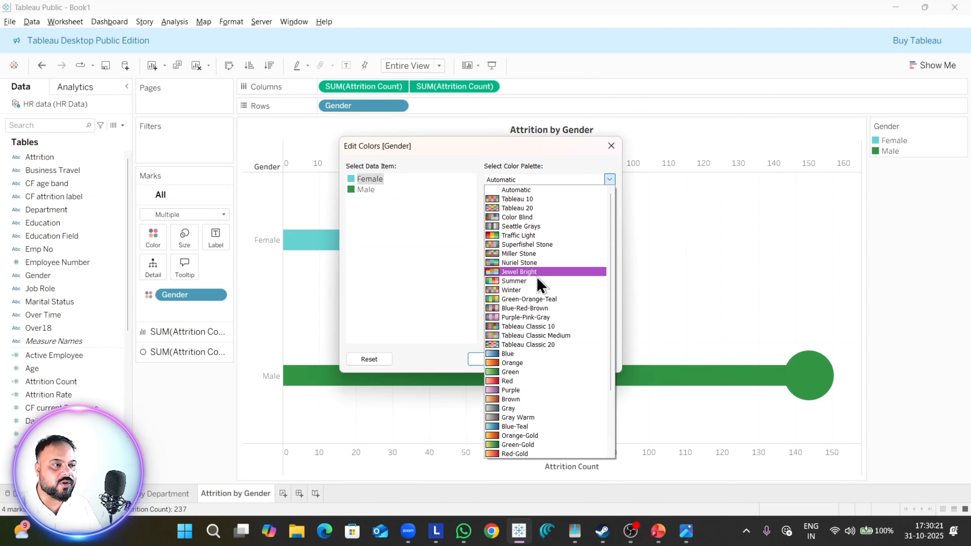
click(537, 272)
click(554, 181)
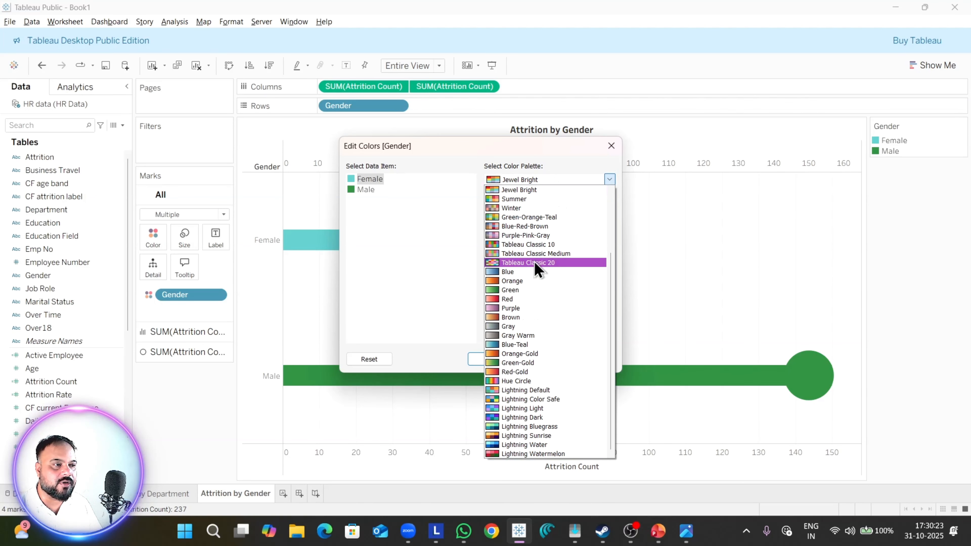
click(528, 264)
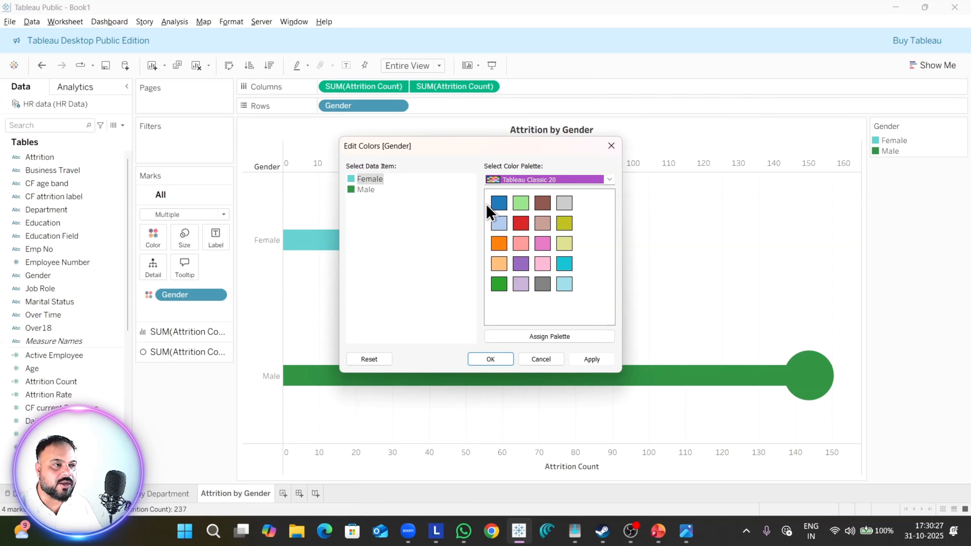
click(498, 204)
click(591, 359)
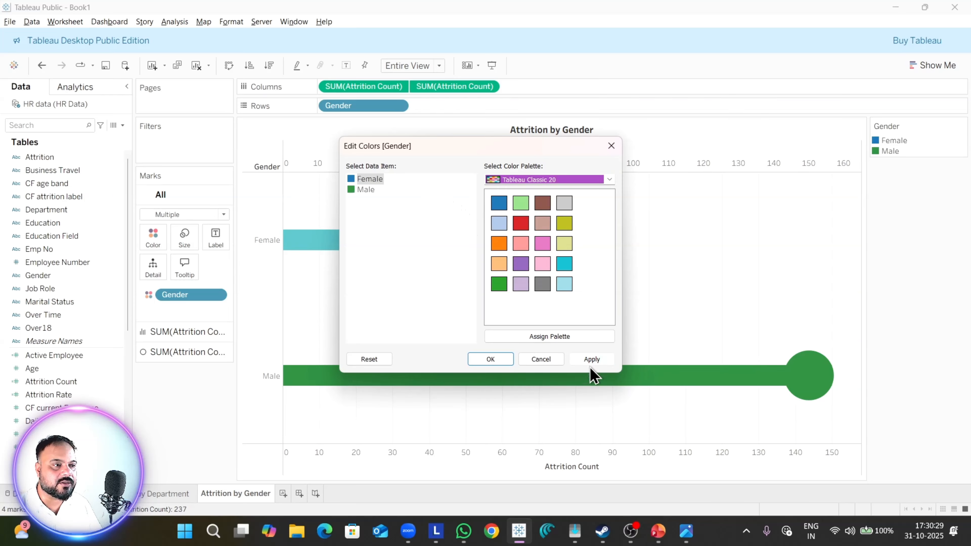
click(497, 362)
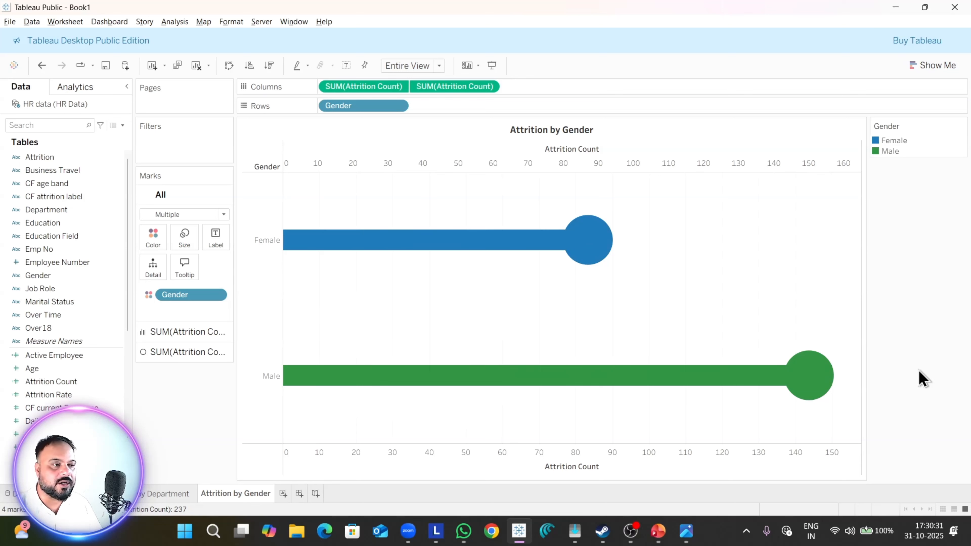
Step: Label the circles of the second Attrition Count with Attrition Count and center the labels horizontally inside them
click(79, 385)
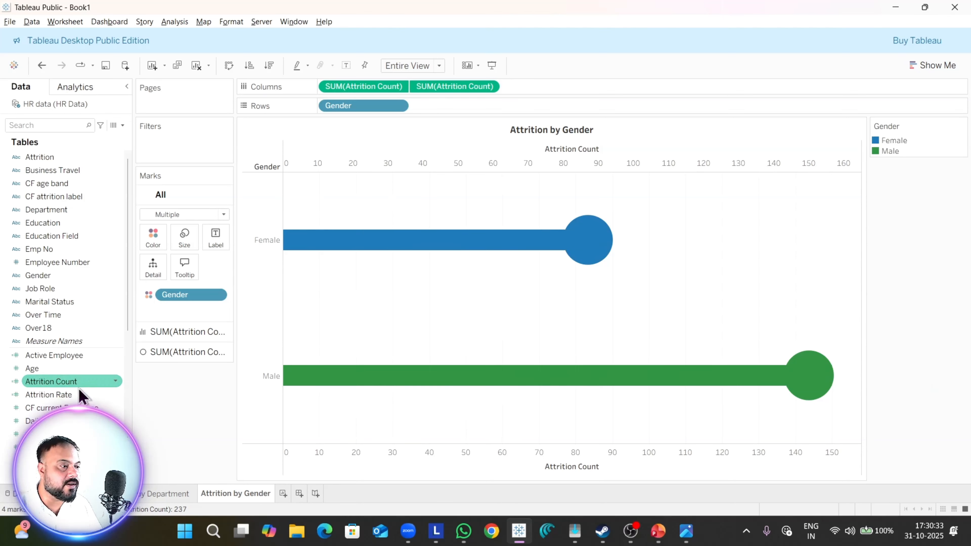
click(161, 354)
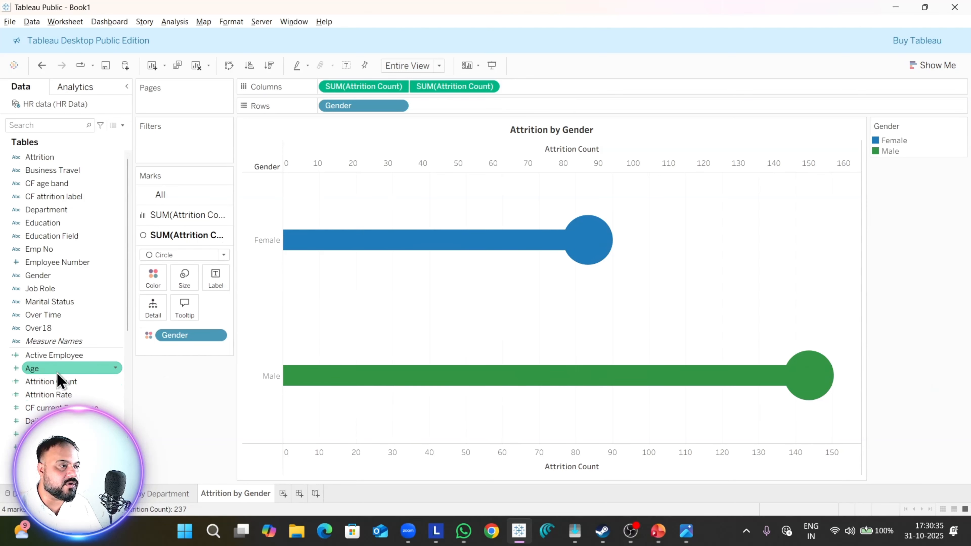
drag(58, 381, 214, 279)
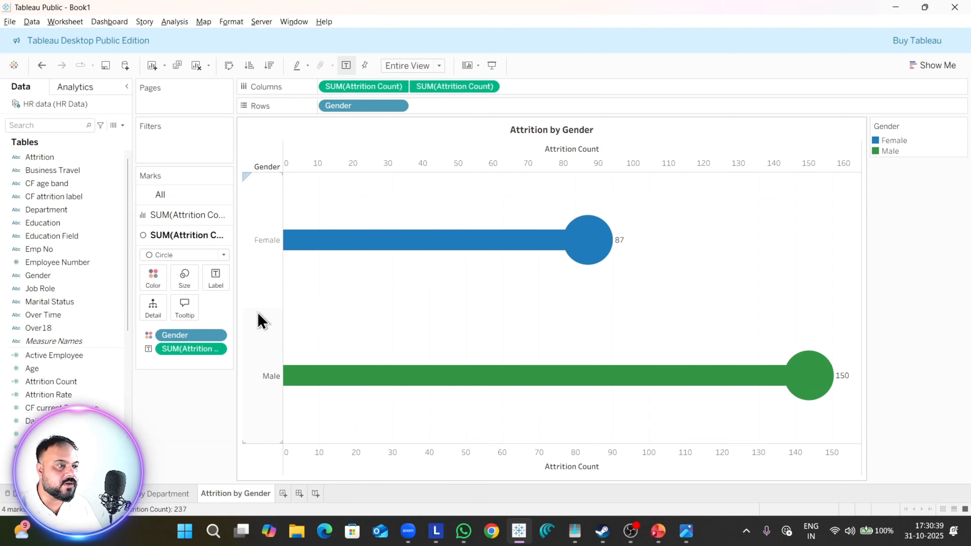
click(219, 283)
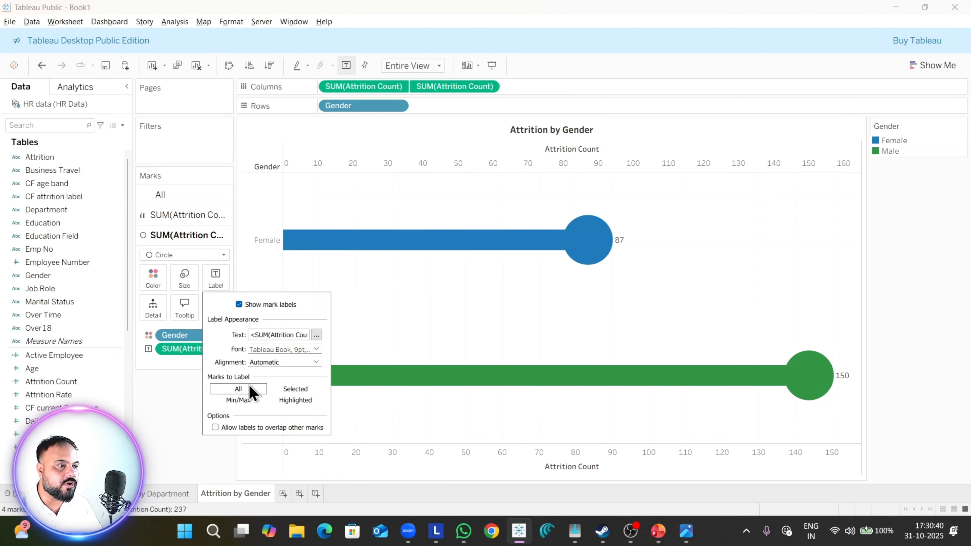
click(299, 362)
click(278, 406)
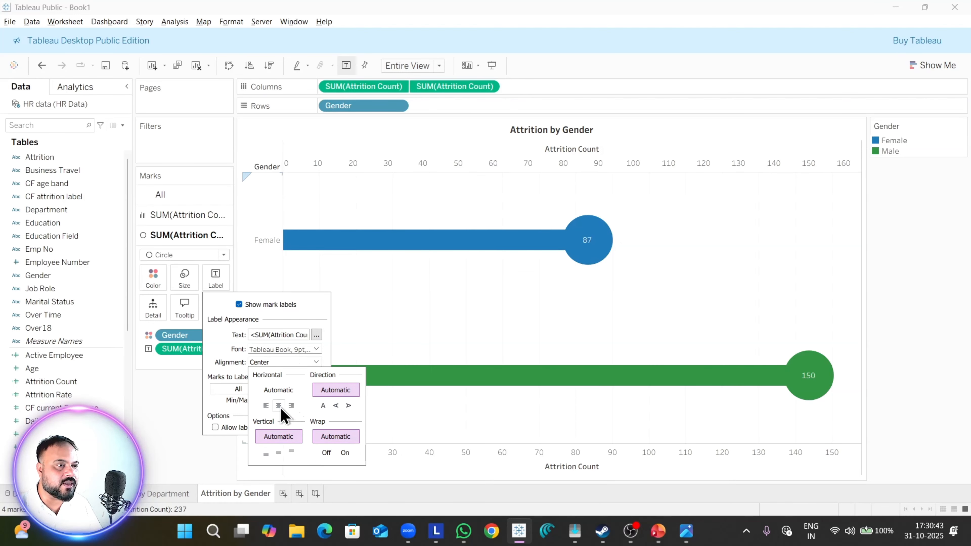
Step: Make the circle labels bold at font size 10 and return to the settings for all marks
click(284, 346)
click(283, 349)
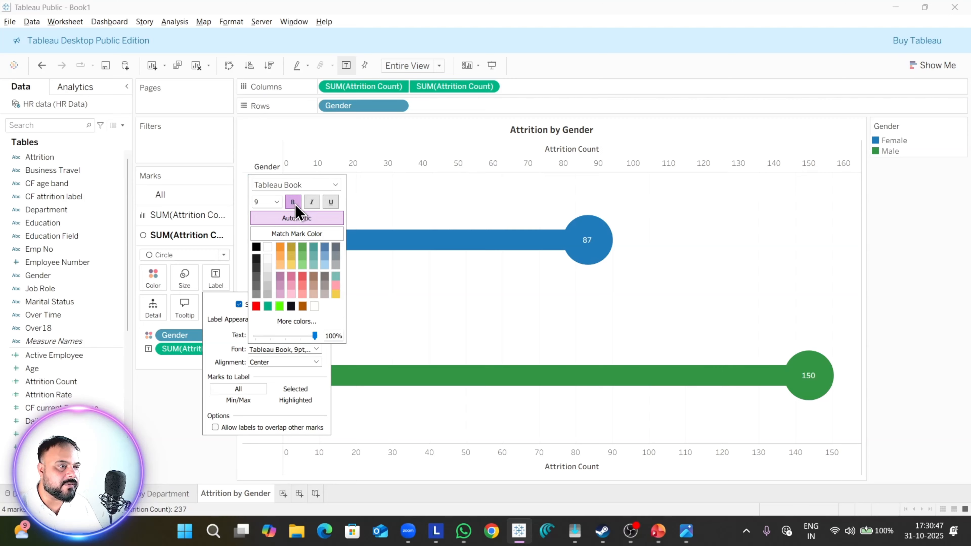
click(277, 201)
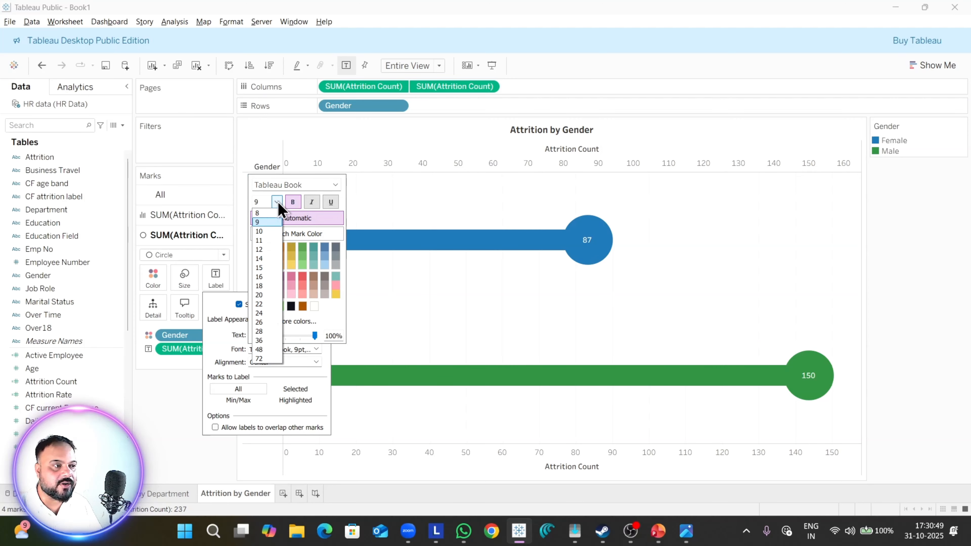
click(260, 241)
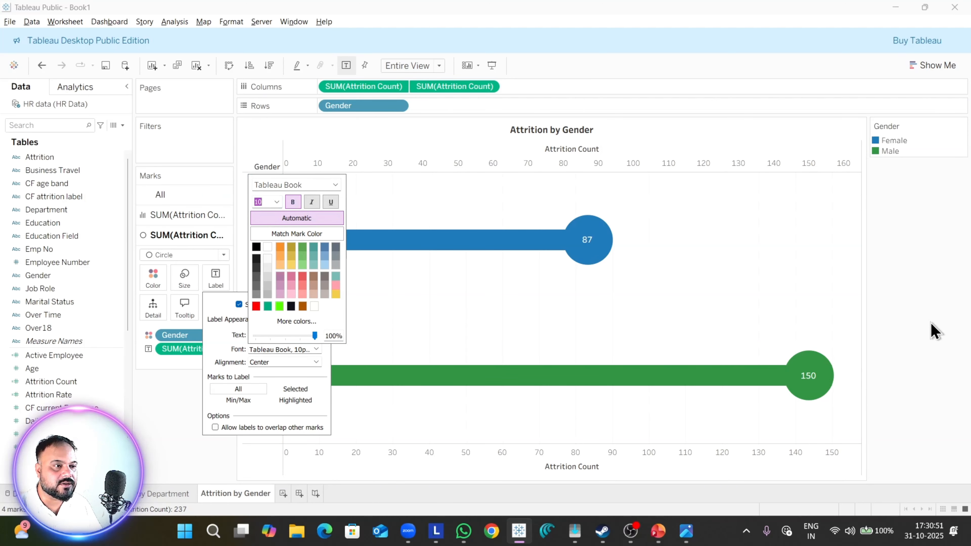
click(932, 330)
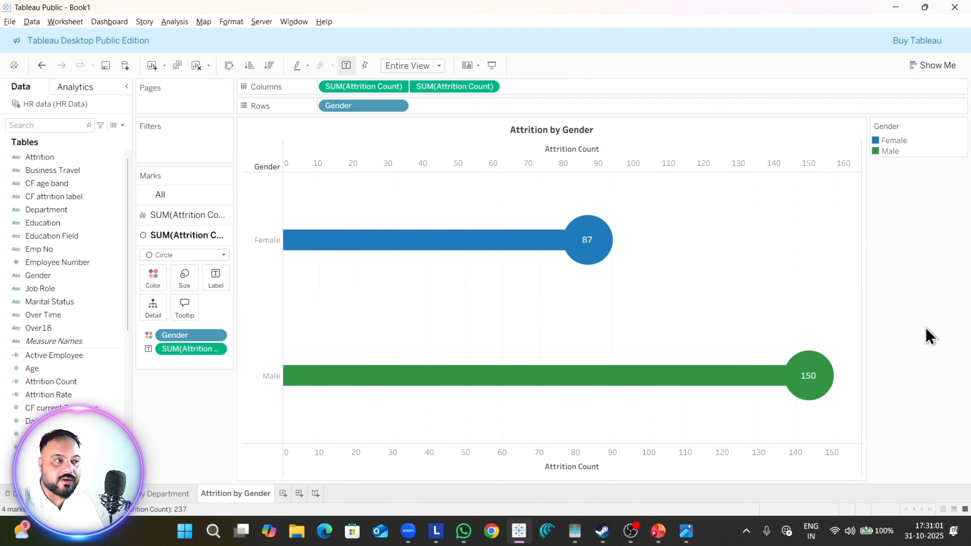
click(174, 195)
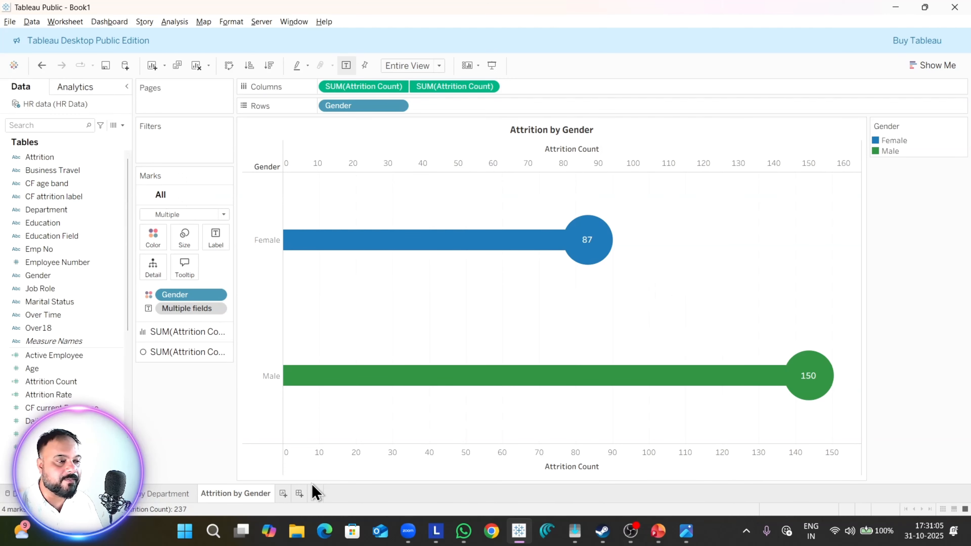
Step: Add a new worksheet, check the reference dashboard image for its subject, and rename the sheet Job Satisfaction Rating
click(284, 496)
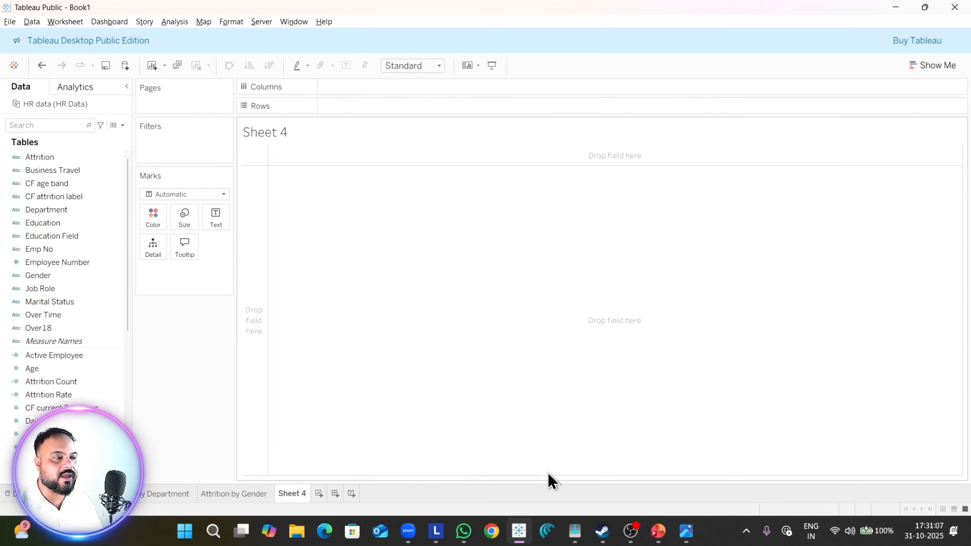
key(alt+Tab)
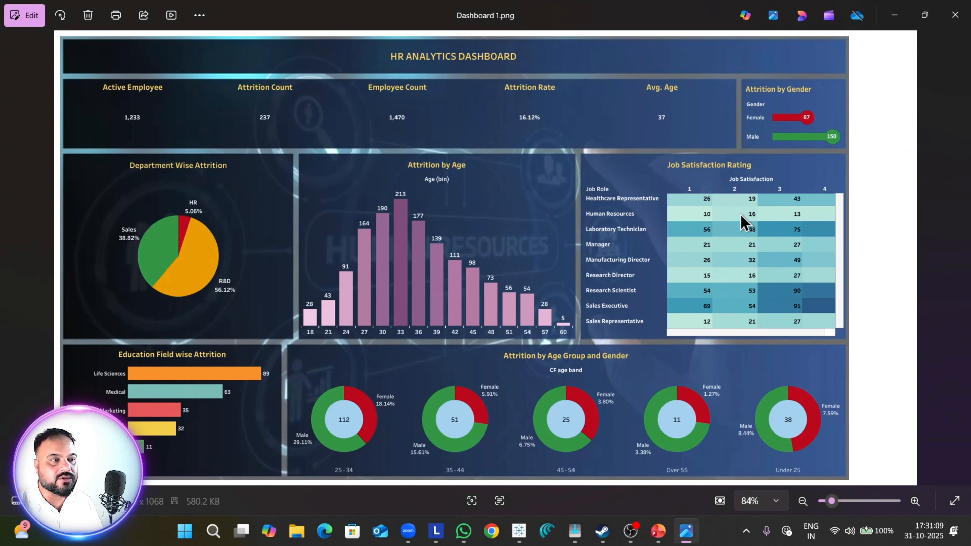
key(alt+Tab)
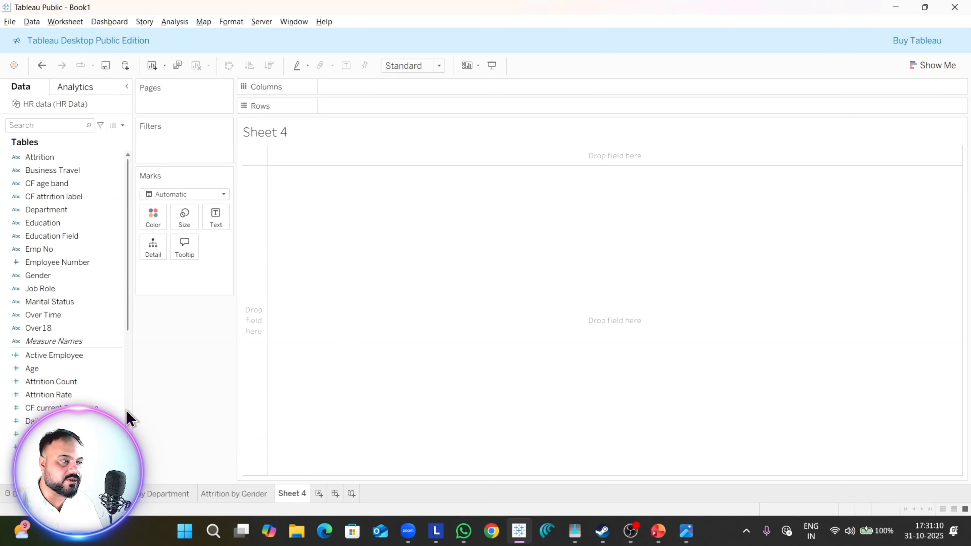
right_click(292, 495)
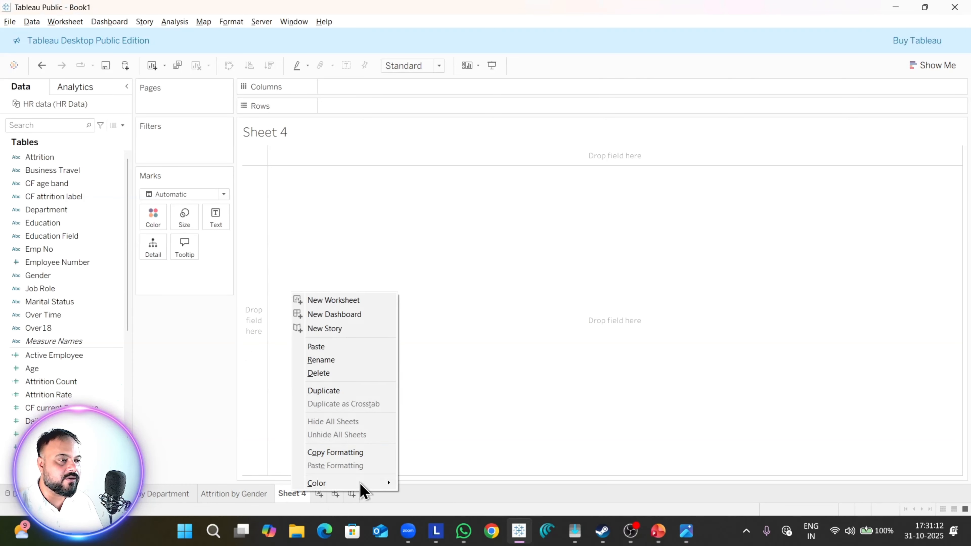
click(339, 361)
text(J)
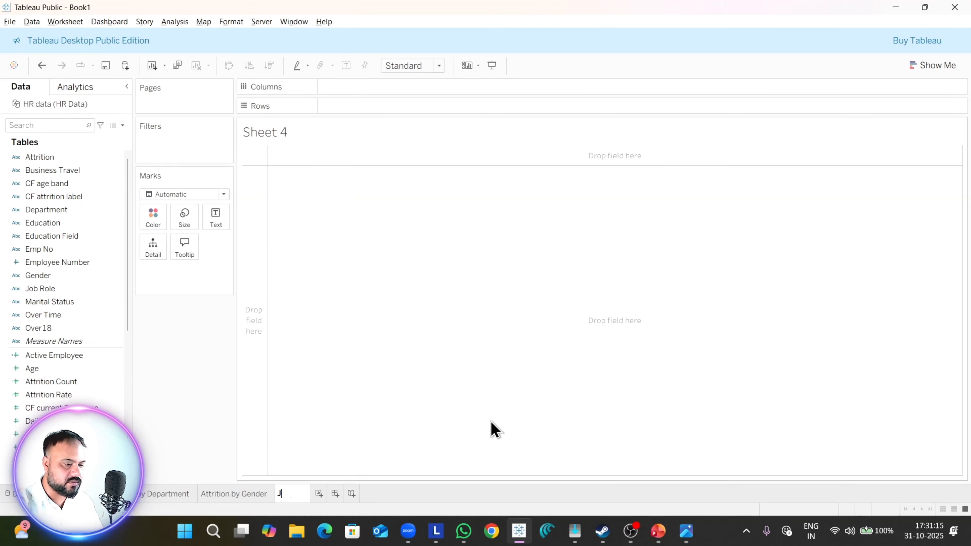
text(Kb Sat)
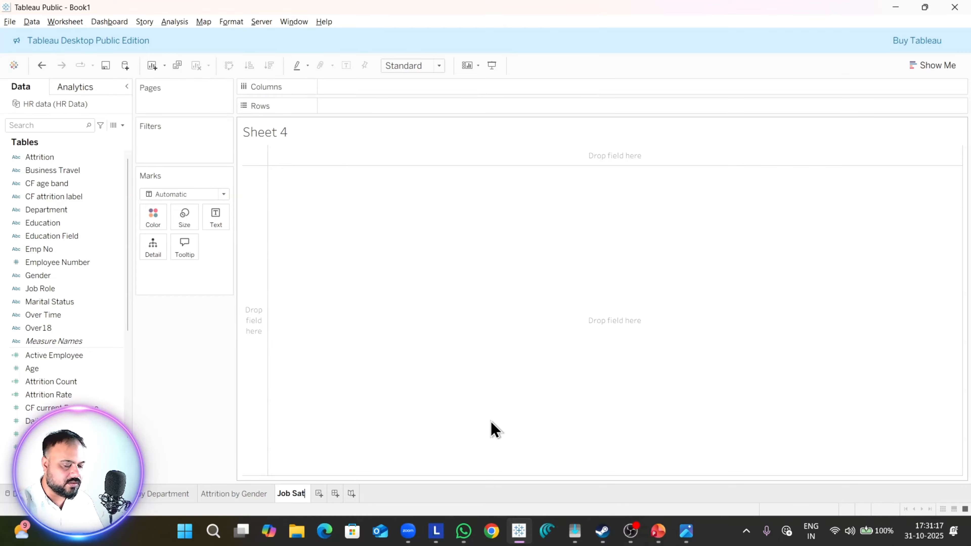
text(isfa)
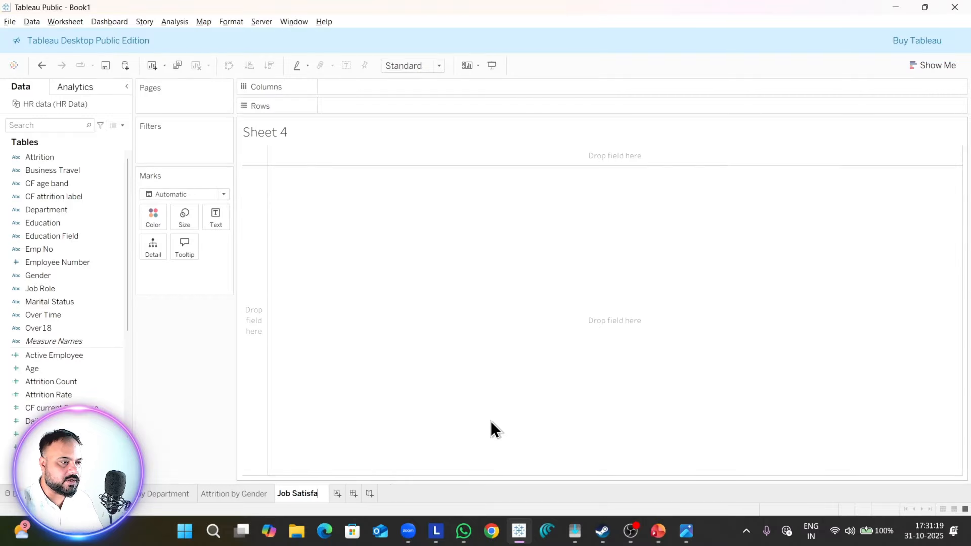
text(ction E)
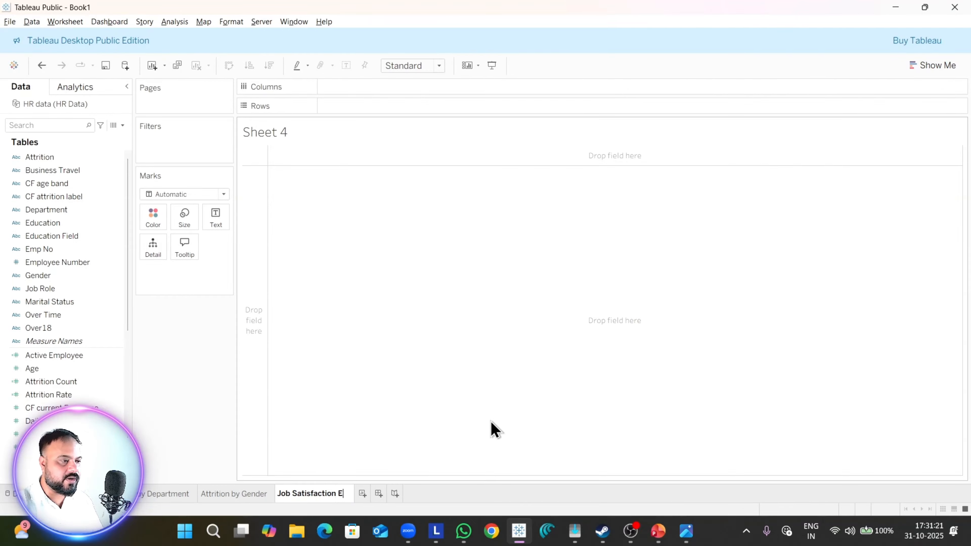
key(BackSpace)
text(Rating)
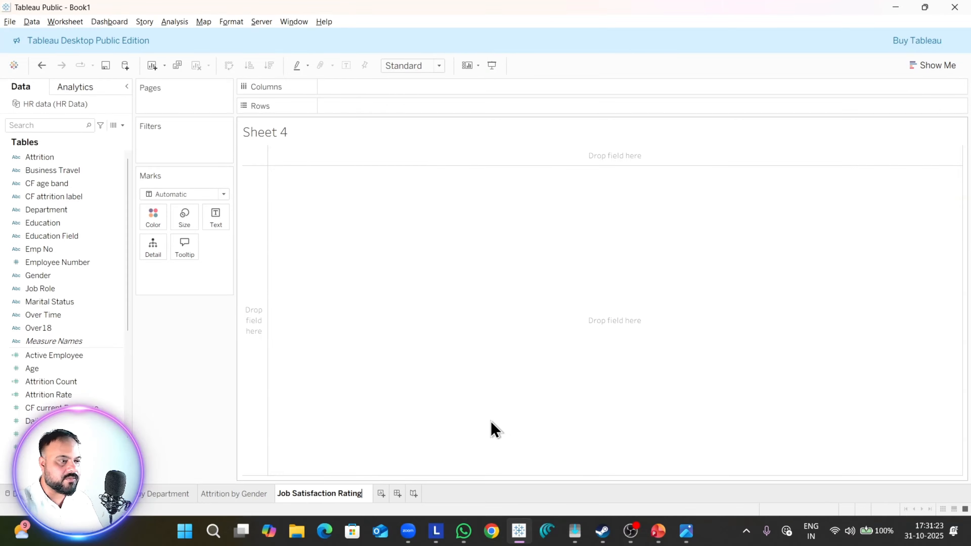
key(Return)
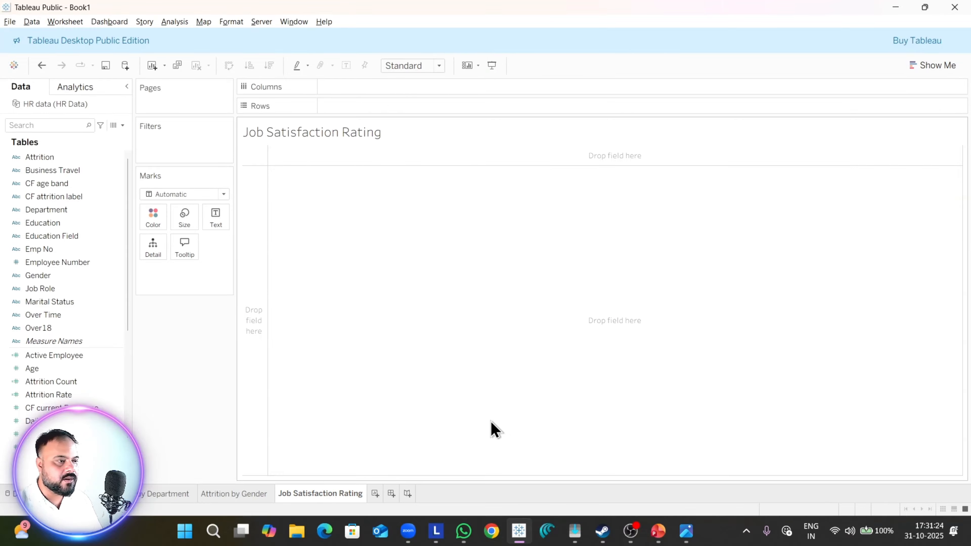
Step: Format the Job Satisfaction Rating sheet title as centered Tableau Semibold at size 10
double_click(368, 136)
key(ctrl+a)
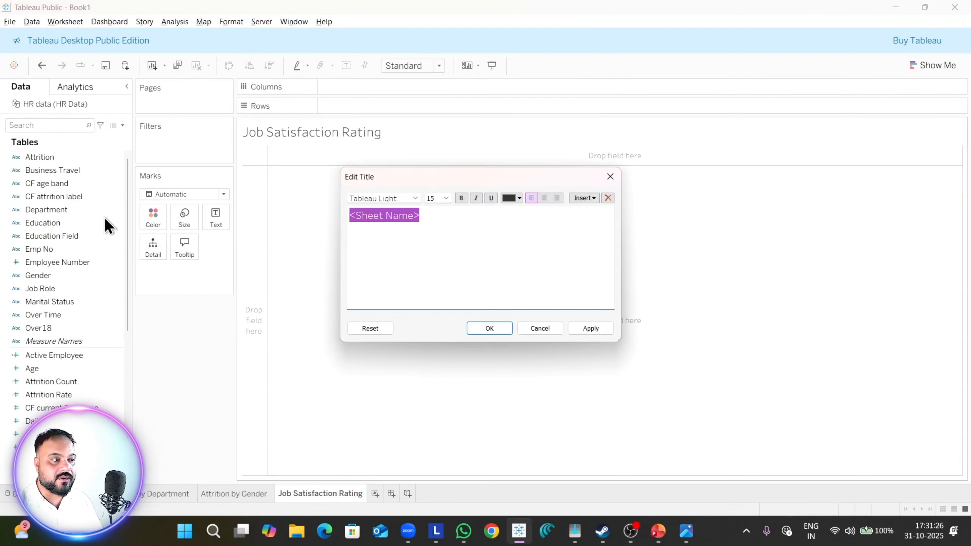
click(549, 199)
click(447, 198)
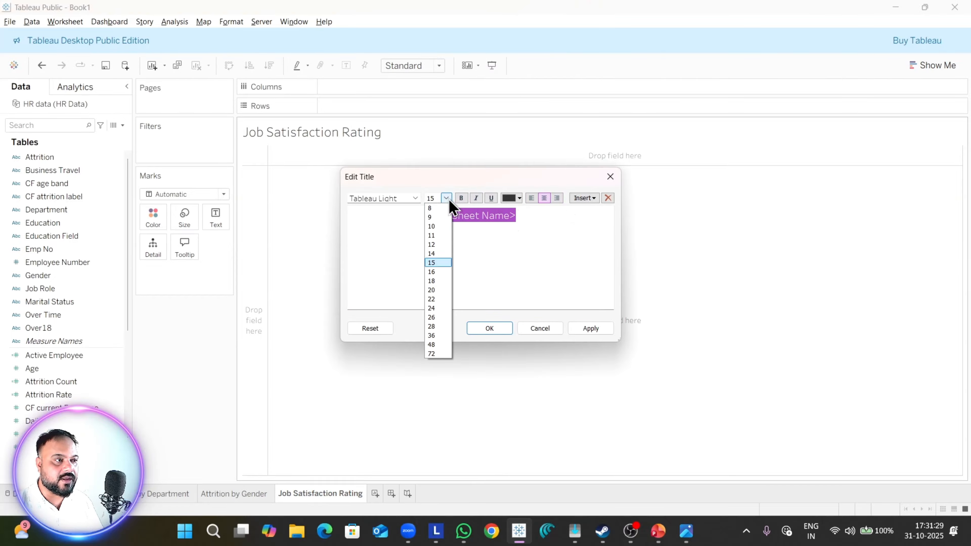
click(440, 226)
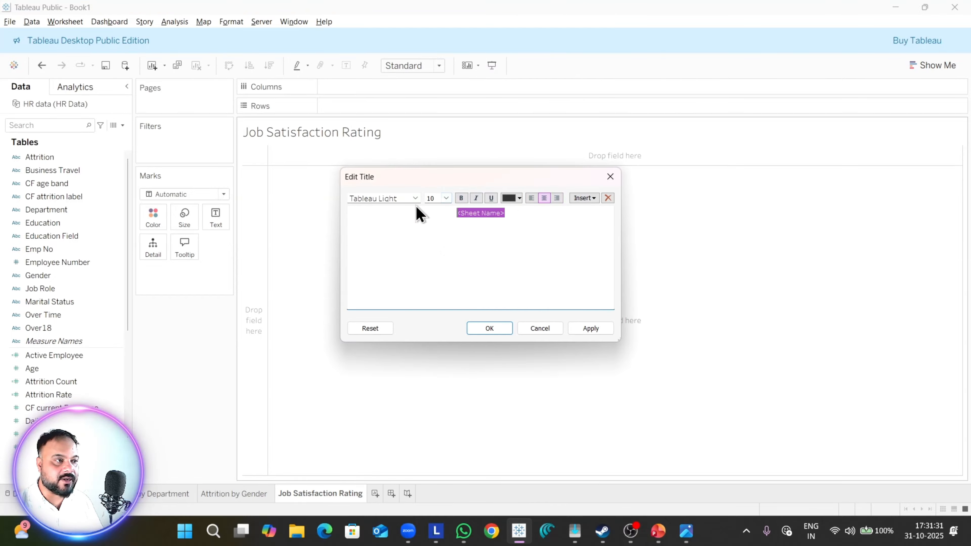
click(415, 198)
click(427, 263)
click(590, 330)
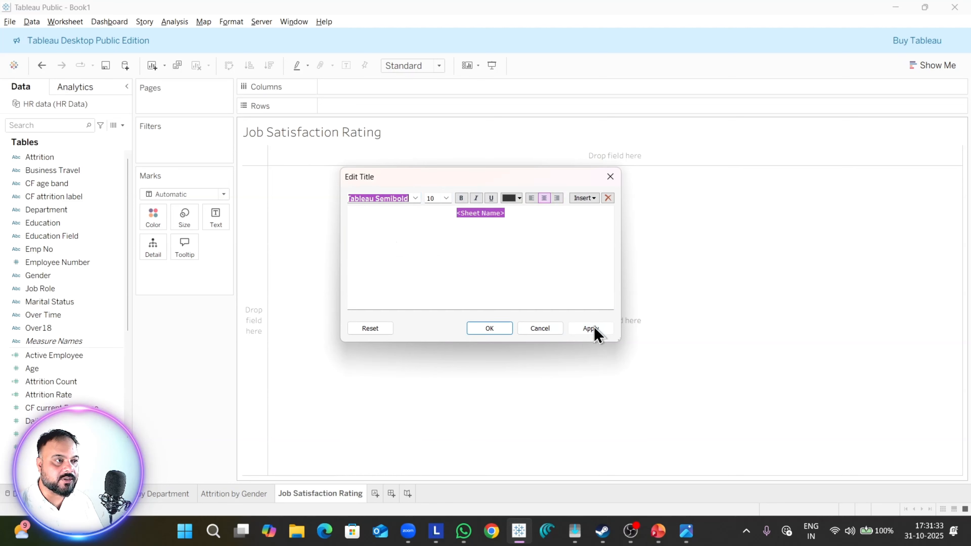
click(481, 331)
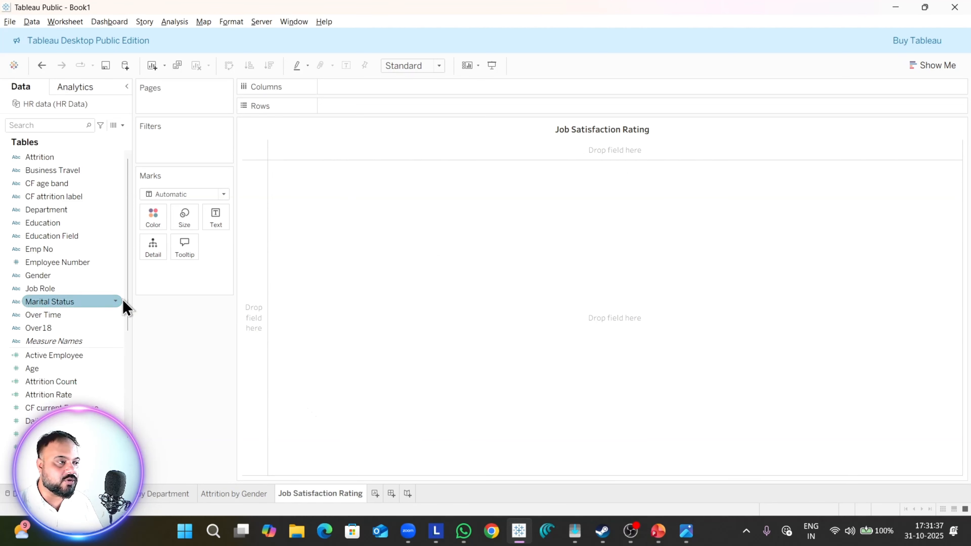
Step: Place Job Role on the rows and compare with the job satisfaction table in the reference dashboard image
drag(54, 292, 344, 105)
key(alt+Tab)
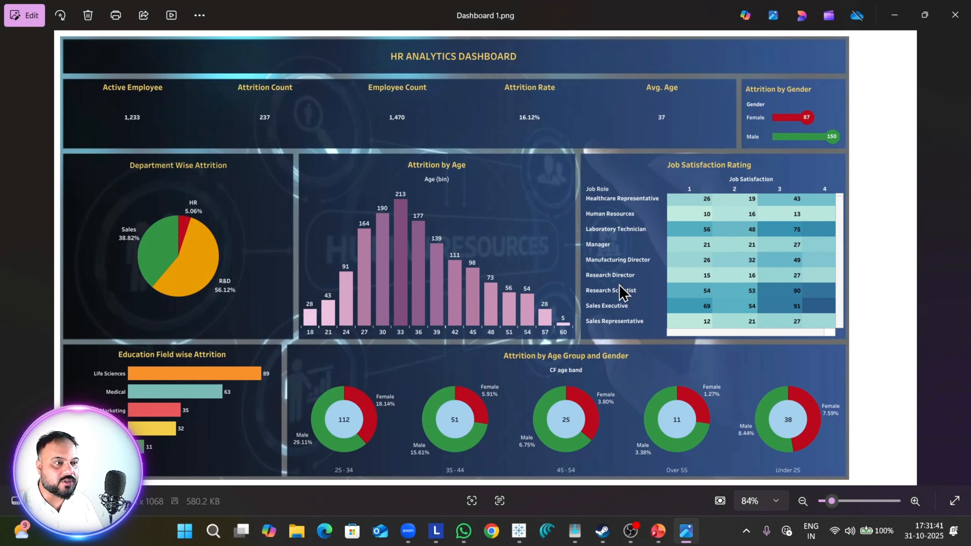
key(alt+Tab)
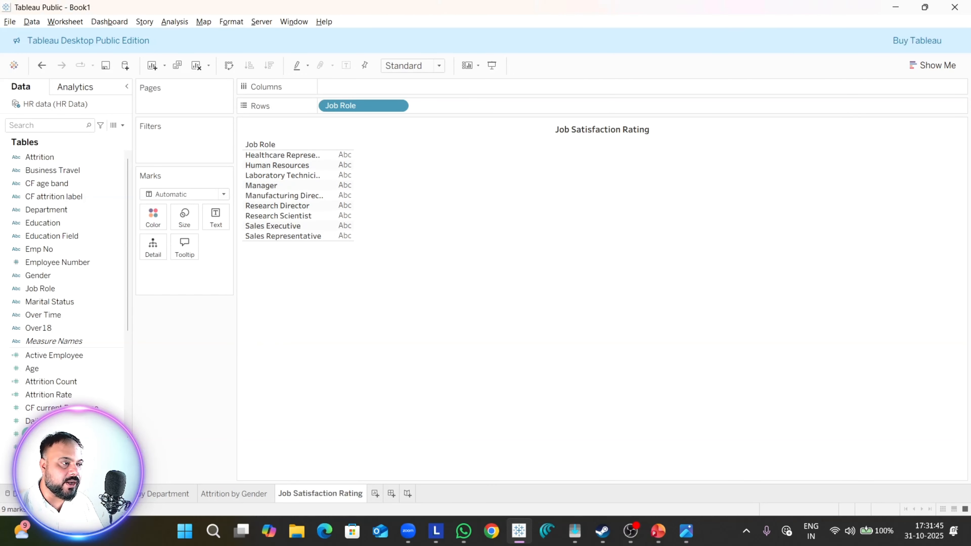
click(95, 393)
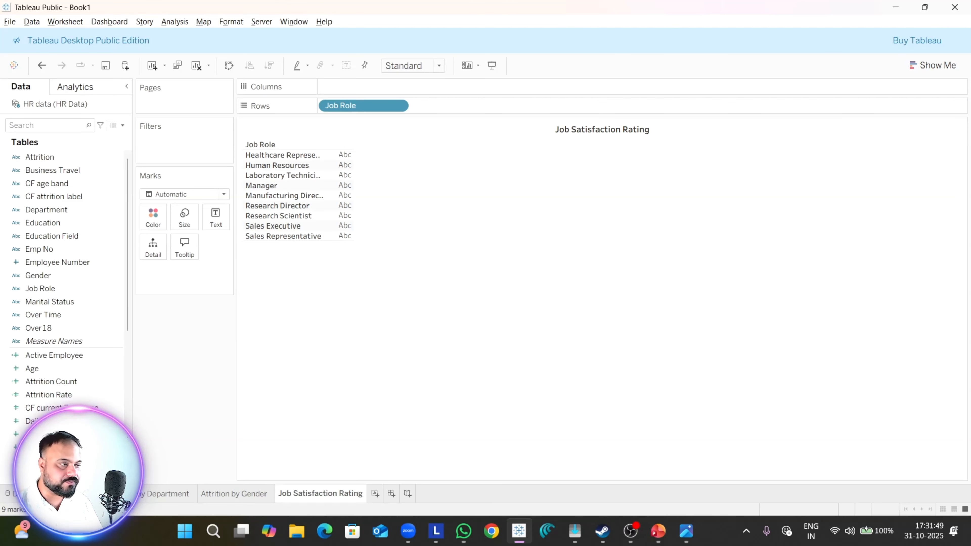
Step: Add the Job Satisfaction measure to the job role table as text values
scroll(69, 267, down, 2)
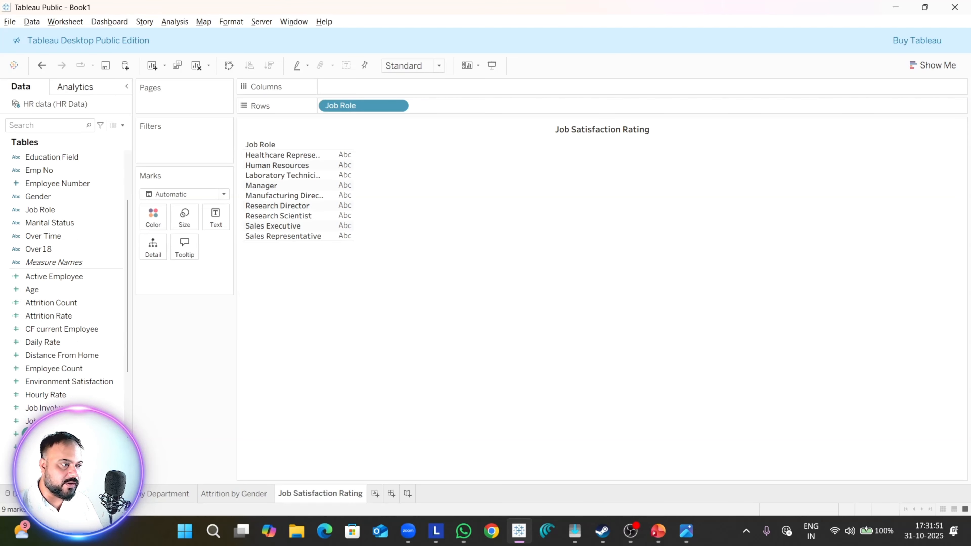
double_click(54, 434)
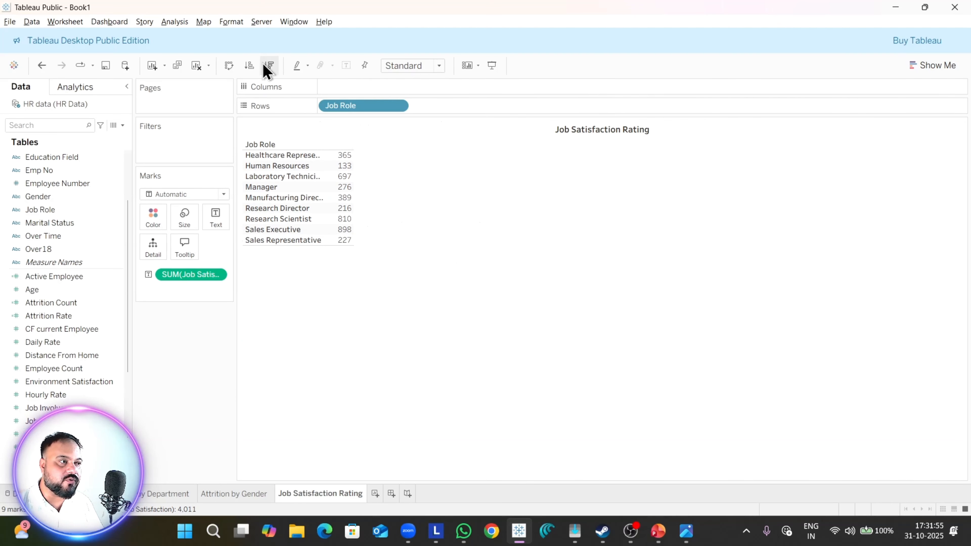
click(189, 23)
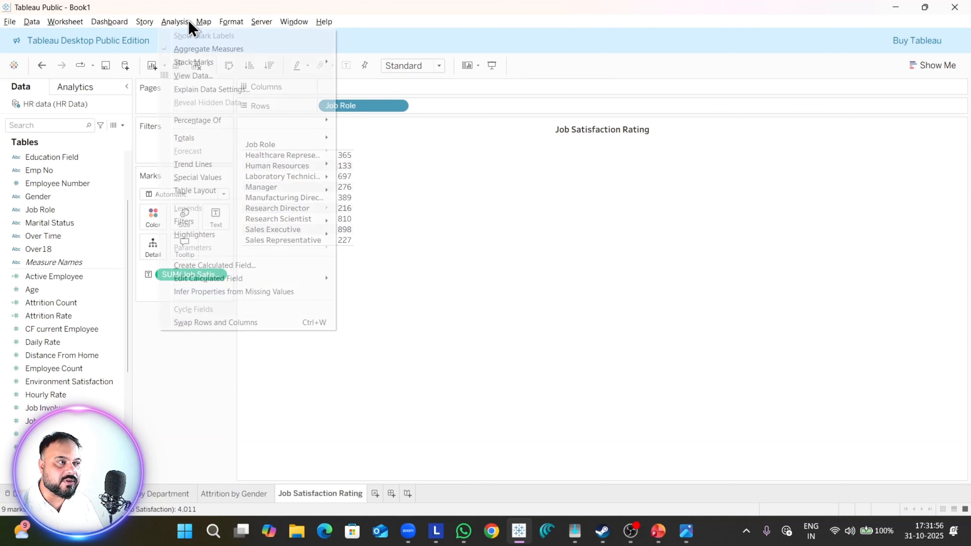
click(199, 50)
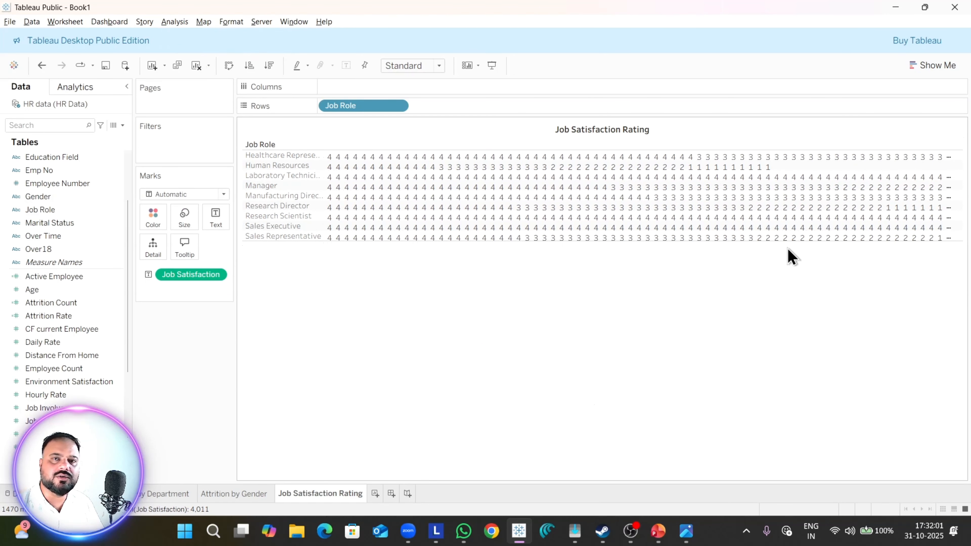
key(ctrl+z)
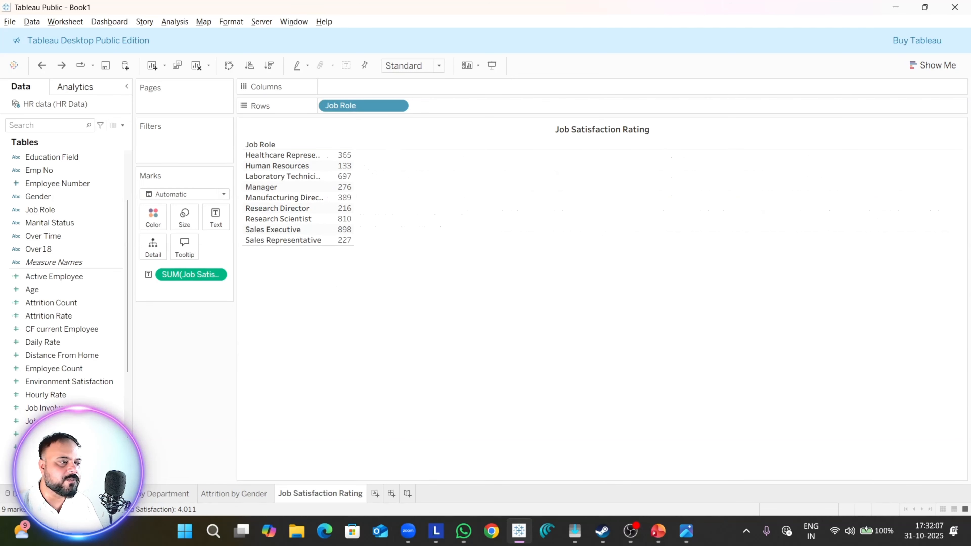
Step: Move the Job Satisfaction field from the measures to the dimensions and place it on the columns of the table
drag(191, 274, 58, 212)
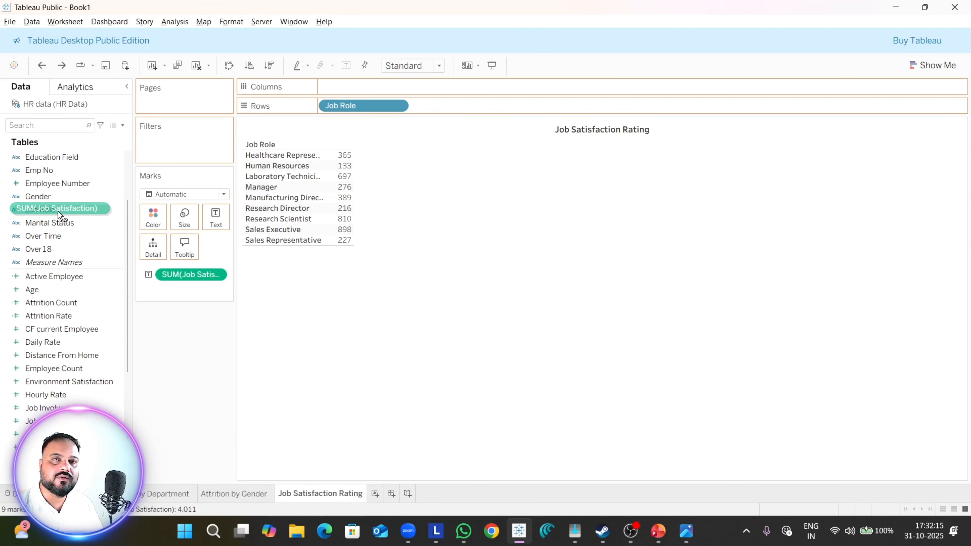
drag(58, 214, 60, 210)
scroll(117, 289, up, 3)
scroll(115, 290, down, 1)
scroll(111, 289, up, 1)
scroll(111, 288, down, 2)
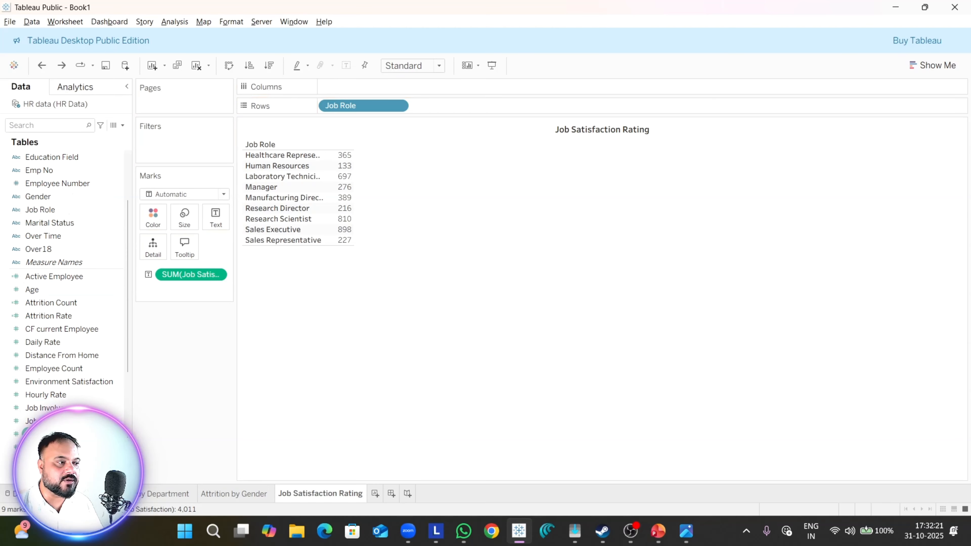
drag(46, 434, 57, 221)
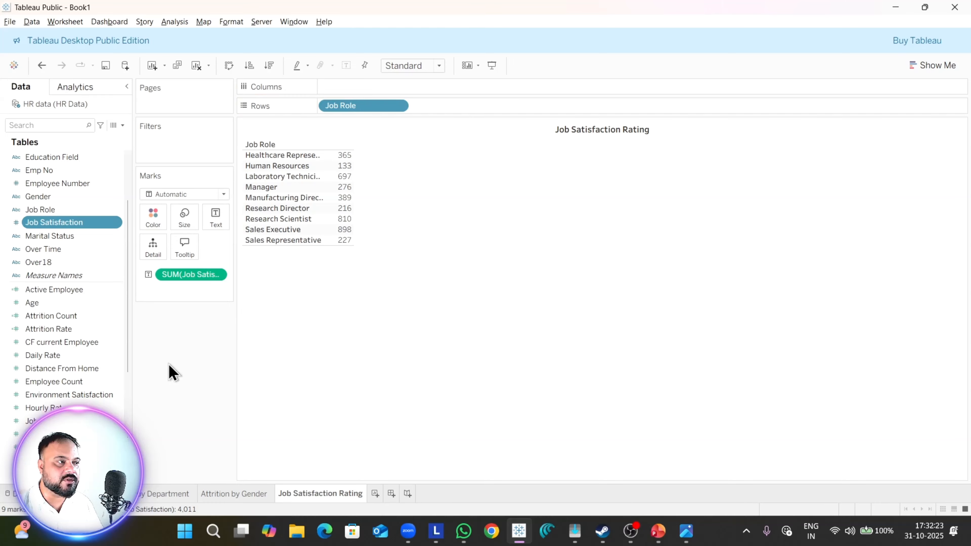
double_click(80, 229)
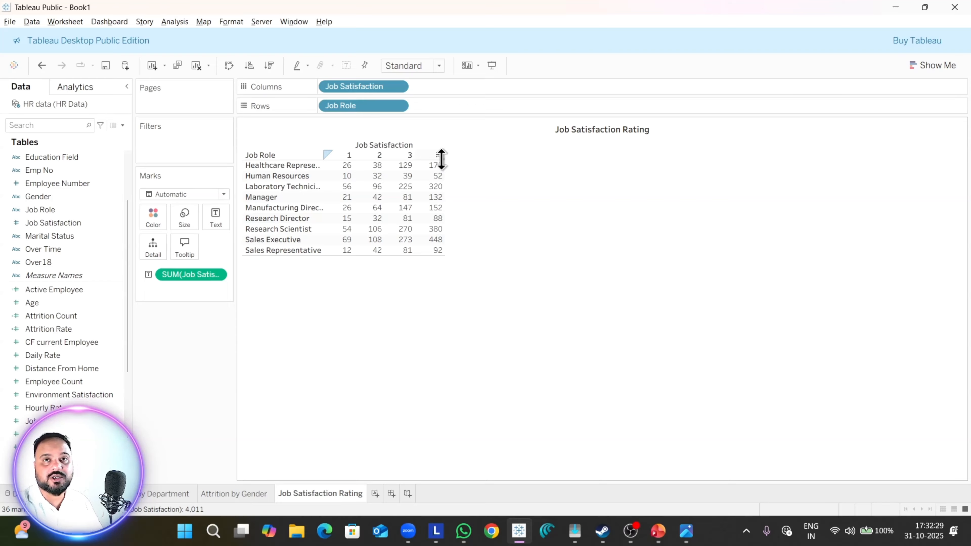
Step: Change the aggregation of the Job Satisfaction text values to Count and compare with the reference dashboard image
right_click(222, 276)
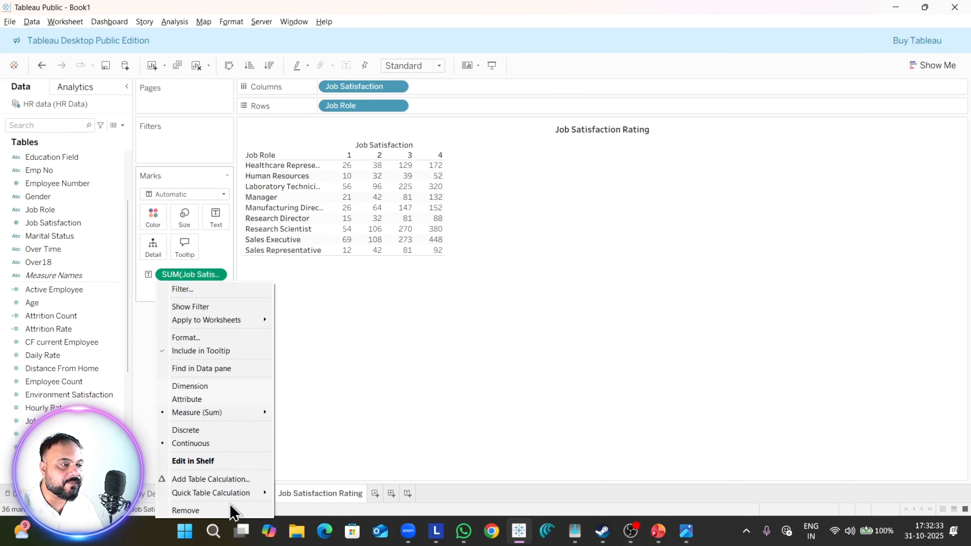
mouse_move(237, 417)
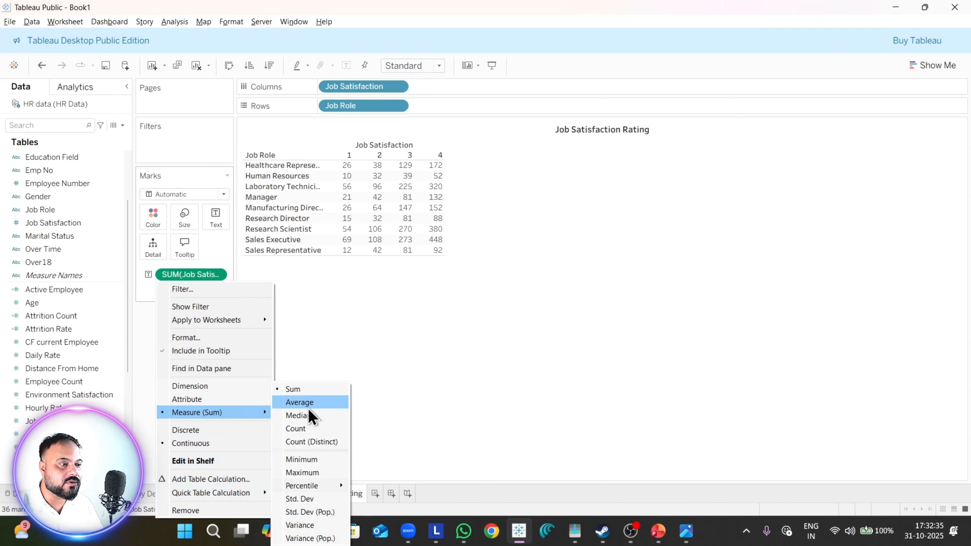
click(339, 442)
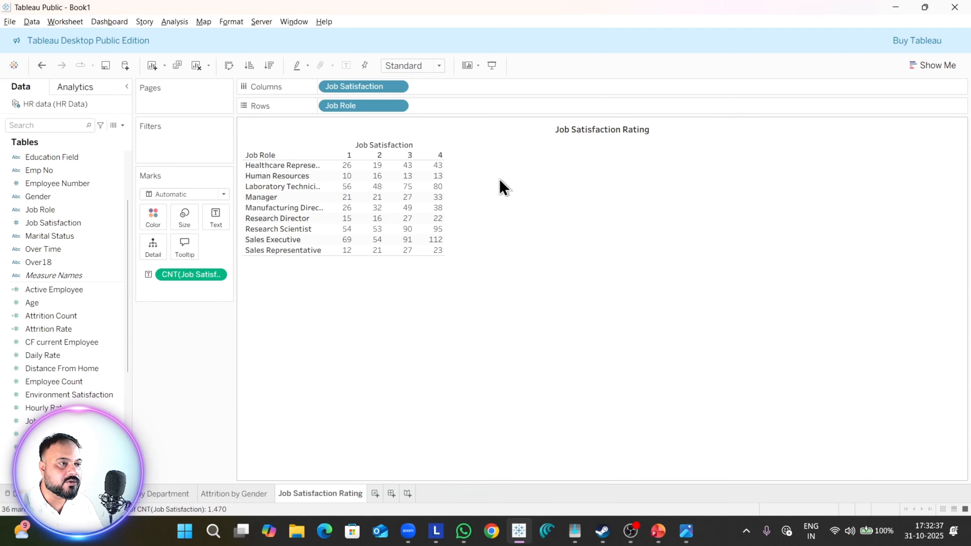
key(alt+Tab)
key(alt+Tab)
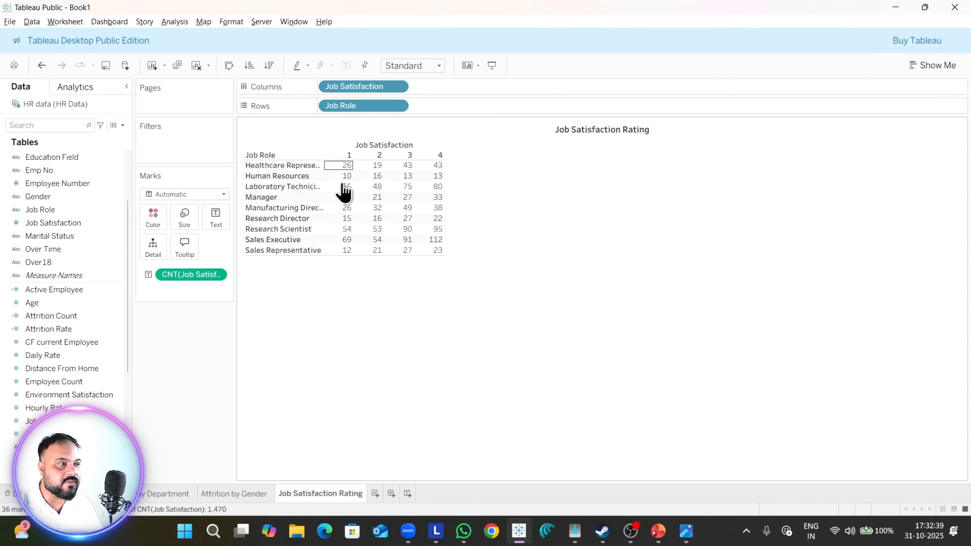
Step: Turn the table into a highlight table and swap its rows and columns so job roles run down the rows
click(948, 73)
click(945, 107)
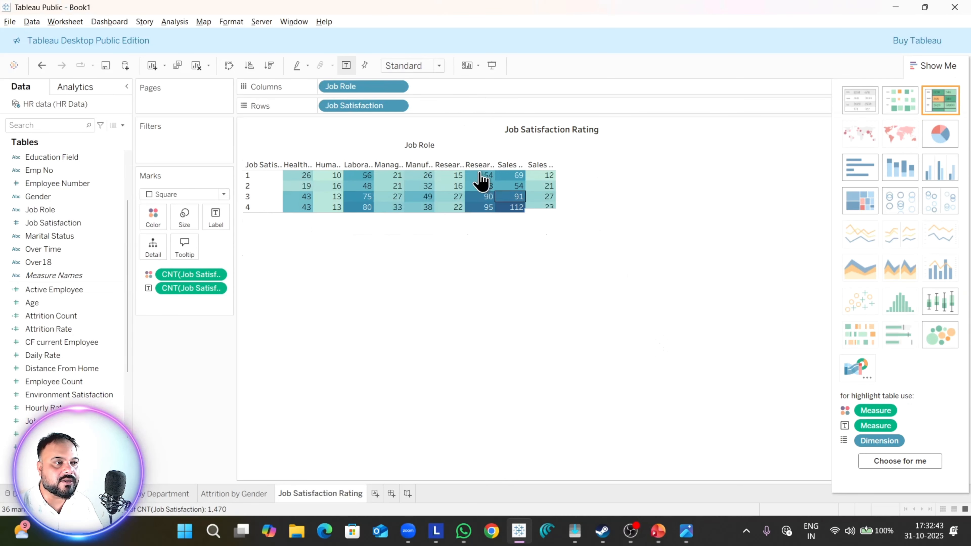
click(229, 65)
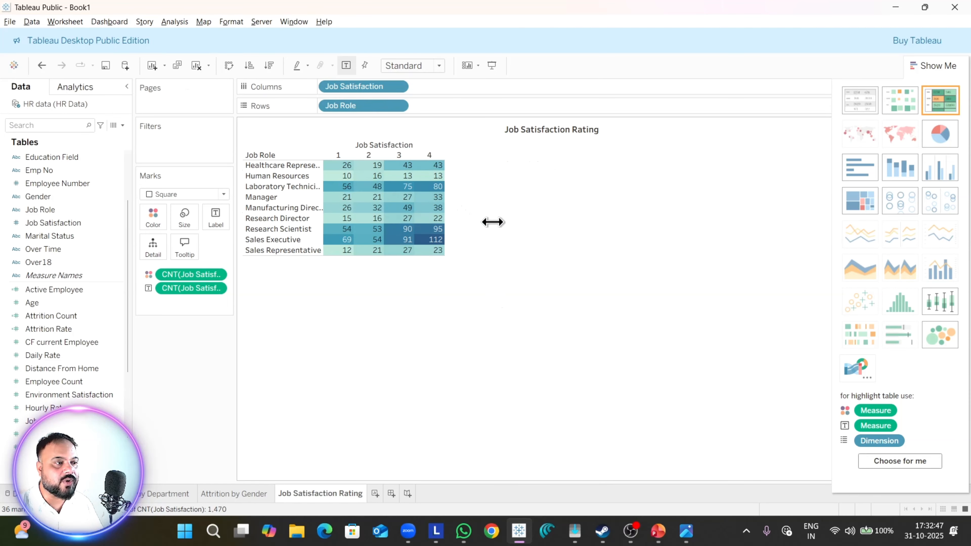
Step: Widen the table's columns, increase the row height and widen the Job Role headers until the names fit, and hide the chart suggestions
drag(486, 222, 518, 245)
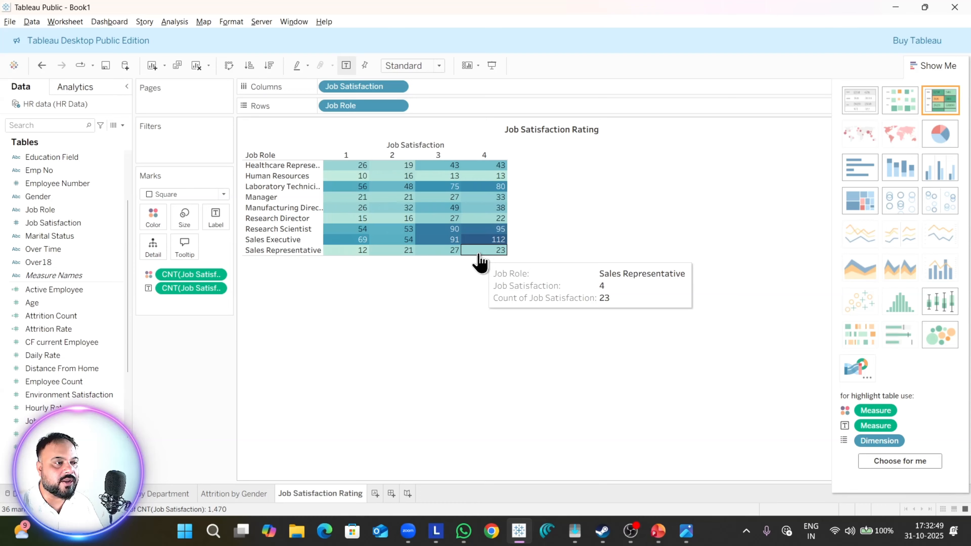
drag(479, 255, 493, 283)
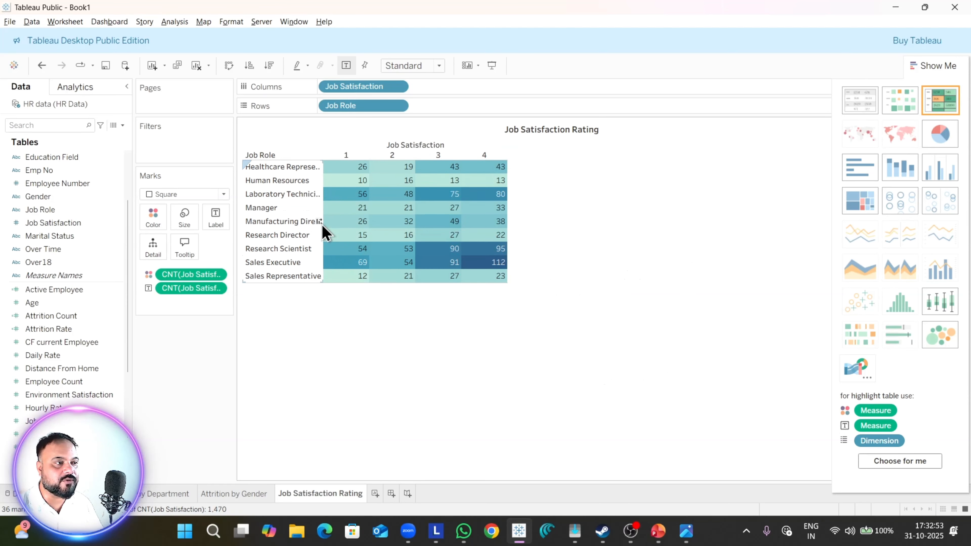
drag(321, 221, 347, 220)
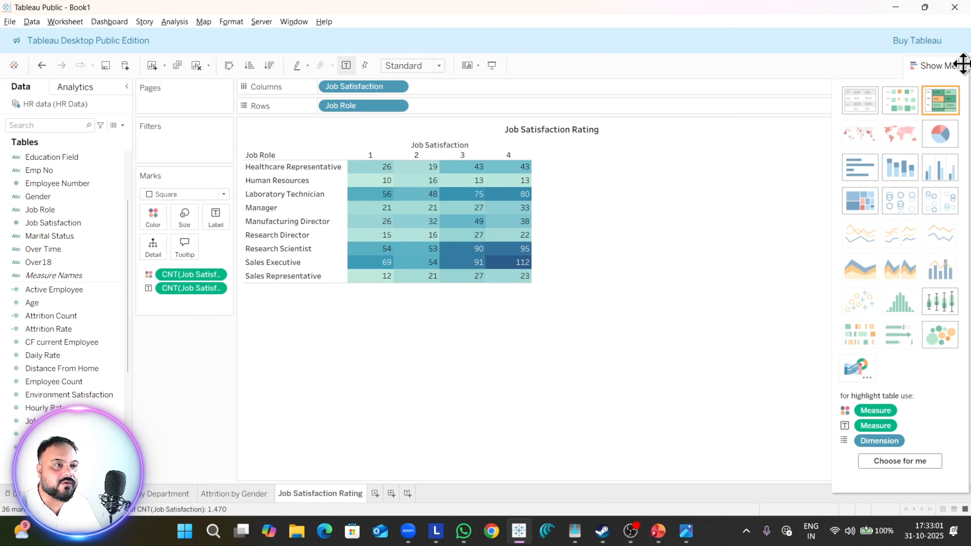
click(945, 66)
click(961, 126)
click(793, 263)
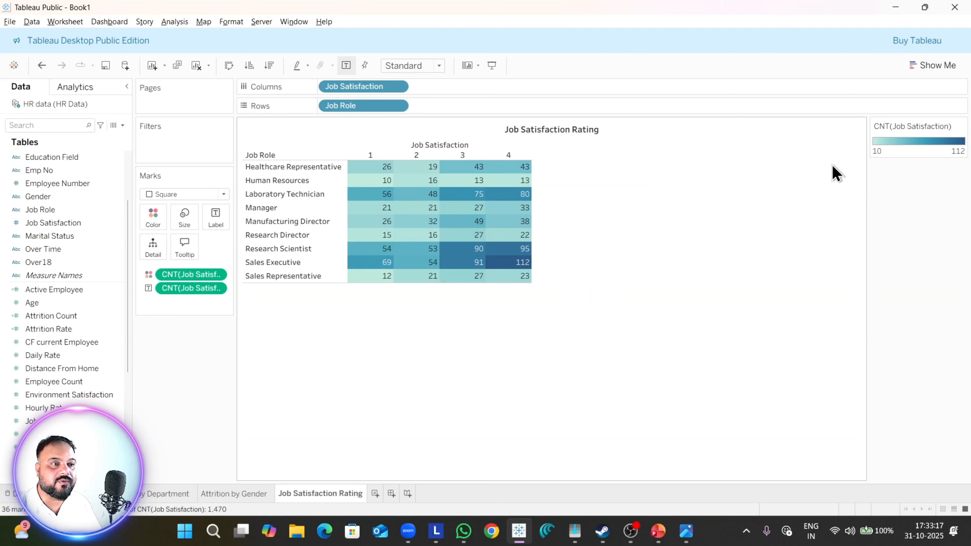
Step: Open the color settings of the Job Satisfaction count and apply the Red-Black Diverging palette
mouse_move(523, 264)
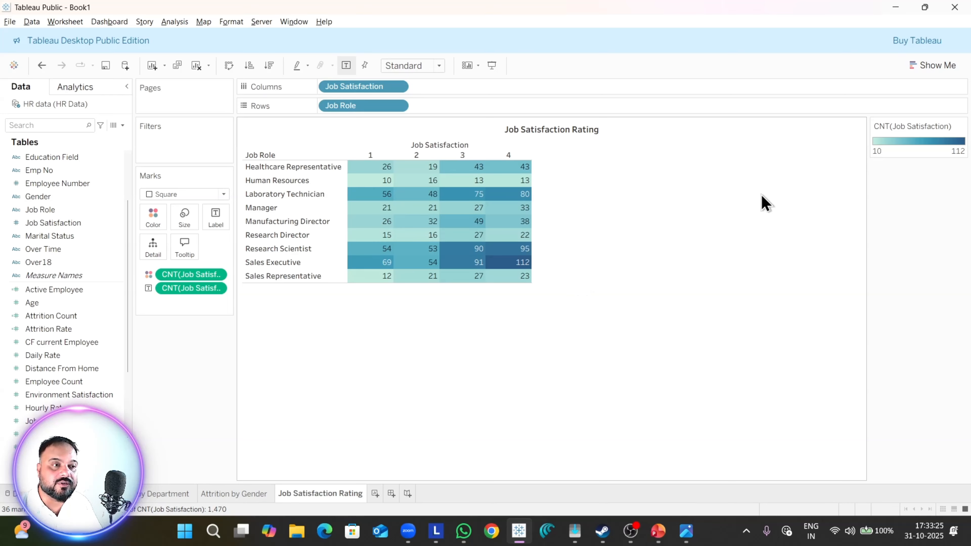
click(961, 126)
click(930, 141)
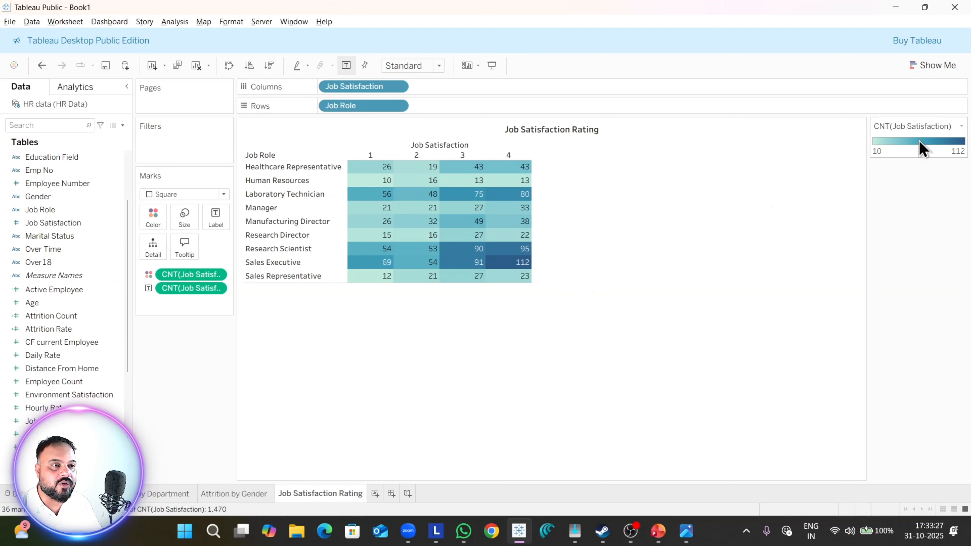
click(394, 134)
scroll(419, 304, down, 6)
click(422, 197)
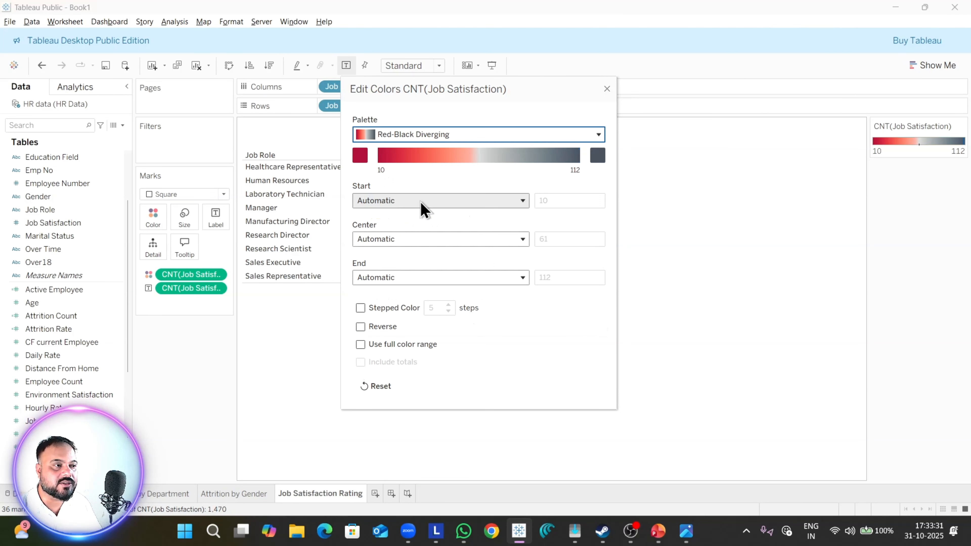
Step: Try the Orange-Blue Diverging, Temperature Diverging and Blue Light palettes on the highlight table
drag(536, 93, 736, 199)
click(711, 239)
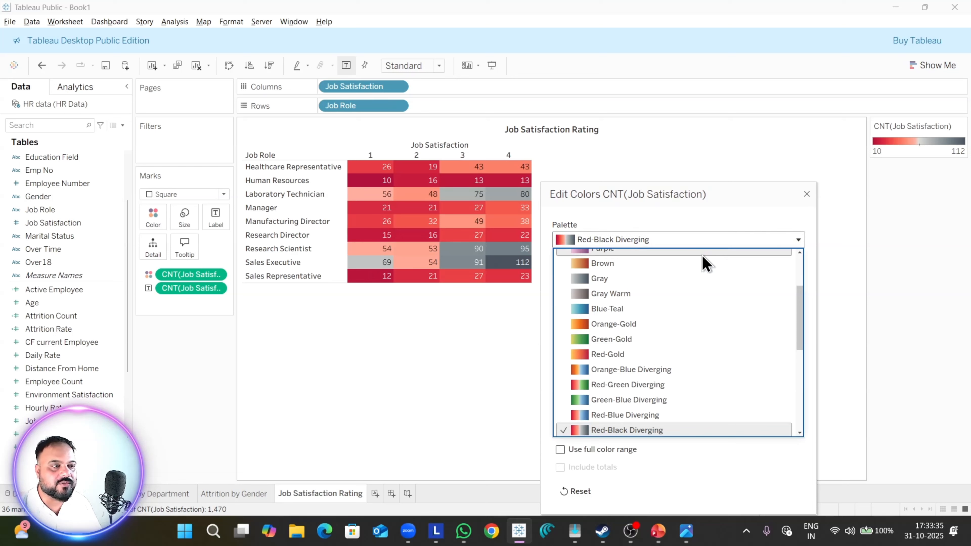
click(640, 370)
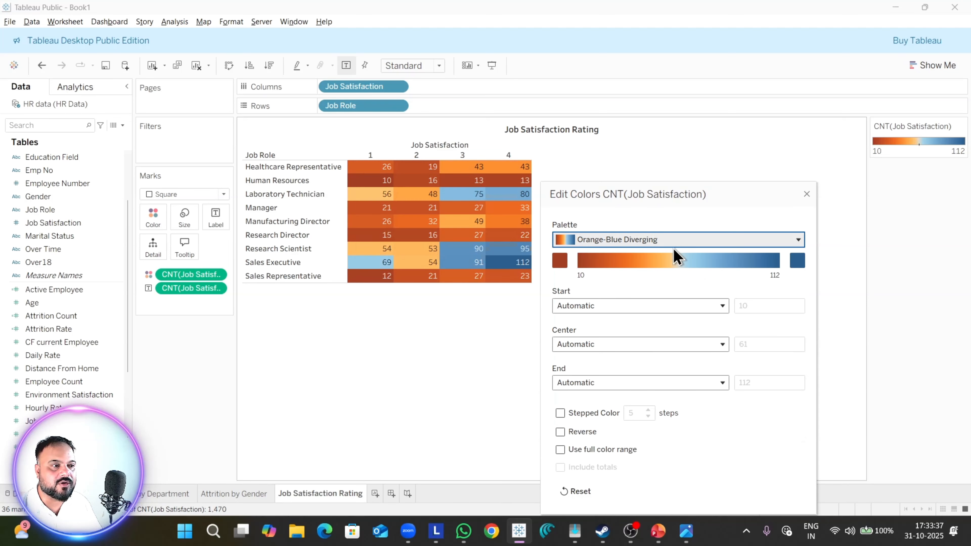
click(674, 241)
scroll(632, 406, down, 10)
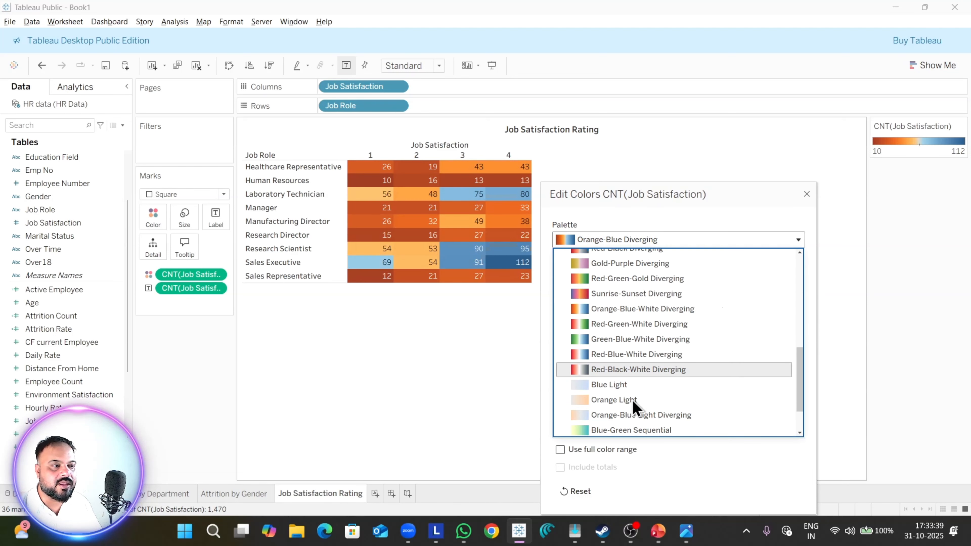
click(632, 400)
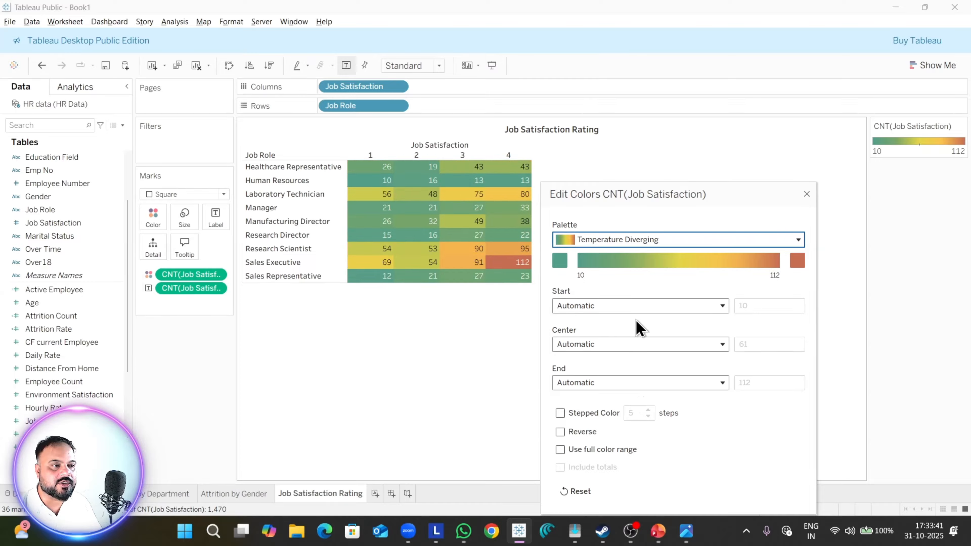
click(645, 241)
click(633, 371)
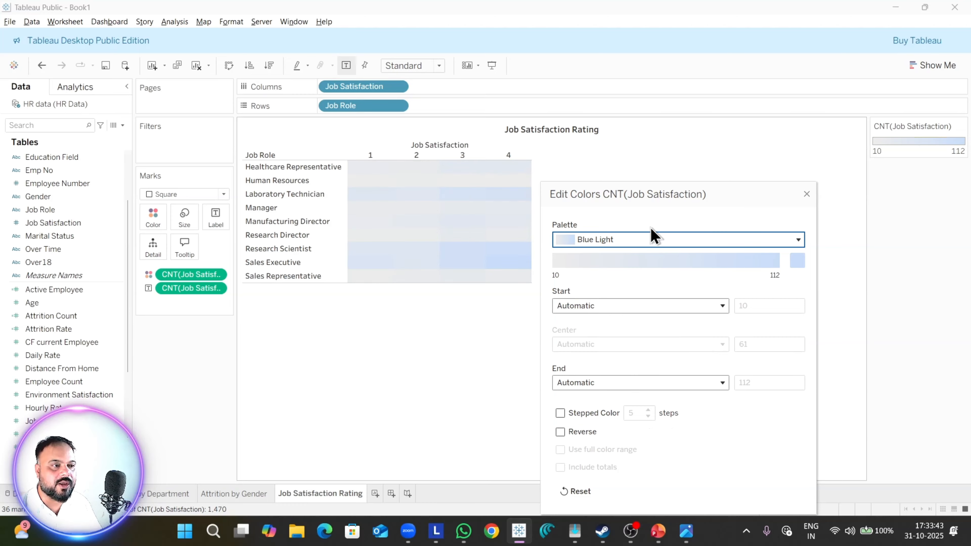
Step: Color the highlight table with the Red-Green-White Diverging palette and close the color settings
click(646, 244)
click(648, 363)
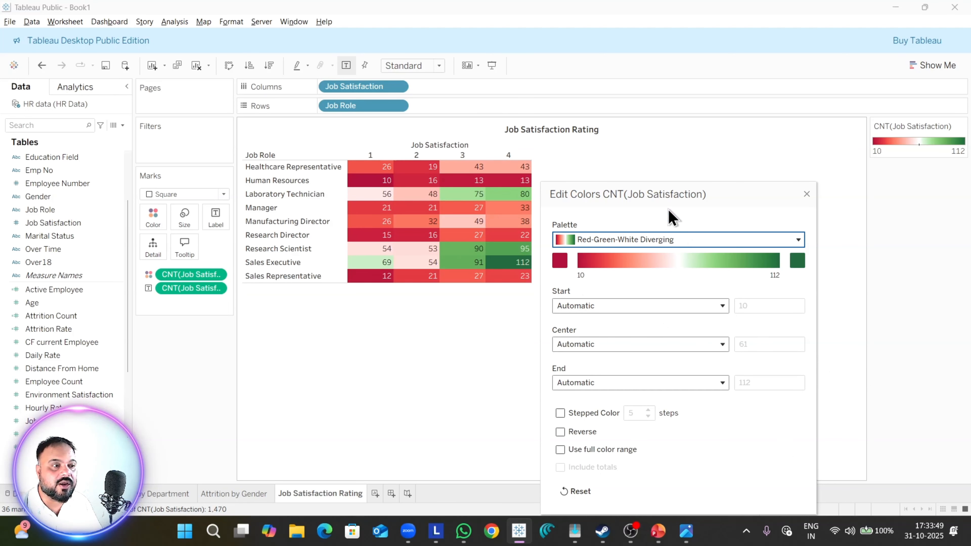
drag(667, 195, 614, 73)
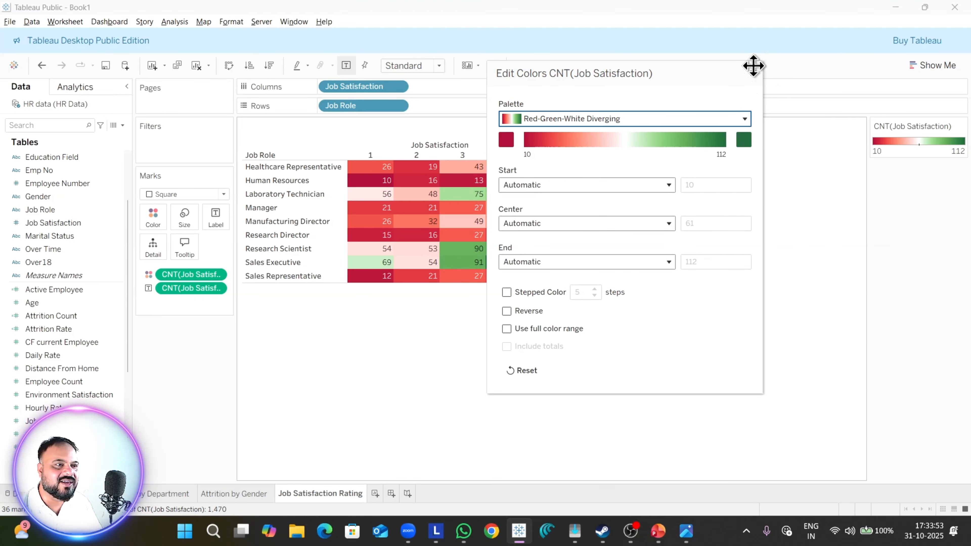
drag(627, 75, 426, 134)
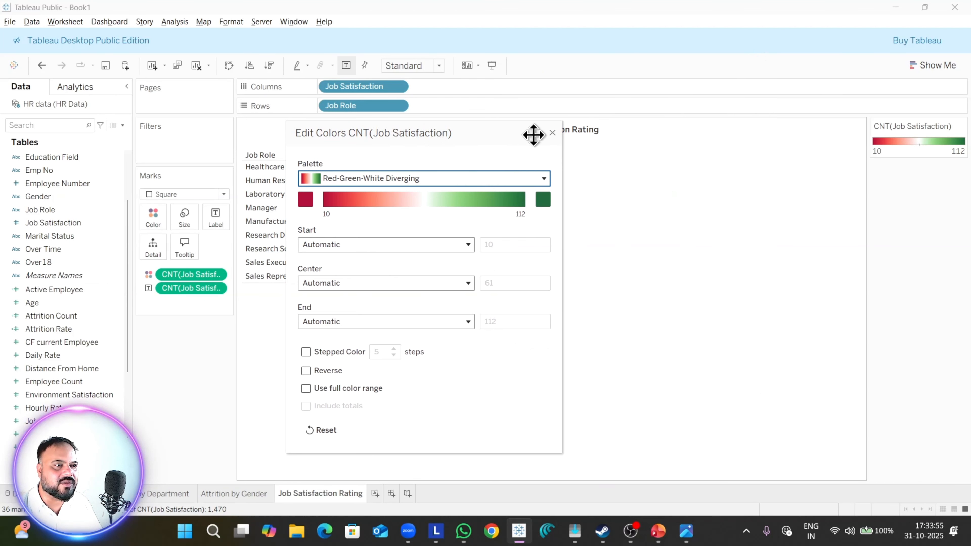
click(552, 133)
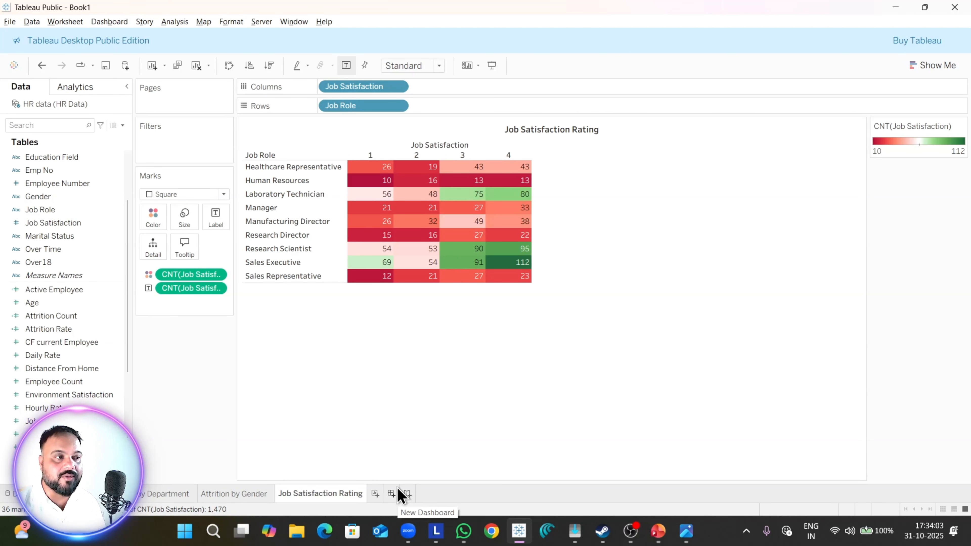
Step: Check the reference dashboard image for the next chart and add a new worksheet
key(alt+Tab)
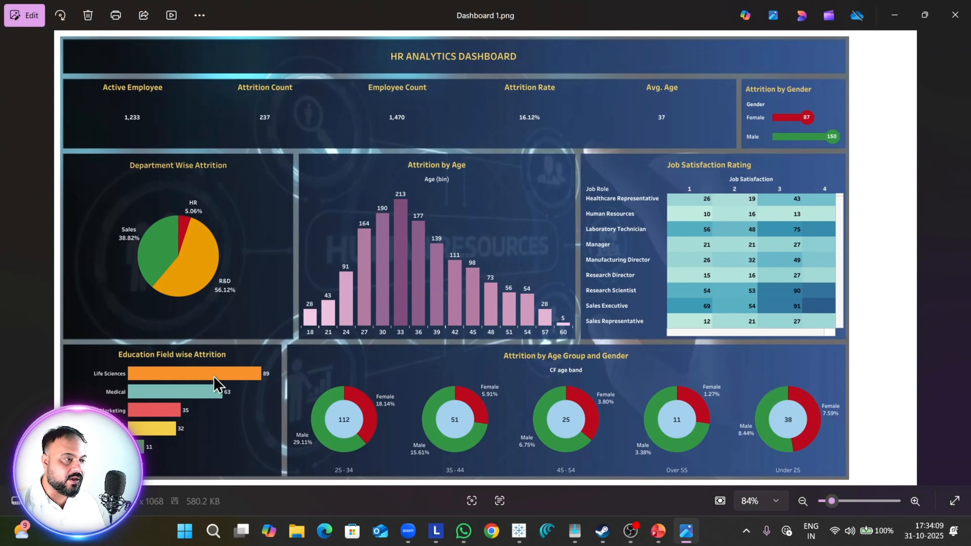
key(alt+Tab)
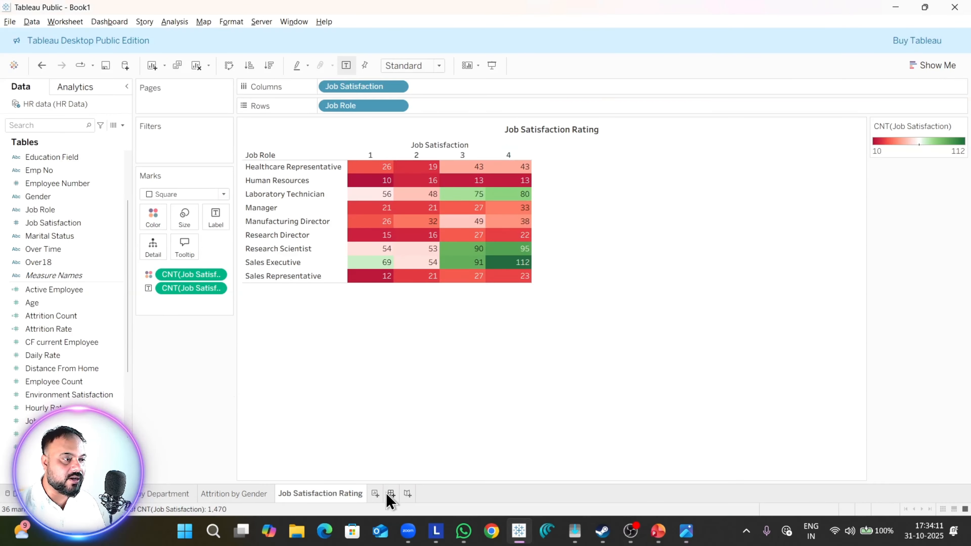
click(375, 494)
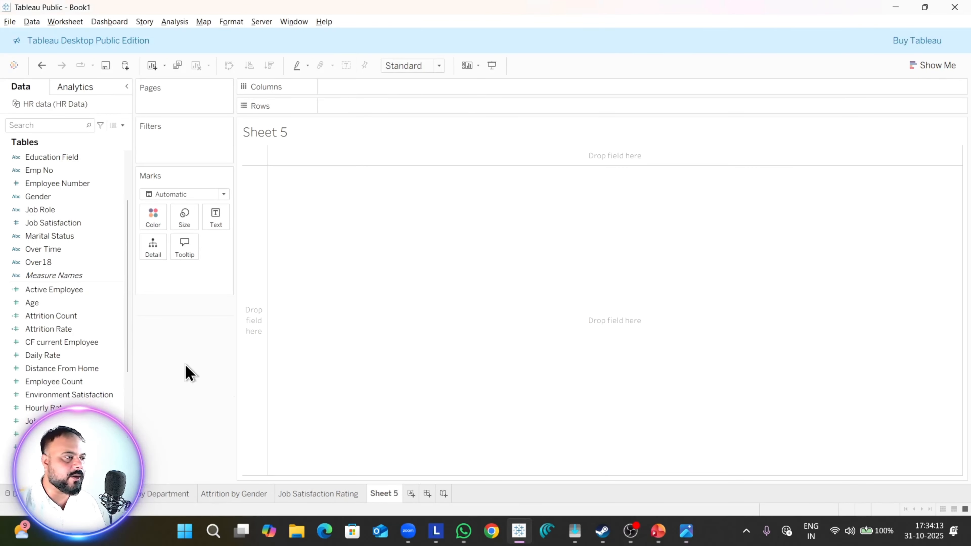
Step: Place Education Field on the rows of the new sheet and look at the education field chart in the reference image
scroll(115, 336, up, 3)
drag(54, 236, 280, 253)
key(alt+Tab)
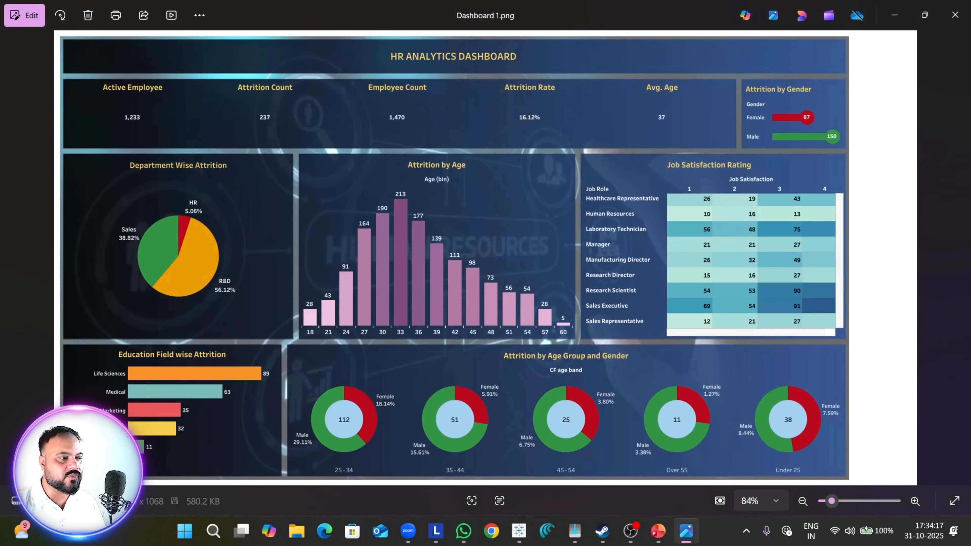
Step: Return to Tableau, place Attrition Count on the columns, and compare the bars with the education field chart in the reference image
key(alt+Tab)
drag(51, 394, 424, 89)
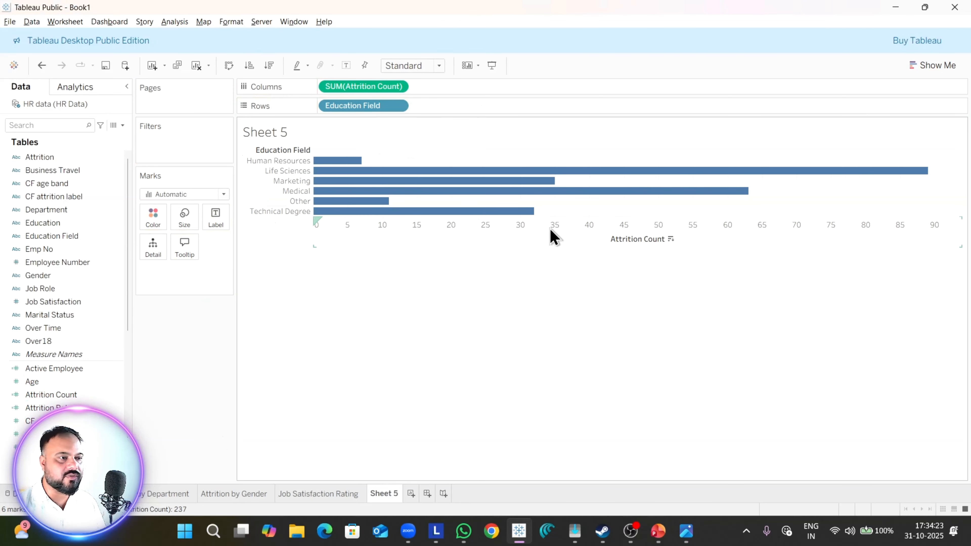
key(alt+Tab)
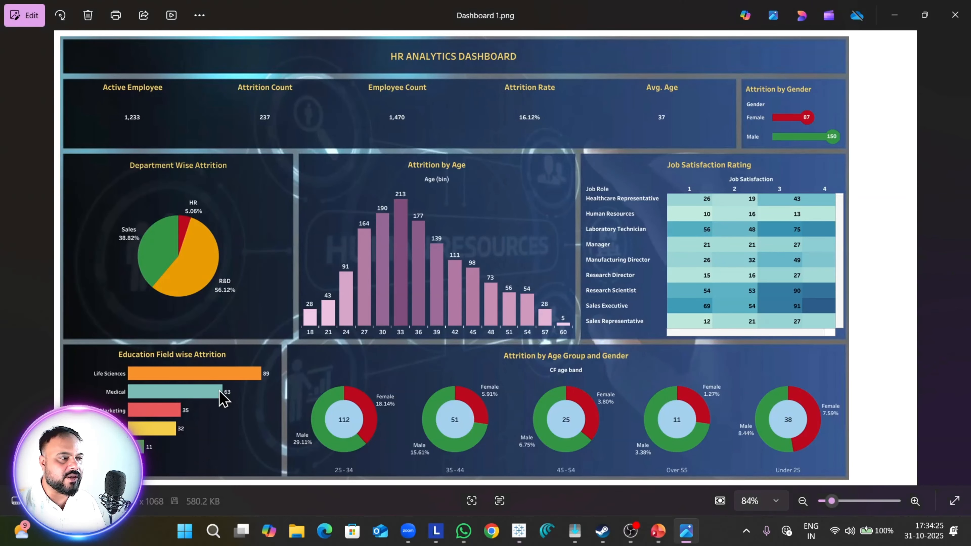
Step: Fit the bar chart to the entire view and sort the education fields in descending order of attrition count
key(alt+Tab)
click(436, 67)
click(432, 118)
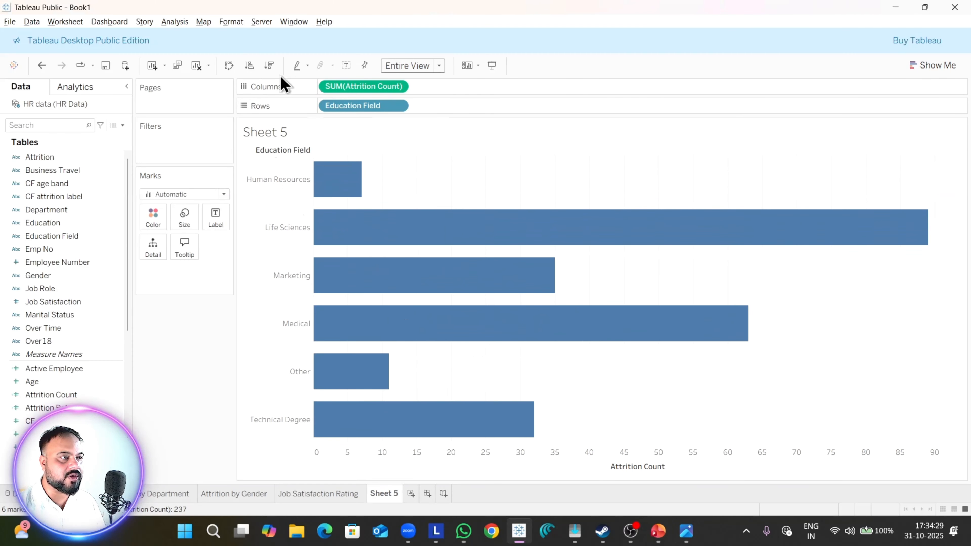
click(269, 66)
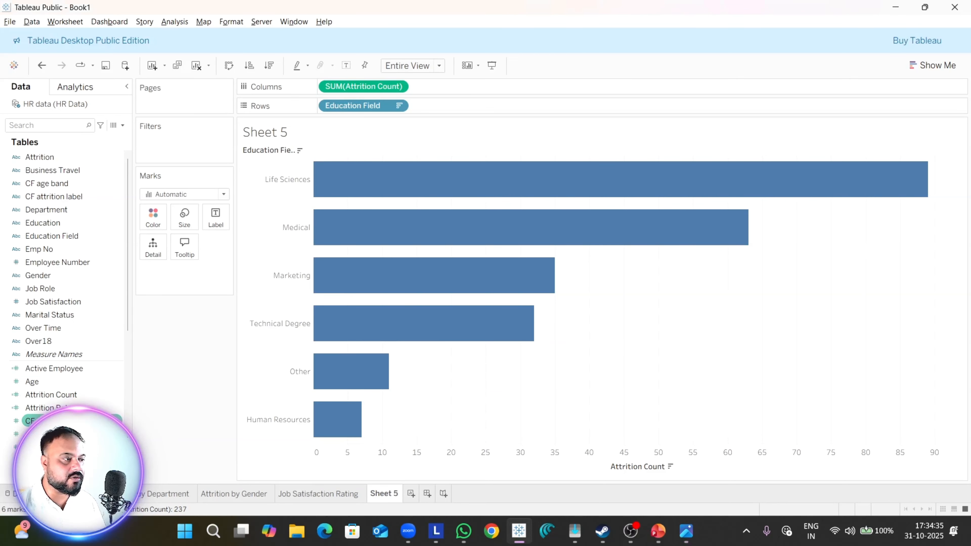
Step: Label the bars with Attrition Count and make the label font bold
drag(67, 397, 221, 226)
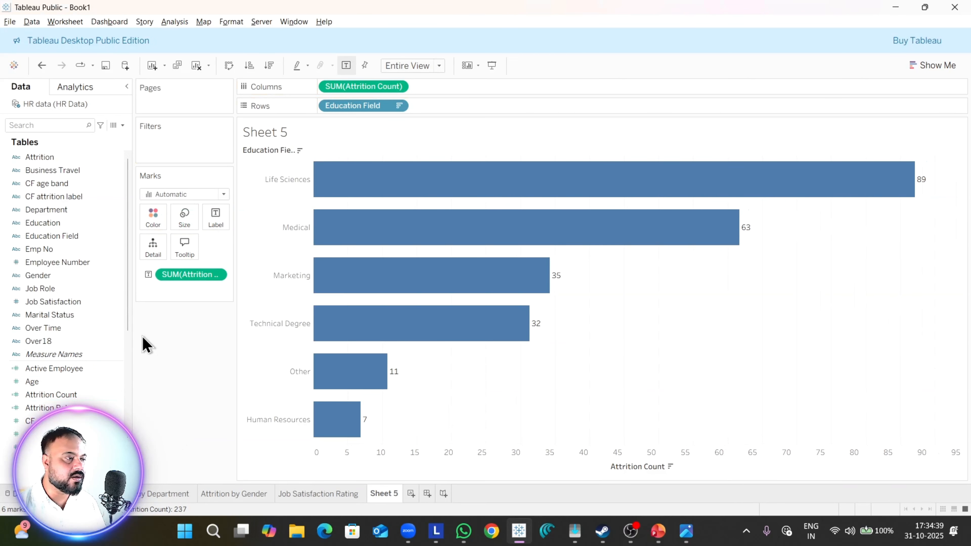
click(215, 224)
click(288, 289)
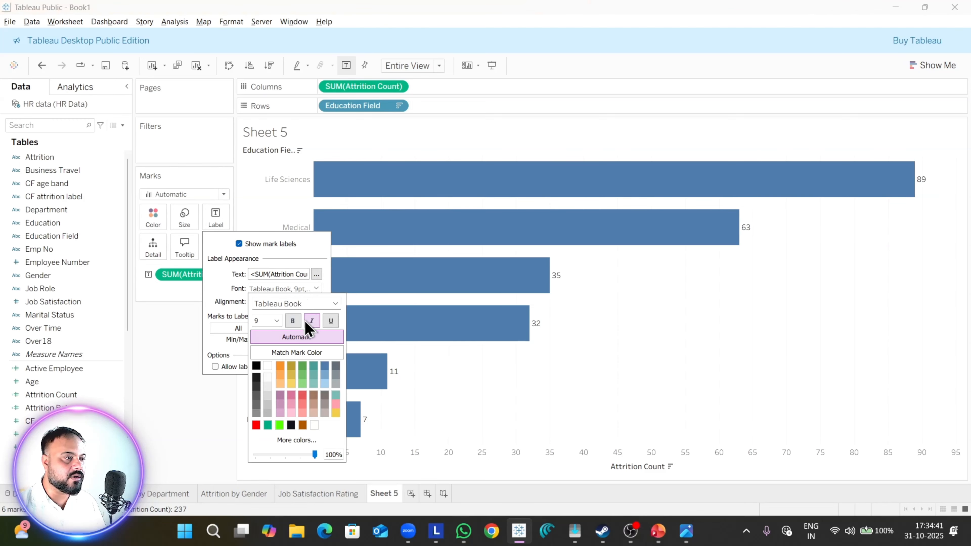
click(293, 320)
click(136, 382)
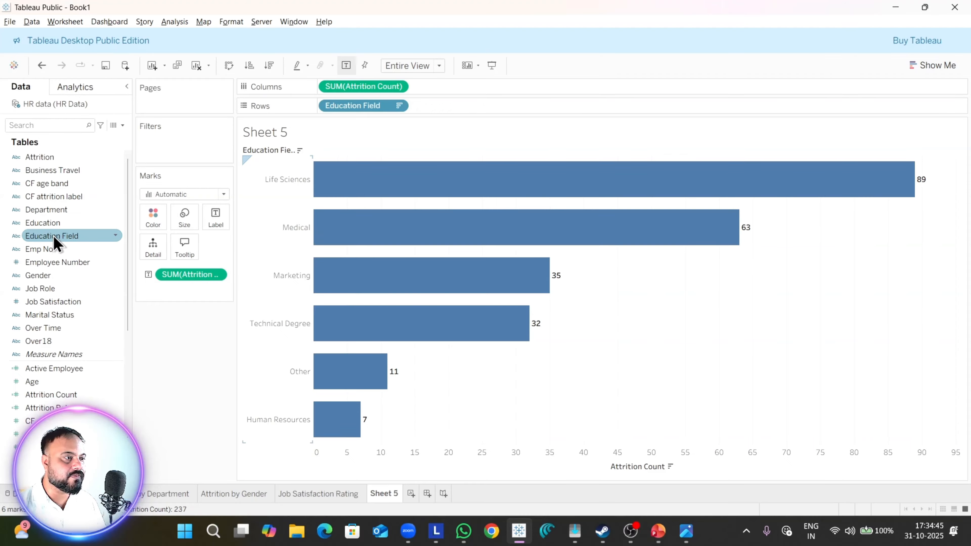
Step: Color the bars by Education Field and make them slightly thinner
drag(52, 237, 153, 216)
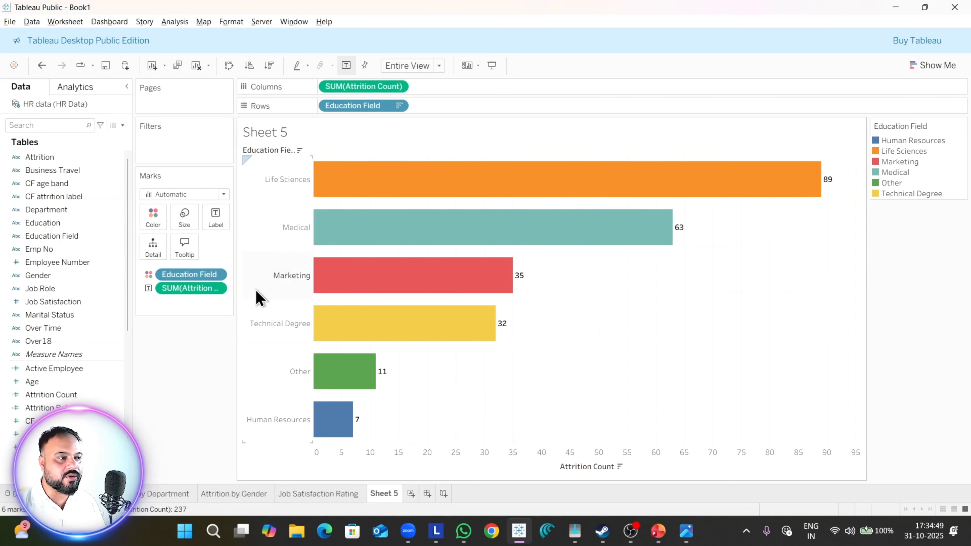
click(185, 220)
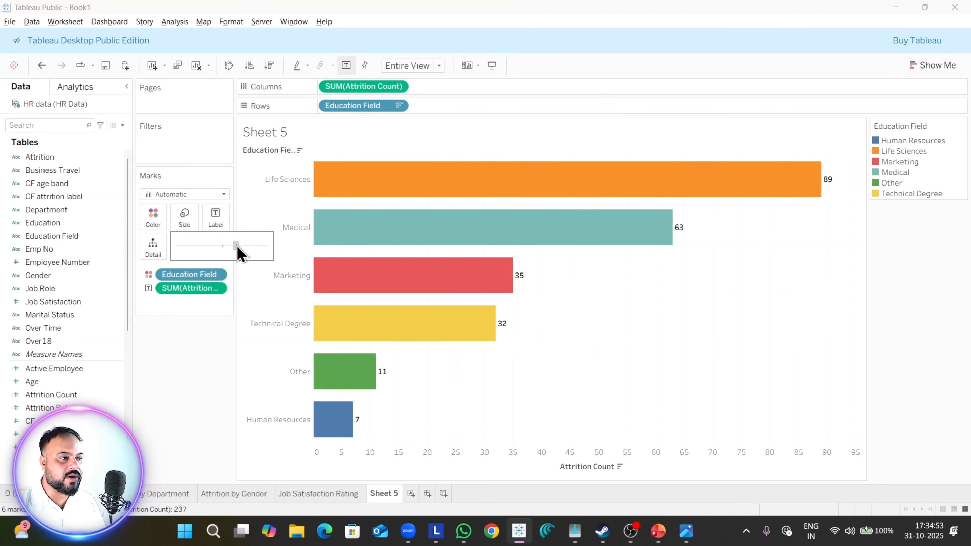
drag(237, 247, 237, 248)
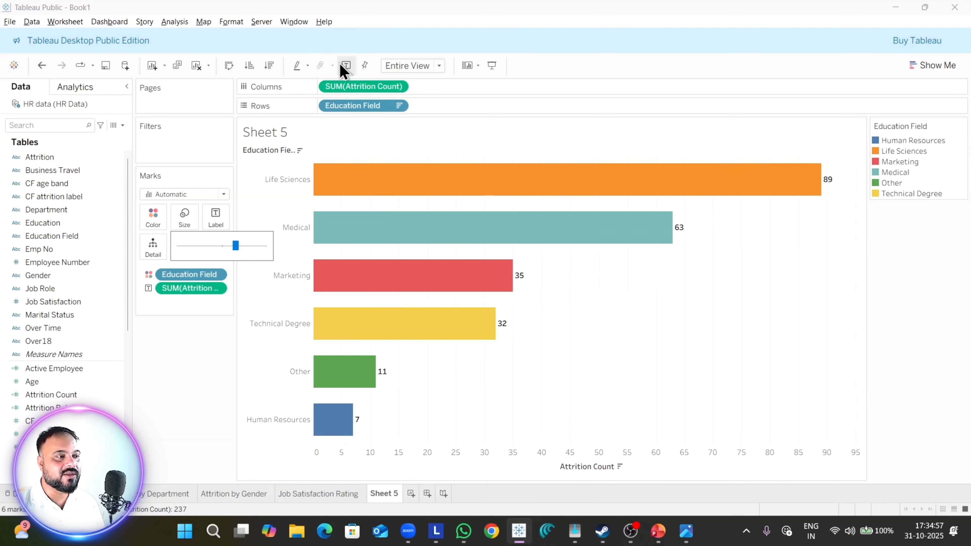
Step: Try a second copy of Attrition Count on the columns and undo it
drag(346, 86, 488, 88)
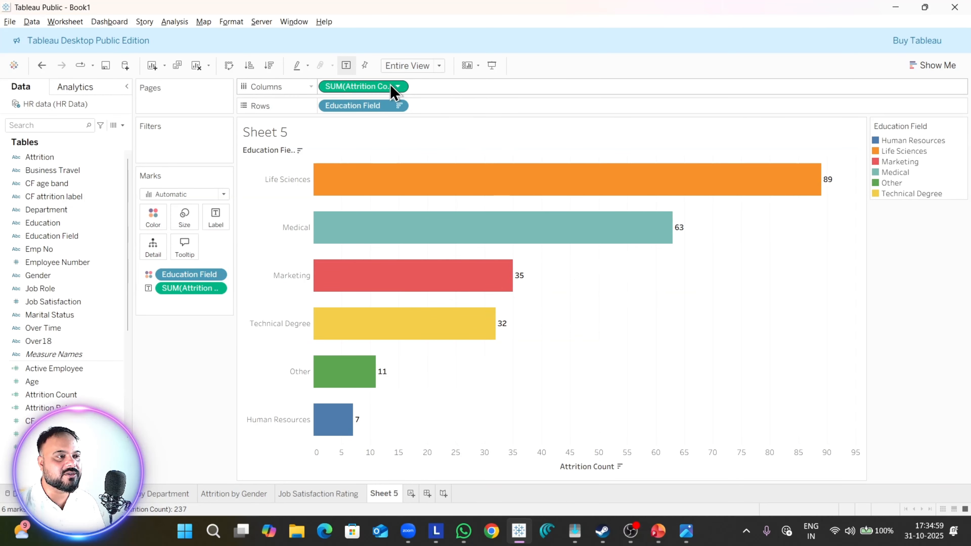
drag(391, 86, 499, 104)
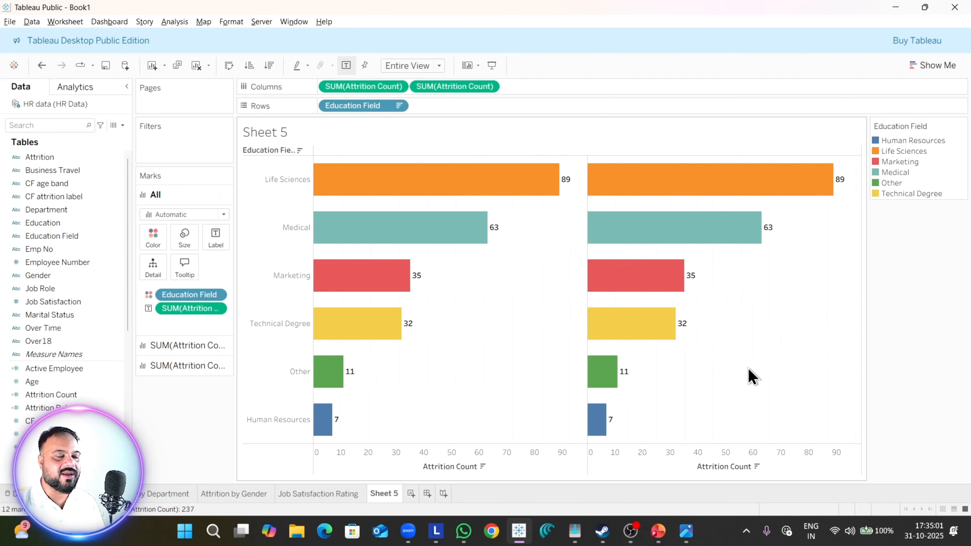
key(ctrl+z)
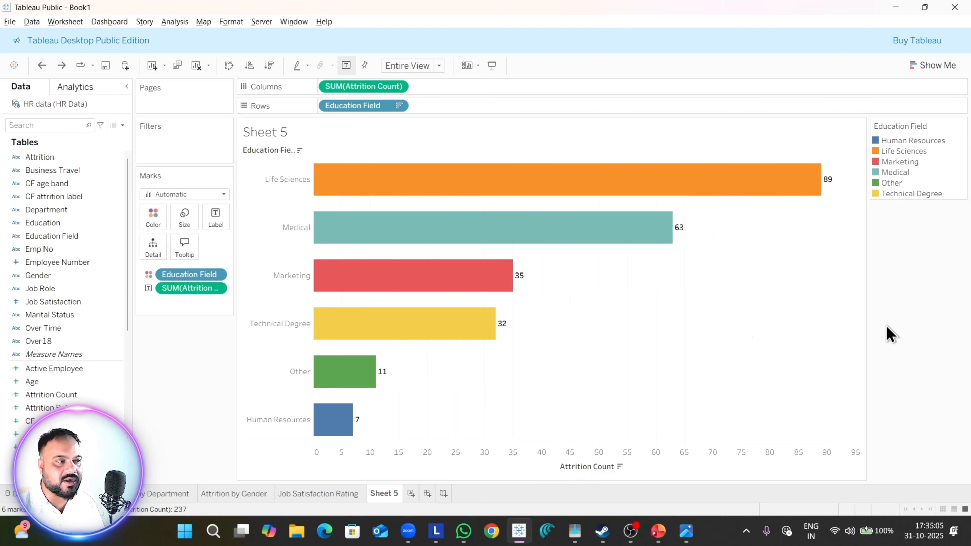
Step: Check the chart's name in the reference image and rename Sheet 5 as "Edu_Field wise Attrition"
right_click(399, 488)
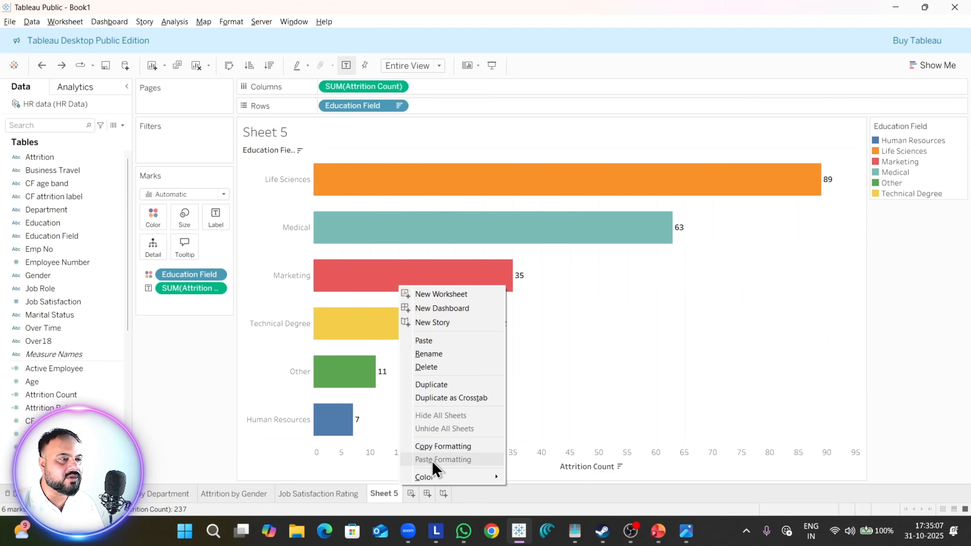
key(alt+Tab)
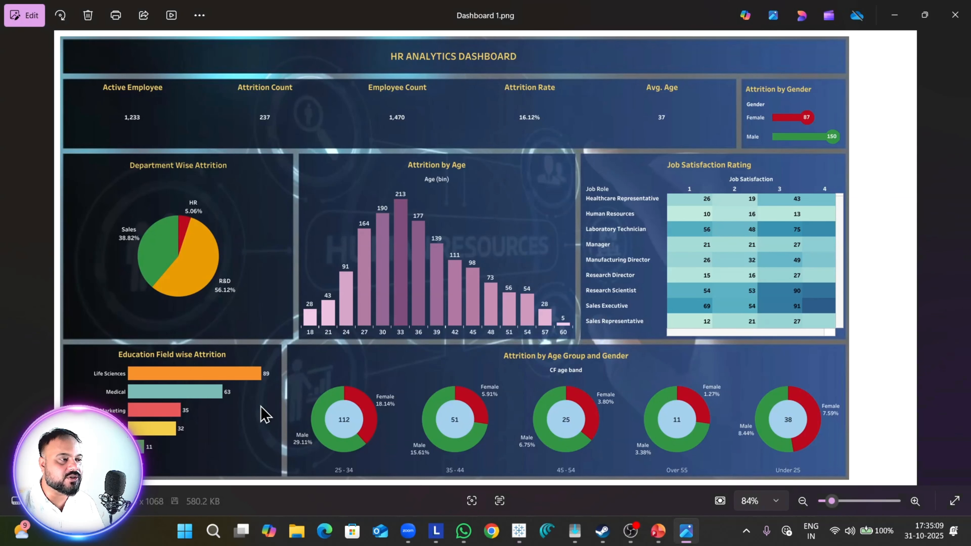
key(alt+Tab)
right_click(386, 497)
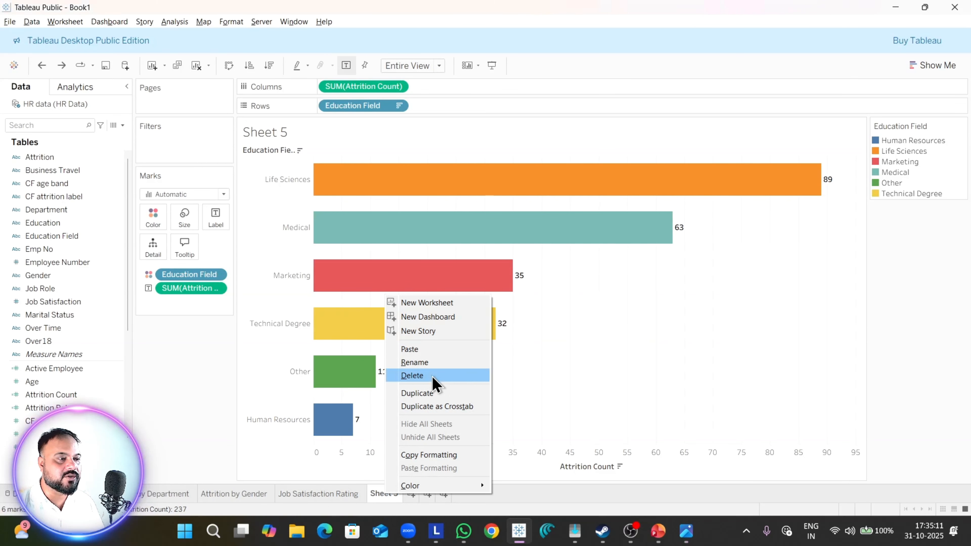
click(426, 364)
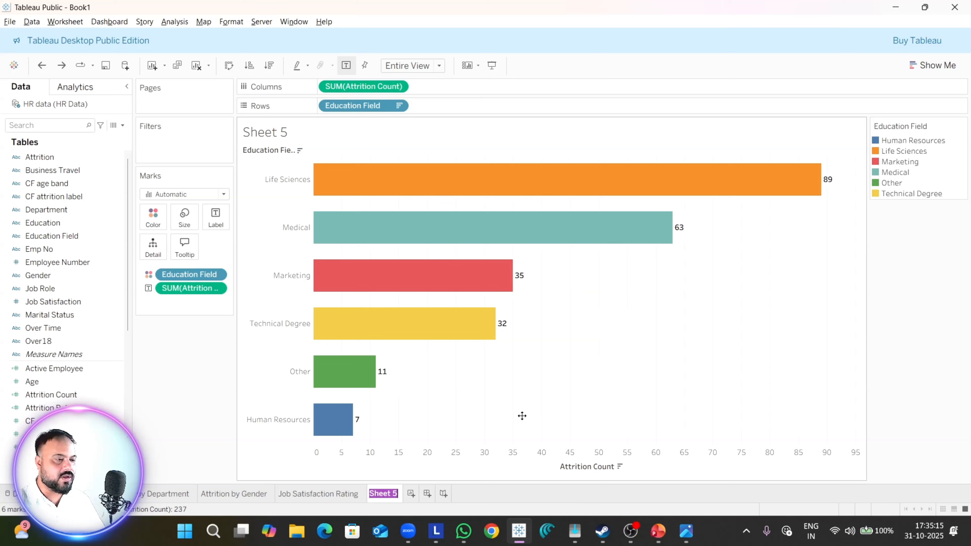
text(Edu_)
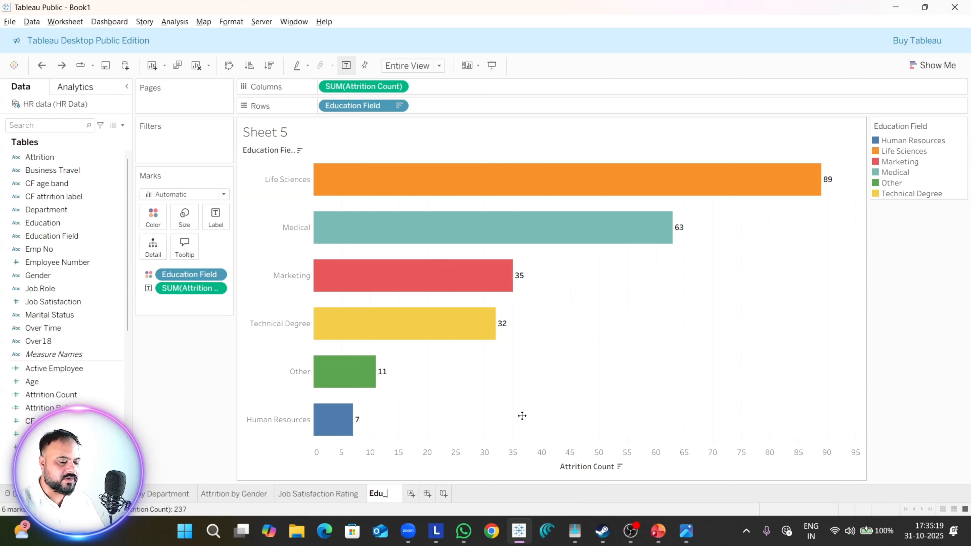
text(Field )
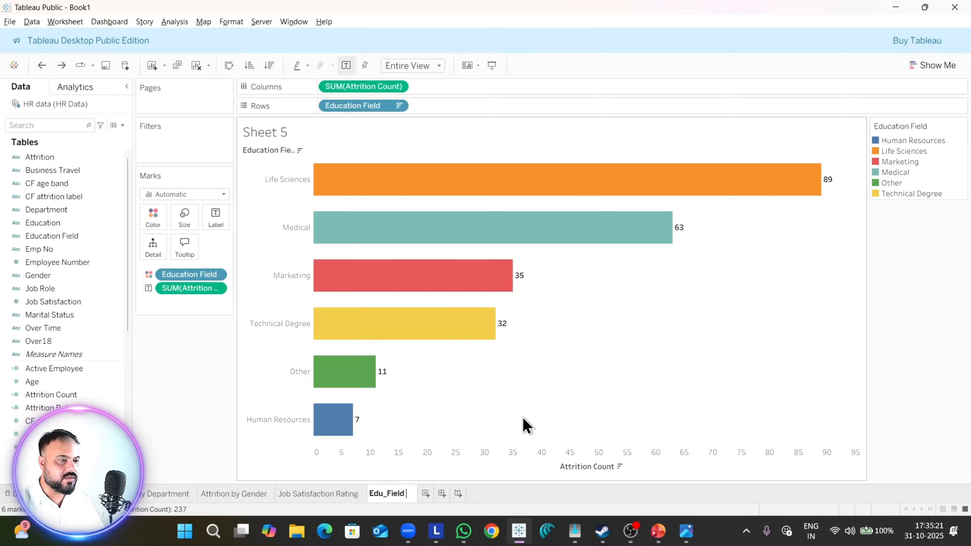
text(wise Att)
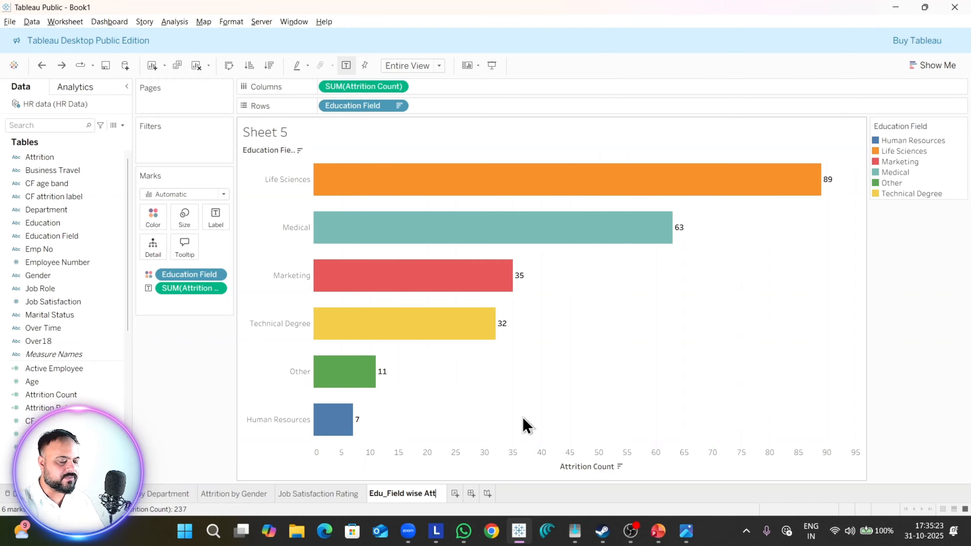
text(rition)
key(Return)
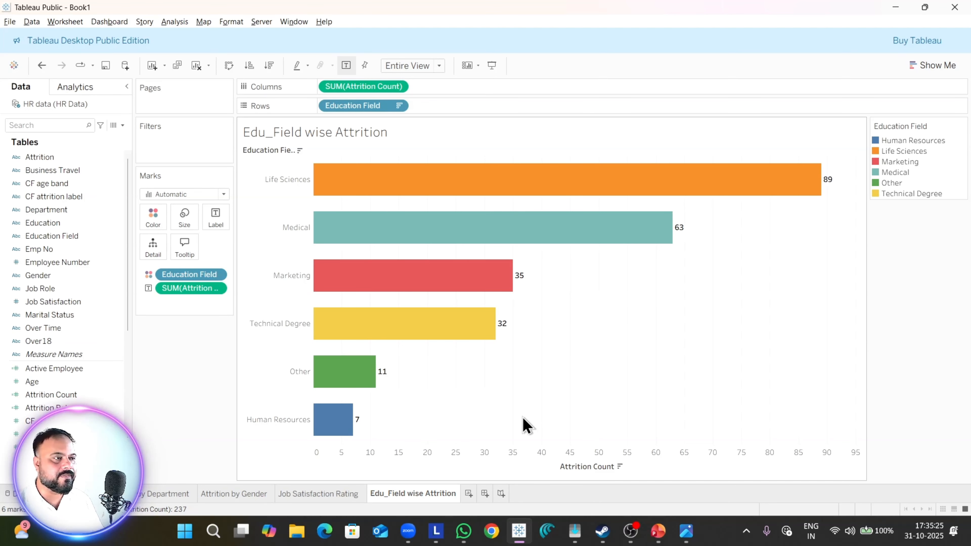
Step: Open the worksheet title for editing and start replacing its text with a new title
right_click(305, 135)
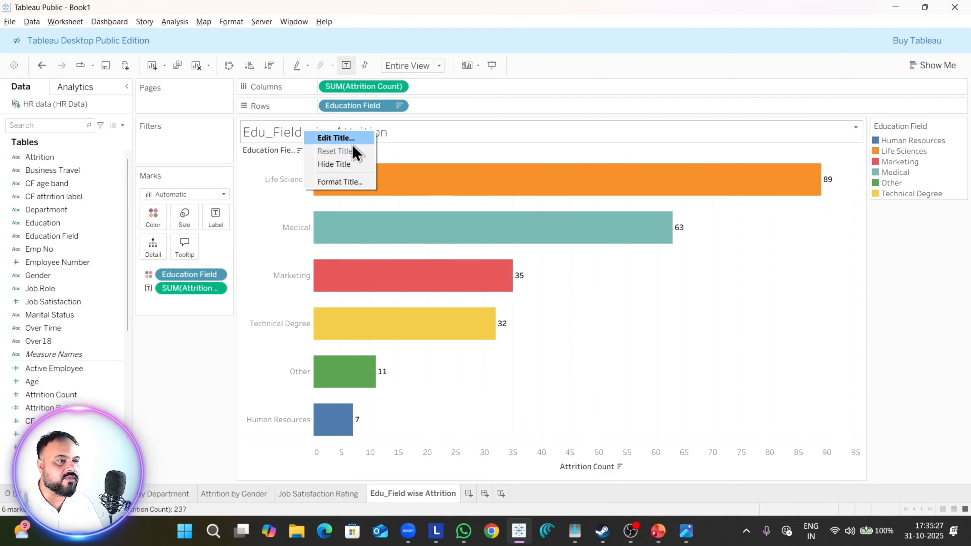
click(349, 139)
text(Education Field Wise Attrition)
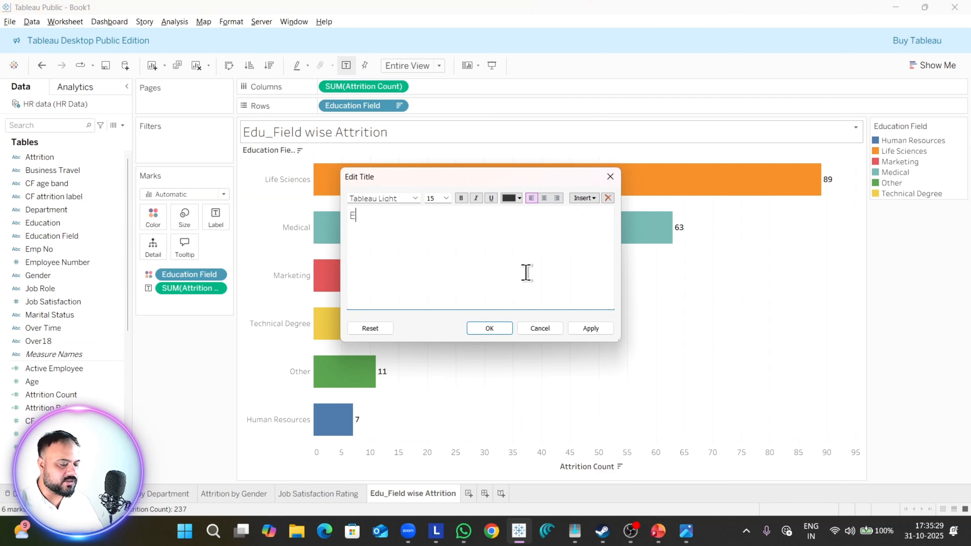
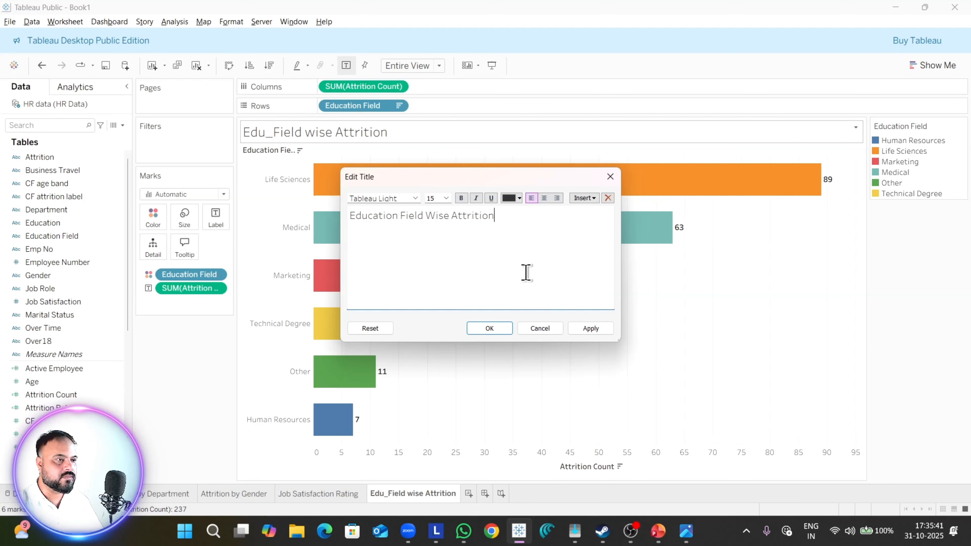
Step: Format the "Education Field Wise Attrition" title in Tableau Semibold at size 10, center it and apply the change
key(ctrl+a)
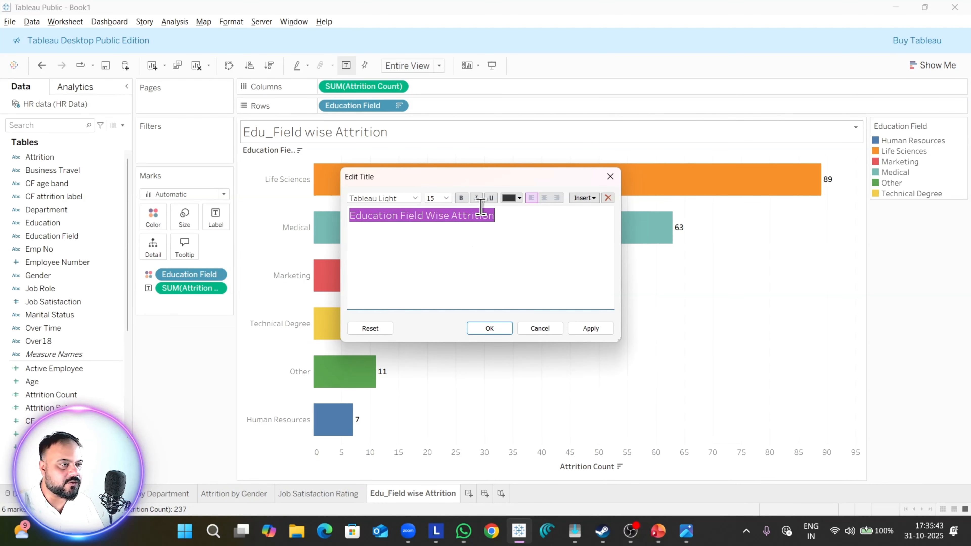
click(446, 199)
click(438, 225)
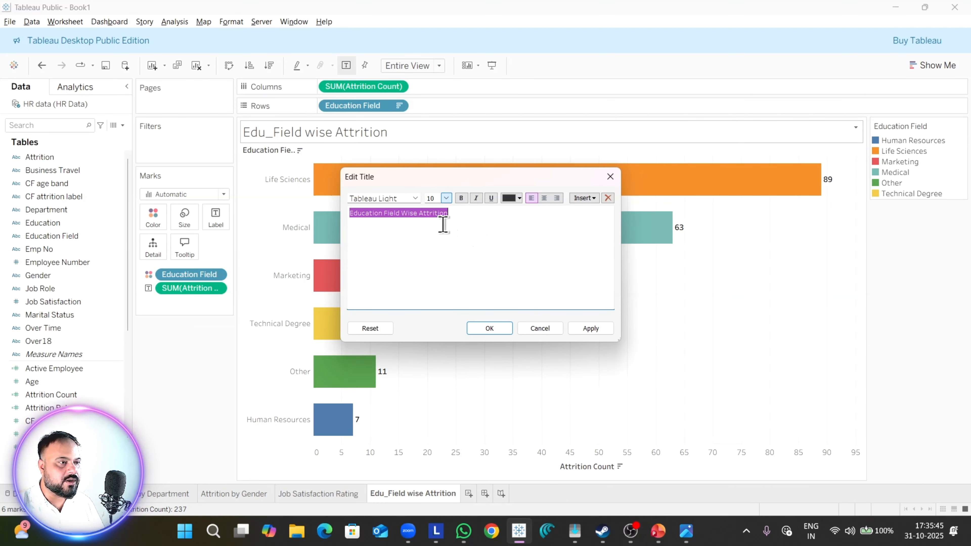
click(418, 199)
click(411, 247)
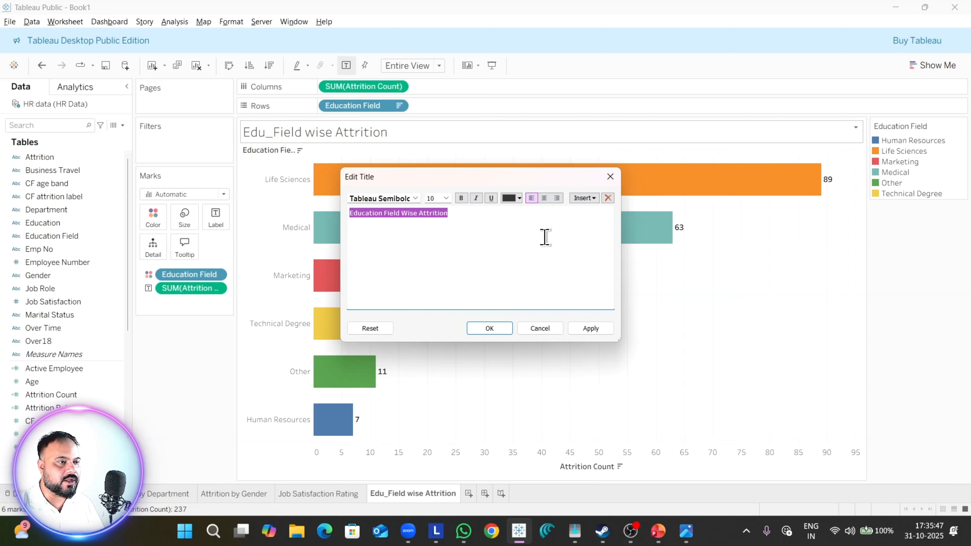
click(544, 198)
click(590, 328)
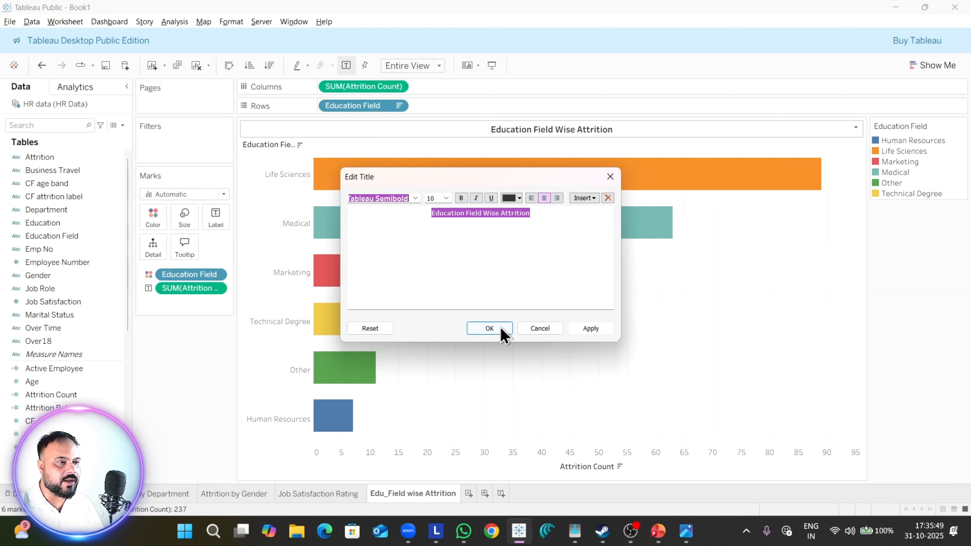
click(497, 329)
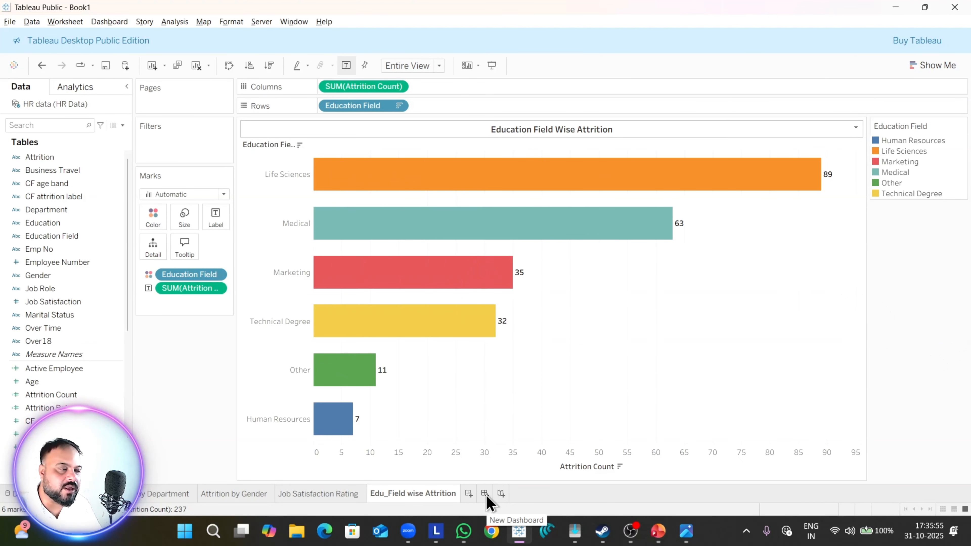
Step: Create a new dashboard and give it the fixed PowerPoint (1600 x 900) size
click(121, 22)
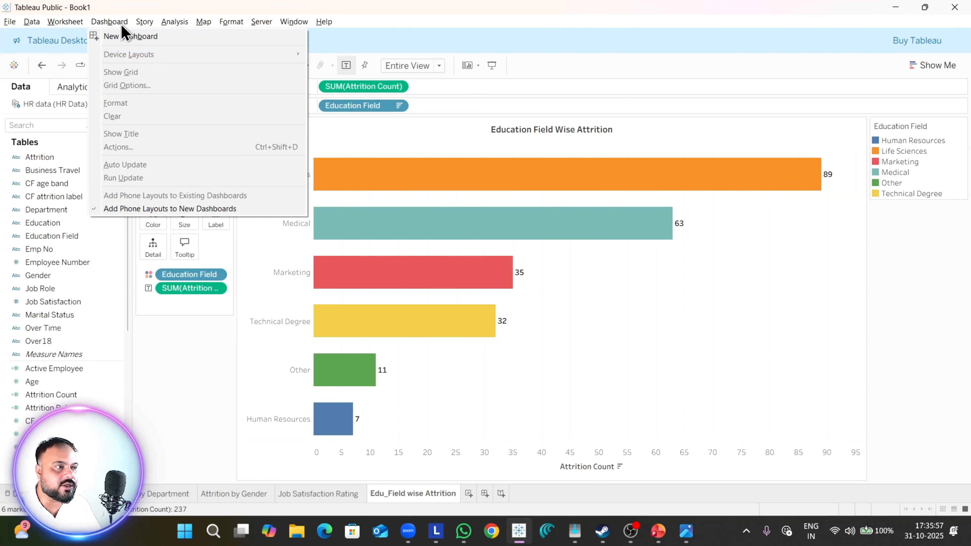
click(121, 37)
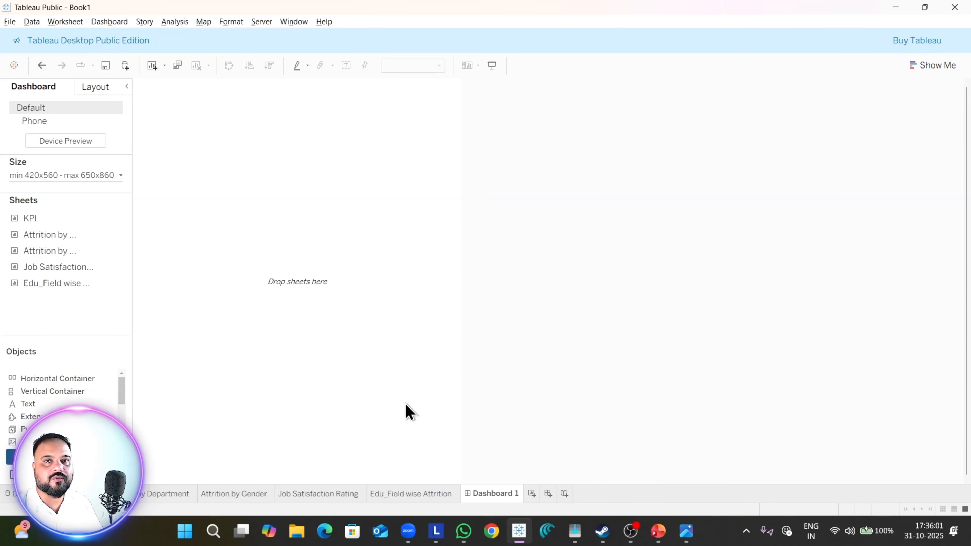
double_click(36, 219)
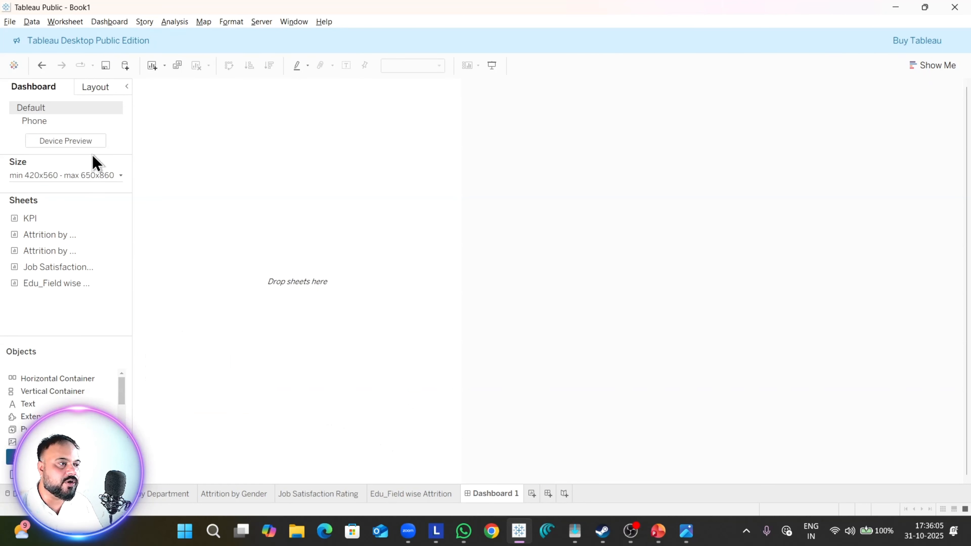
click(84, 176)
click(81, 198)
click(81, 206)
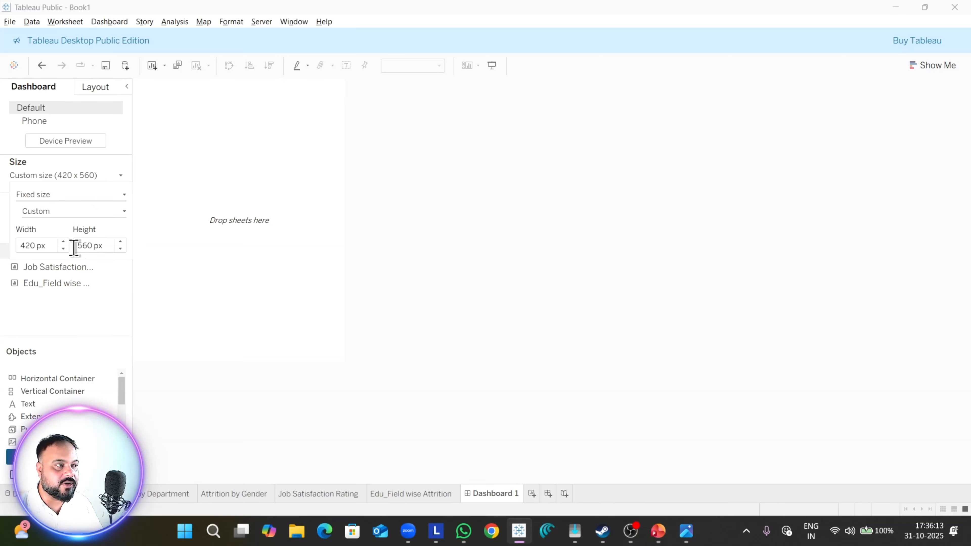
click(71, 213)
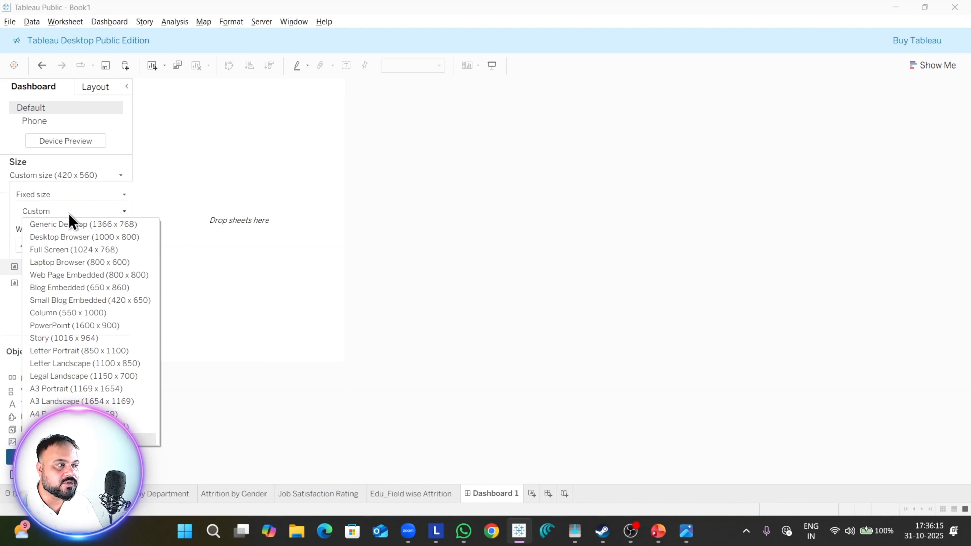
click(73, 324)
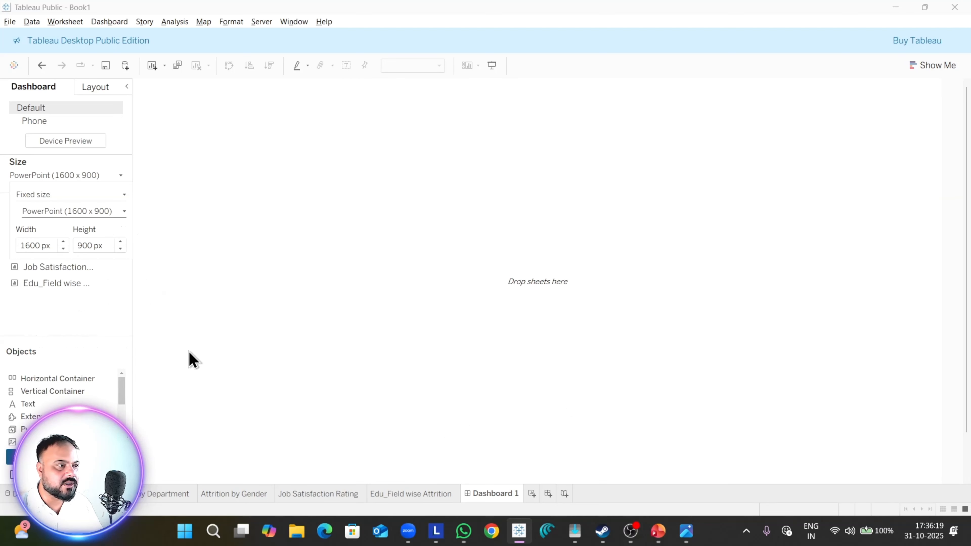
Step: Try several custom dashboard widths between 1500 and 1700 px, ending with 1630 px
click(64, 248)
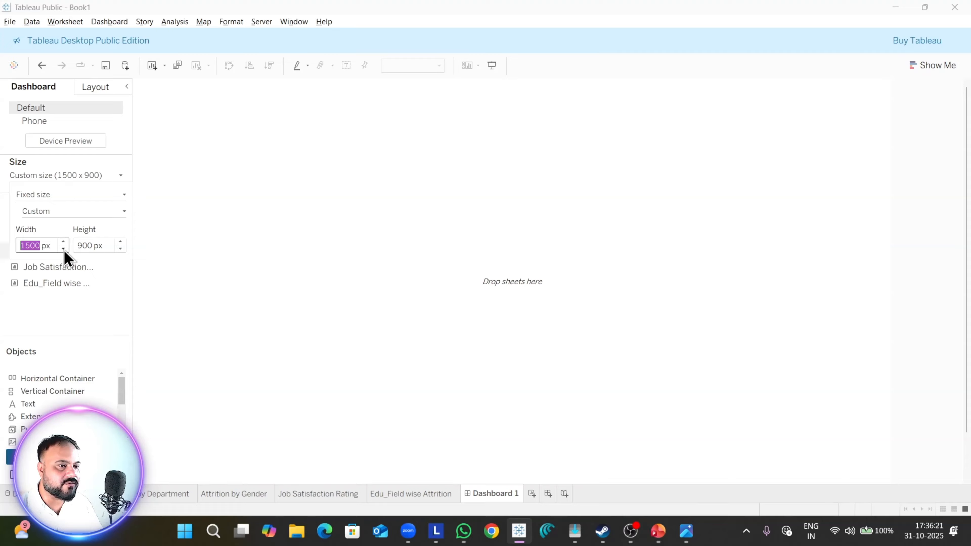
click(63, 242)
click(63, 243)
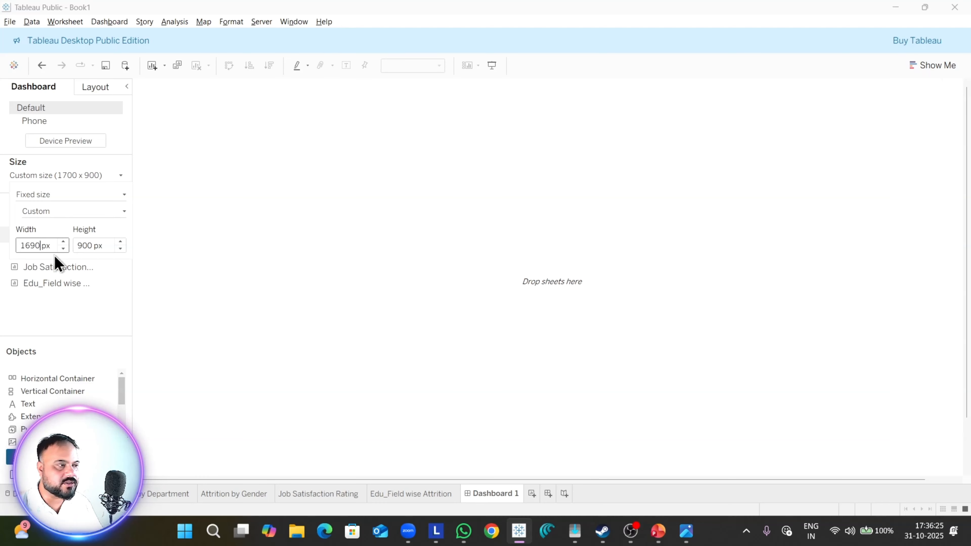
key(Return)
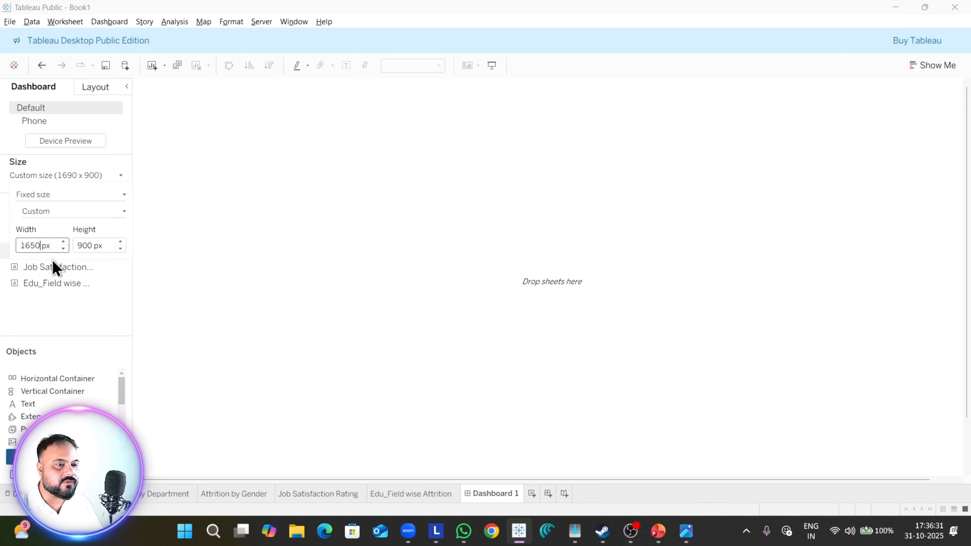
key(Tab)
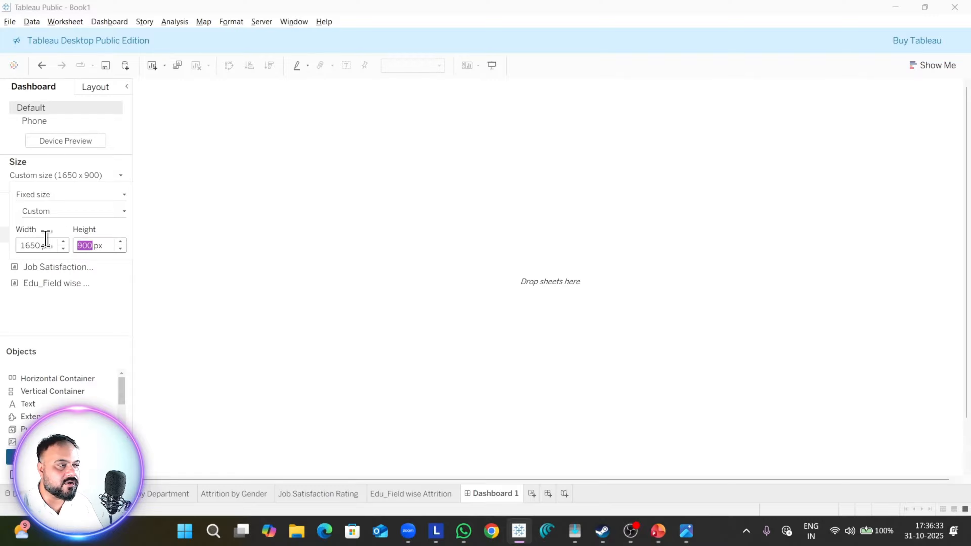
click(46, 239)
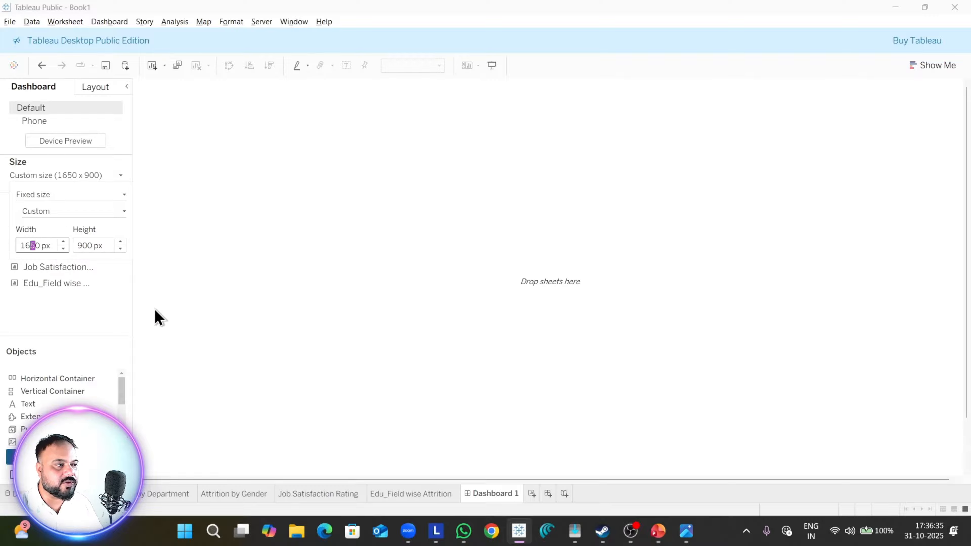
key(Tab)
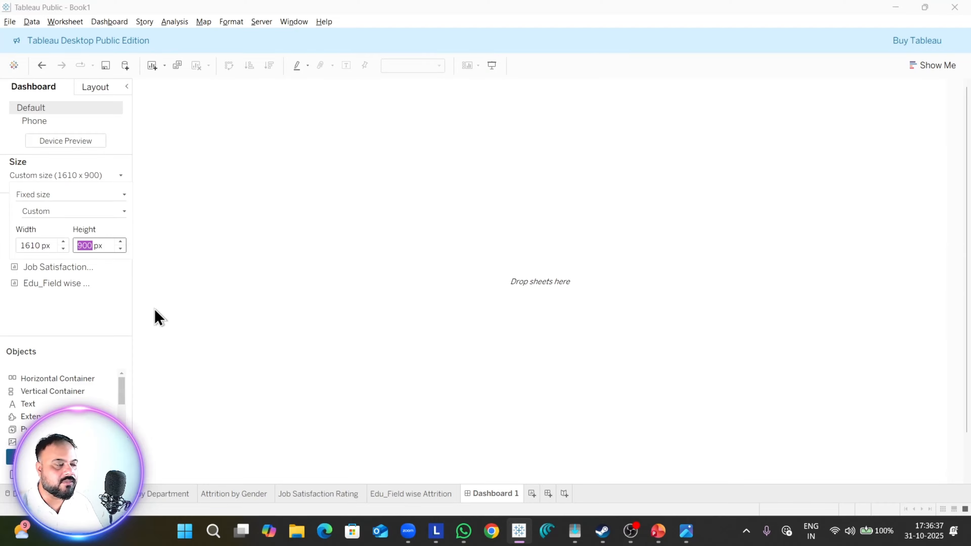
key(shift+Tab)
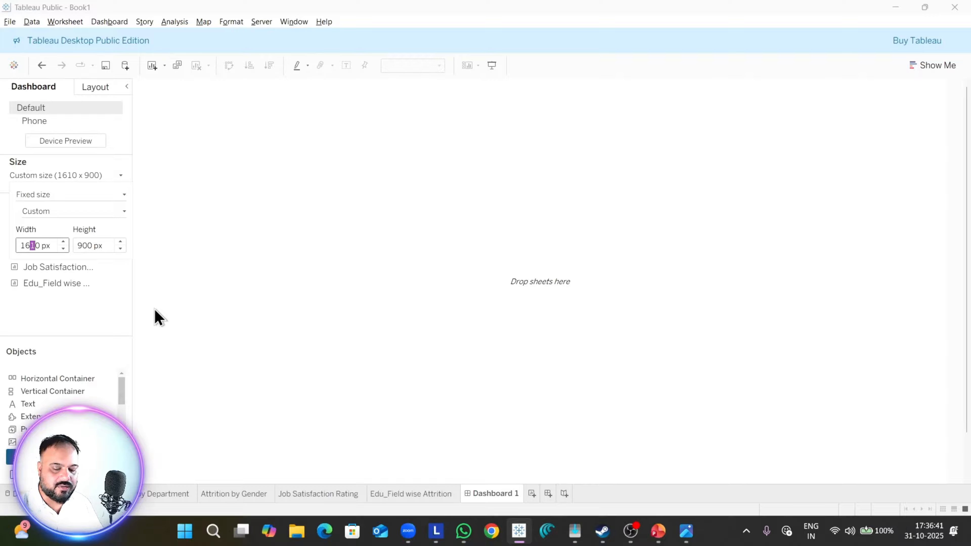
key(Tab)
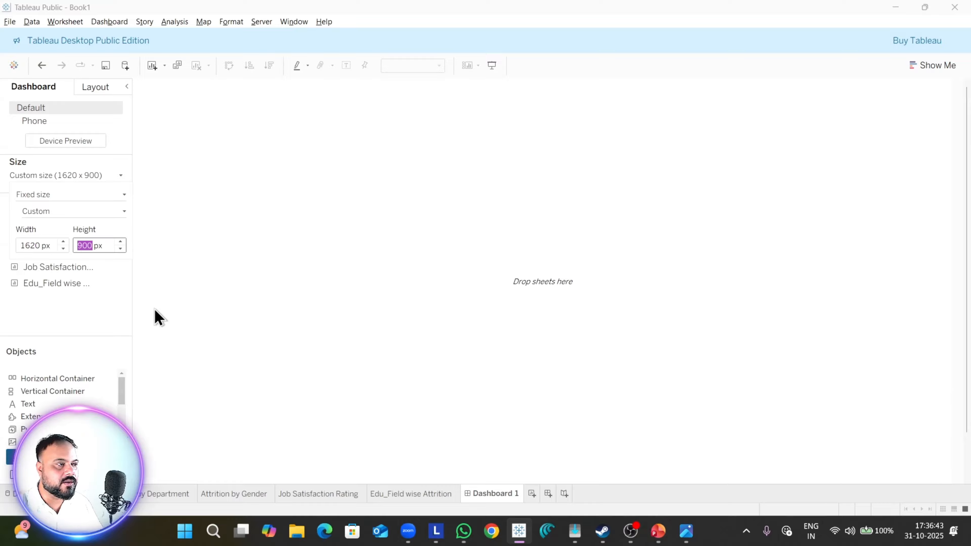
click(40, 245)
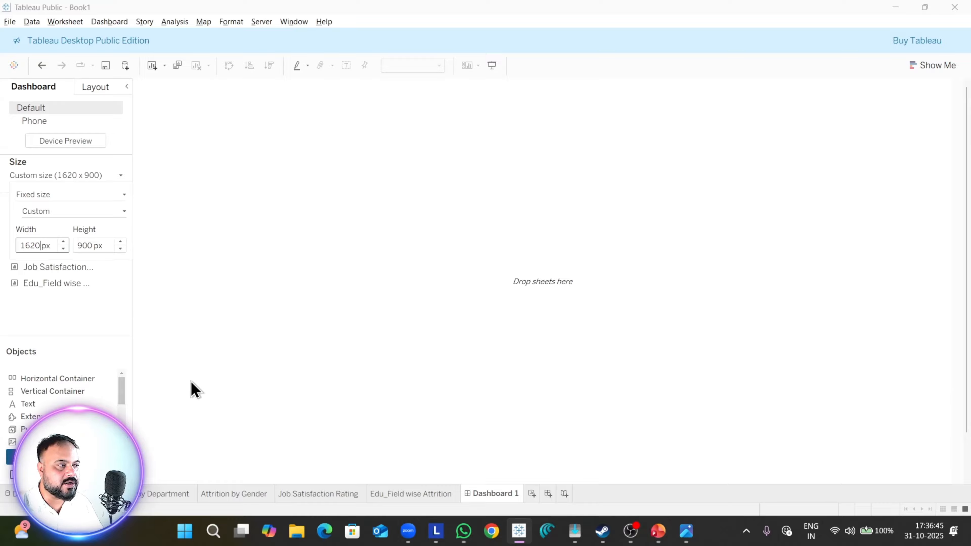
text(3)
key(Tab)
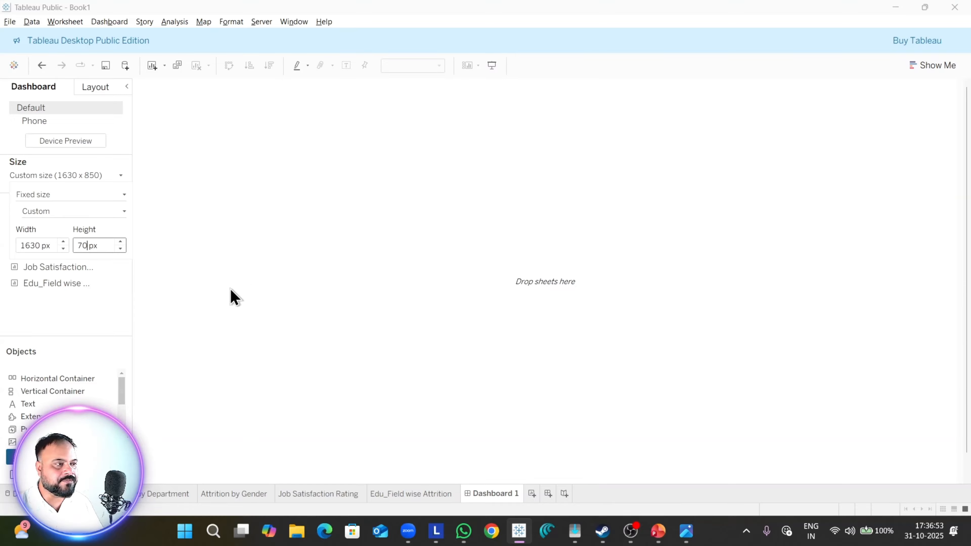
Step: Set the custom dashboard size to a height of 790 px and a width of 1640 px
key(Return)
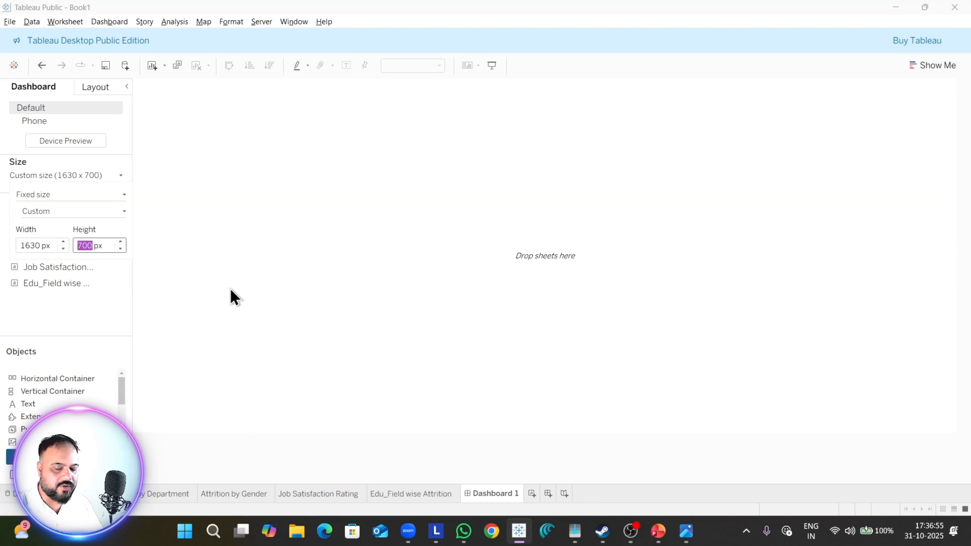
text(790)
key(Return)
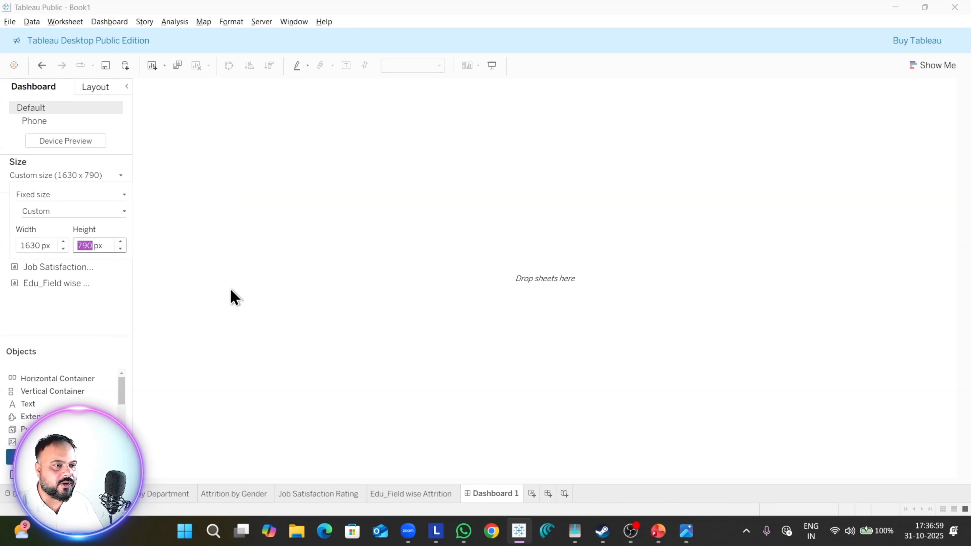
click(36, 246)
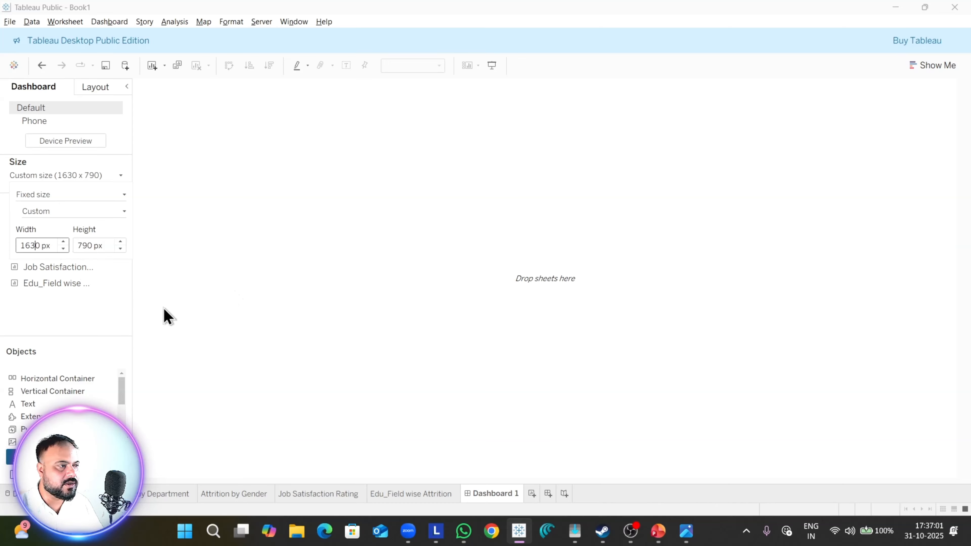
key(Tab)
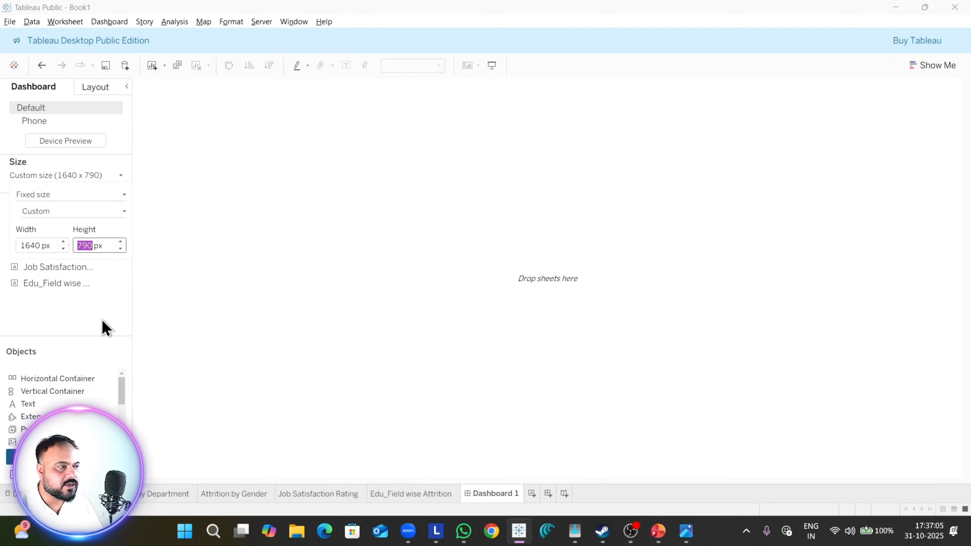
click(107, 327)
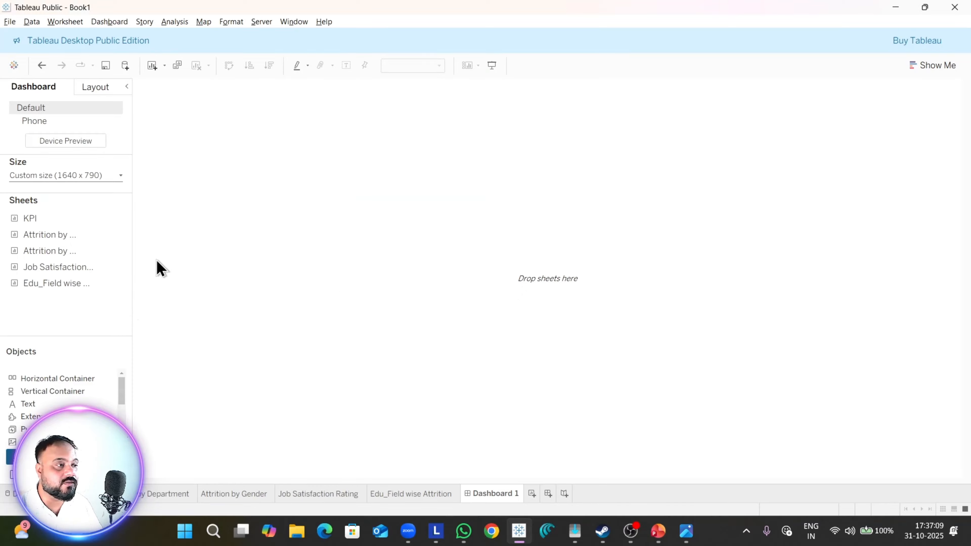
Step: Try green as the default dashboard shading, undo it and set the shading to None
click(123, 24)
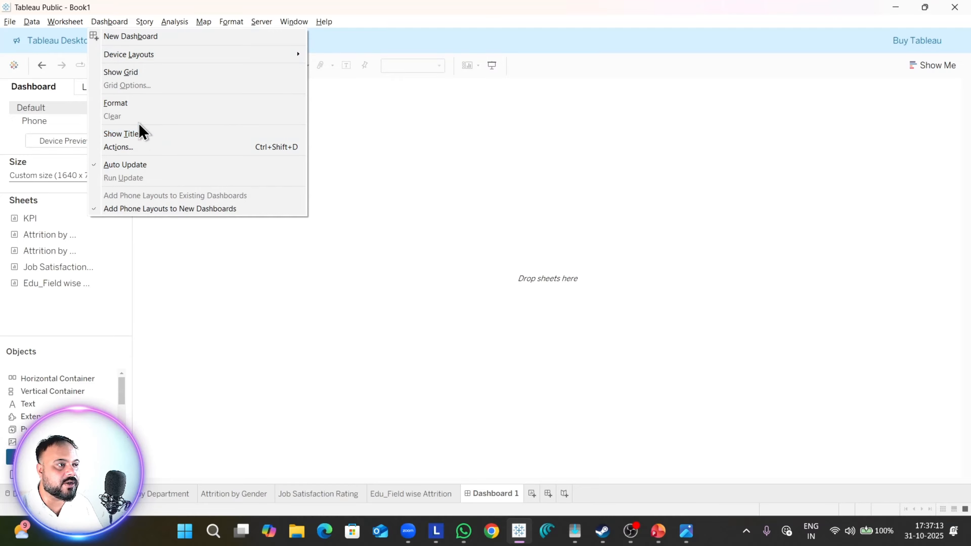
click(142, 104)
click(92, 124)
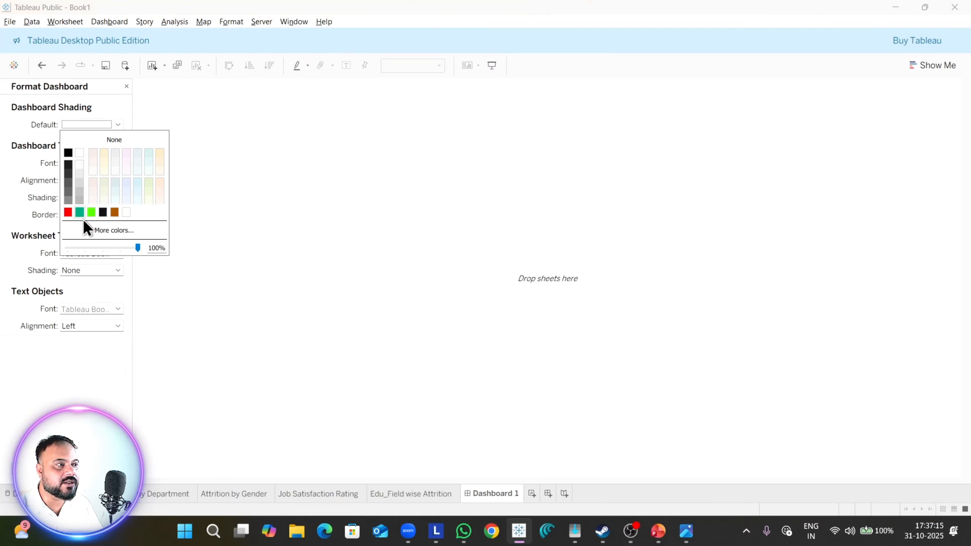
click(81, 212)
click(529, 361)
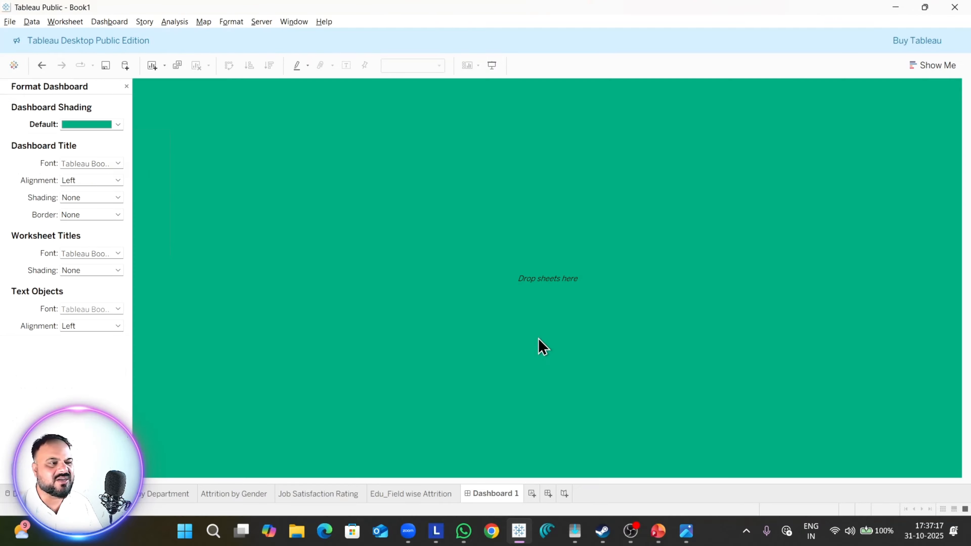
key(ctrl+z)
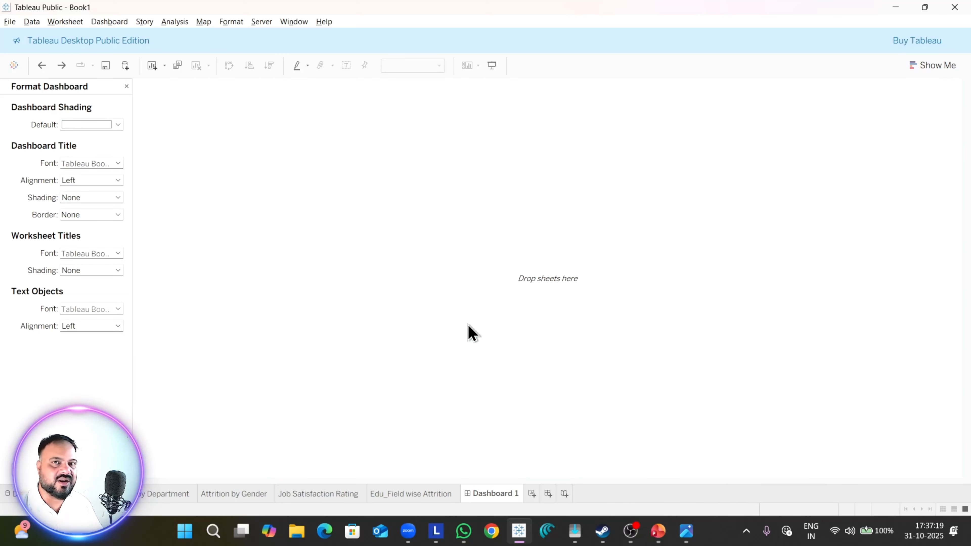
click(111, 124)
click(113, 139)
click(100, 370)
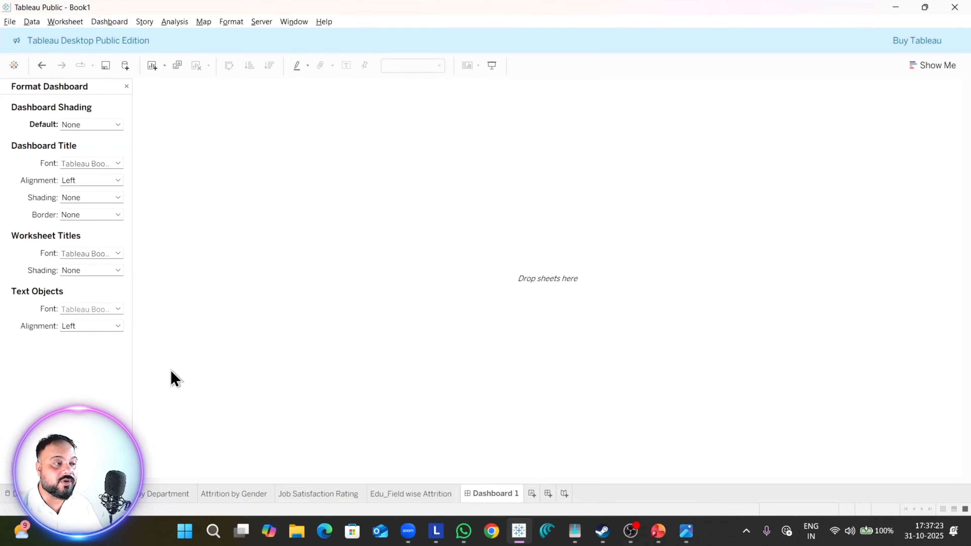
click(126, 86)
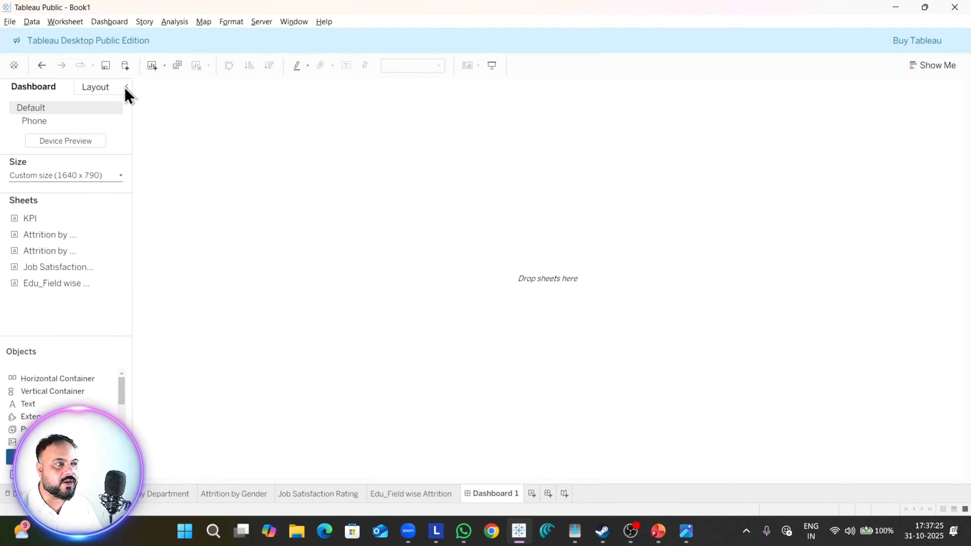
Step: Switch to the reference image Dashboard 1.png and examine how the HR Analytics dashboard is laid out
scroll(42, 399, down, 3)
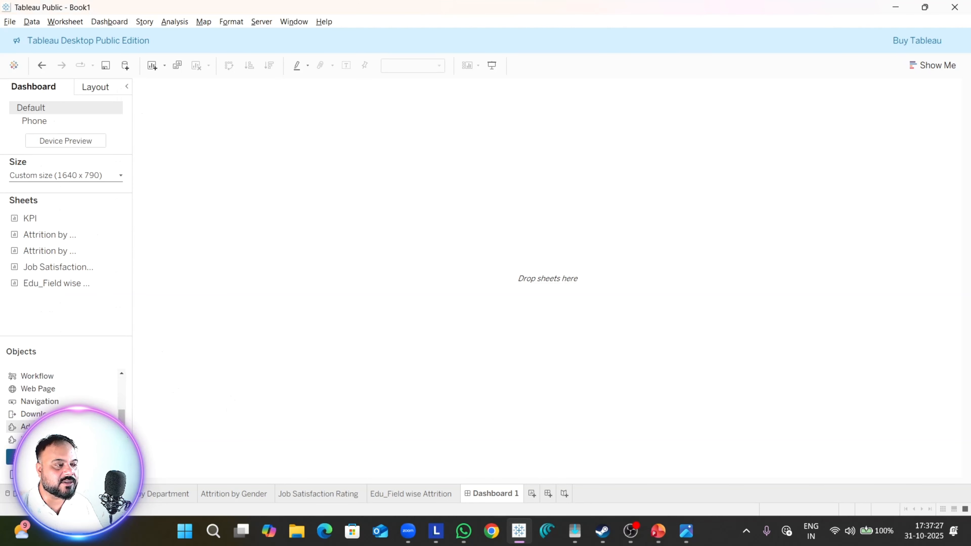
key(alt+Tab)
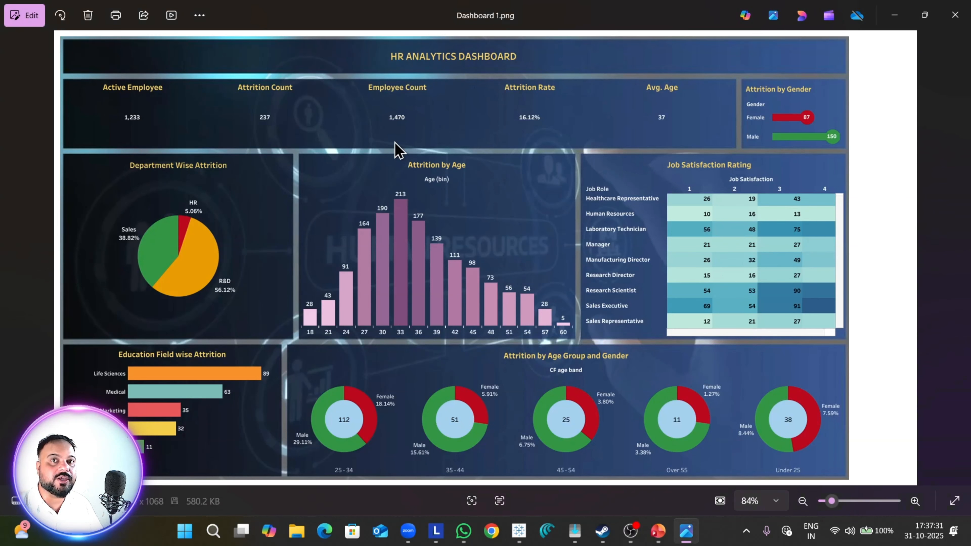
scroll(554, 173, up, 2)
scroll(580, 174, down, 2)
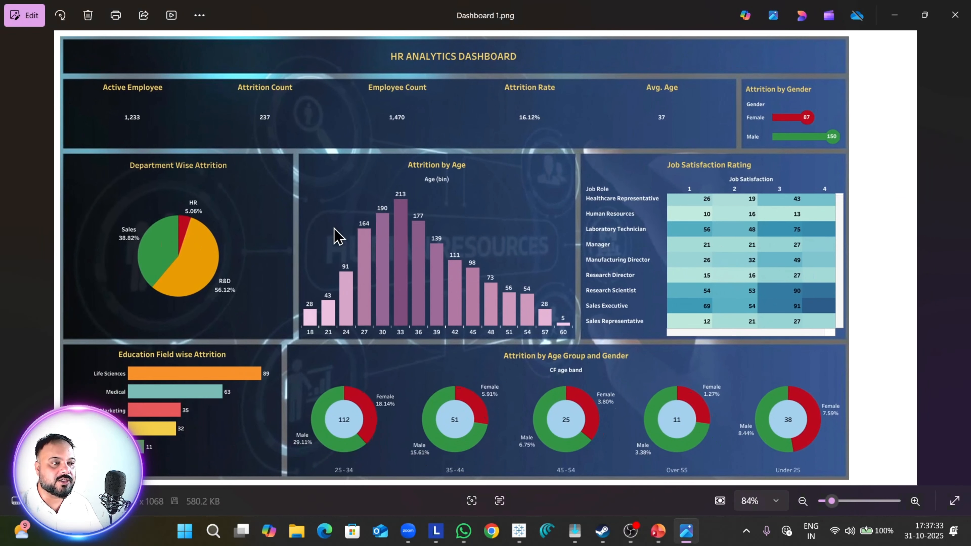
Step: Switch back to the Tableau workbook and look through the objects available for the dashboard
key(alt+Tab)
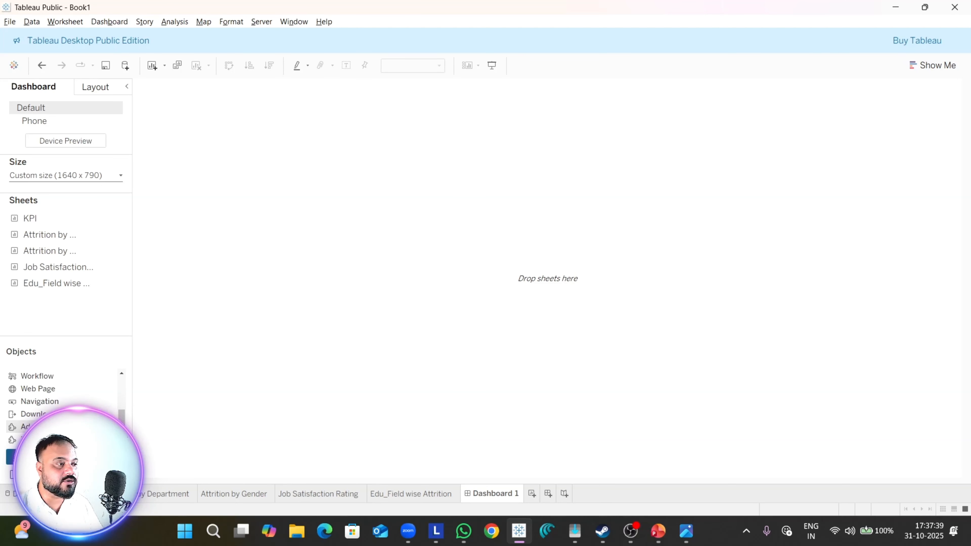
drag(122, 420, 115, 389)
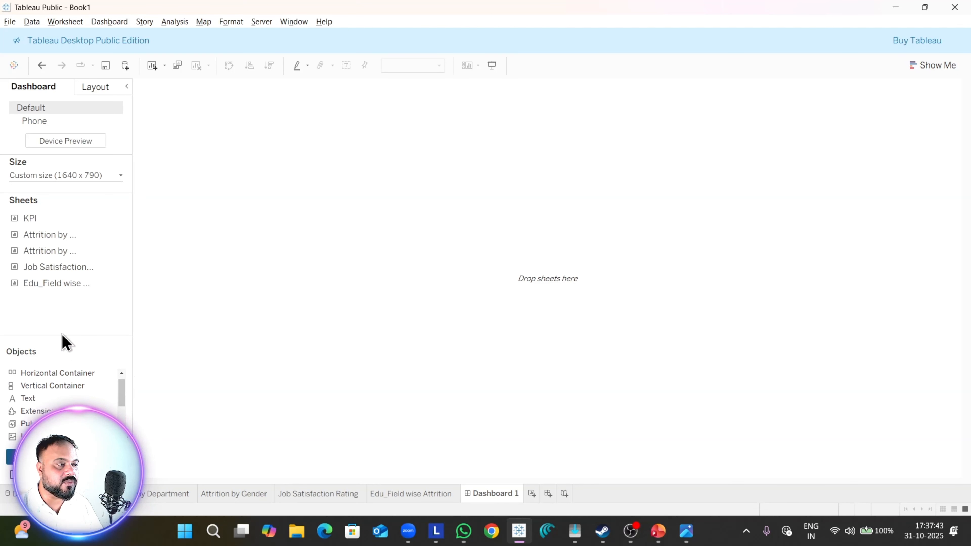
scroll(38, 411, down, 3)
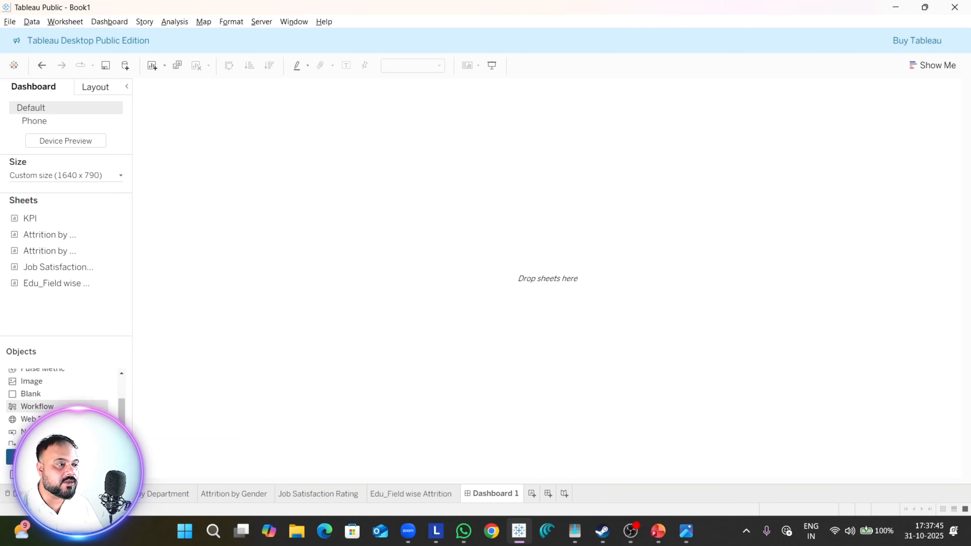
scroll(38, 409, up, 3)
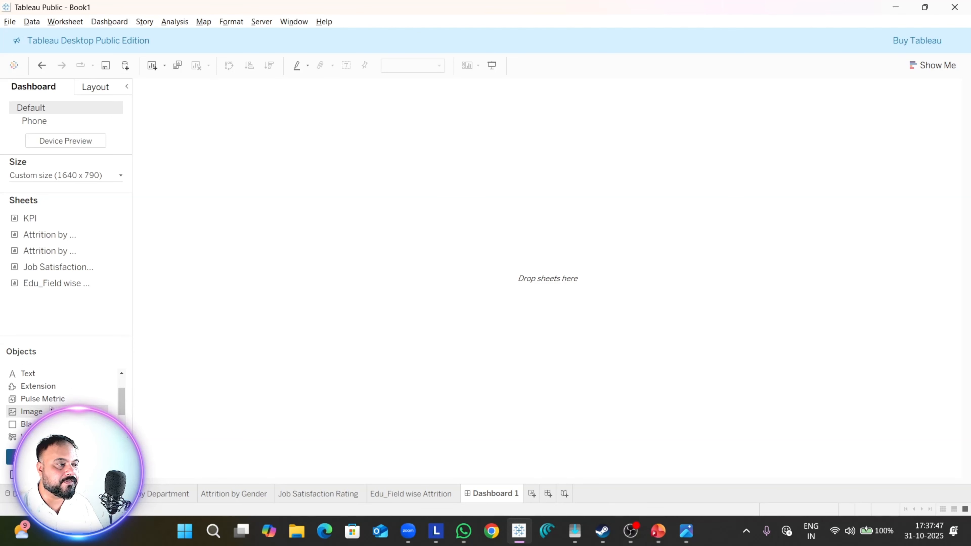
drag(38, 411, 321, 212)
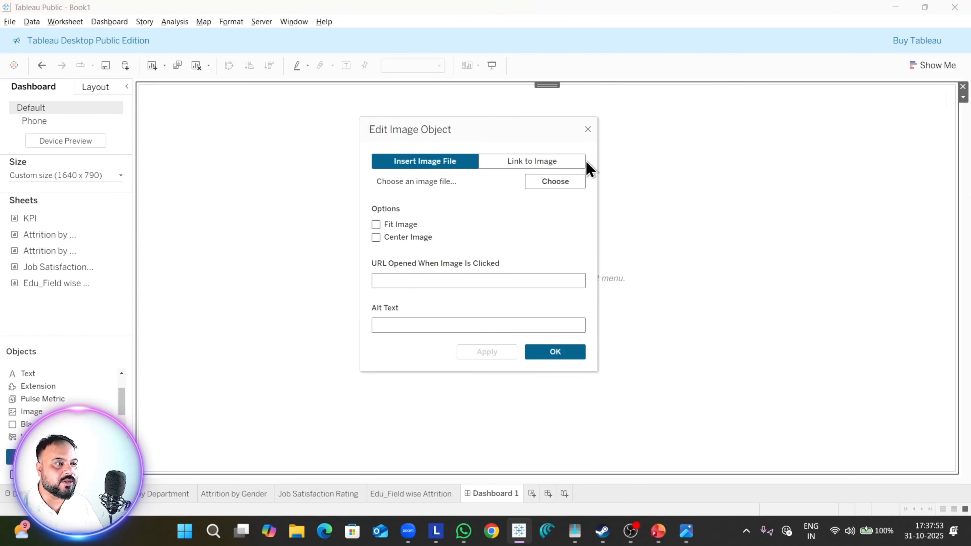
click(587, 128)
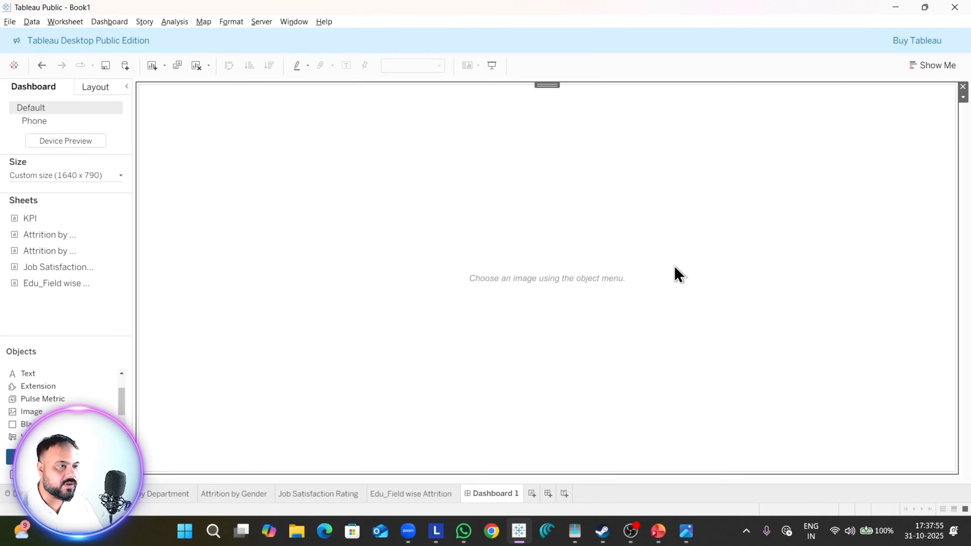
click(963, 86)
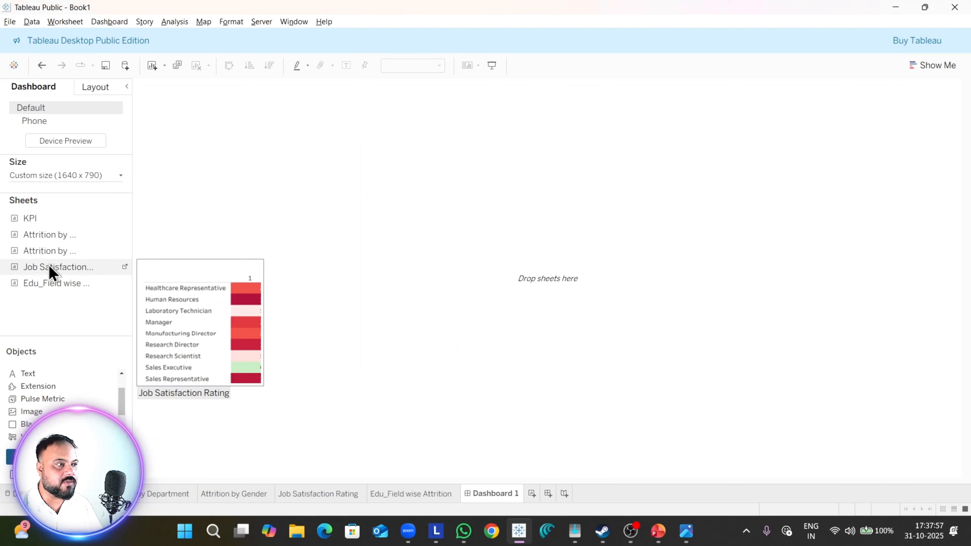
Step: Try placing the Attrition by Gender and Attrition by Department sheets side by side on the dashboard, and undo both placements
mouse_move(50, 251)
mouse_down()
mouse_move(234, 252)
mouse_move(245, 347)
mouse_up()
drag(23, 235, 579, 285)
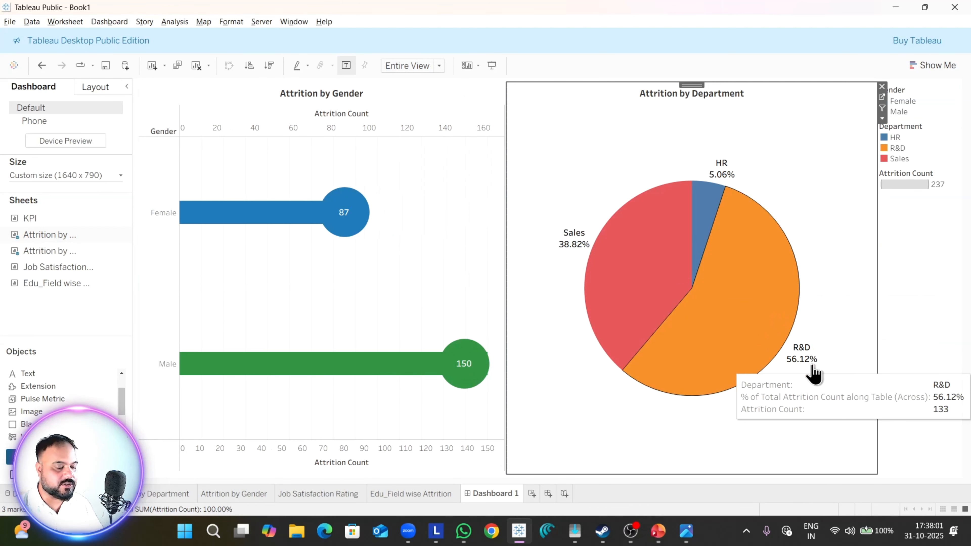
key(ctrl+z)
key(ctrl+z)
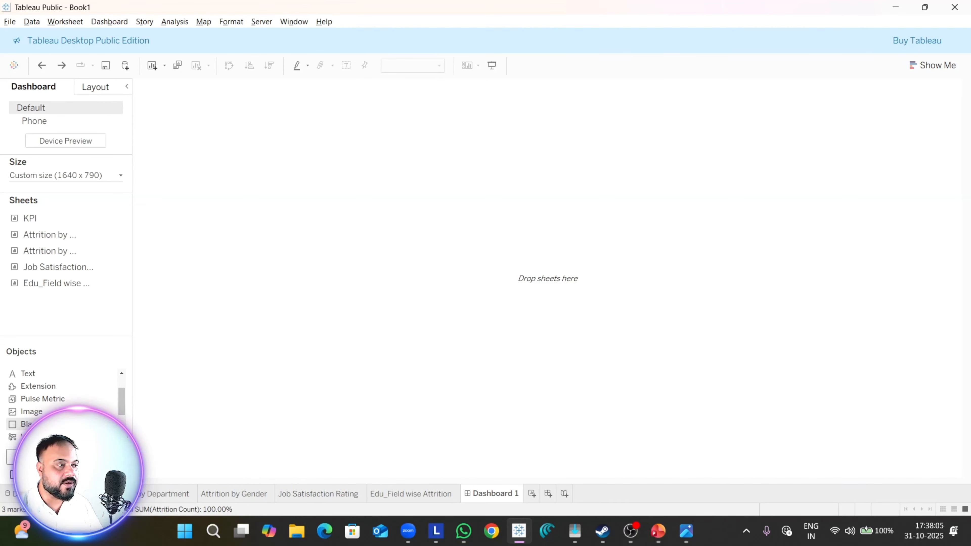
Step: Add a floating image object to the dashboard and pick HR background.pptx from the Downloads folder as its file
drag(31, 411, 270, 150)
click(578, 186)
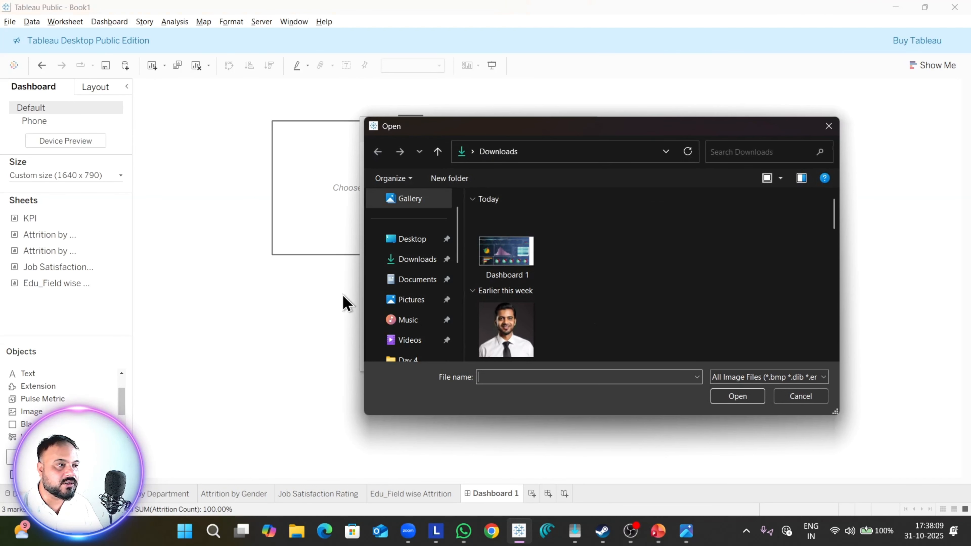
click(522, 279)
scroll(703, 333, down, 1)
scroll(703, 332, down, 10)
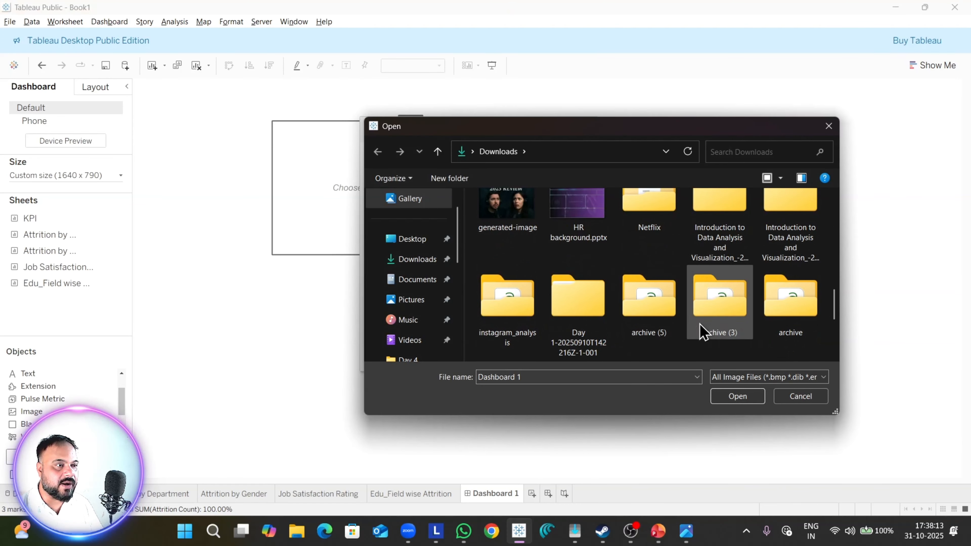
click(579, 217)
Step: Look over the other images in Downloads, and insert HR background.pptx.jpg with Fit Image enabled
scroll(646, 285, up, 3)
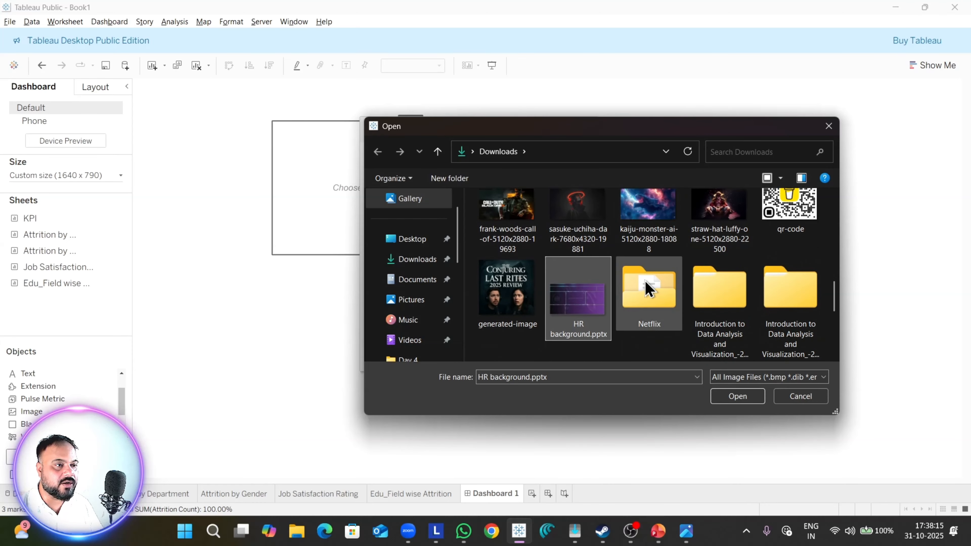
scroll(646, 288, down, 4)
scroll(647, 289, down, 5)
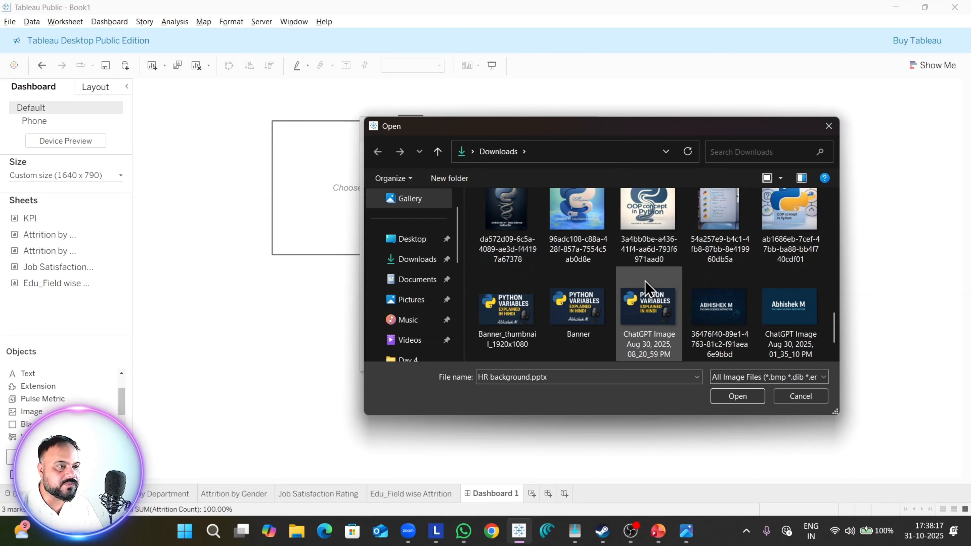
scroll(646, 289, up, 3)
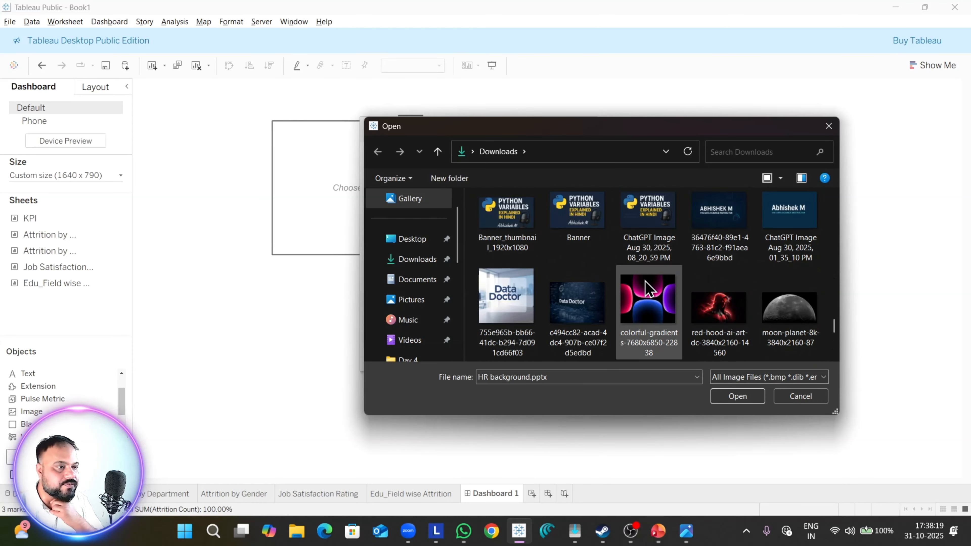
scroll(646, 289, up, 8)
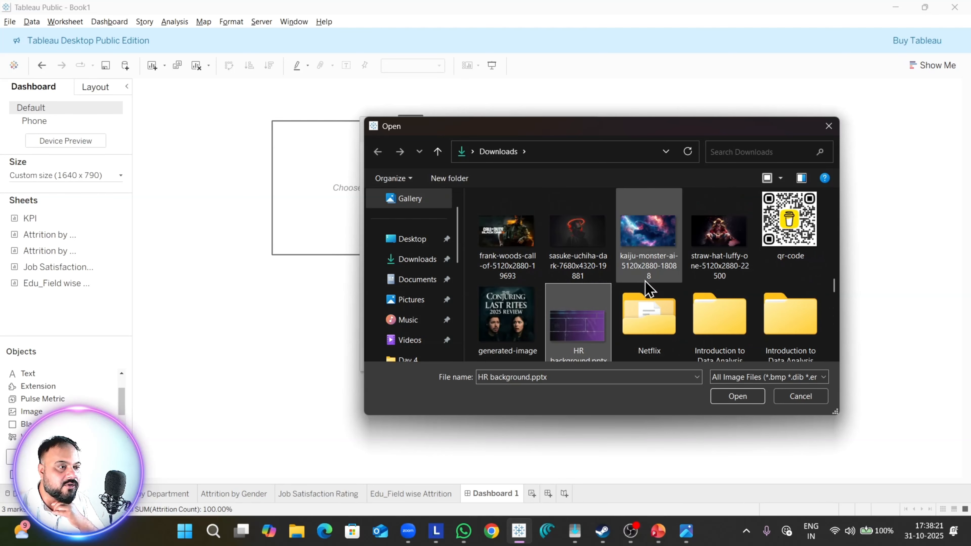
scroll(646, 289, up, 3)
scroll(644, 283, down, 4)
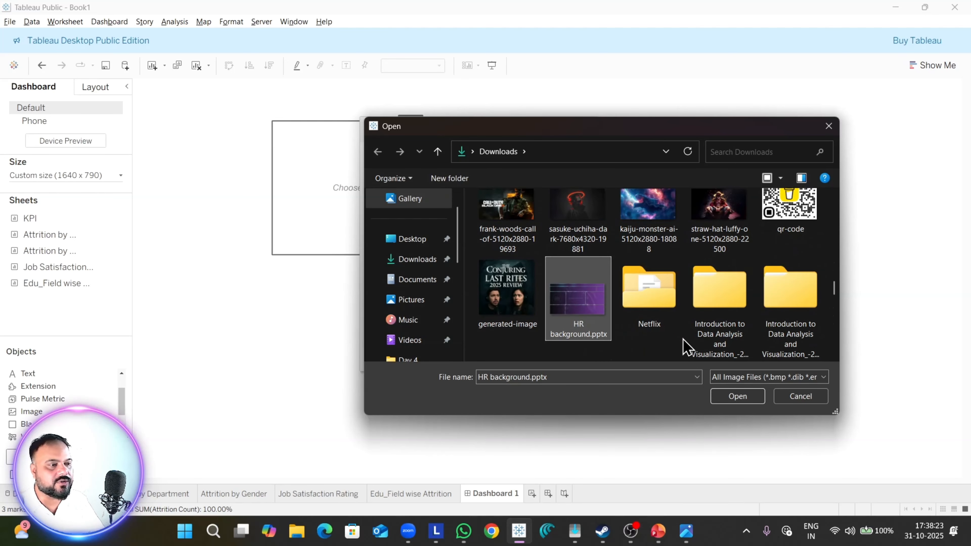
click(737, 400)
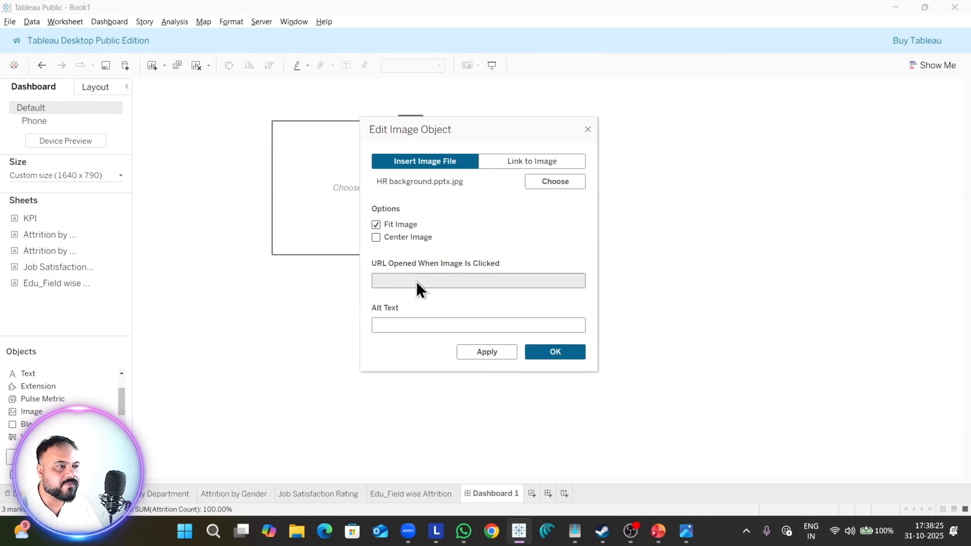
click(553, 361)
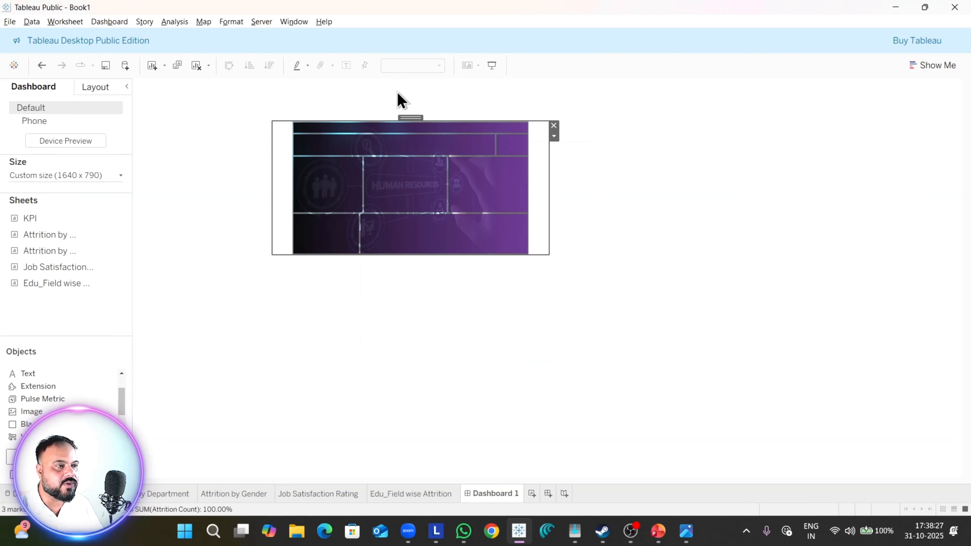
Step: Stretch the HR background image from the dashboard's top-left corner over the whole canvas and preview it in presentation mode
drag(424, 118, 286, 84)
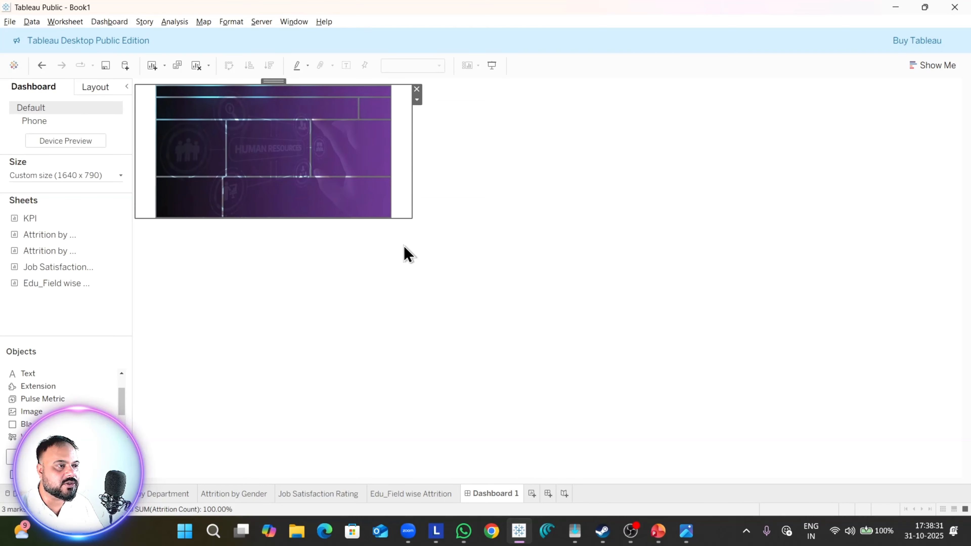
drag(411, 217, 962, 478)
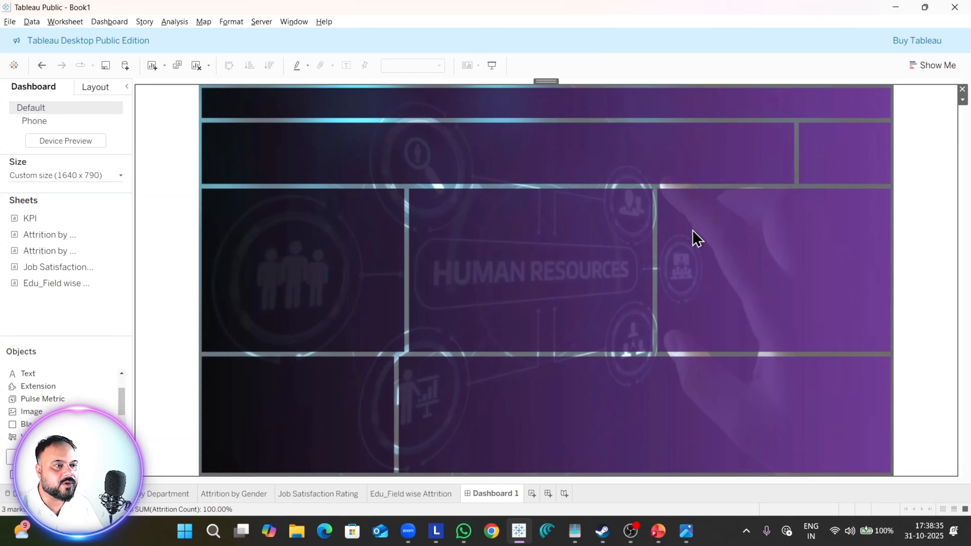
click(121, 306)
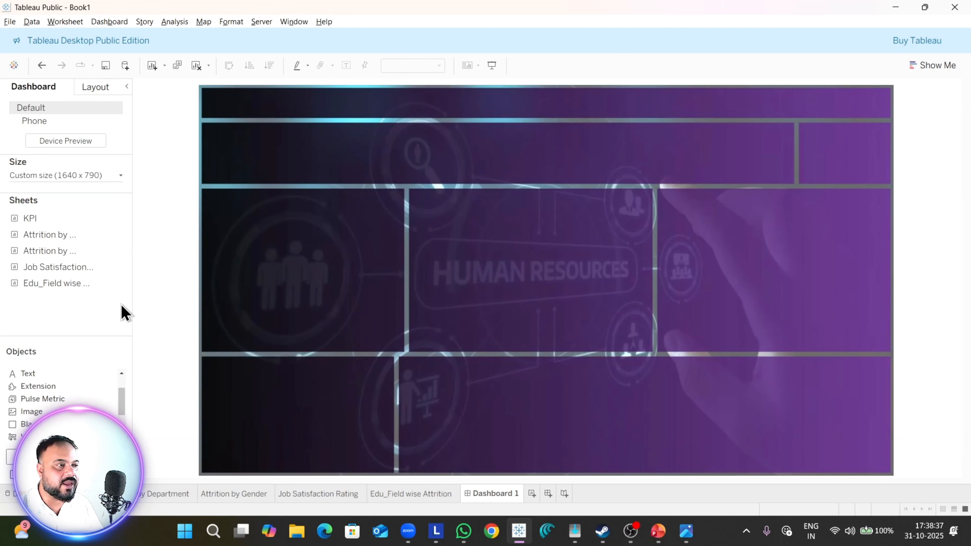
click(491, 66)
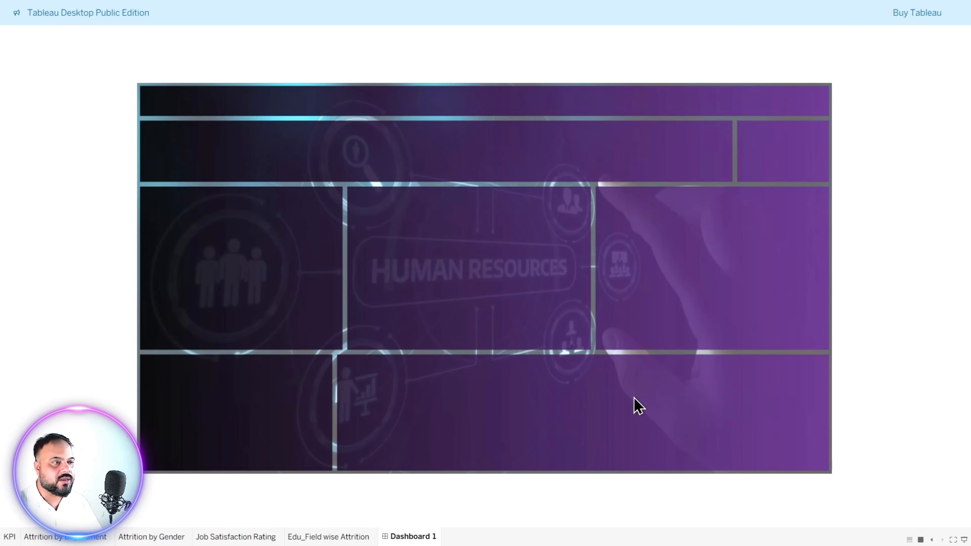
key(Escape)
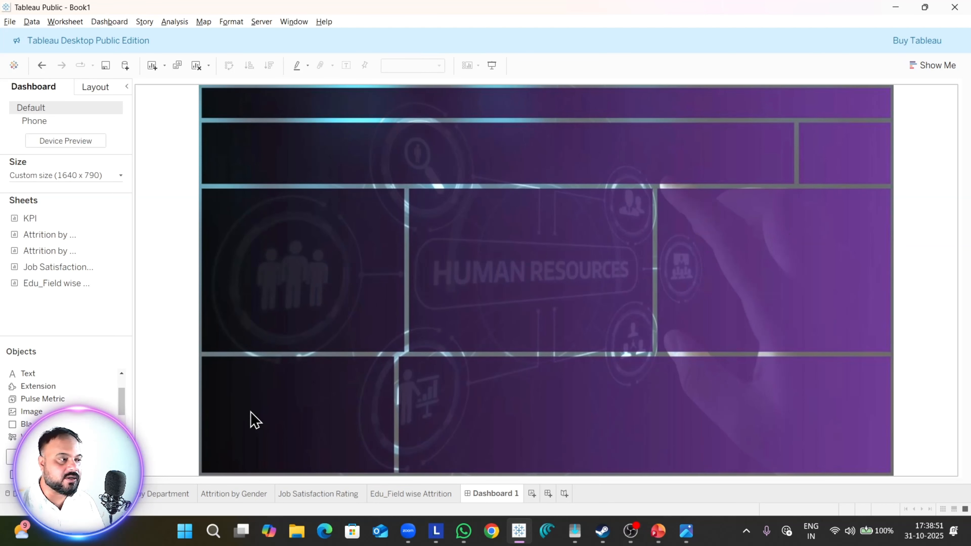
Step: Add a floating text object over the background image with the title HR ANALYTICS DASHBOARD
drag(36, 377, 414, 247)
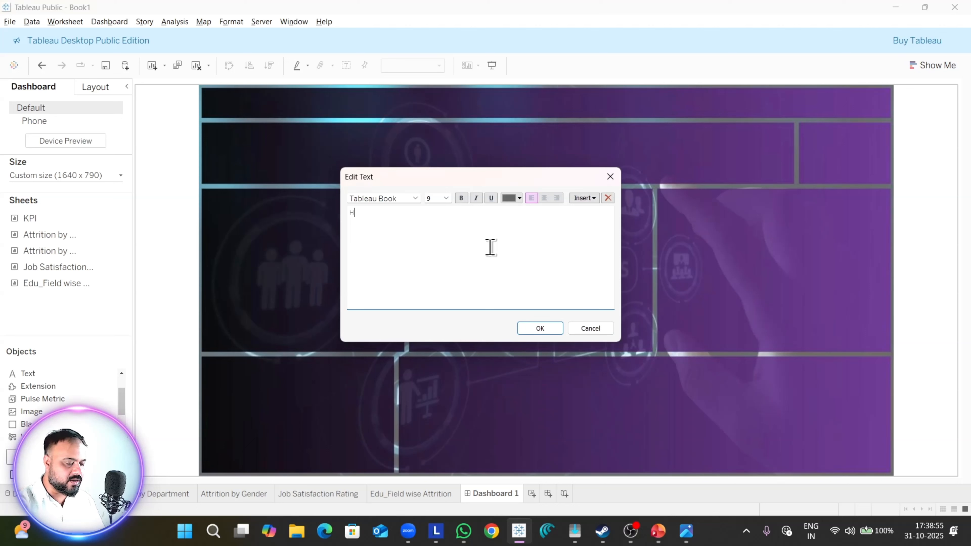
text(HR ANAL)
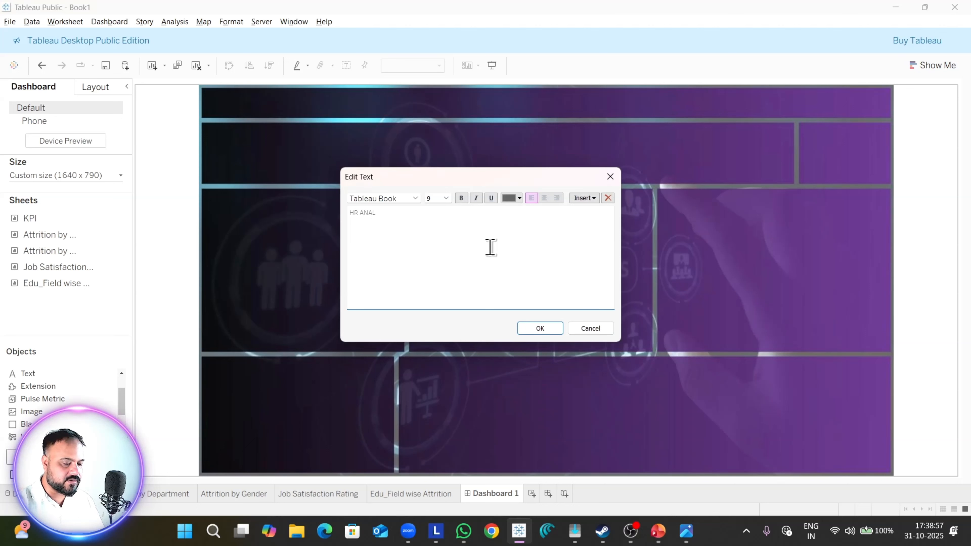
text(YTICS DASH)
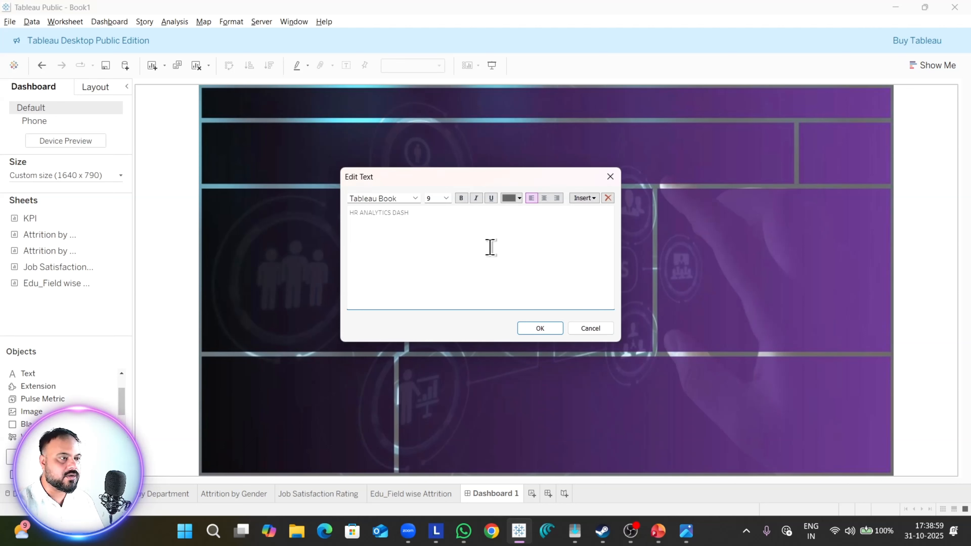
text(BOARD)
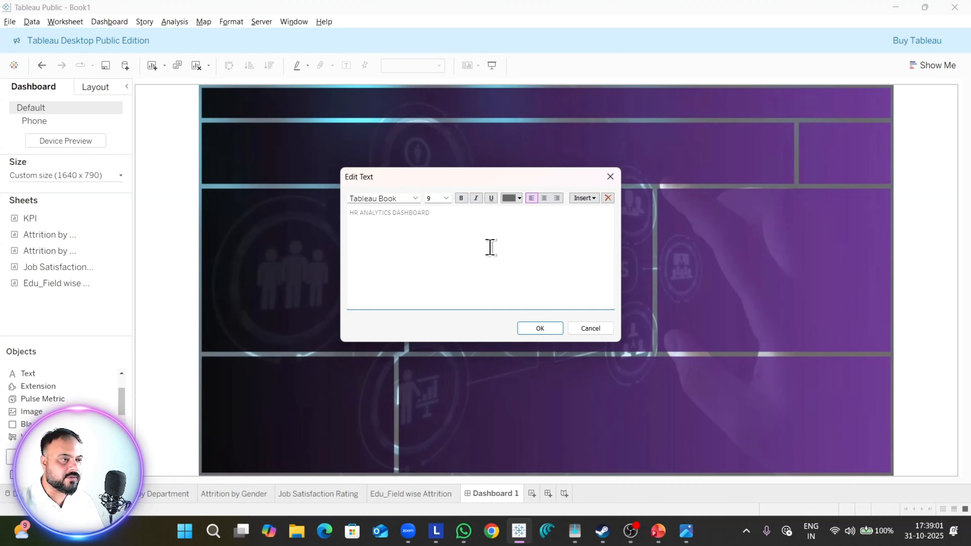
Step: Format the HR ANALYTICS DASHBOARD title text as yellow, centred Tableau Bold at size 24
key(ctrl+a)
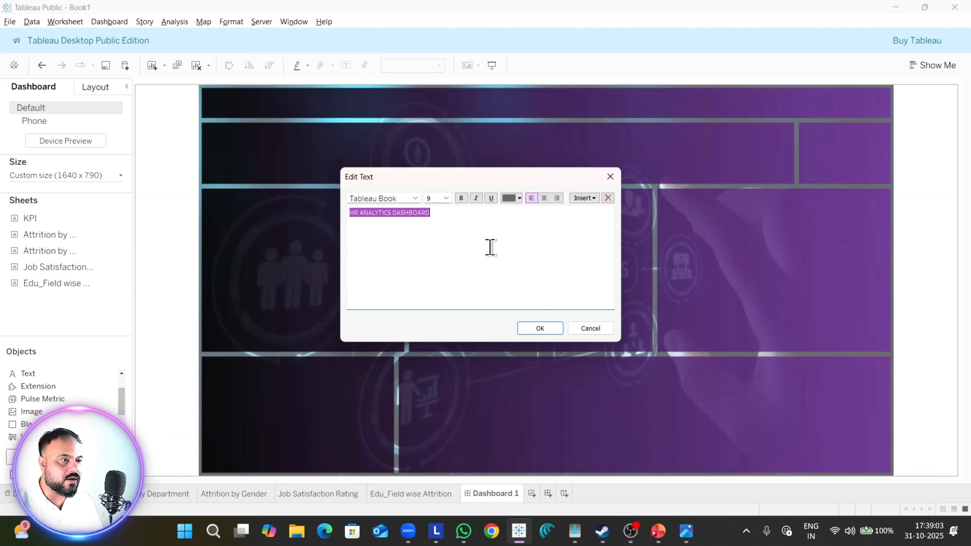
click(519, 202)
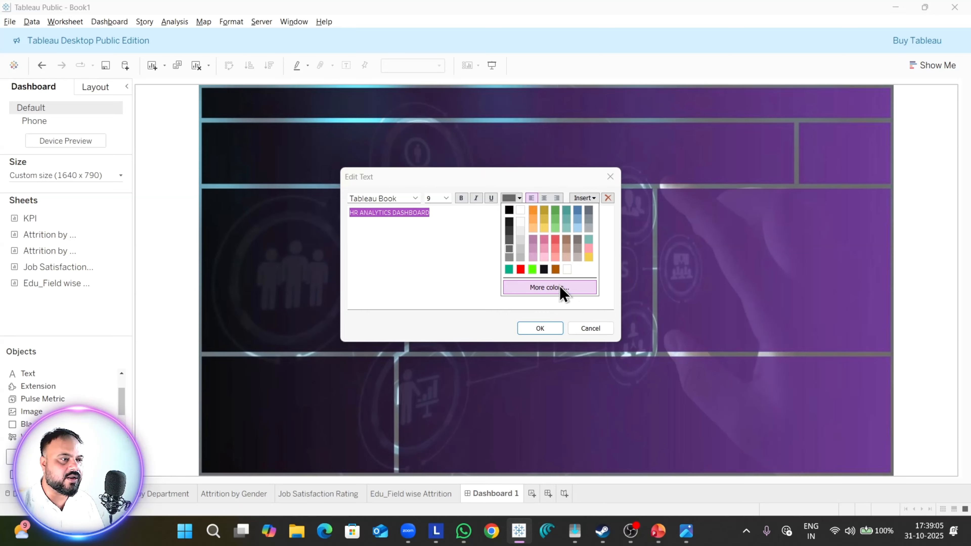
click(544, 229)
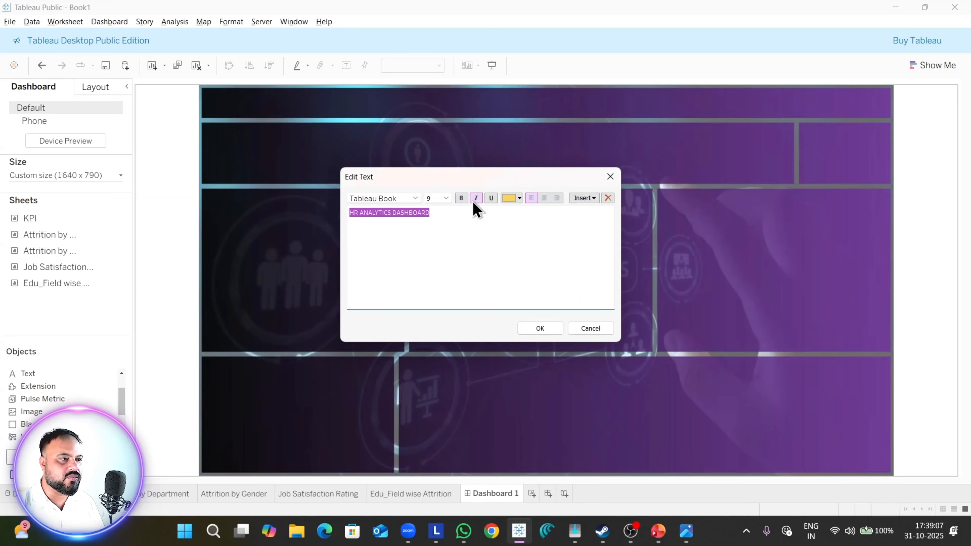
click(415, 198)
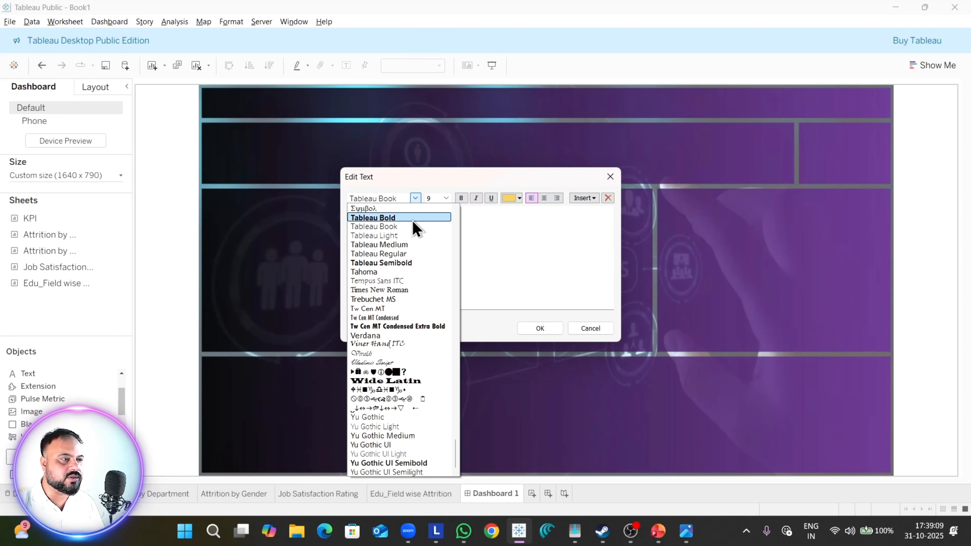
click(403, 220)
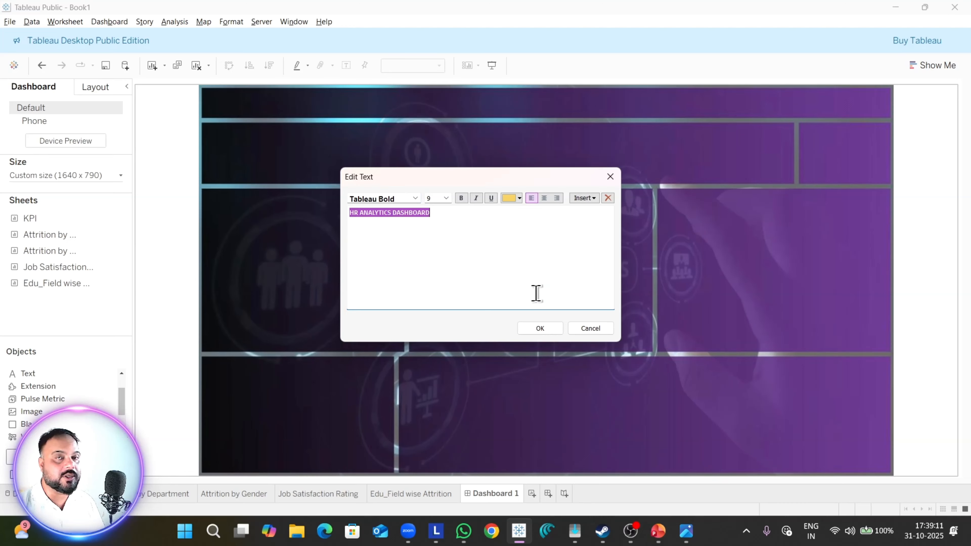
click(544, 198)
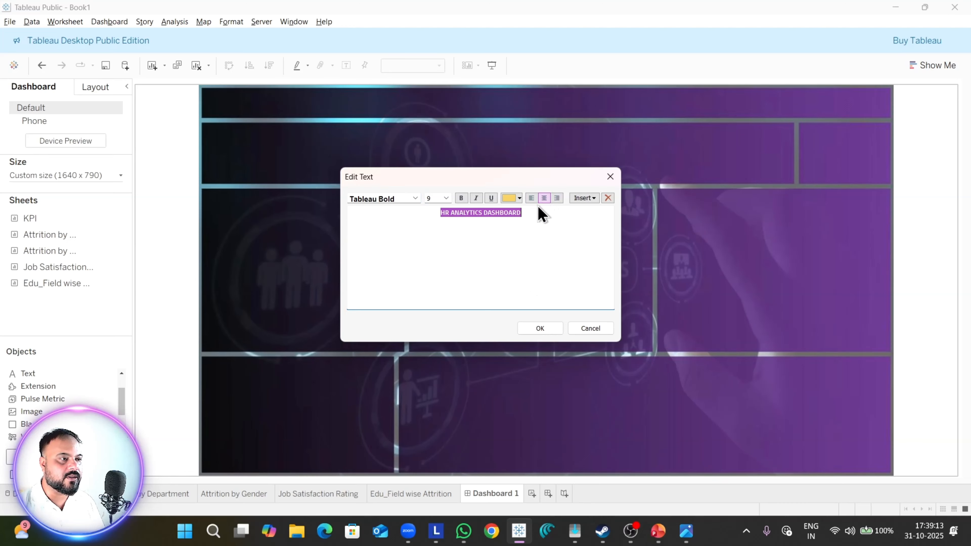
click(447, 199)
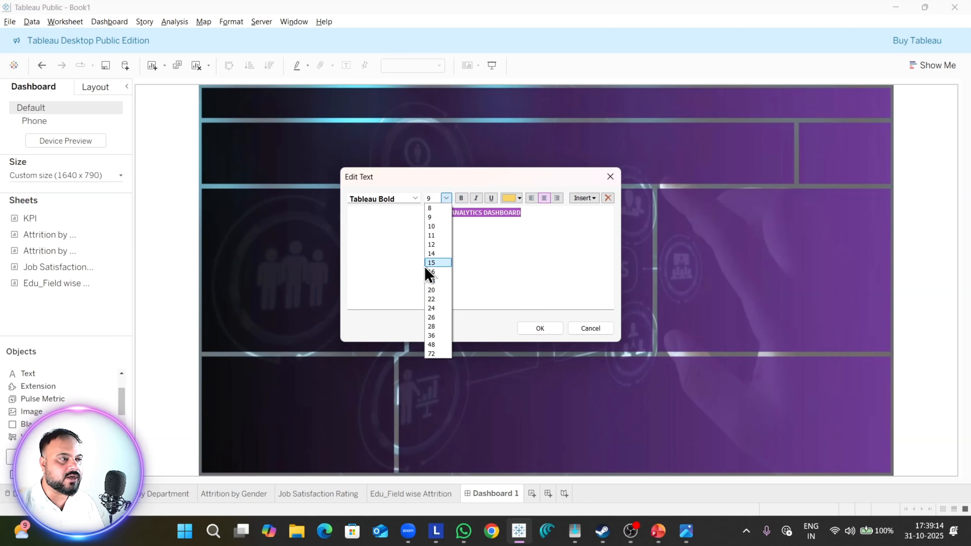
click(440, 302)
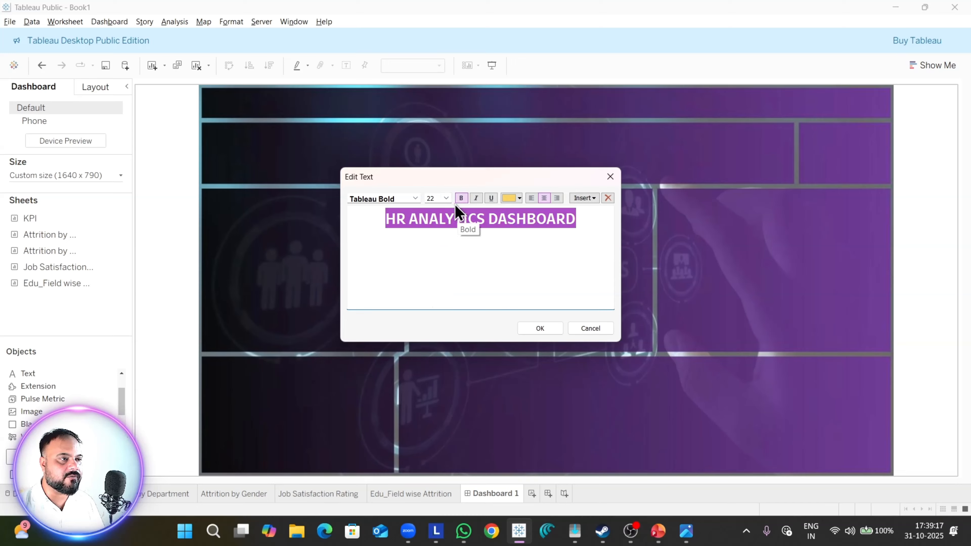
click(446, 198)
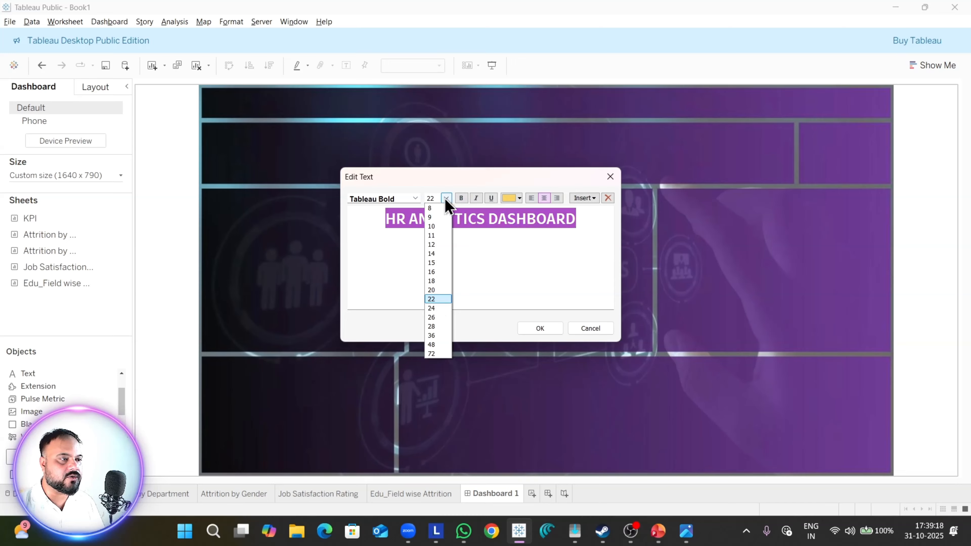
click(438, 308)
click(540, 328)
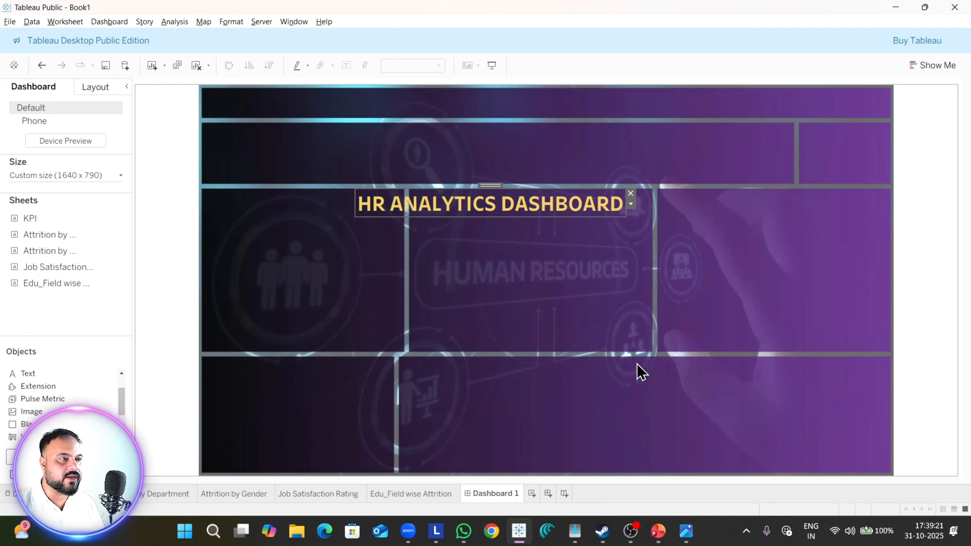
Step: Move the title text into the middle of the background's header band and preview the dashboard in presentation mode
drag(490, 185, 558, 84)
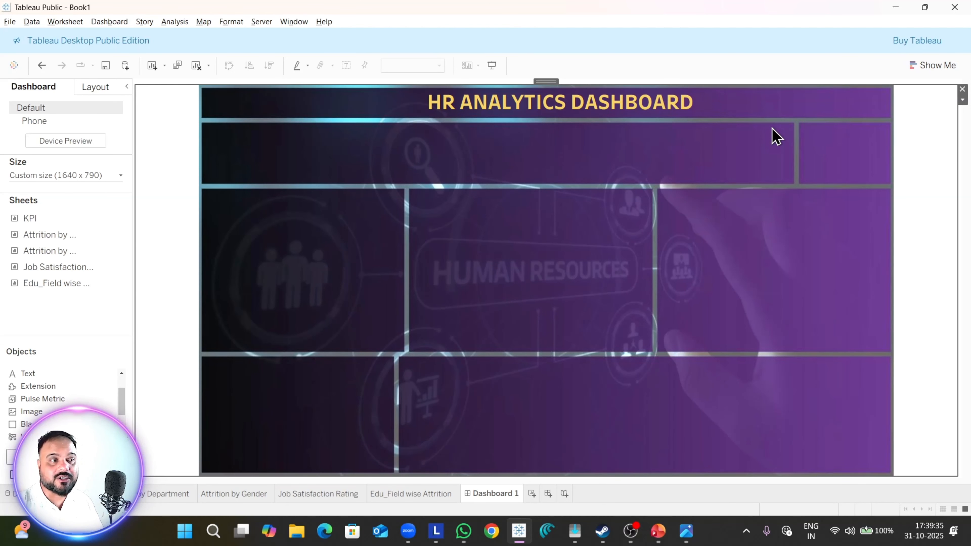
click(569, 111)
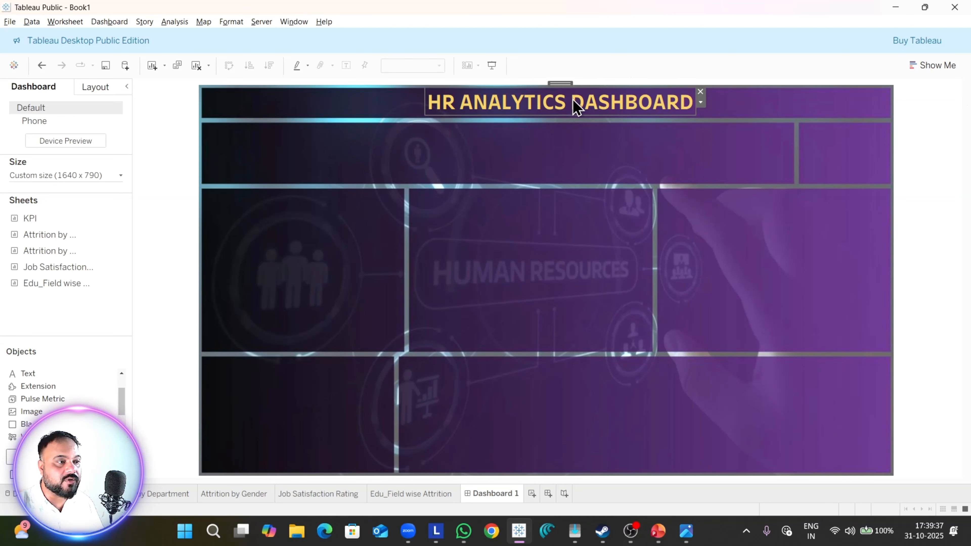
drag(570, 86, 561, 86)
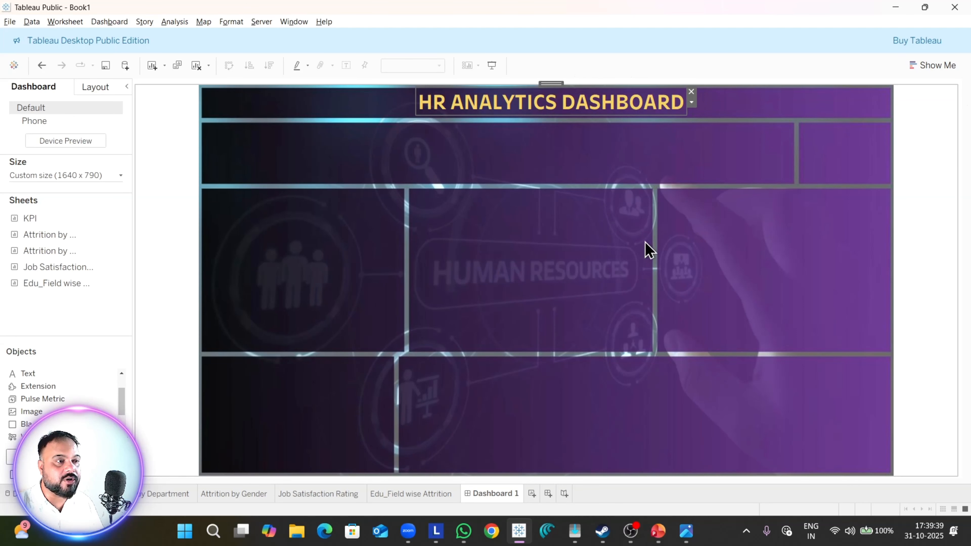
click(492, 65)
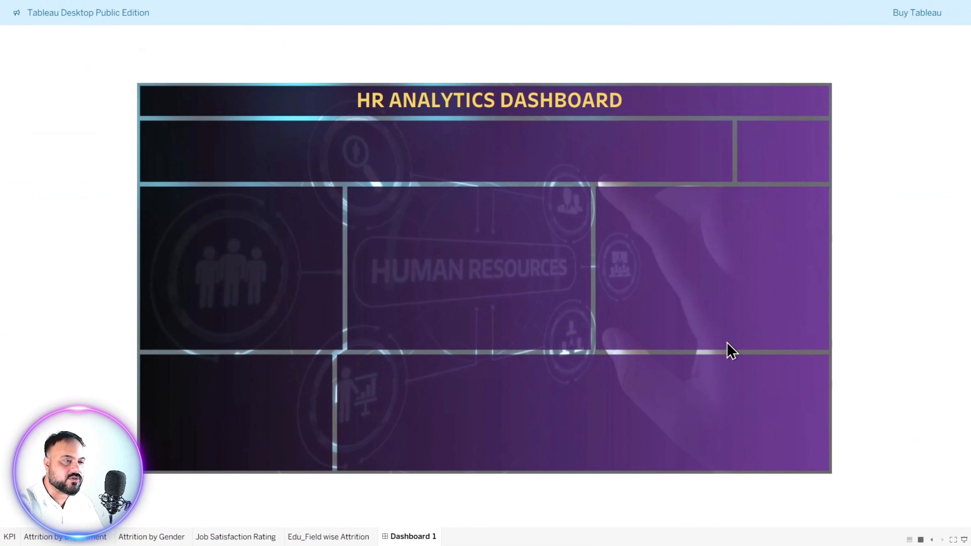
key(Escape)
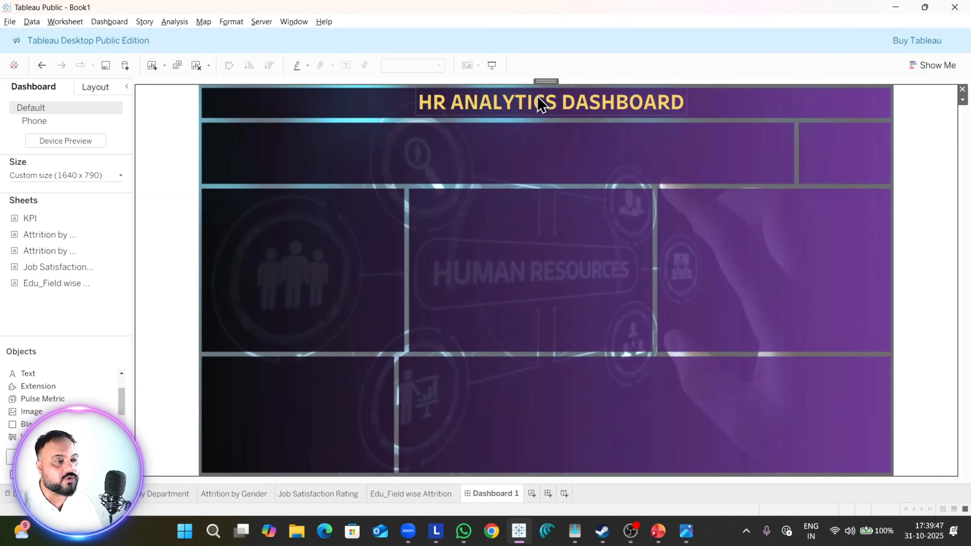
Step: Place the KPI sheet at the start of the band below the dashboard title and hide its sheet title
drag(56, 224, 204, 130)
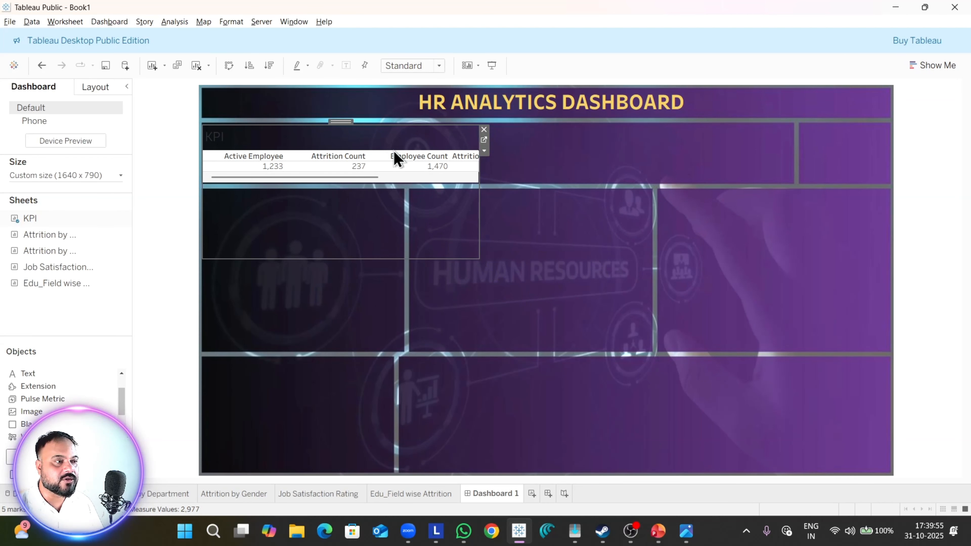
right_click(385, 132)
click(432, 166)
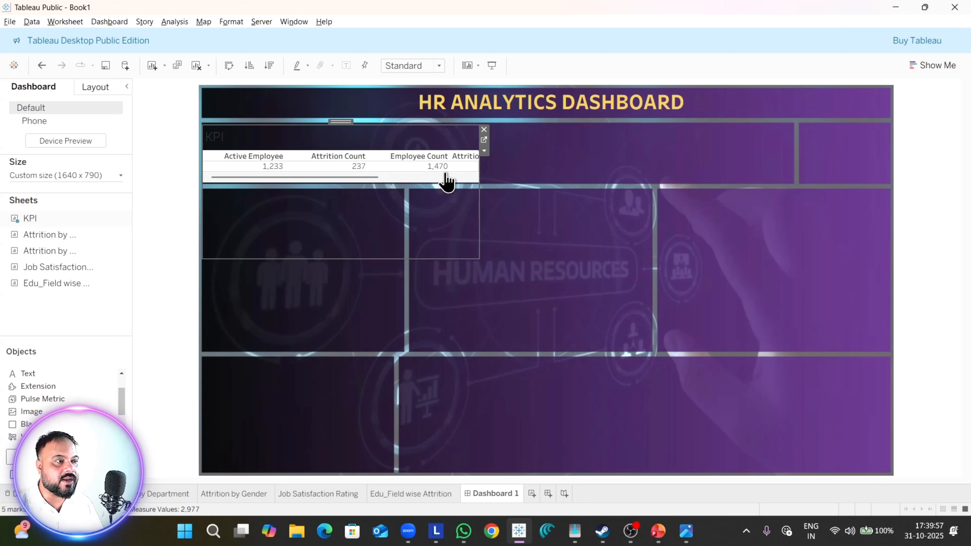
Step: Resize the KPI sheet to fill the wide band below the title and set its fit to Entire View
drag(480, 244, 790, 183)
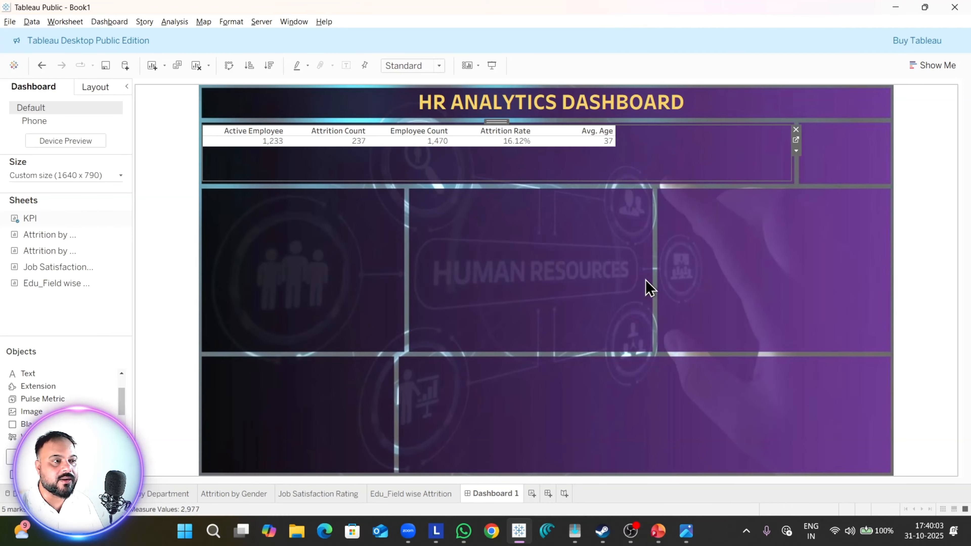
click(413, 65)
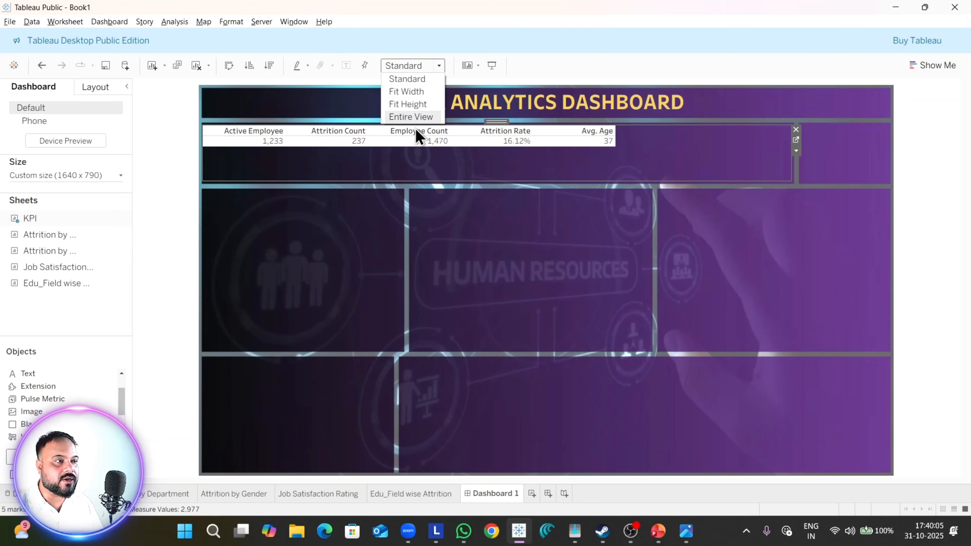
click(413, 117)
click(551, 233)
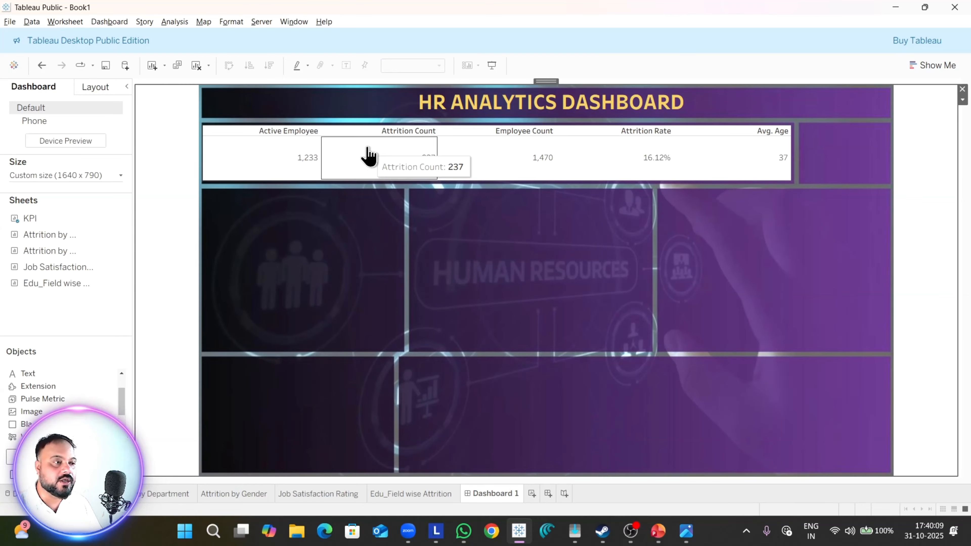
Step: Open the KPI sheet's formatting and set the worksheet shading to None
click(269, 163)
right_click(270, 159)
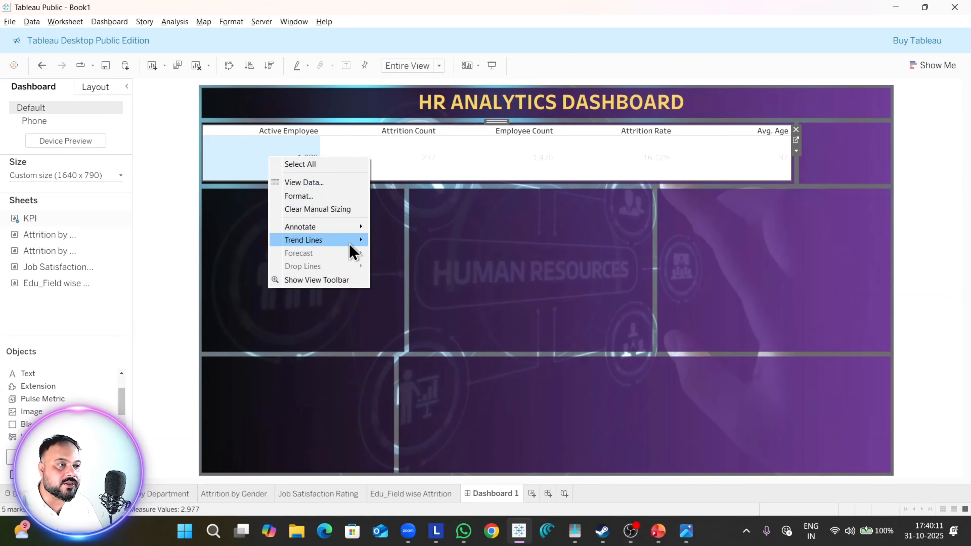
click(331, 196)
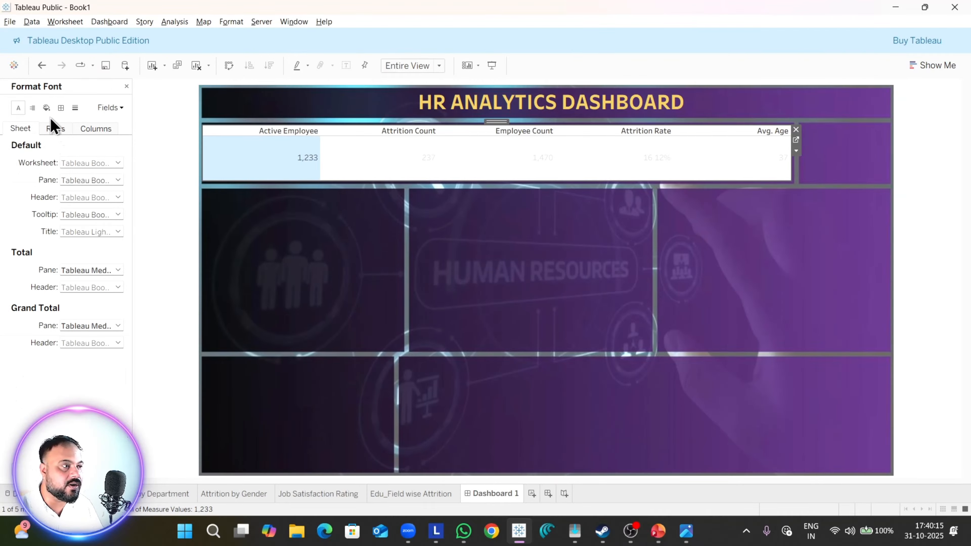
click(46, 107)
click(32, 108)
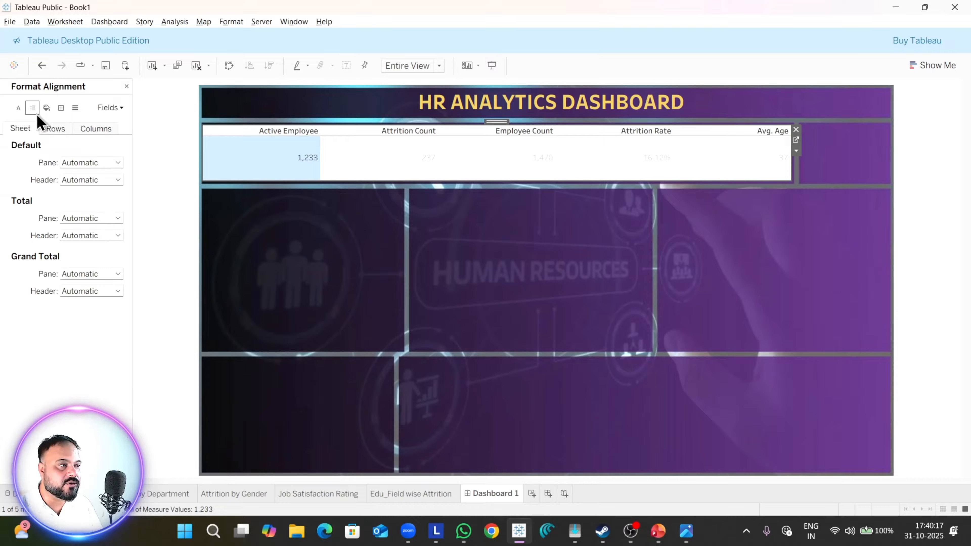
click(18, 108)
click(60, 107)
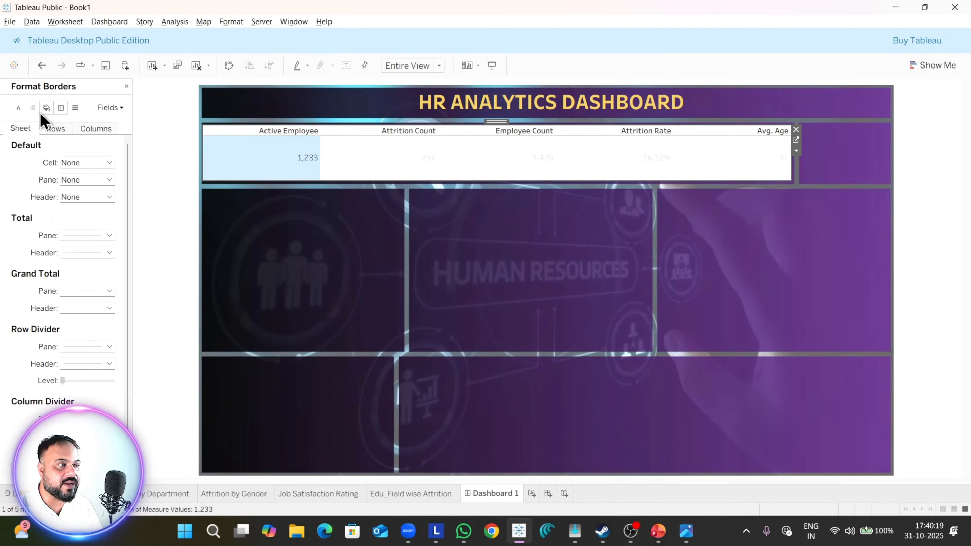
click(32, 108)
click(18, 111)
click(110, 163)
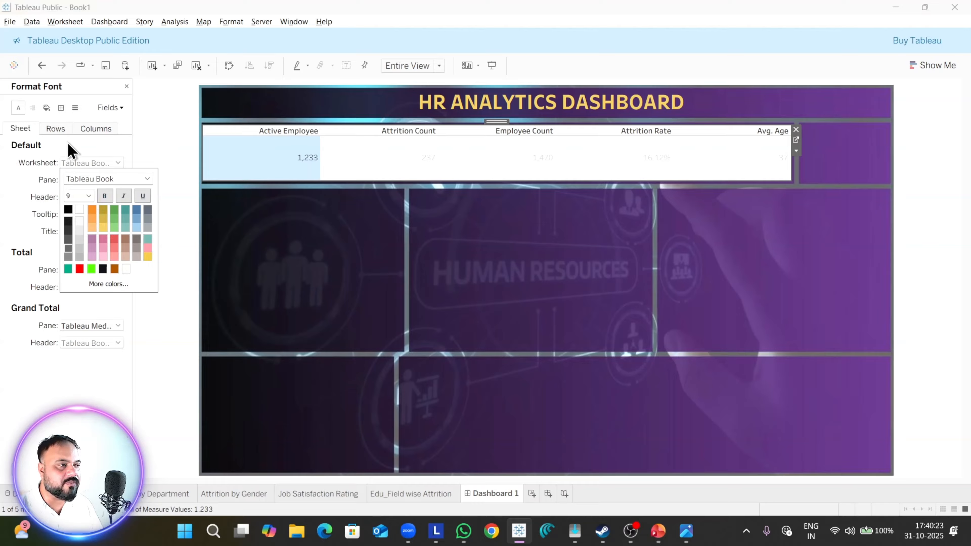
click(46, 108)
click(88, 162)
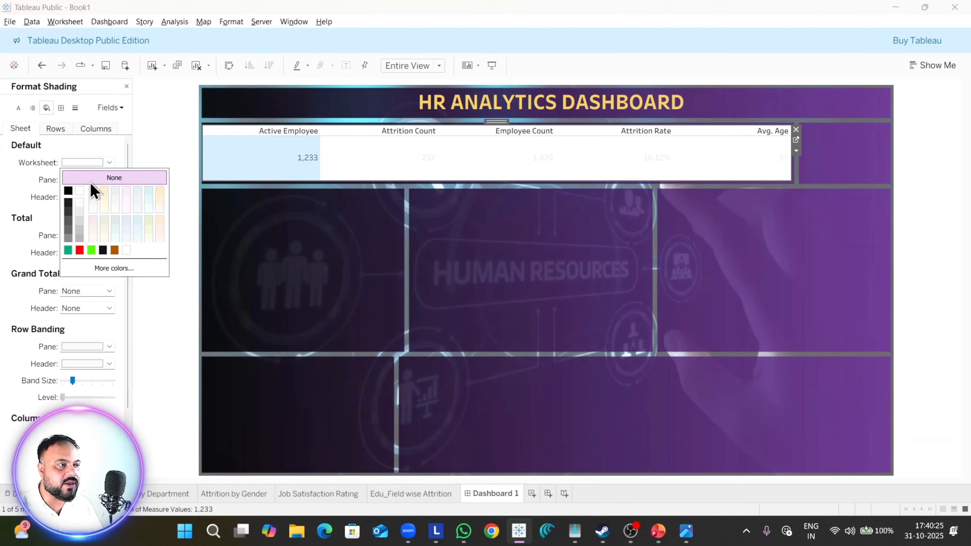
click(92, 179)
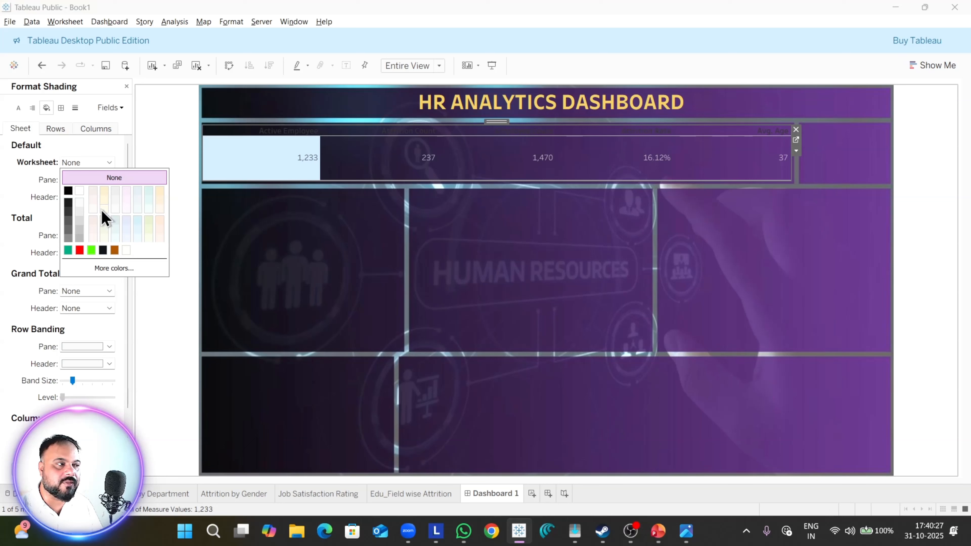
Step: Set the KPI sheet's worksheet font to size 12, yellow and bold
click(18, 108)
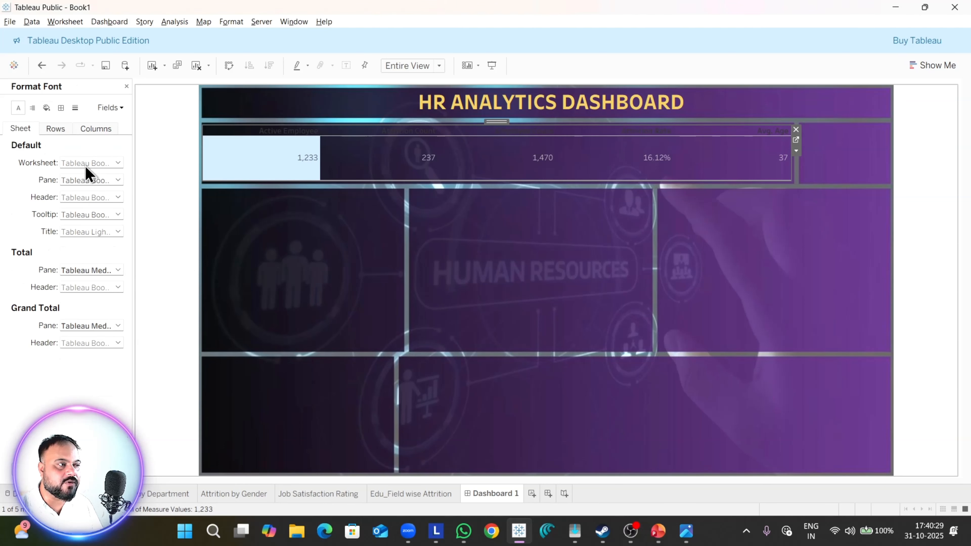
click(85, 165)
click(88, 196)
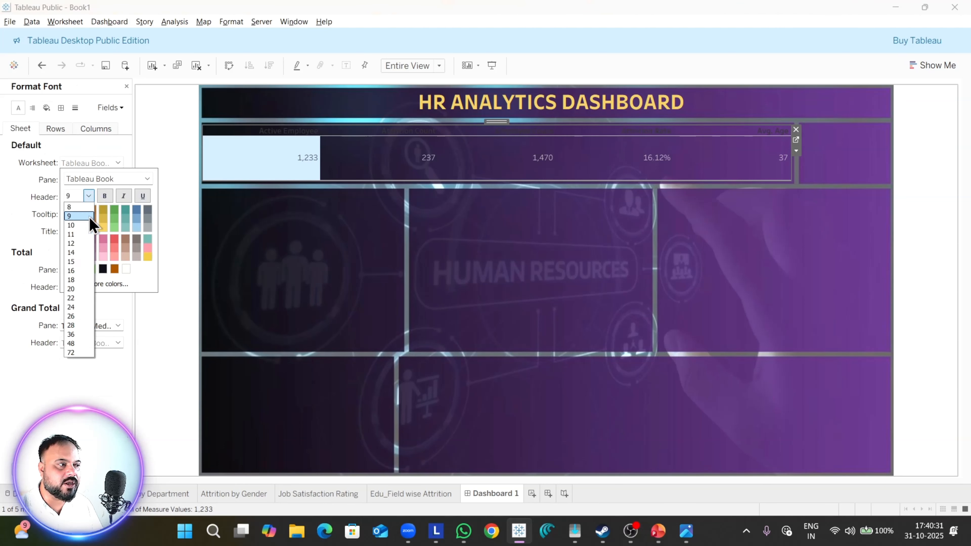
click(79, 244)
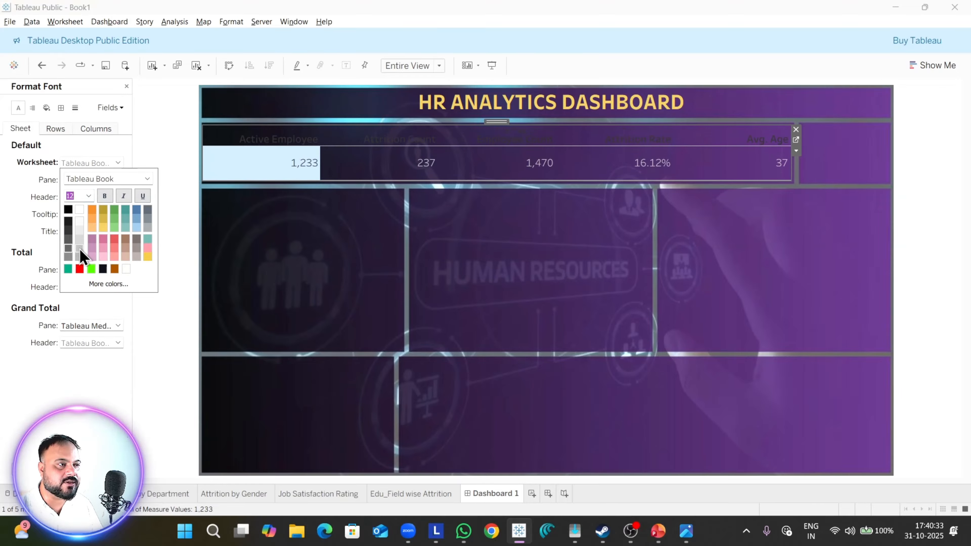
click(103, 228)
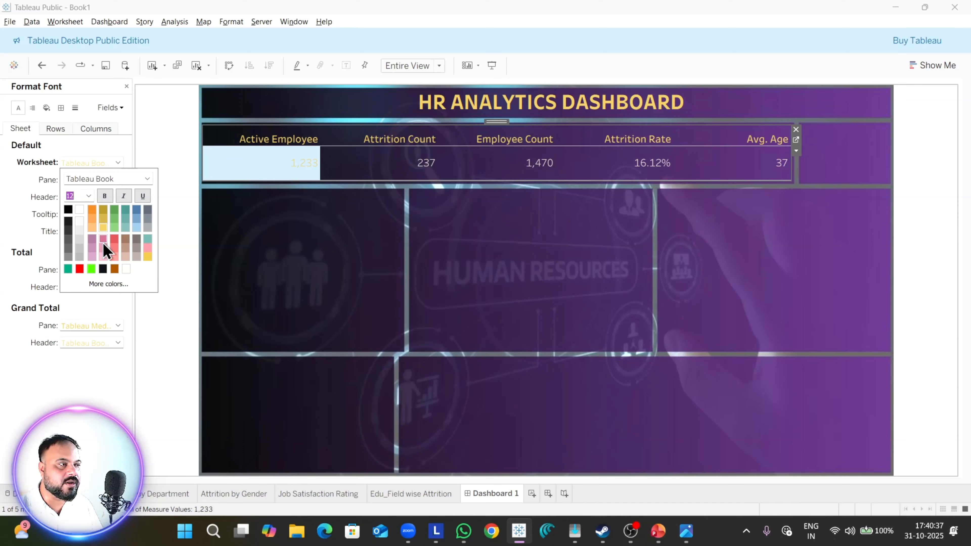
click(107, 202)
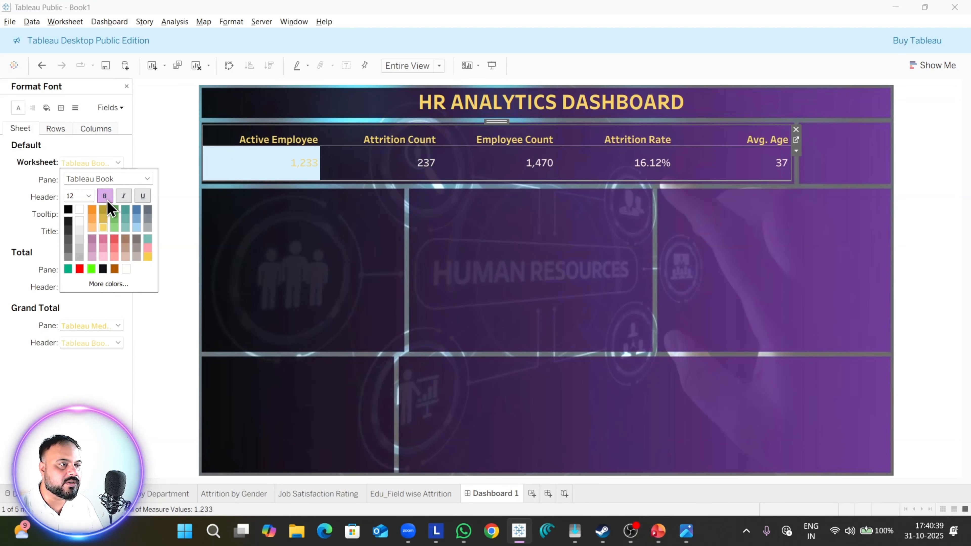
click(28, 233)
Step: Set the KPI sheet's pane font colour to white and its worksheet font size to 14
click(113, 181)
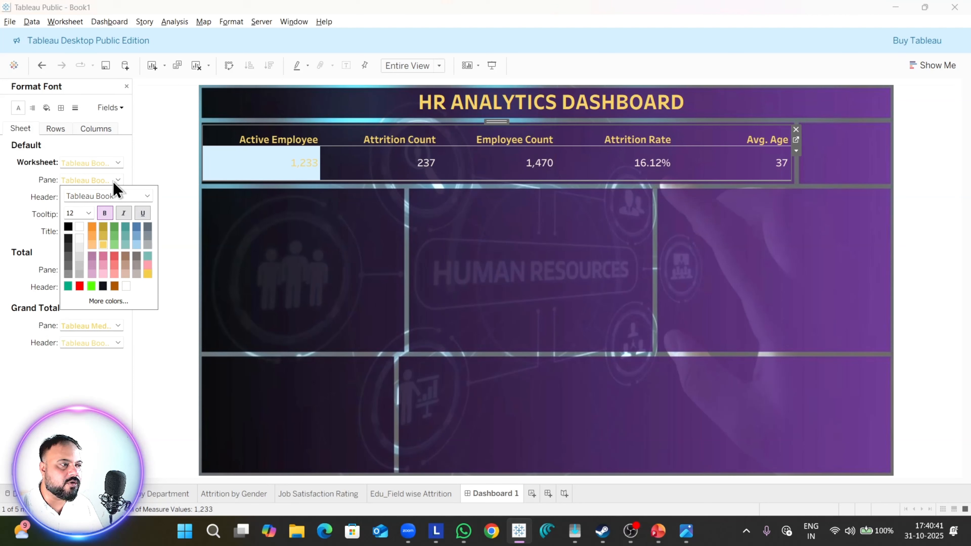
click(81, 229)
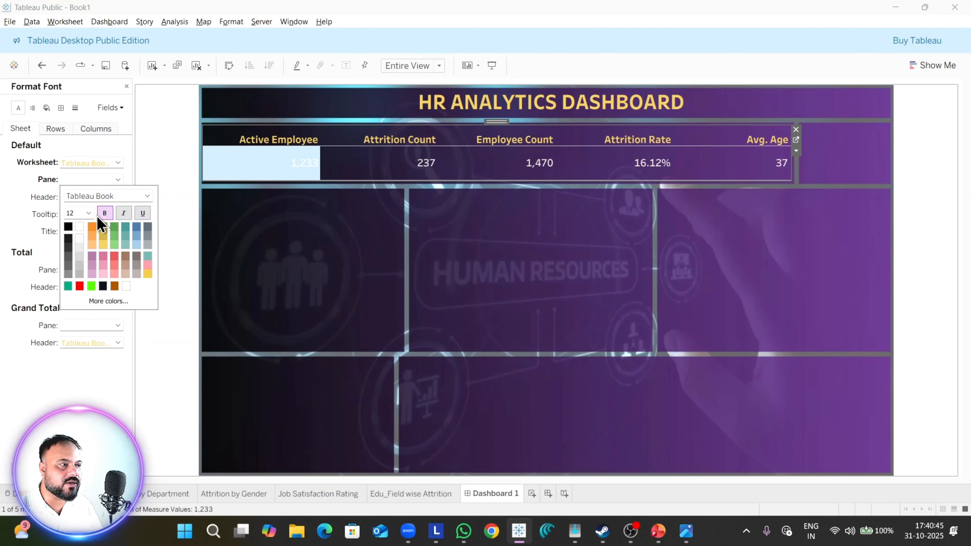
click(82, 164)
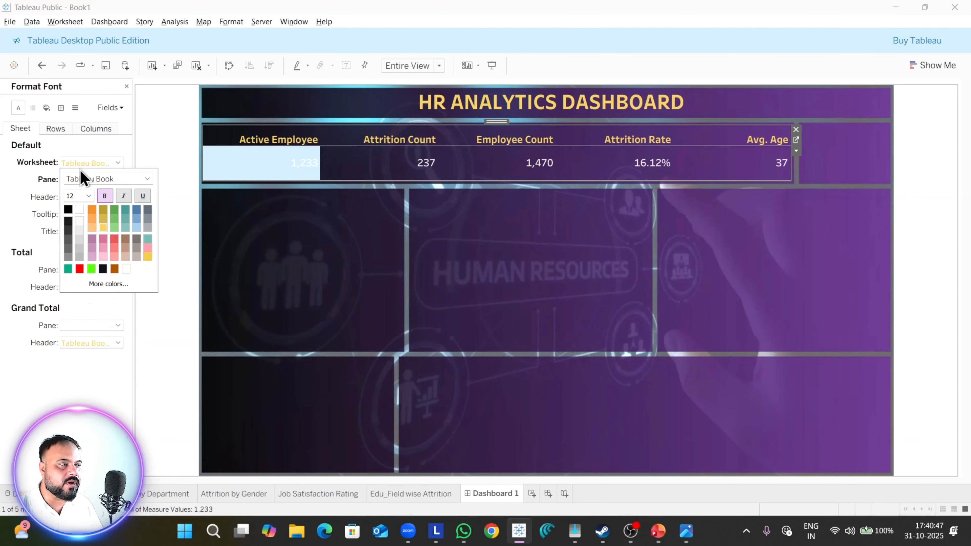
click(88, 196)
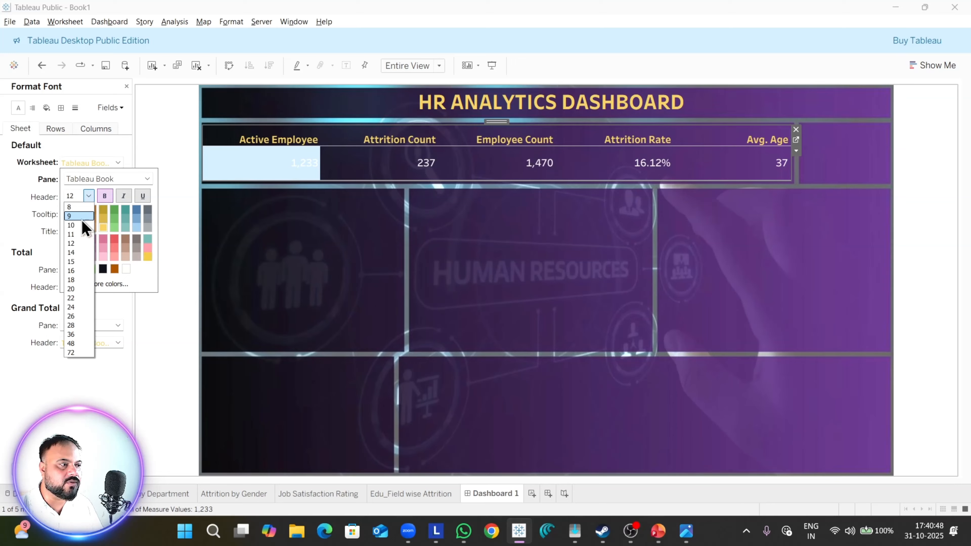
click(78, 253)
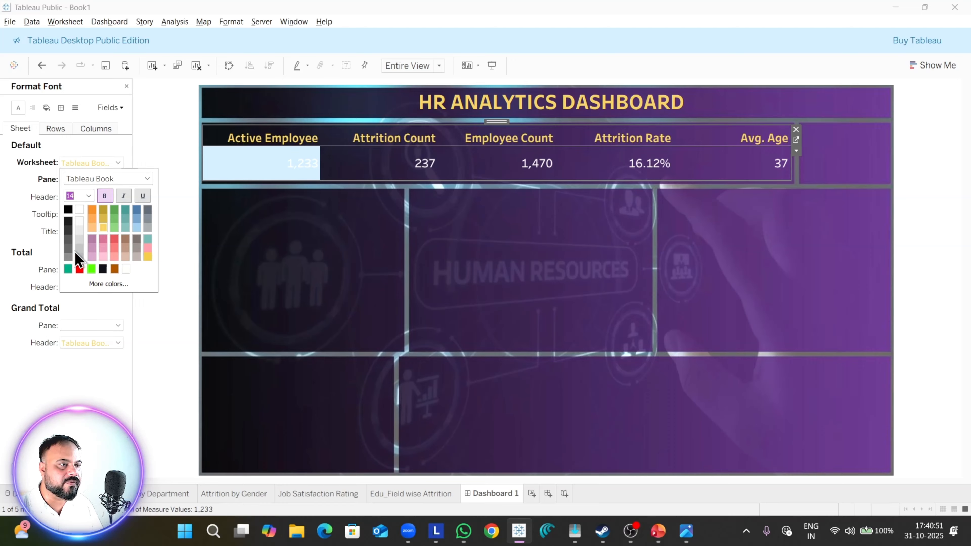
Step: Set the KPI sheet's pane font size to 12
click(43, 224)
click(77, 196)
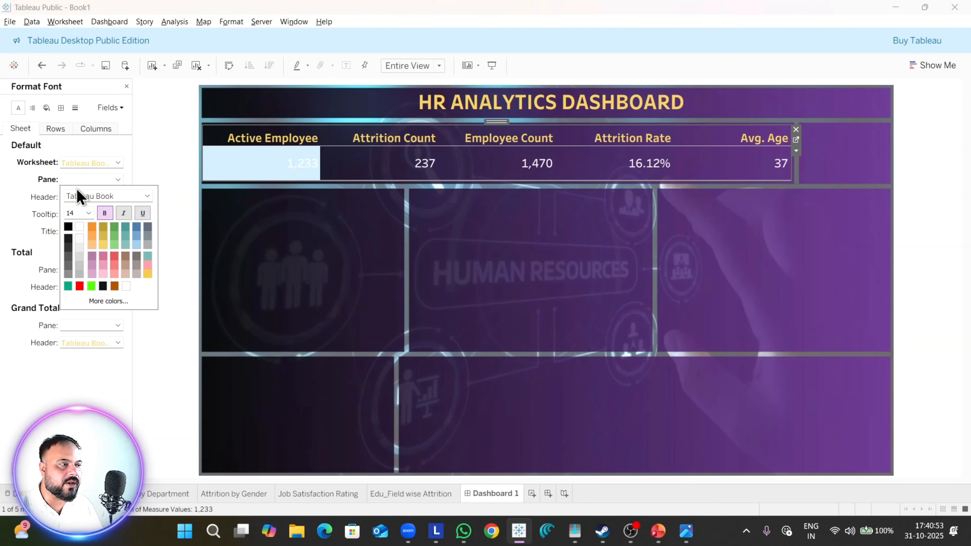
click(88, 213)
click(76, 261)
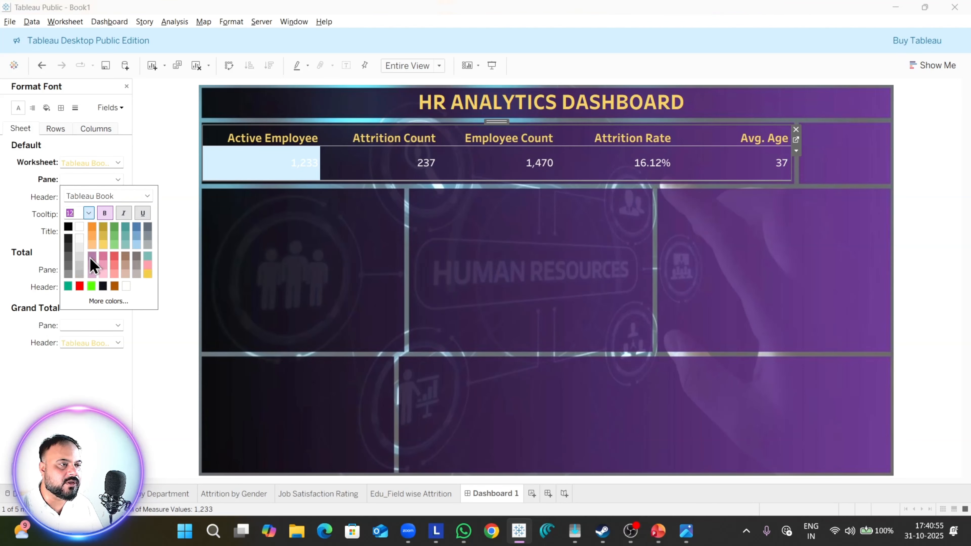
click(39, 203)
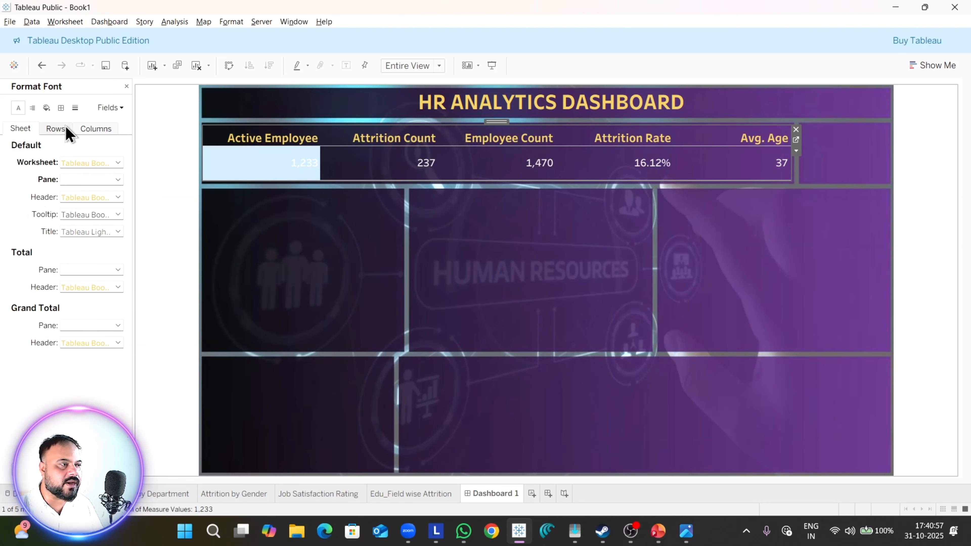
Step: Set the horizontal alignment of the KPI sheet's pane to Center
click(33, 108)
click(97, 168)
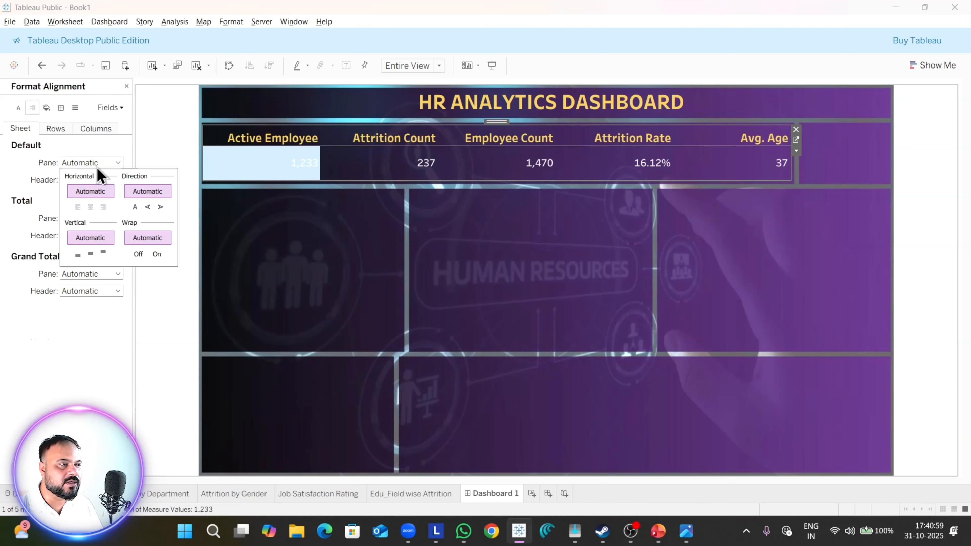
click(90, 206)
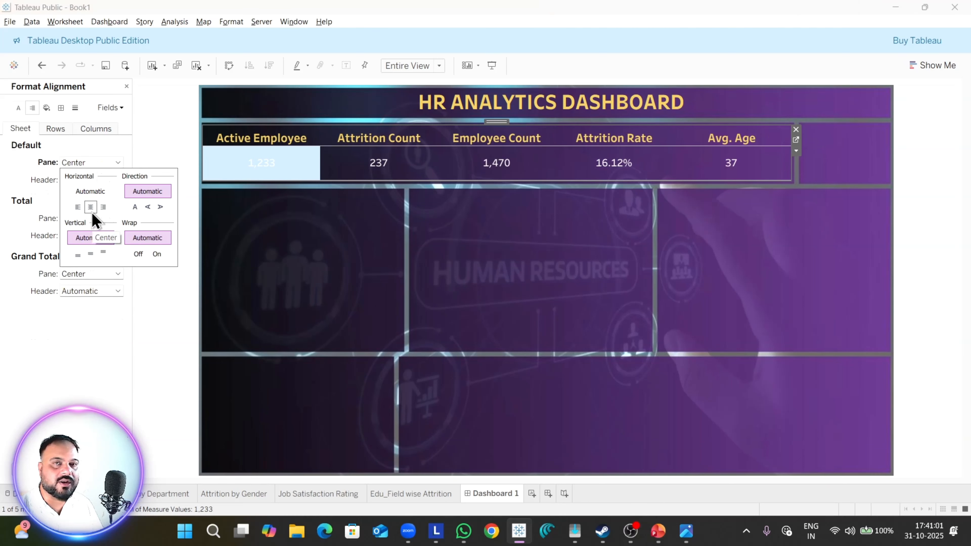
click(75, 109)
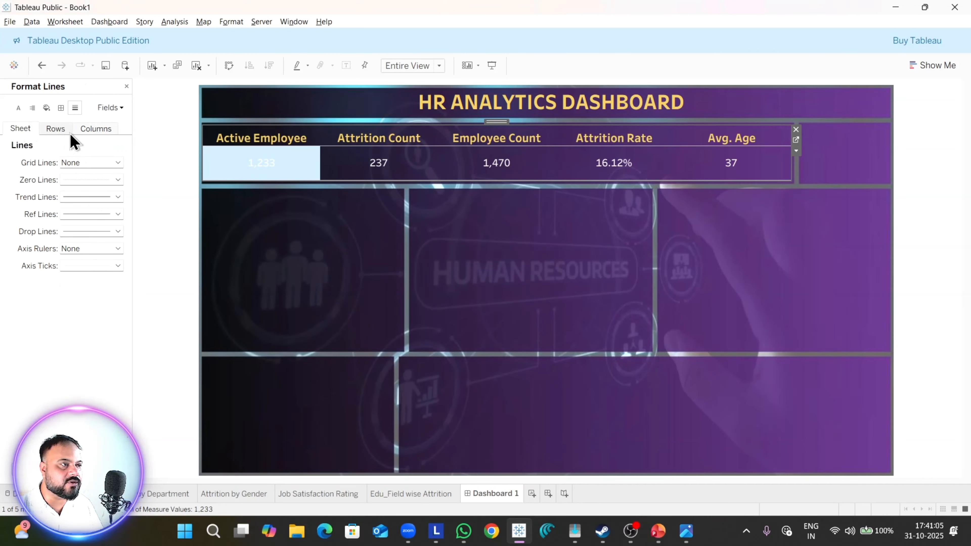
click(92, 163)
click(80, 175)
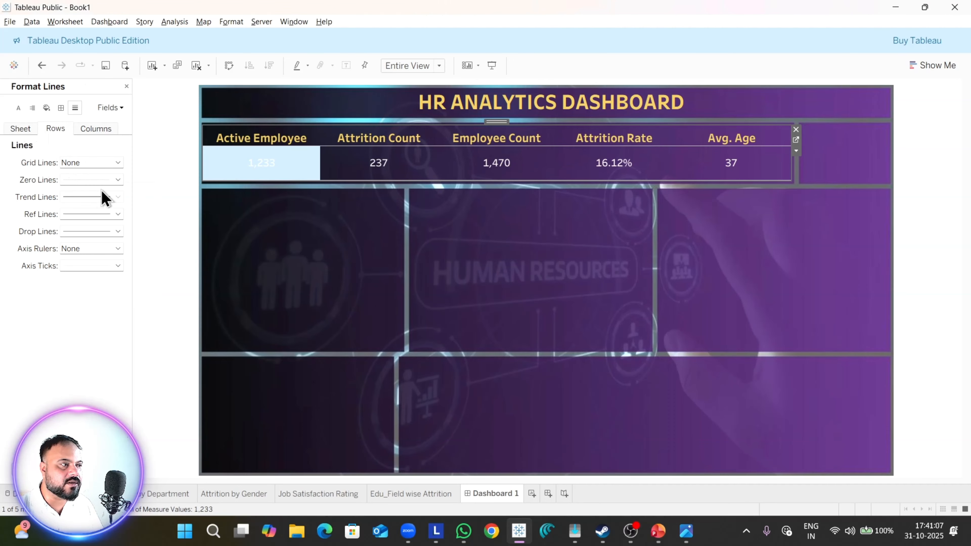
click(104, 183)
click(99, 129)
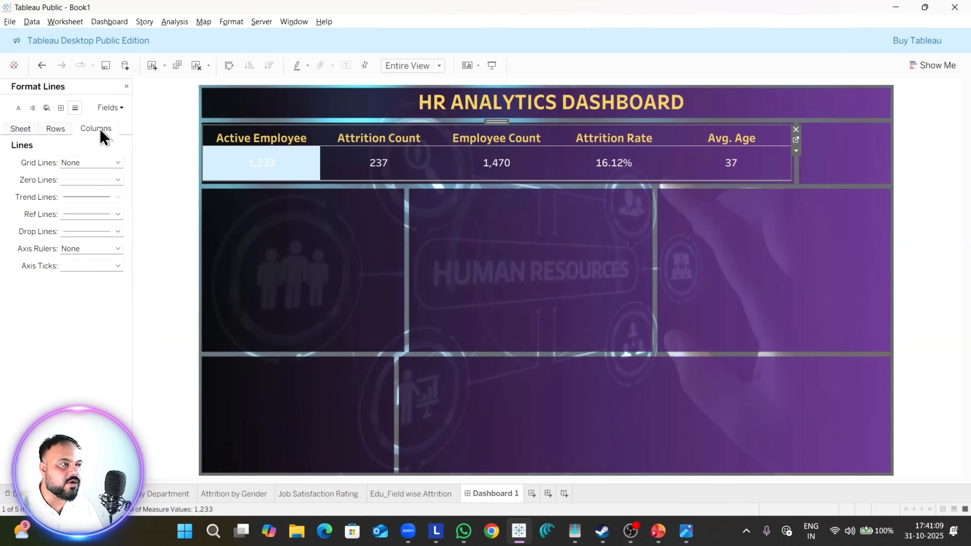
click(31, 131)
Step: Set the KPI sheet's row divider border for the pane to None
click(61, 108)
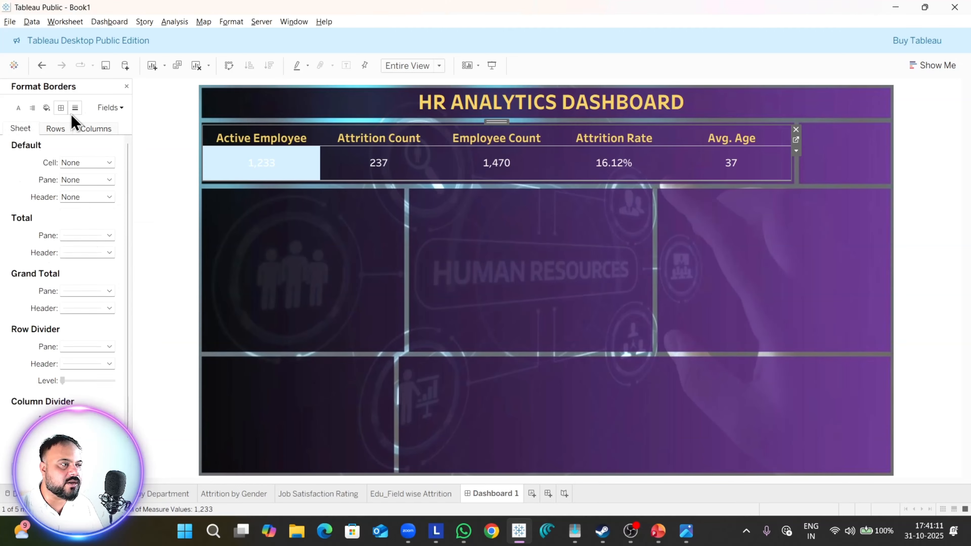
click(62, 132)
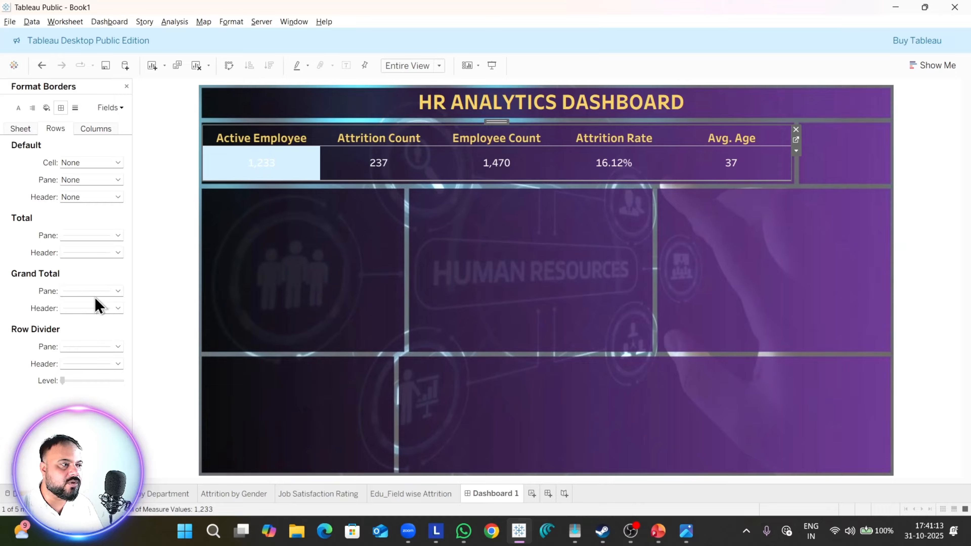
click(88, 348)
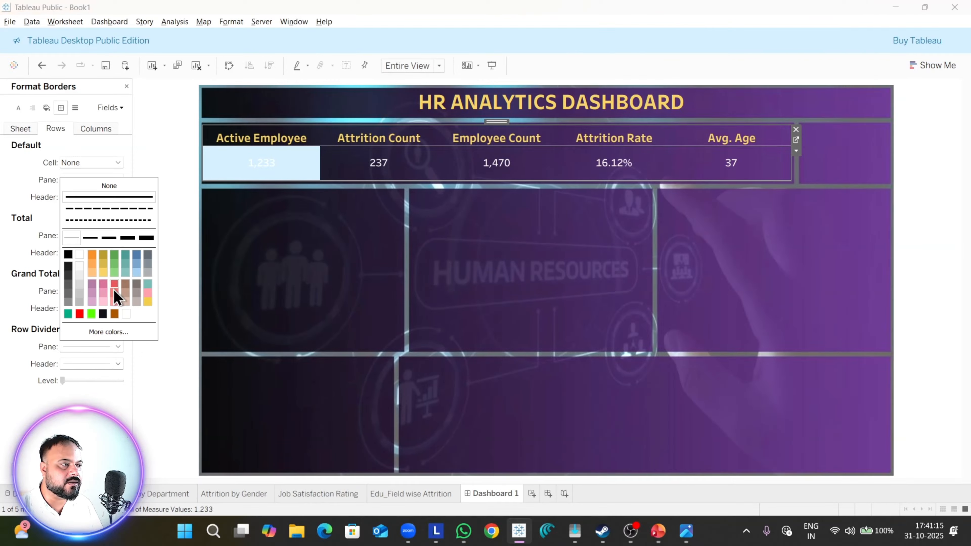
click(103, 186)
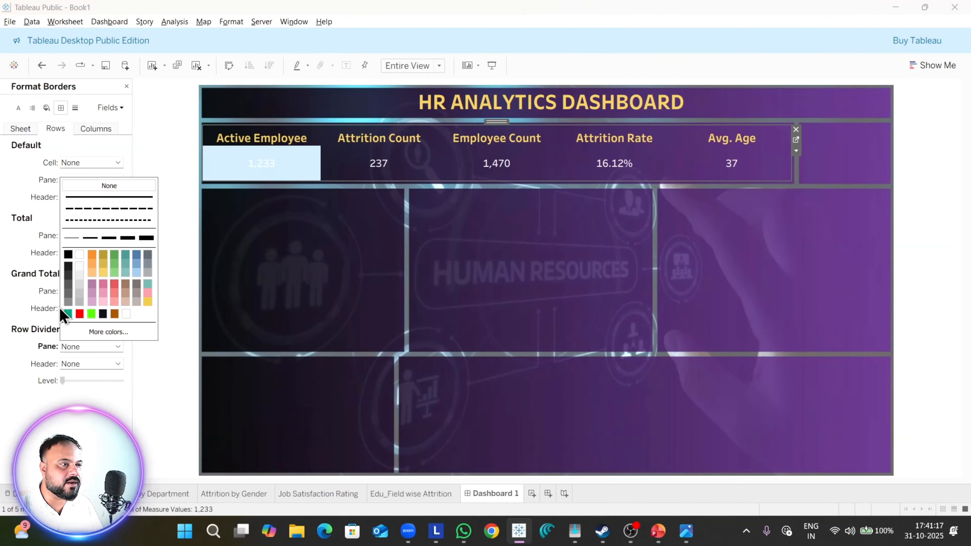
click(14, 340)
Step: Deselect the Active Employee value and preview the dashboard in presentation mode
click(706, 307)
click(313, 169)
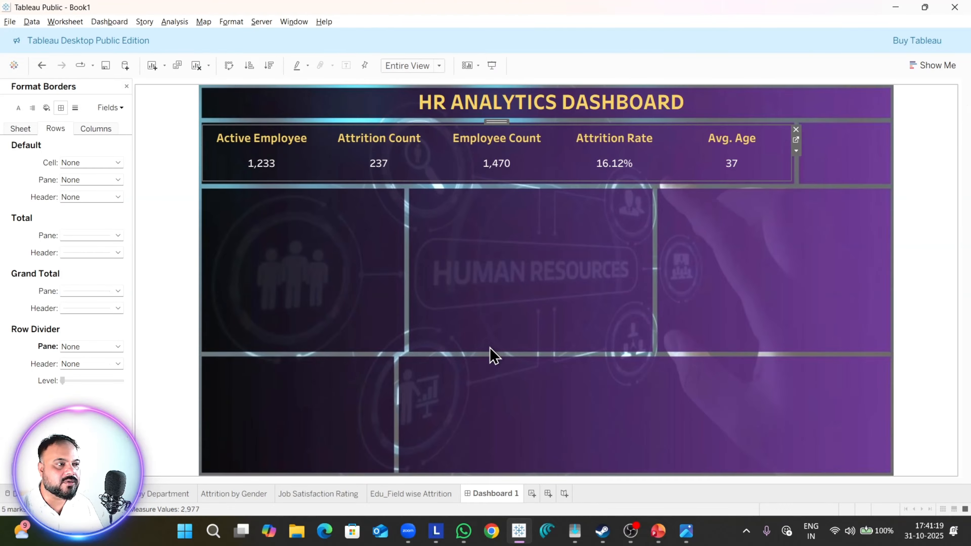
click(491, 347)
click(498, 63)
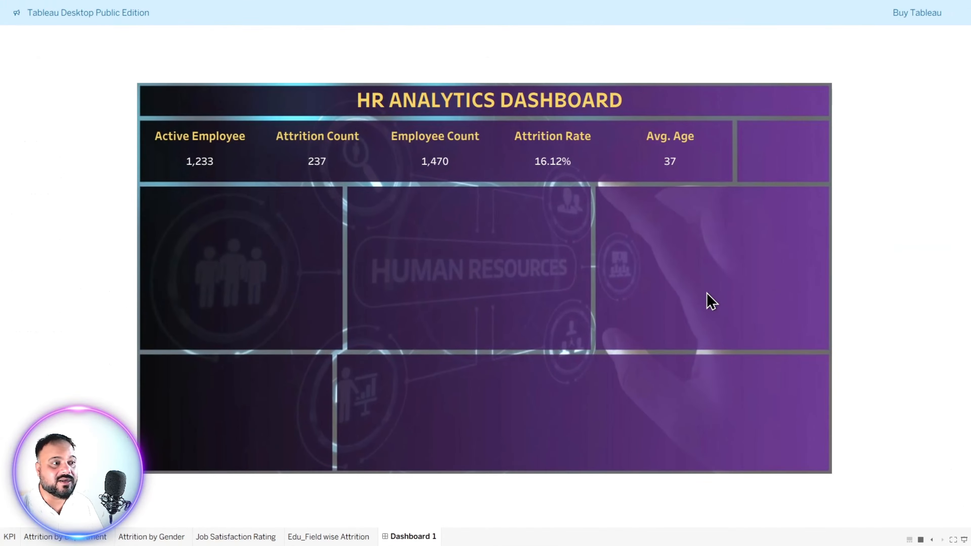
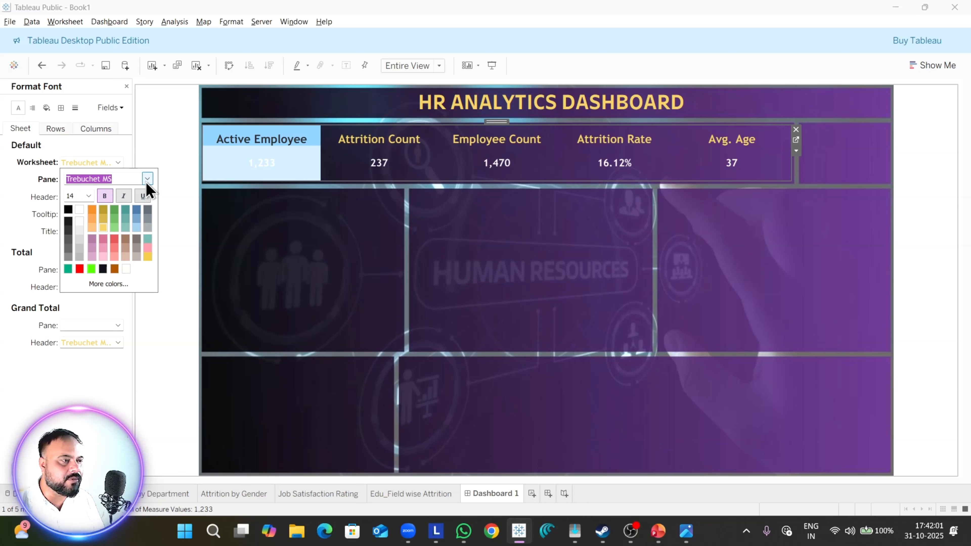
Step: Clear the selection of the Active Employee value in the KPI sheet and close its font formatting
click(165, 221)
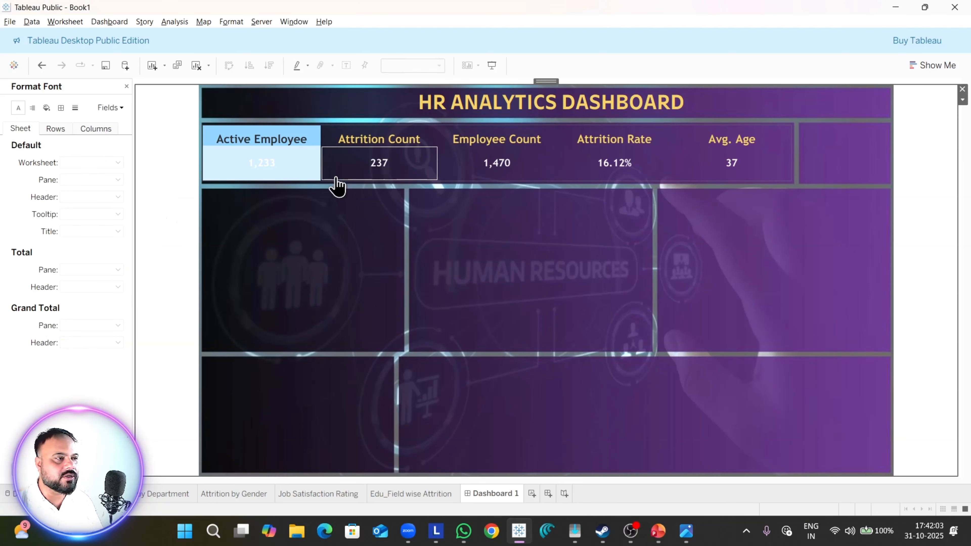
click(310, 177)
click(442, 284)
click(299, 180)
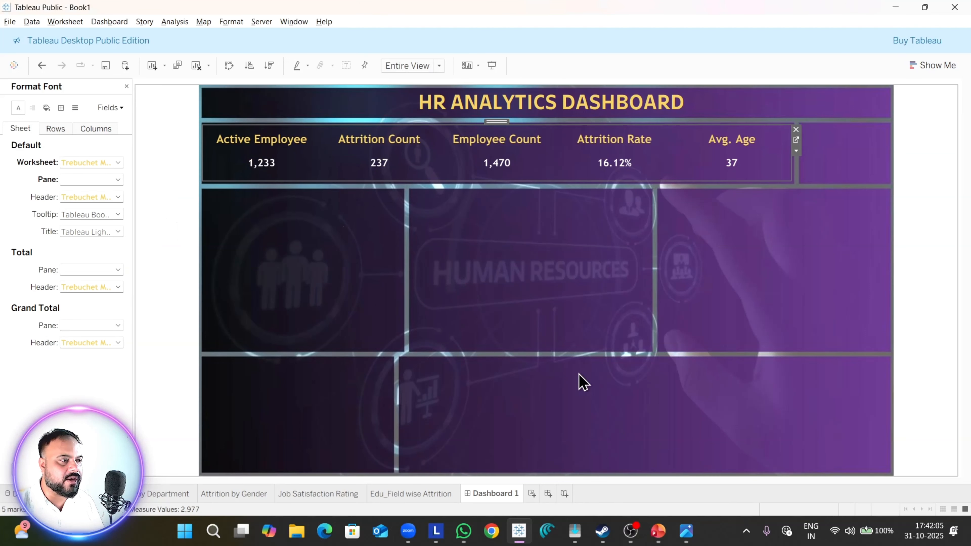
click(501, 230)
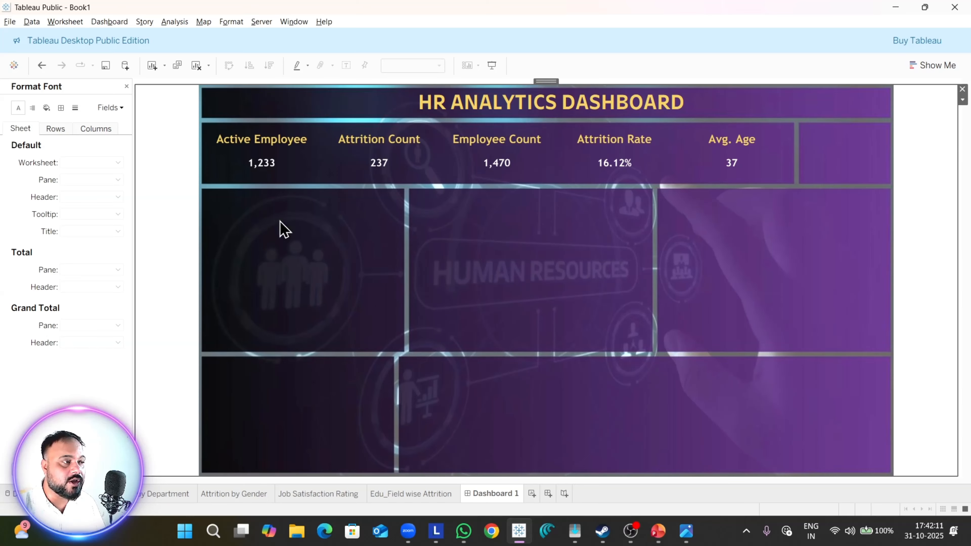
click(127, 86)
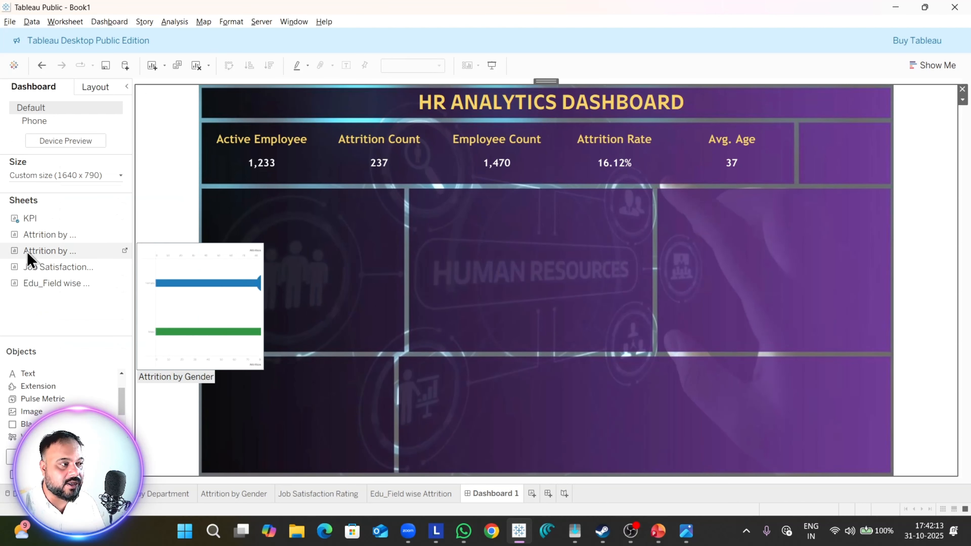
Step: Add the Attrition by Department sheet to the dashboard, fit it into the first frame below the KPIs, and remove its color legend
drag(39, 239, 297, 237)
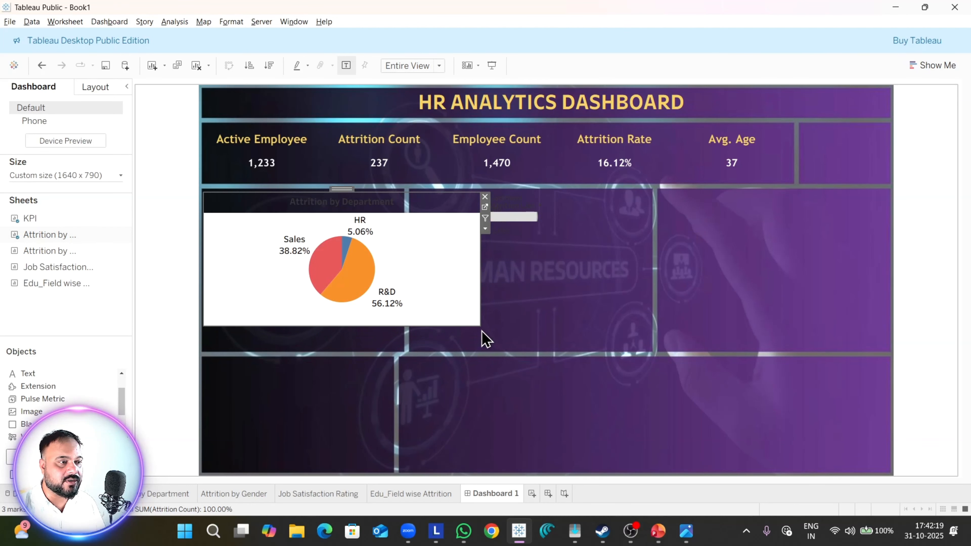
drag(478, 328, 402, 354)
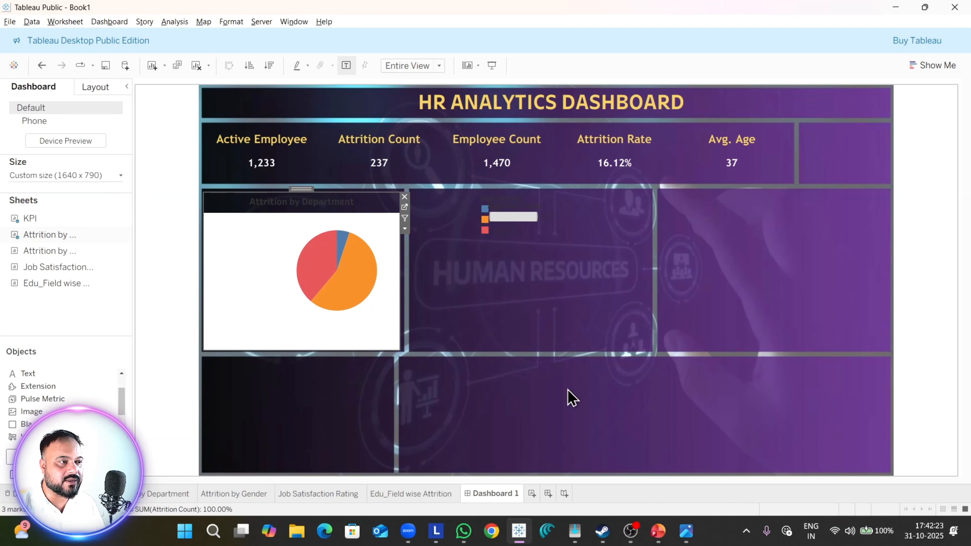
click(559, 330)
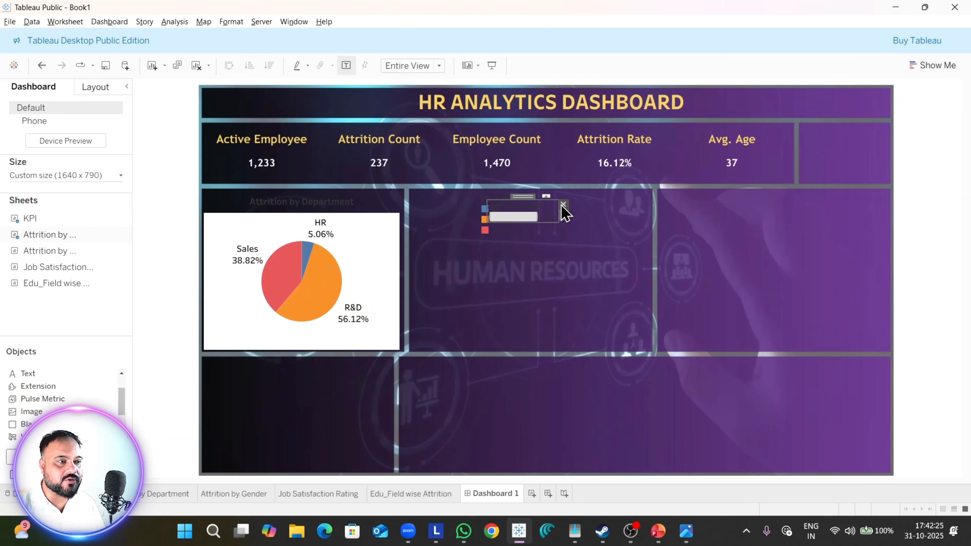
click(549, 212)
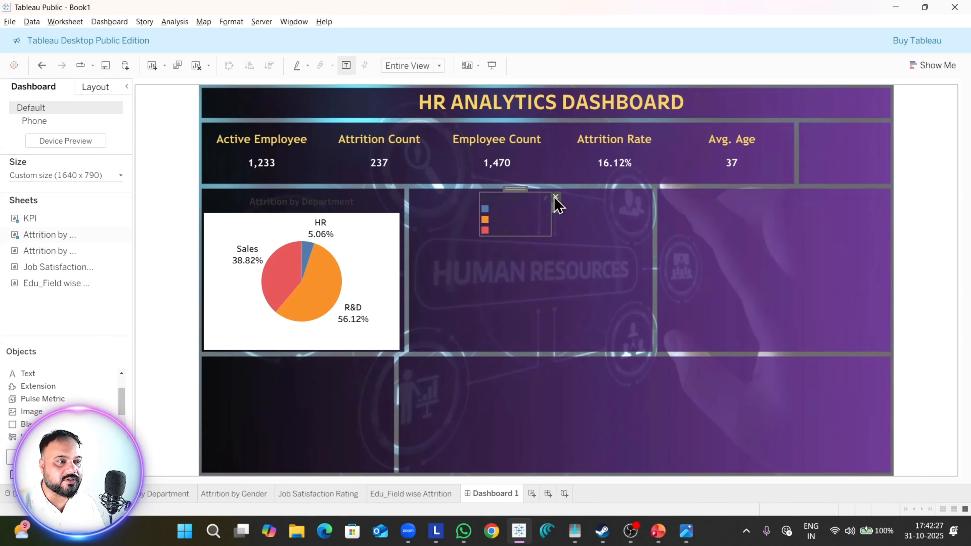
click(555, 197)
Step: Recolor the Attrition by Department chart's title light yellow
right_click(340, 203)
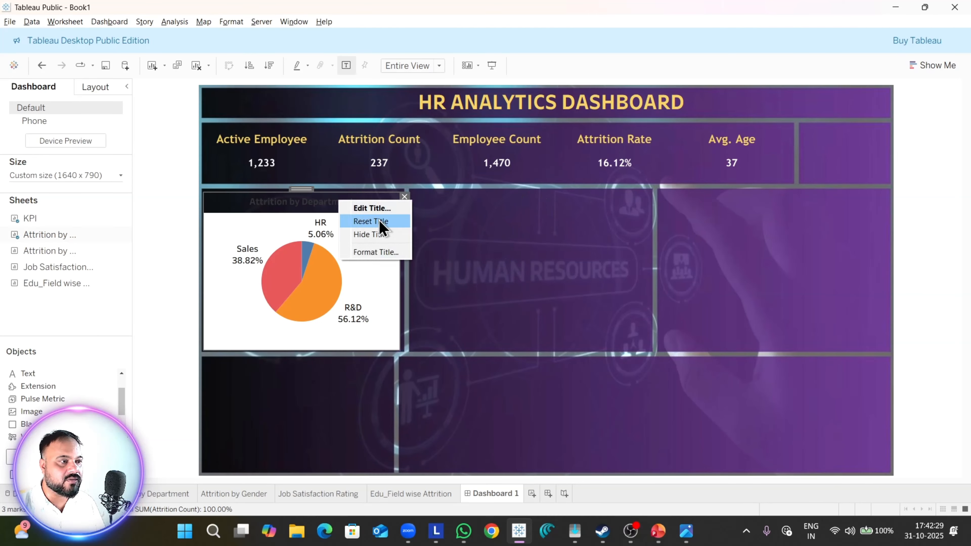
click(373, 208)
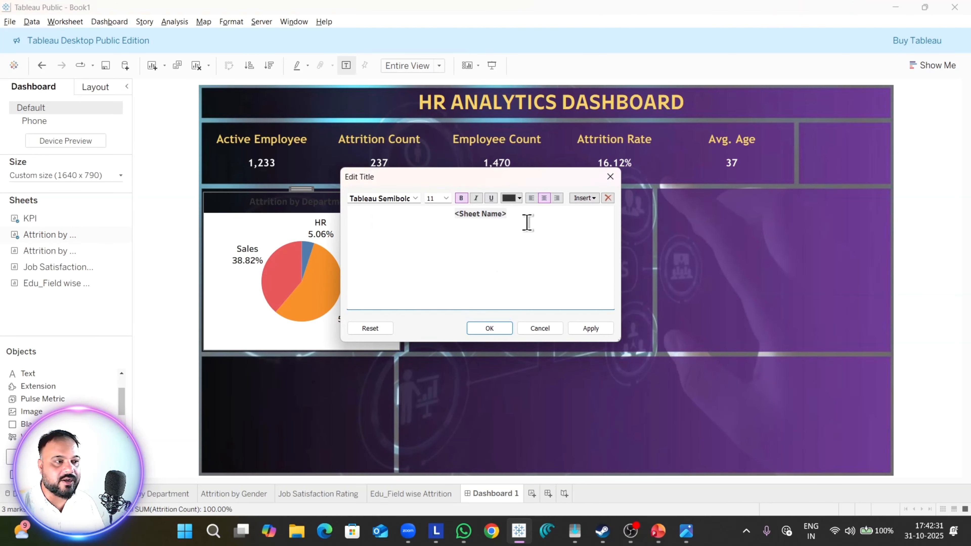
drag(528, 222, 236, 205)
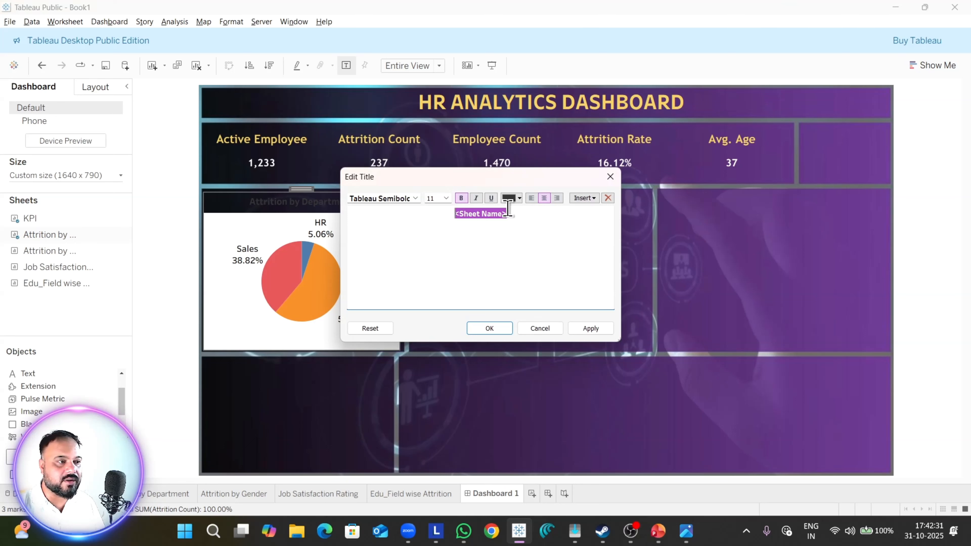
click(519, 198)
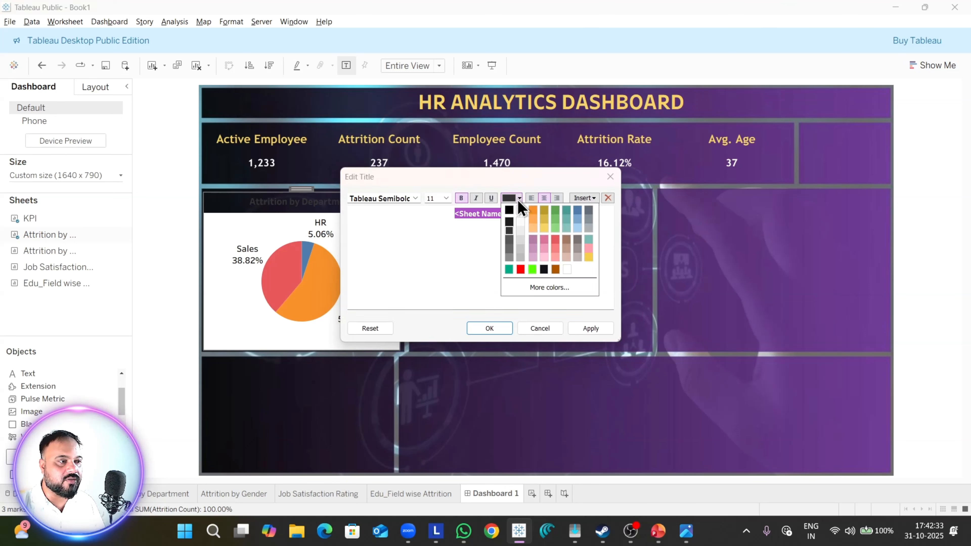
click(545, 230)
click(591, 328)
click(493, 328)
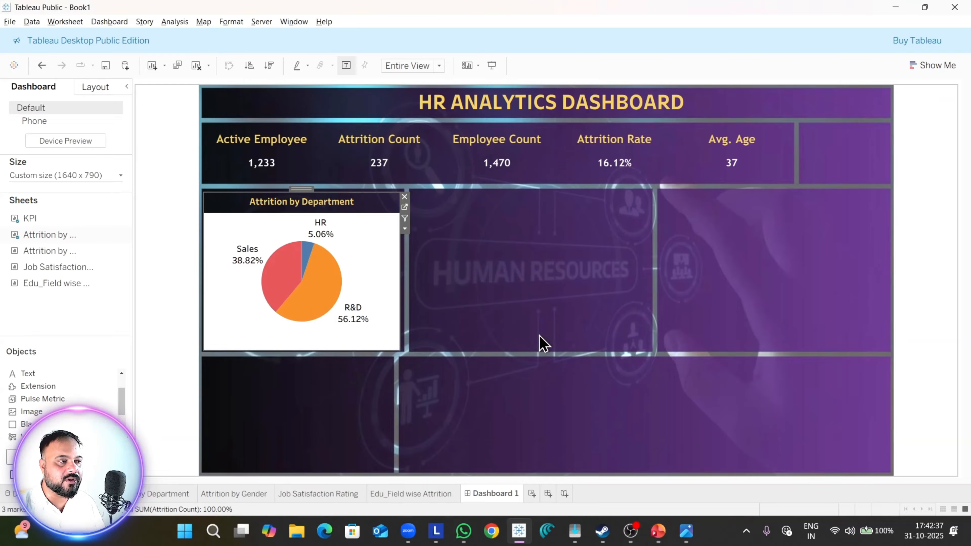
Step: Set the worksheet shading of the Attrition by Department chart to None
right_click(378, 243)
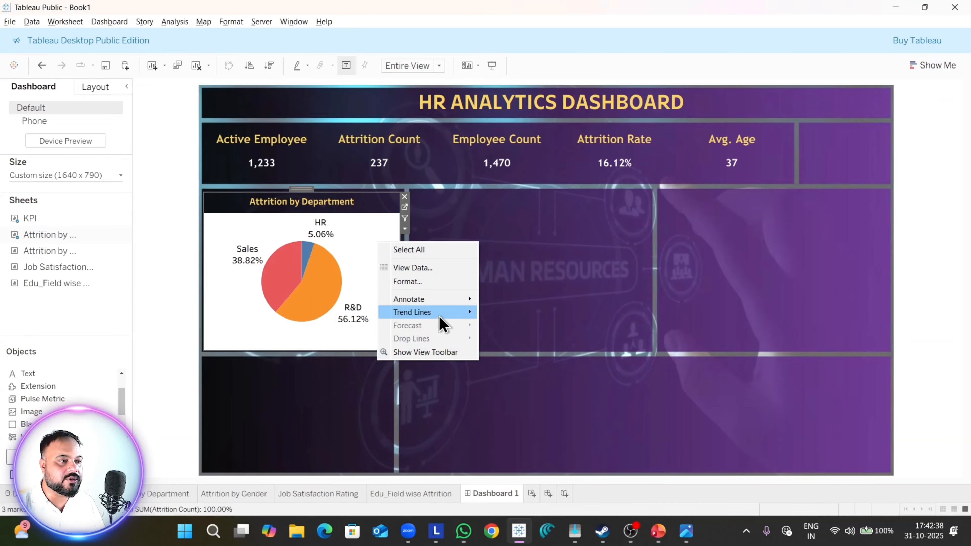
click(428, 282)
click(46, 108)
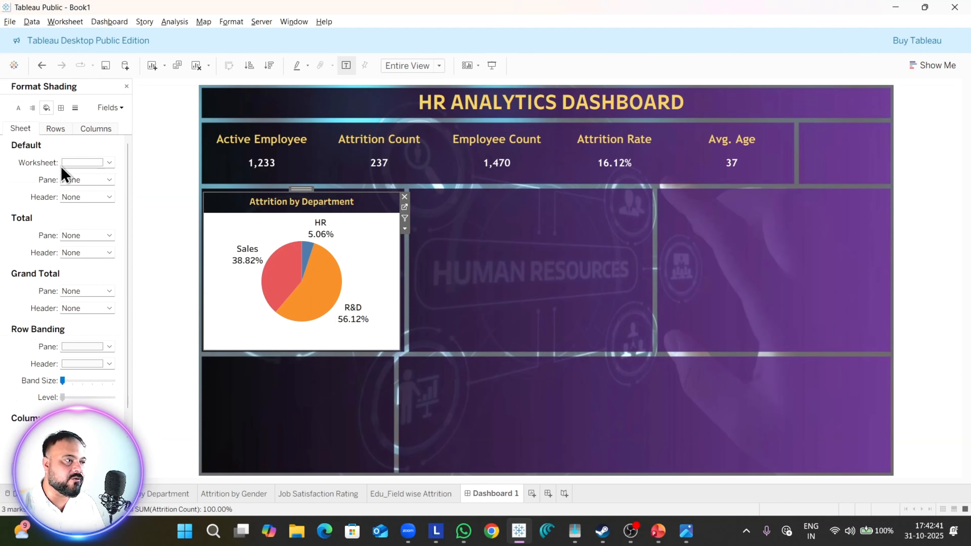
click(92, 166)
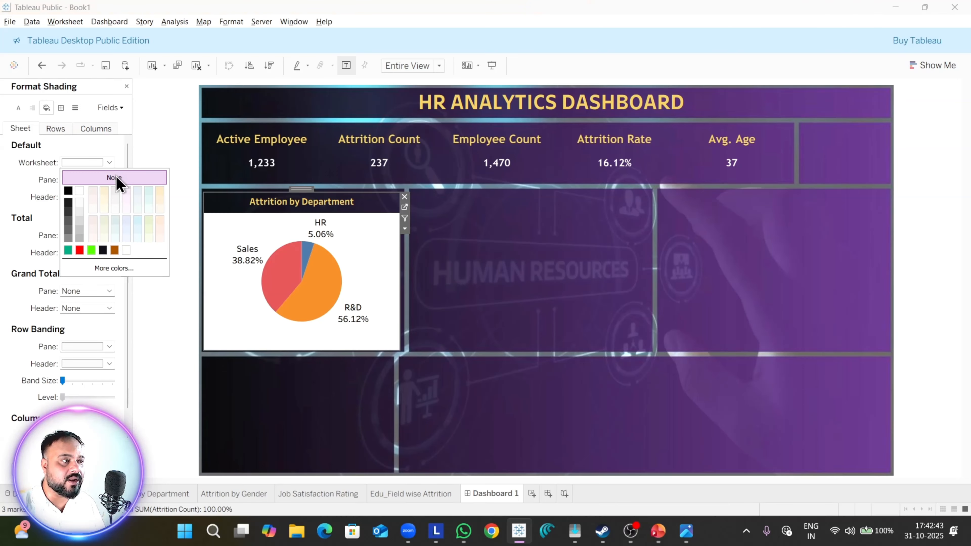
click(117, 179)
click(38, 167)
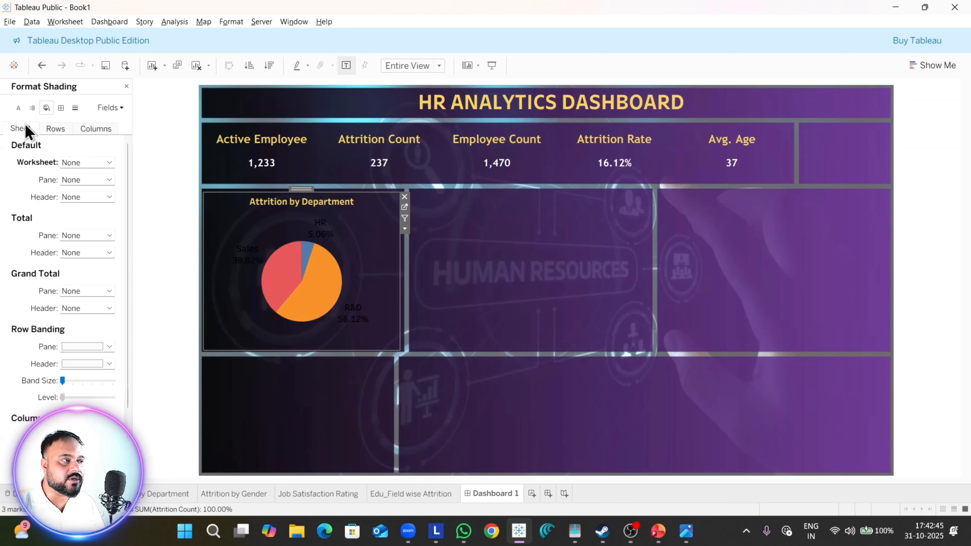
Step: Set the worksheet font color of the Attrition by Department chart to white and close its formatting
click(18, 108)
click(82, 164)
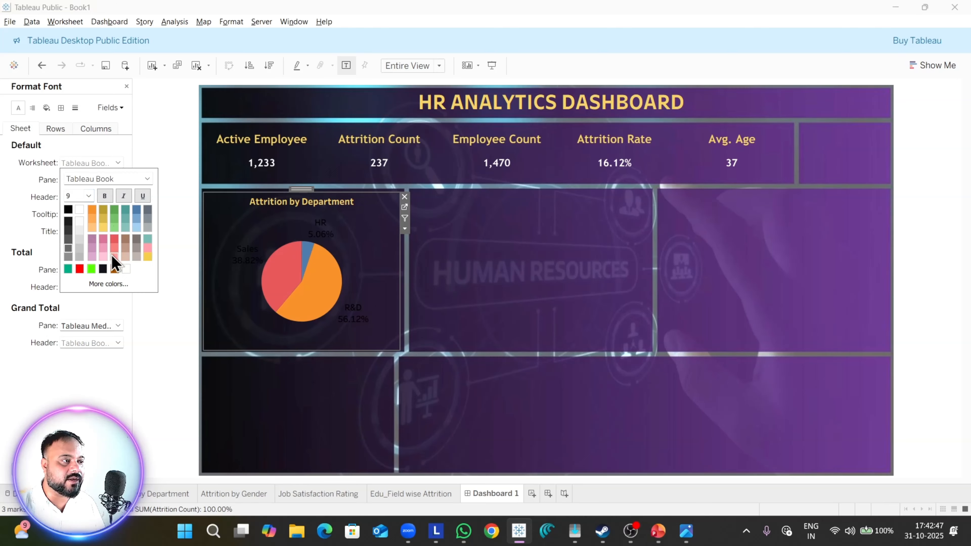
click(80, 211)
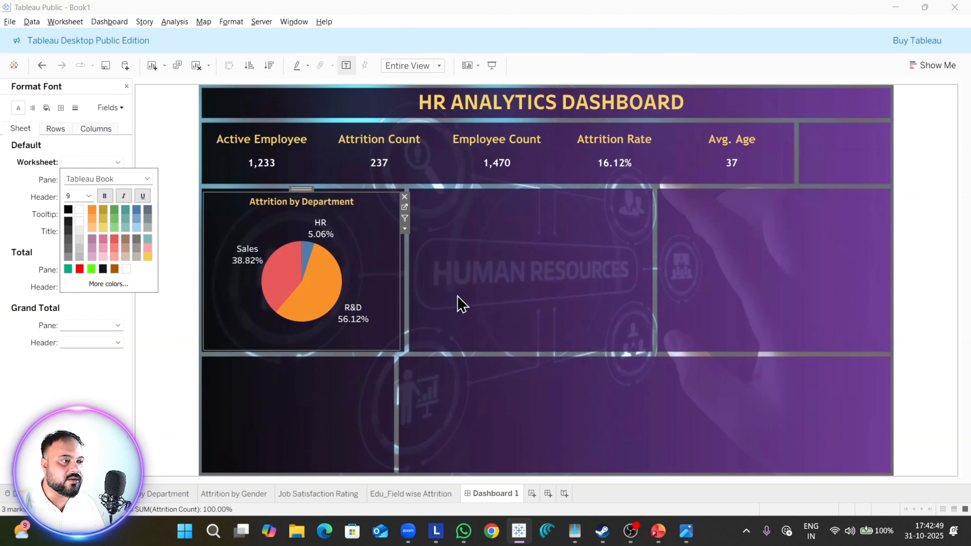
click(462, 304)
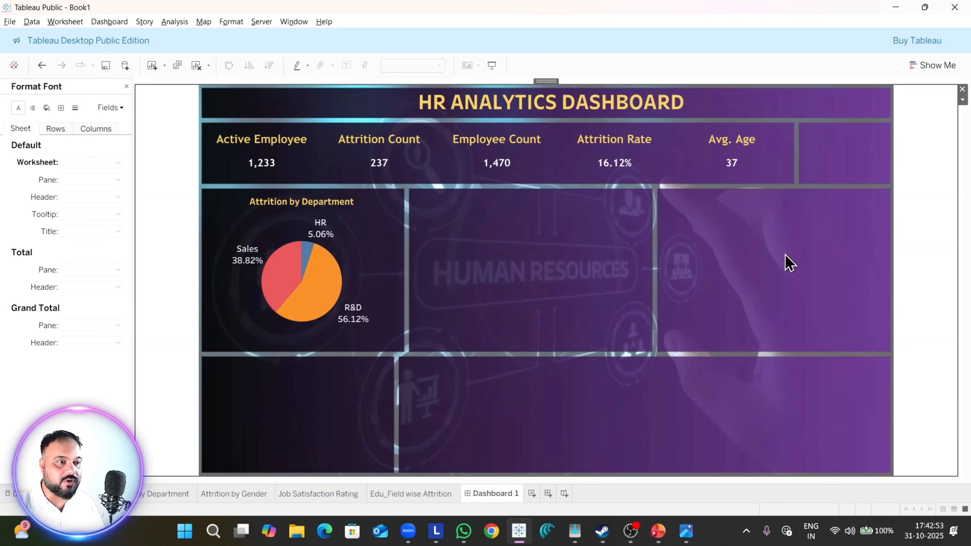
click(126, 86)
Step: Add the Attrition by Gender sheet to the dashboard below the KPI row and remove its Gender color legend
mouse_move(54, 270)
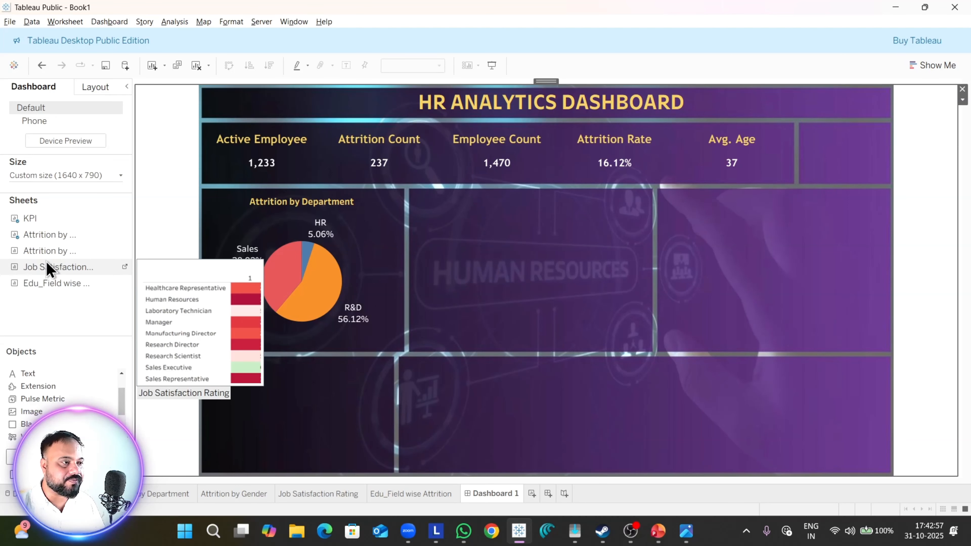
drag(48, 252, 717, 316)
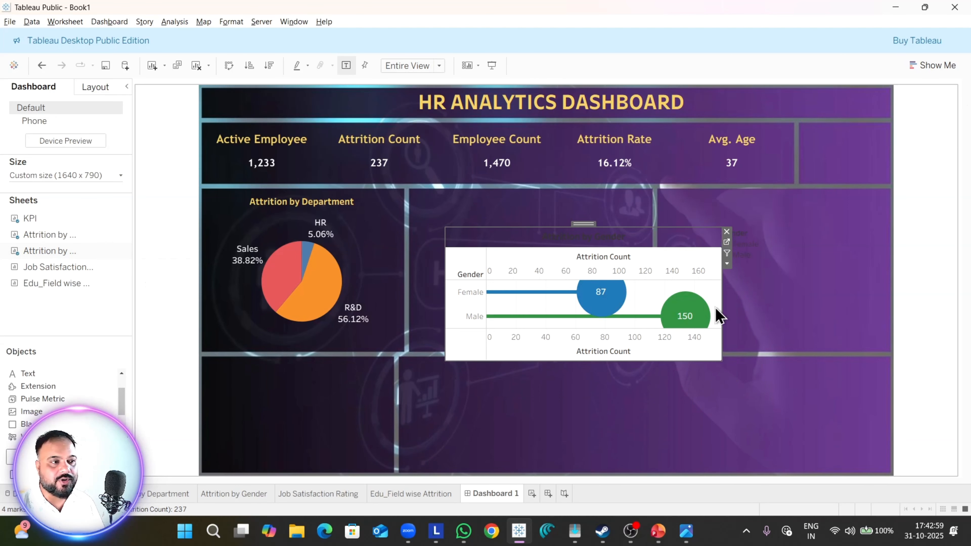
click(761, 264)
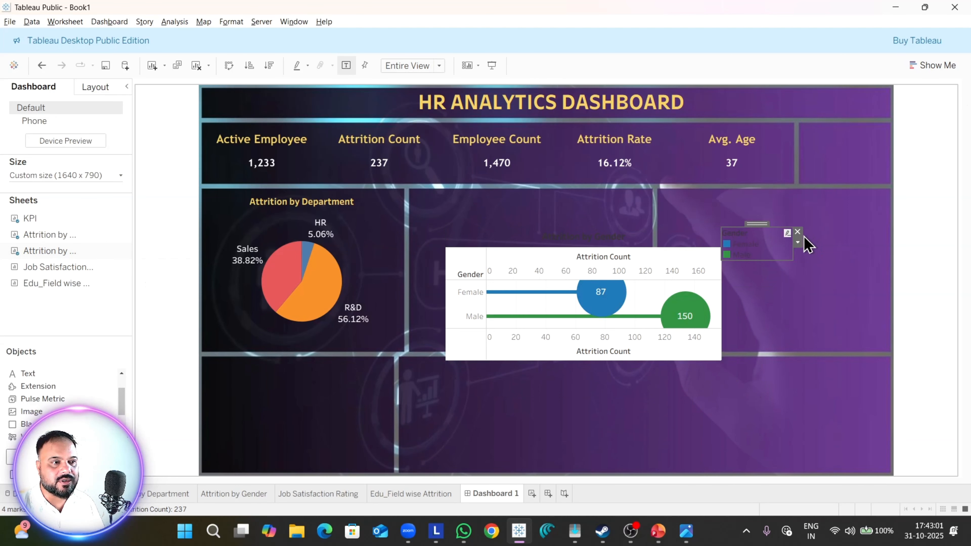
click(798, 232)
Step: Format the Attrition by Gender chart's title in light yellow at font size 8
right_click(593, 238)
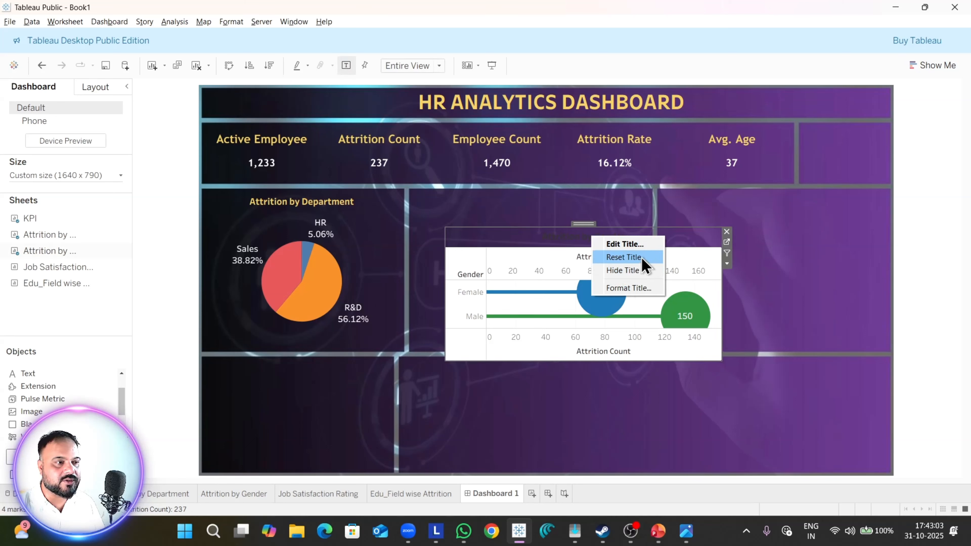
click(635, 245)
drag(511, 217, 455, 193)
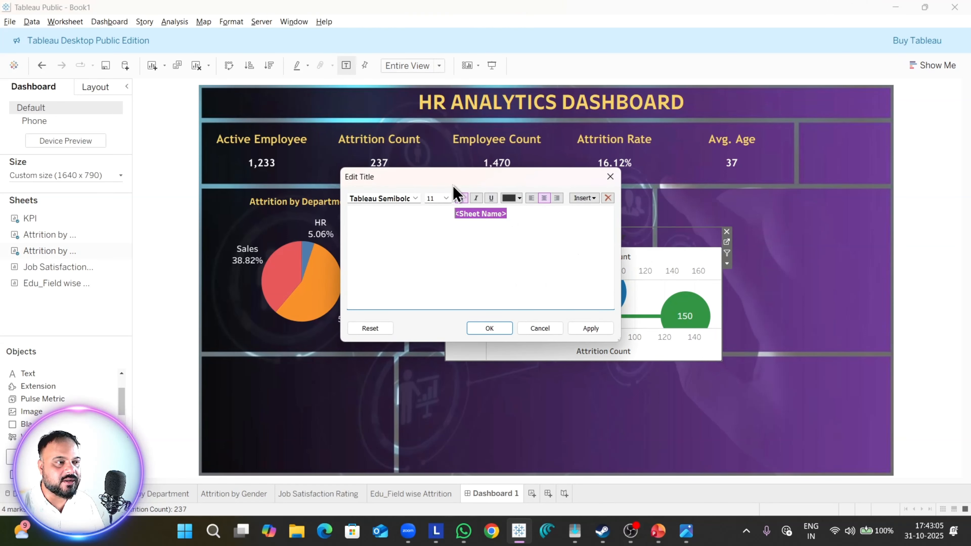
click(517, 198)
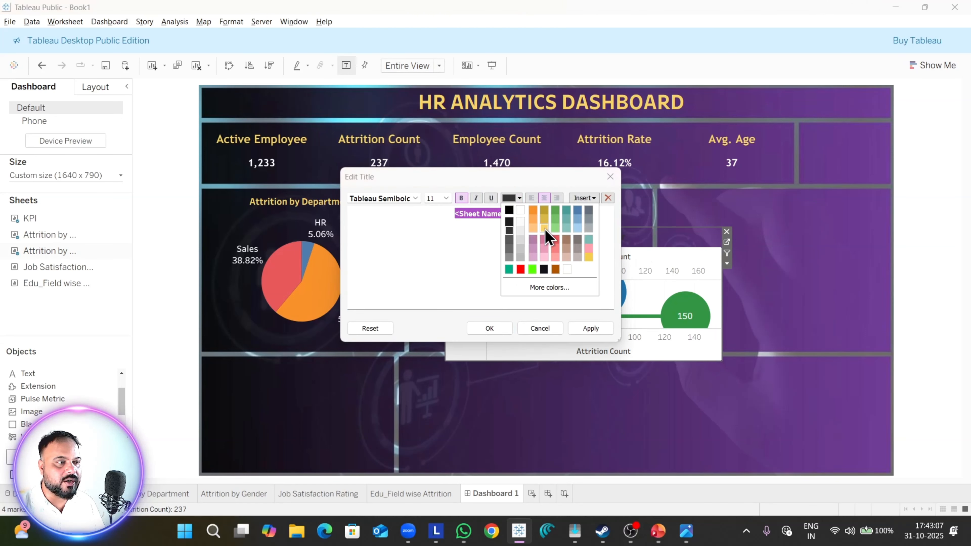
click(544, 243)
click(444, 198)
click(440, 210)
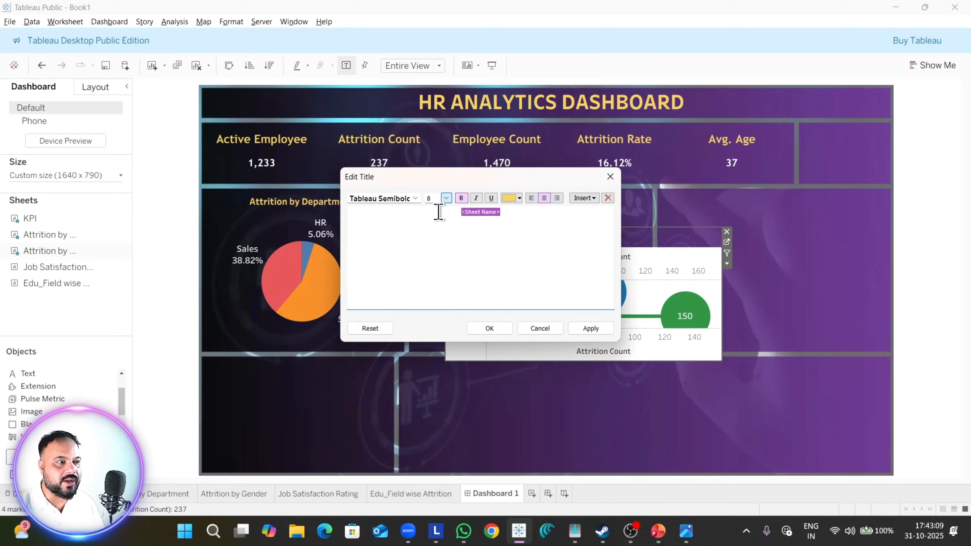
click(579, 330)
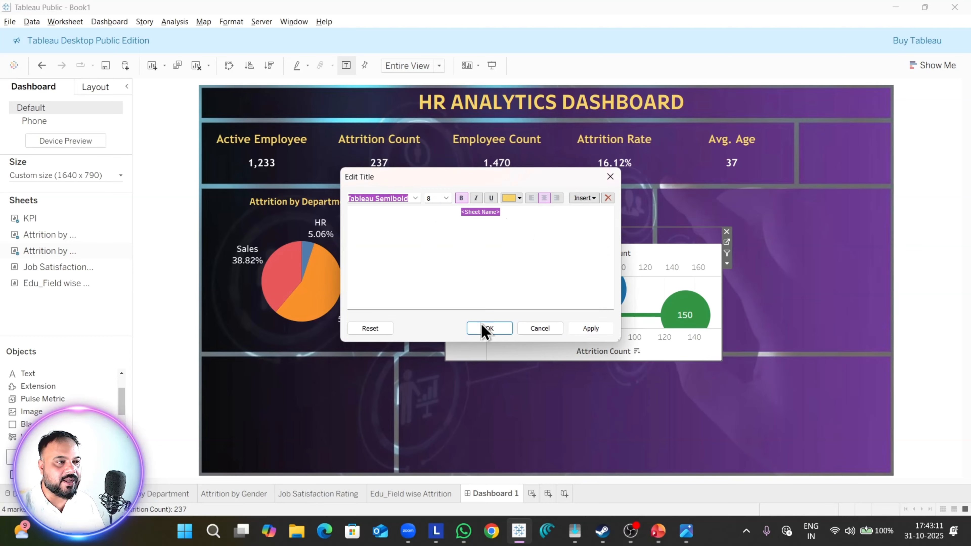
click(487, 329)
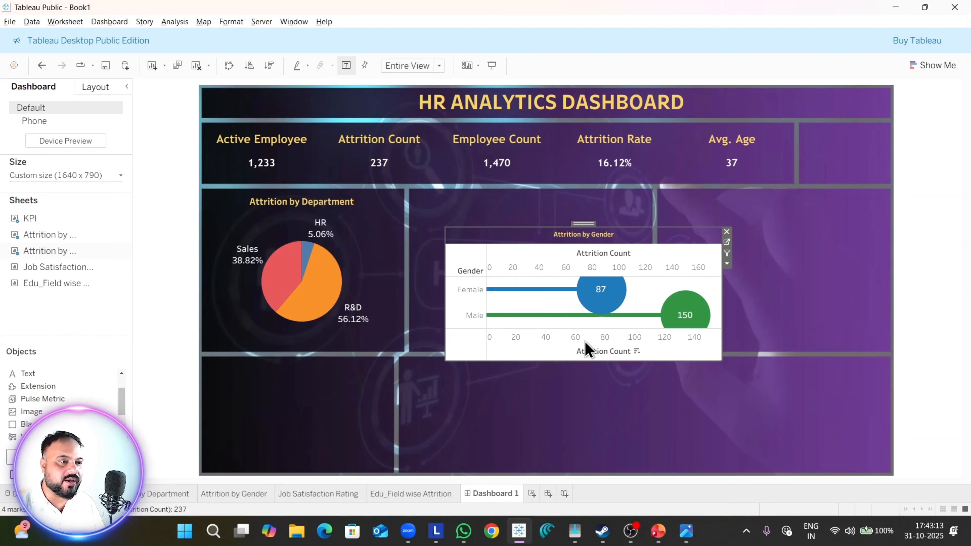
Step: Set the worksheet shading of the Attrition by Gender chart to None
right_click(525, 258)
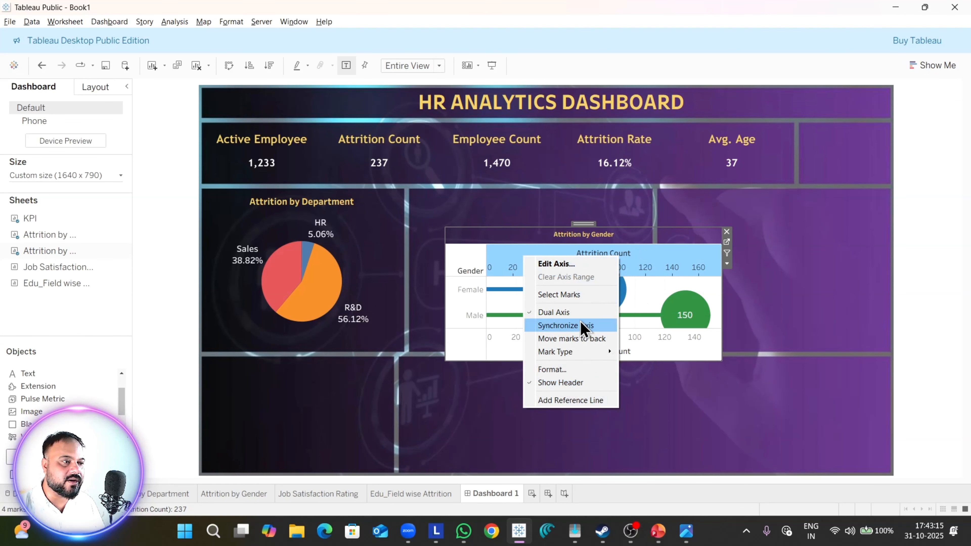
click(562, 370)
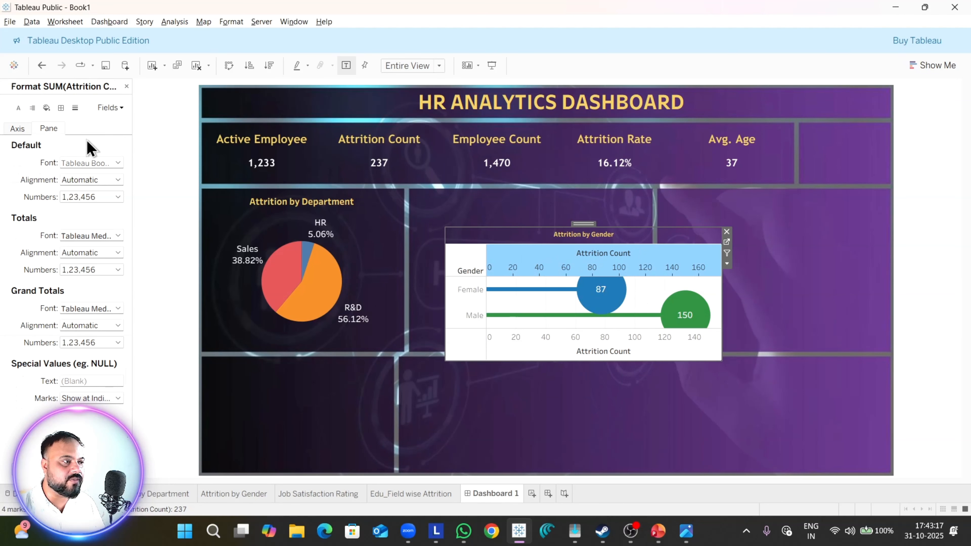
click(46, 108)
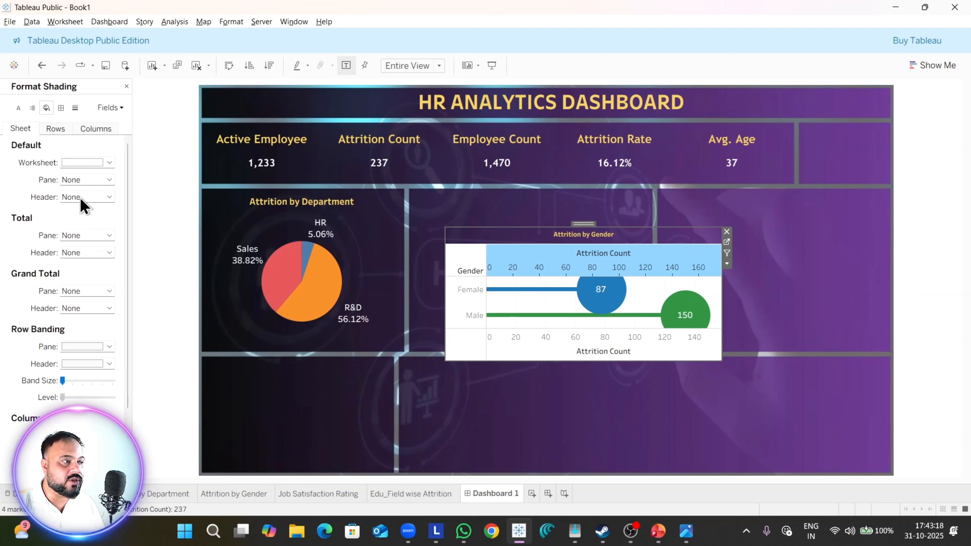
click(87, 163)
click(104, 177)
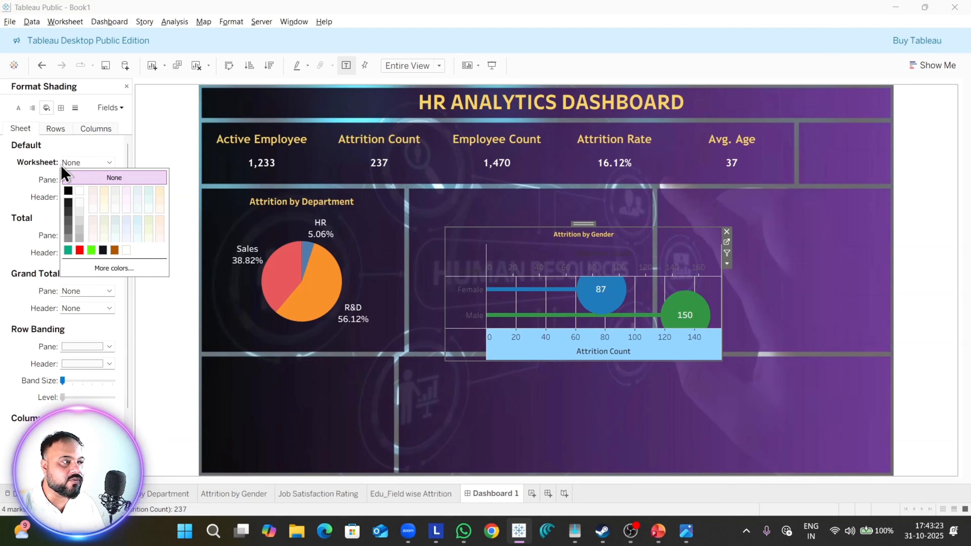
Step: Set the worksheet font color of the Attrition by Gender chart to white
click(18, 108)
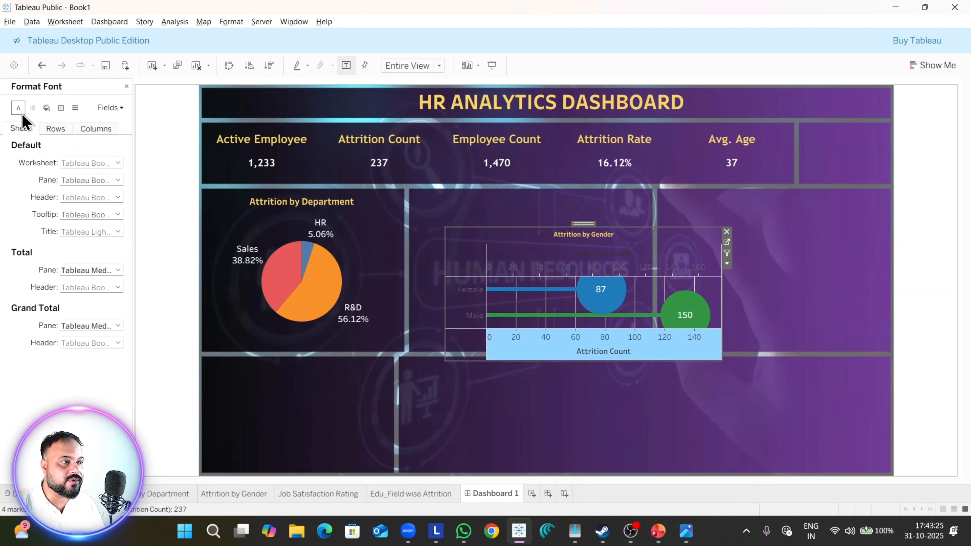
click(89, 180)
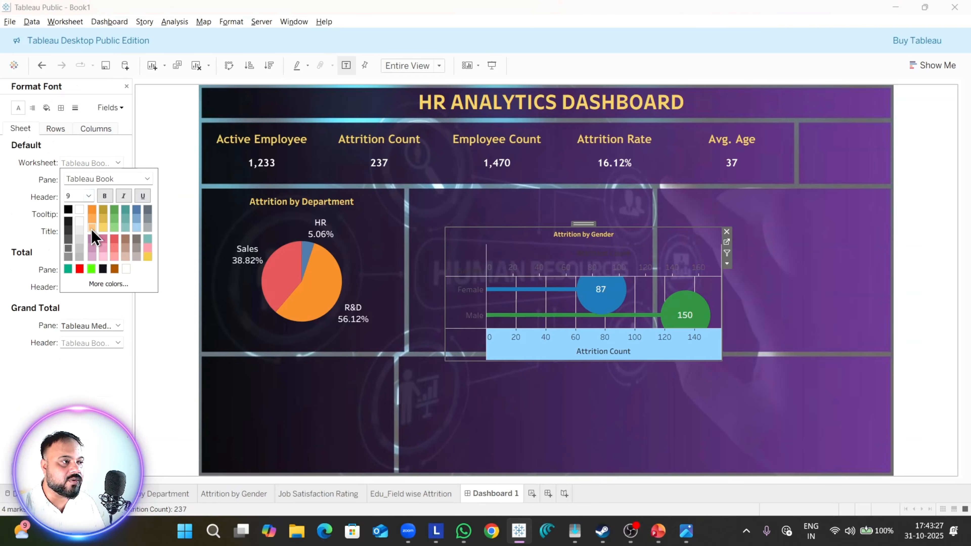
click(80, 210)
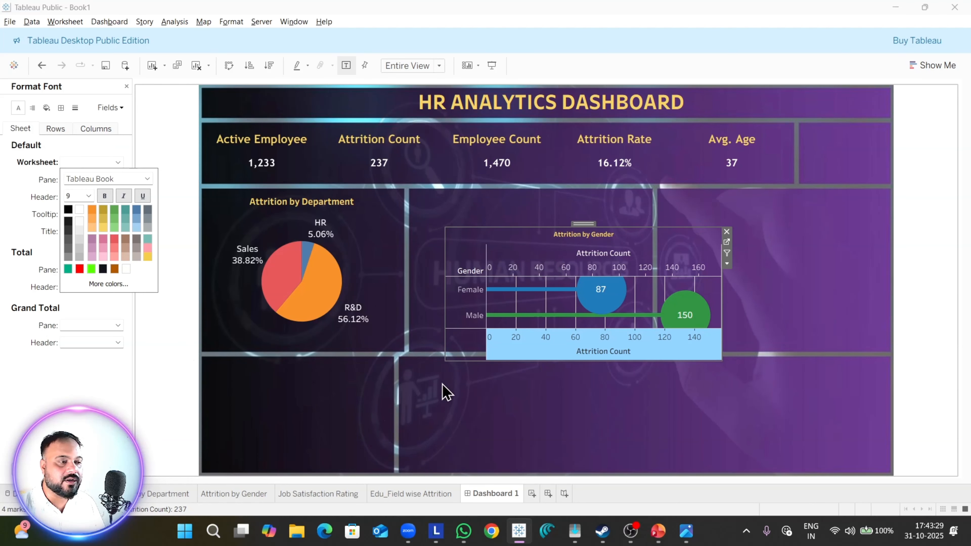
click(448, 394)
Step: Set the column grid lines of the Attrition by Gender chart to None and check its row and sheet line settings
click(510, 296)
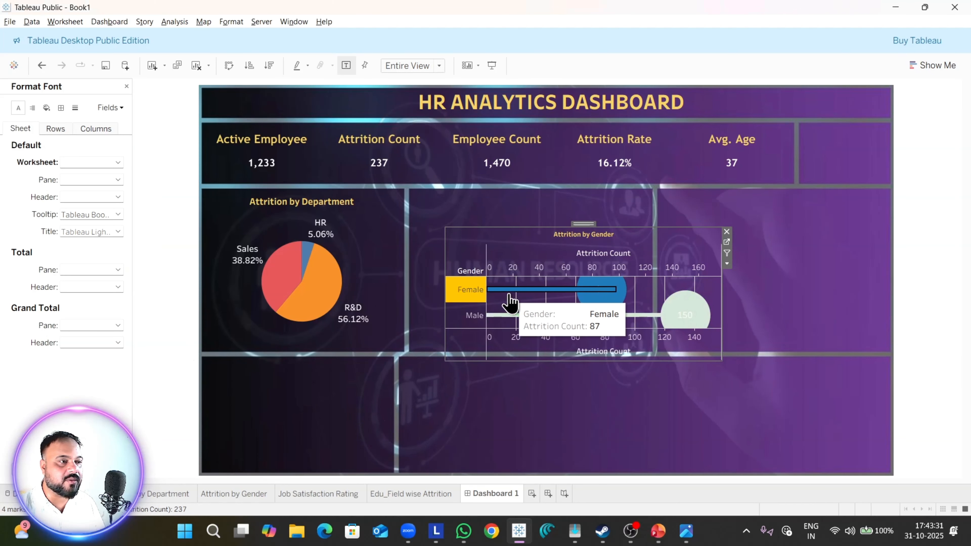
right_click(510, 298)
click(508, 331)
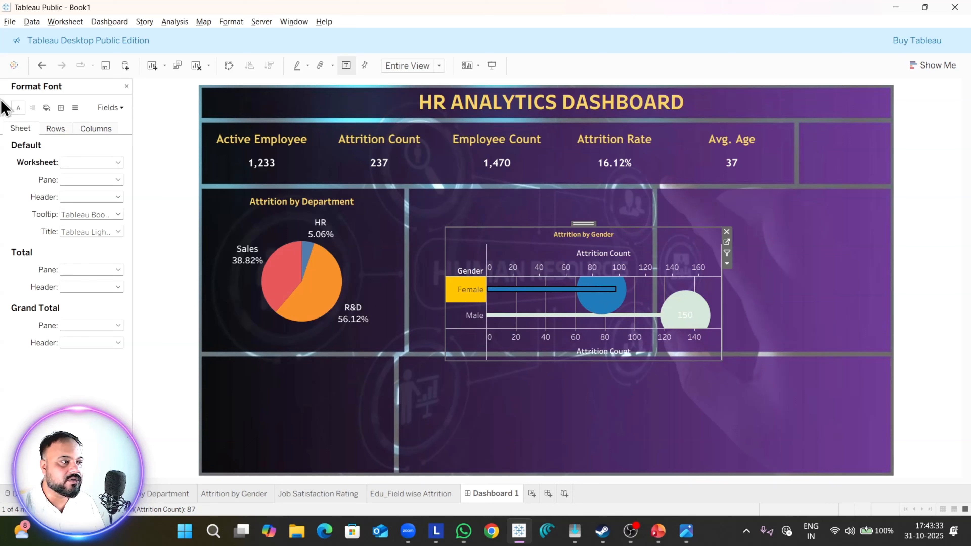
click(75, 108)
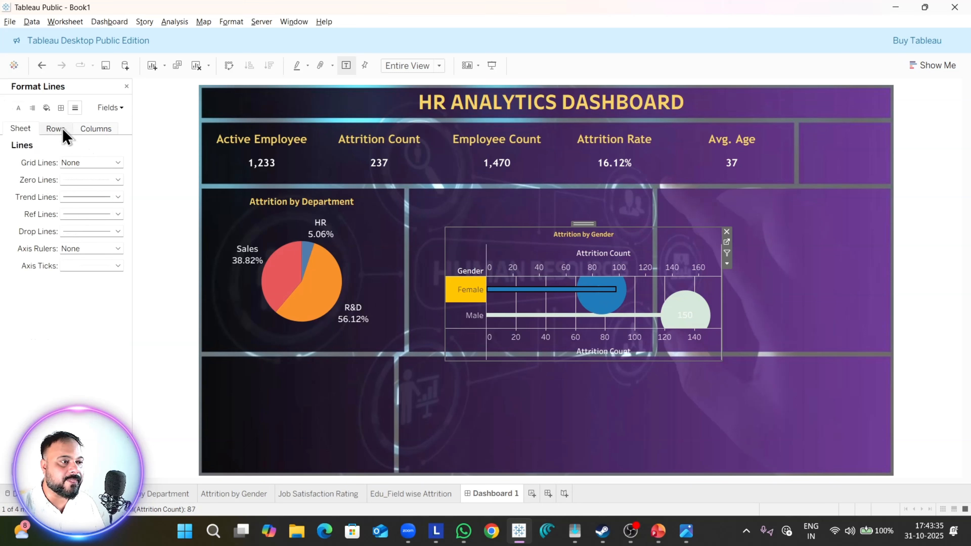
click(95, 132)
click(113, 162)
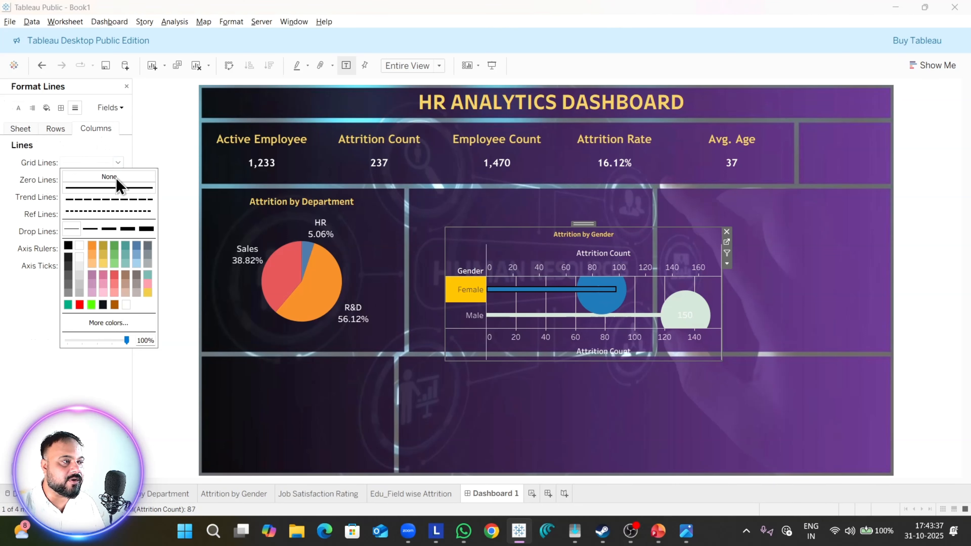
click(67, 133)
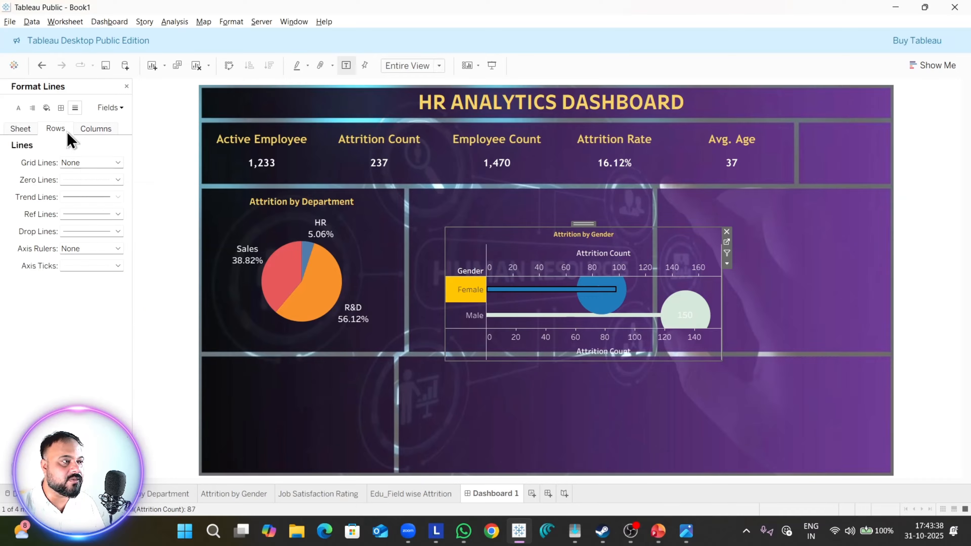
click(83, 166)
click(53, 153)
click(21, 129)
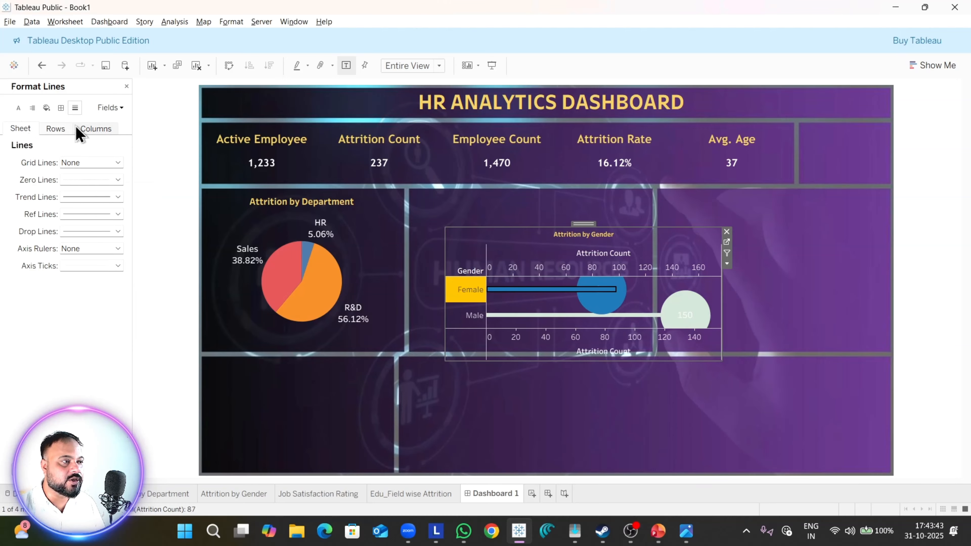
Step: Set the pane borders of both the row divider and the column divider to None in the Attrition by Gender chart
click(57, 110)
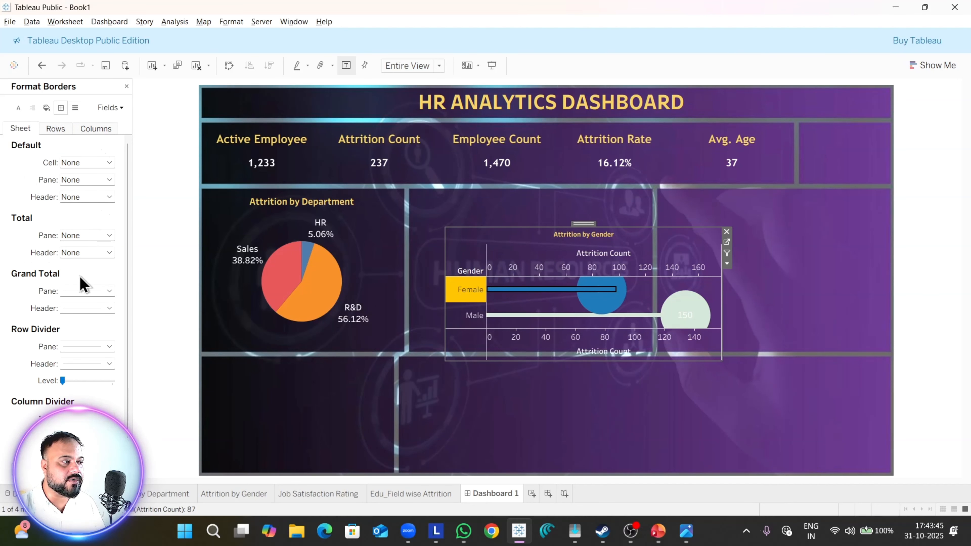
click(64, 131)
click(84, 347)
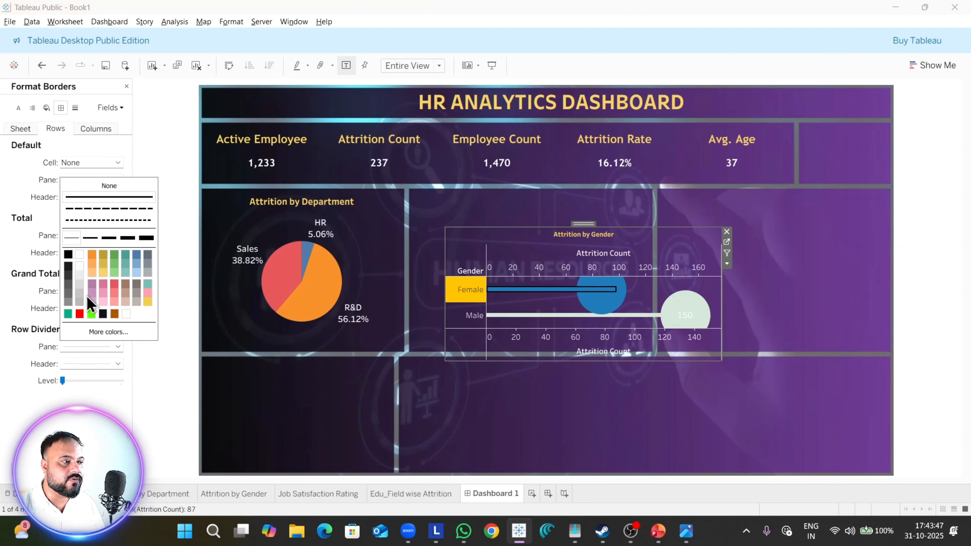
click(103, 189)
click(72, 327)
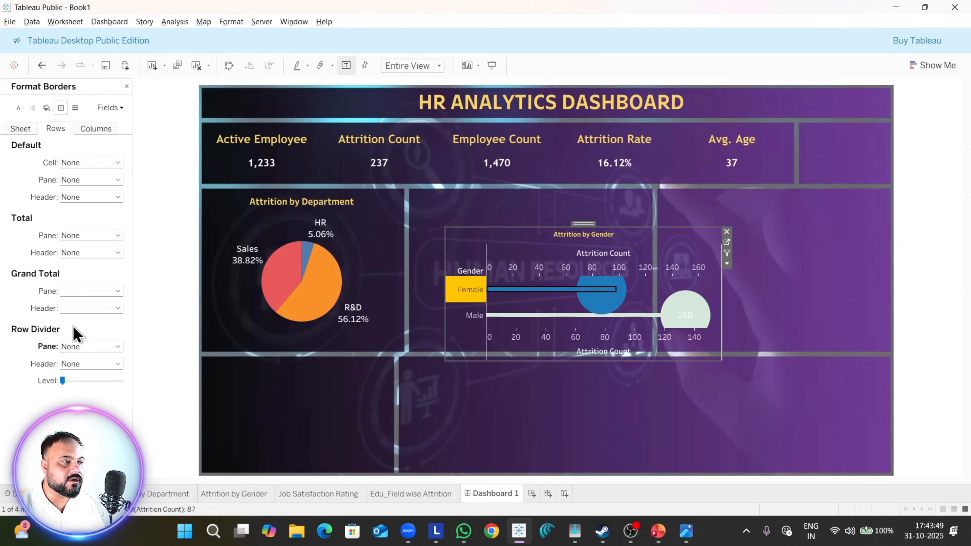
click(95, 130)
click(100, 346)
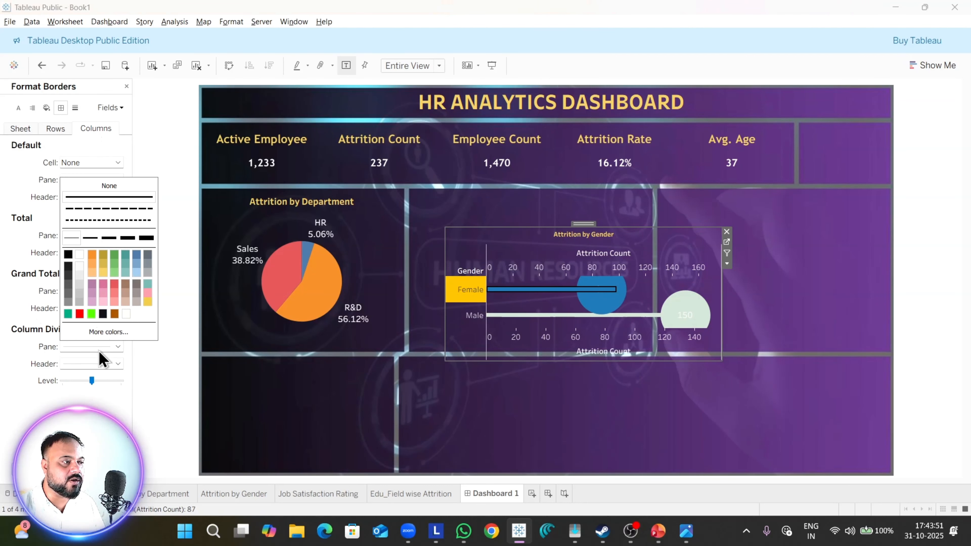
click(101, 187)
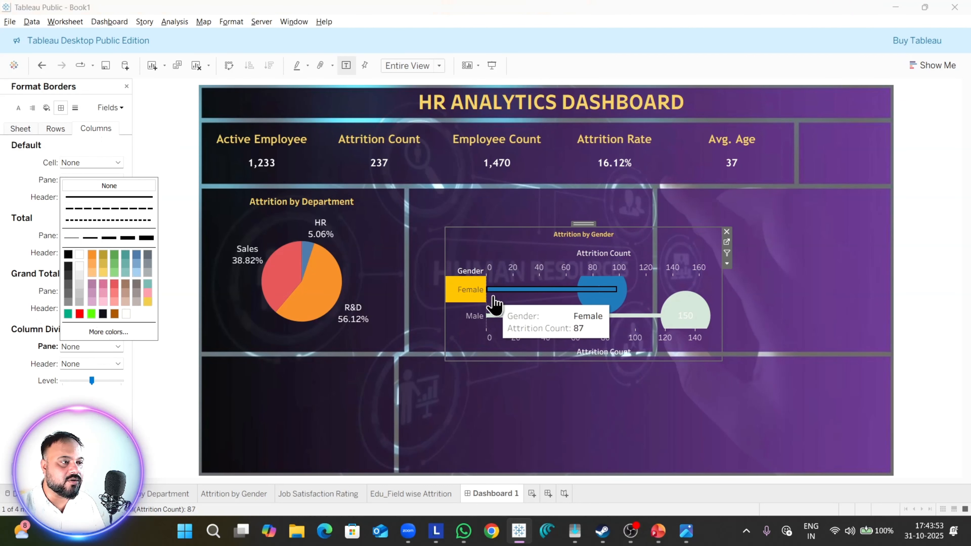
click(34, 190)
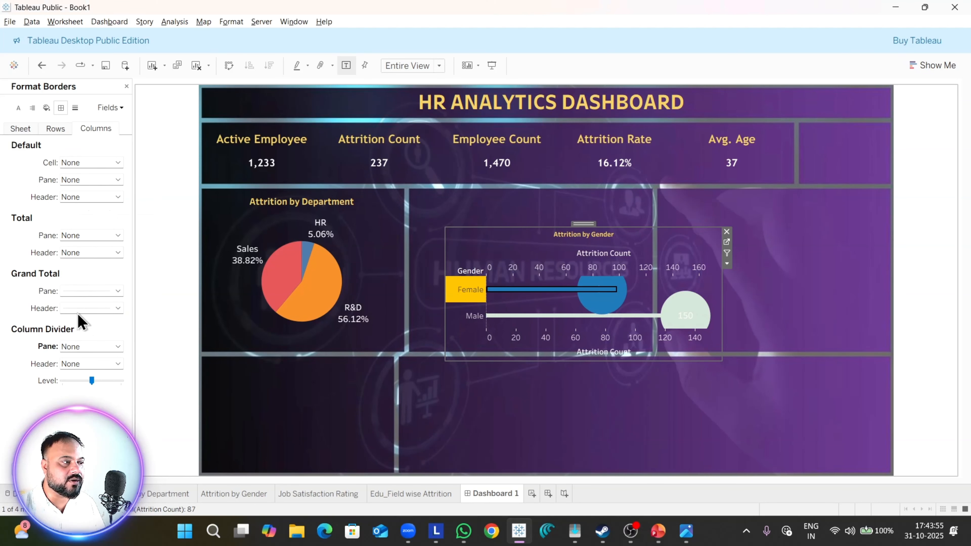
click(20, 129)
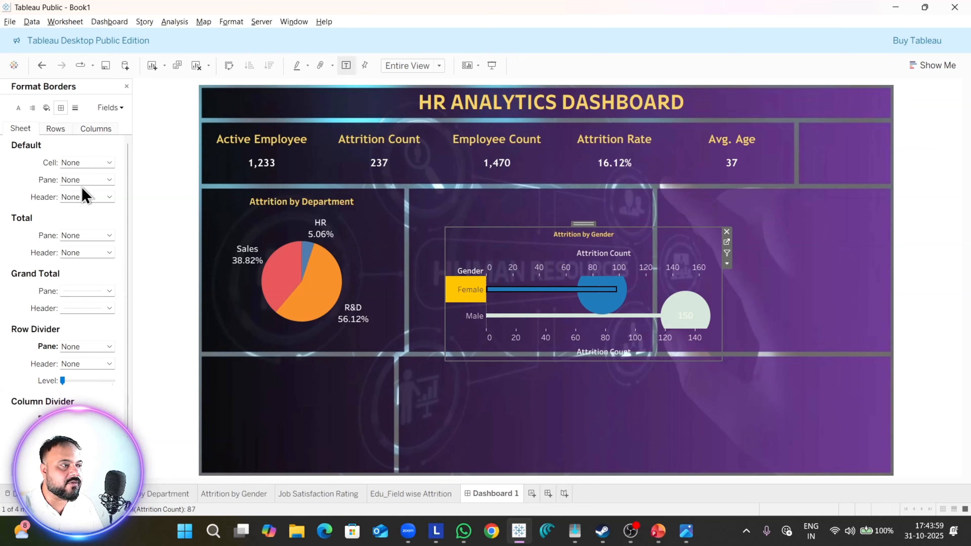
Step: Set the sheet's zero lines to None in the Attrition by Gender chart
click(75, 108)
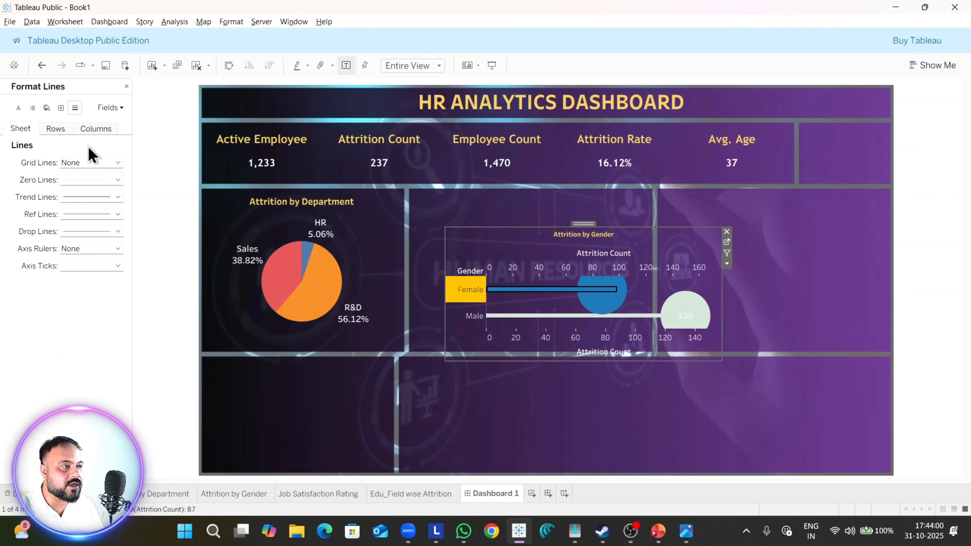
click(93, 179)
click(92, 193)
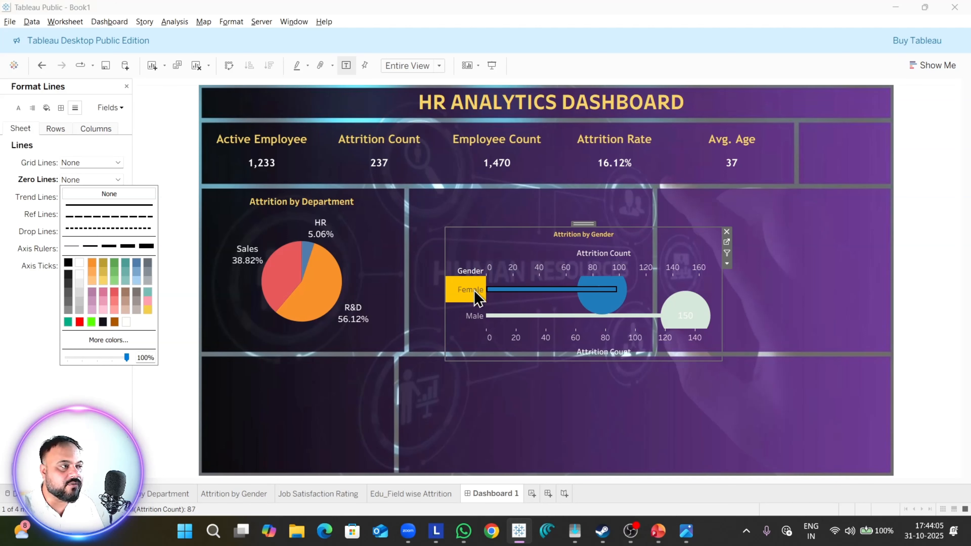
Step: Set the horizontal alignment of the Attrition by Gender chart's pane and header text to Left
click(32, 108)
click(90, 165)
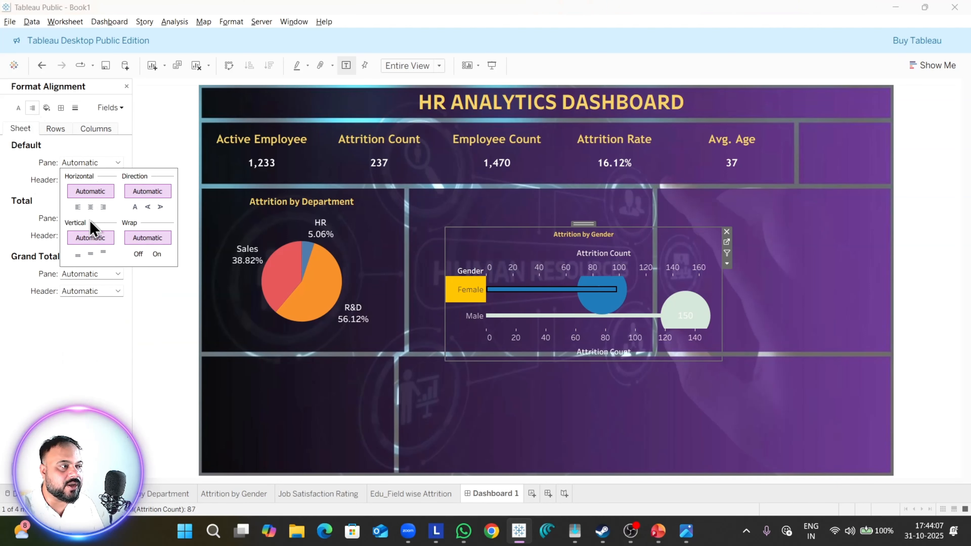
click(78, 206)
right_click(459, 295)
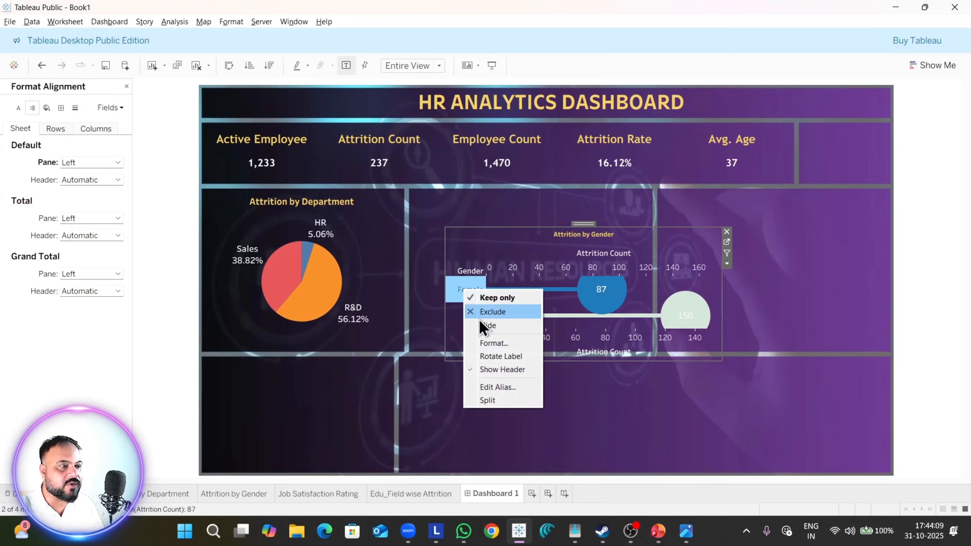
click(508, 340)
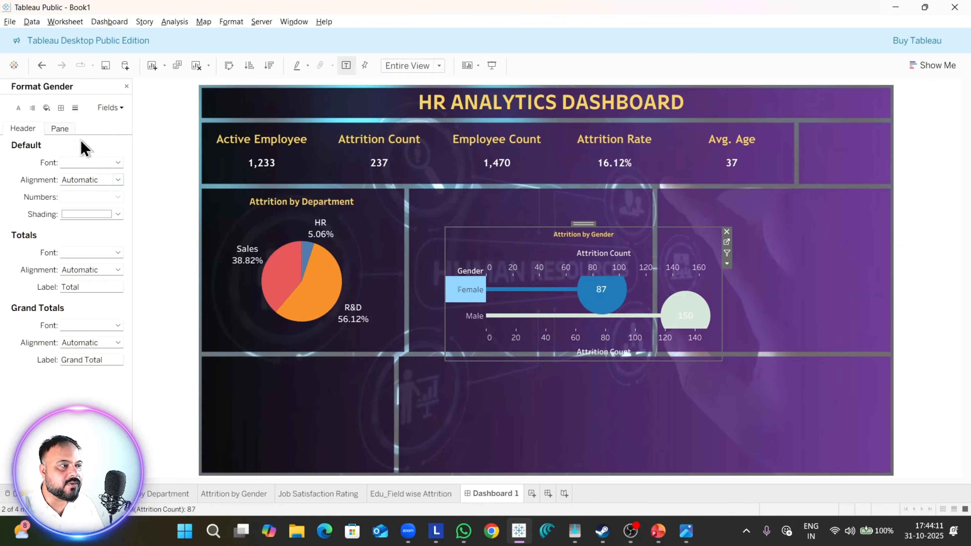
click(32, 108)
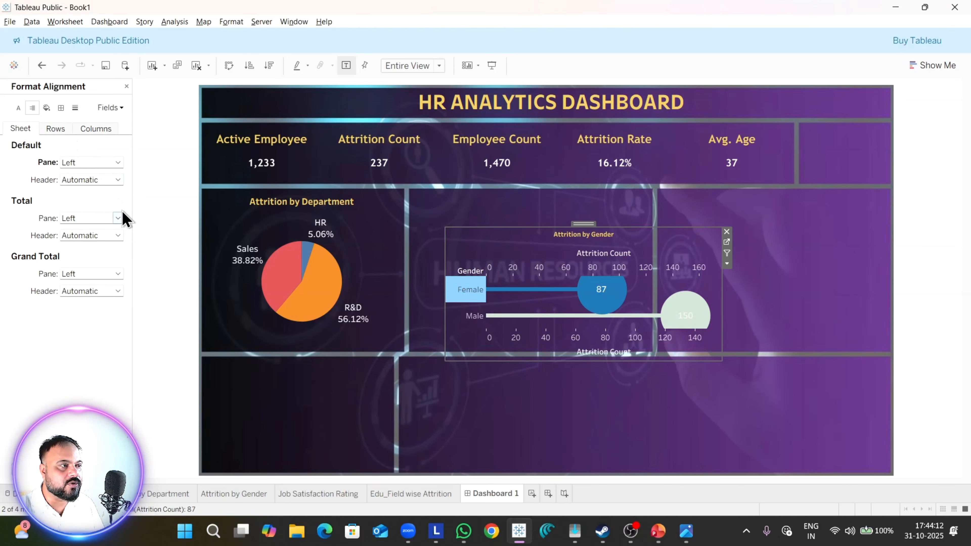
click(92, 178)
click(78, 224)
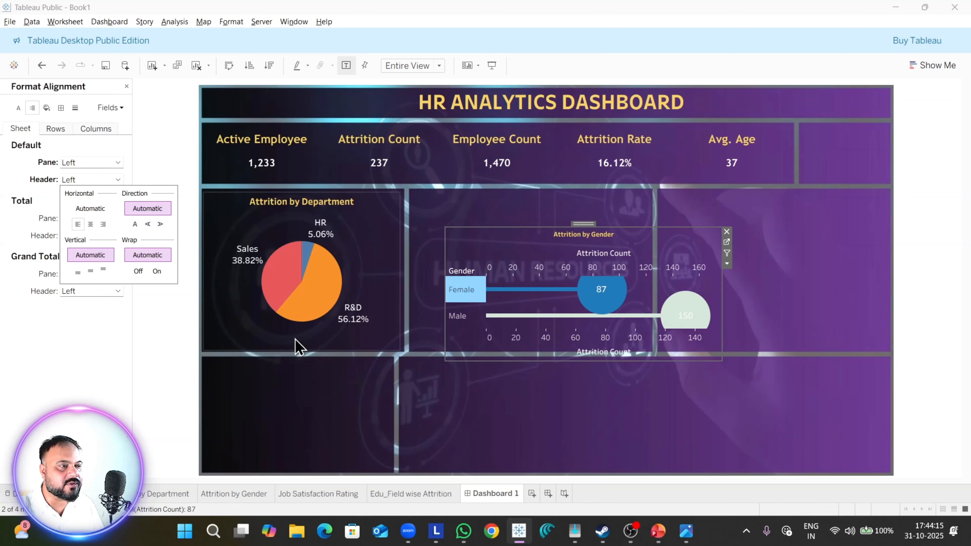
Step: Hide the Attrition Count axis headers of the Attrition by Gender chart
right_click(612, 355)
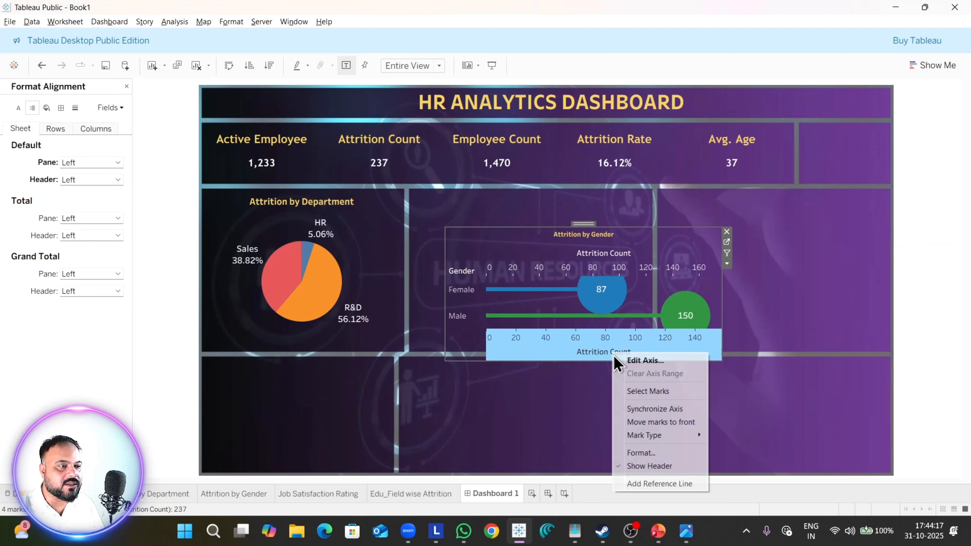
click(666, 466)
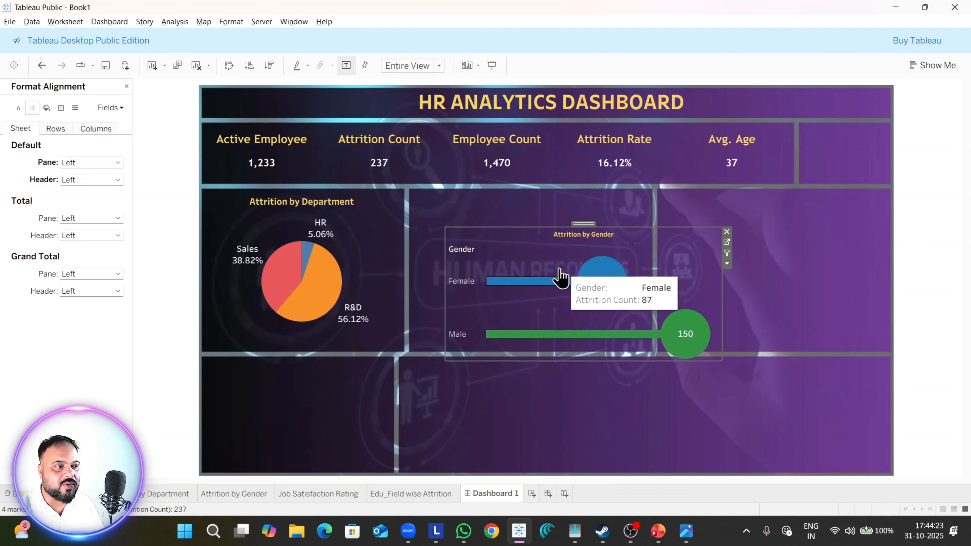
mouse_move(698, 343)
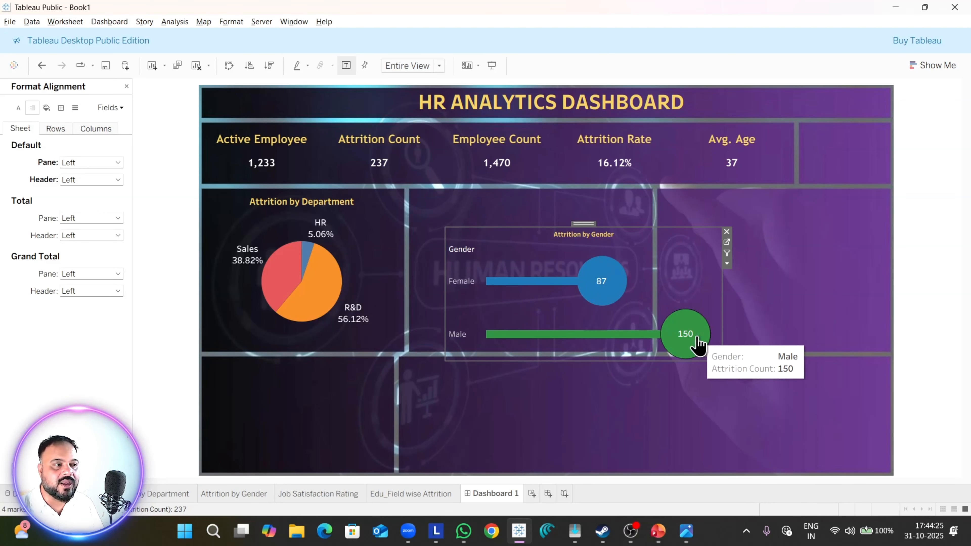
Step: On the Attrition by Gender sheet, thicken the bars and shrink the circles, and return to Dashboard 1 to check the chart
click(260, 496)
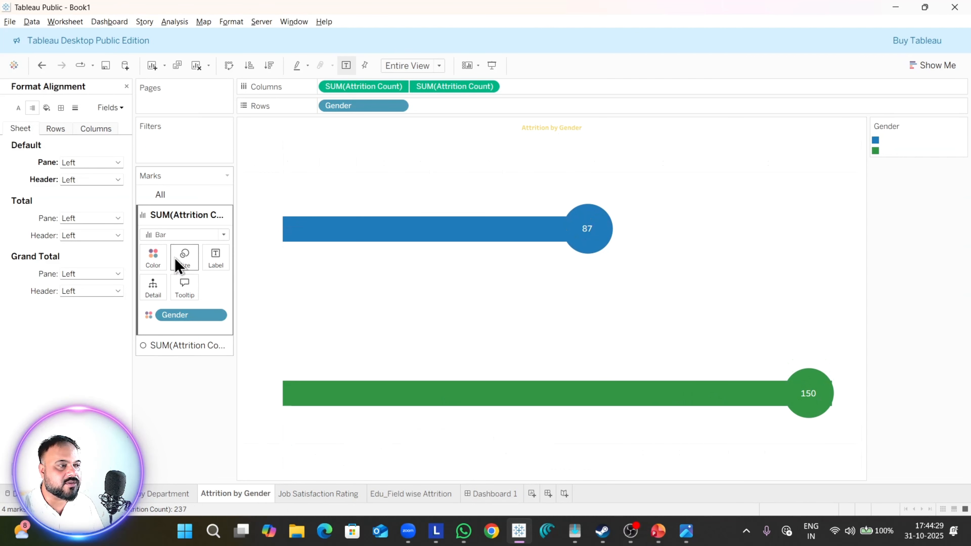
click(186, 264)
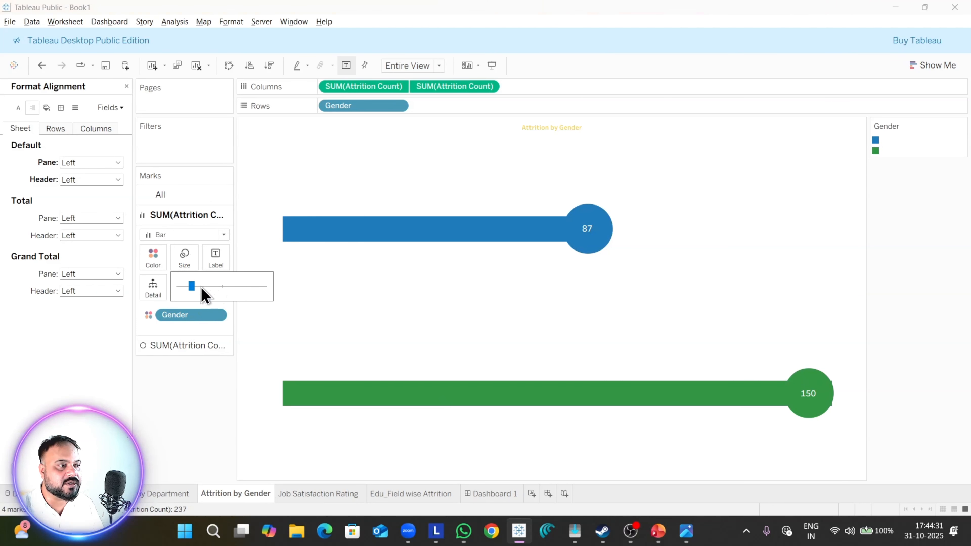
drag(202, 289, 205, 291)
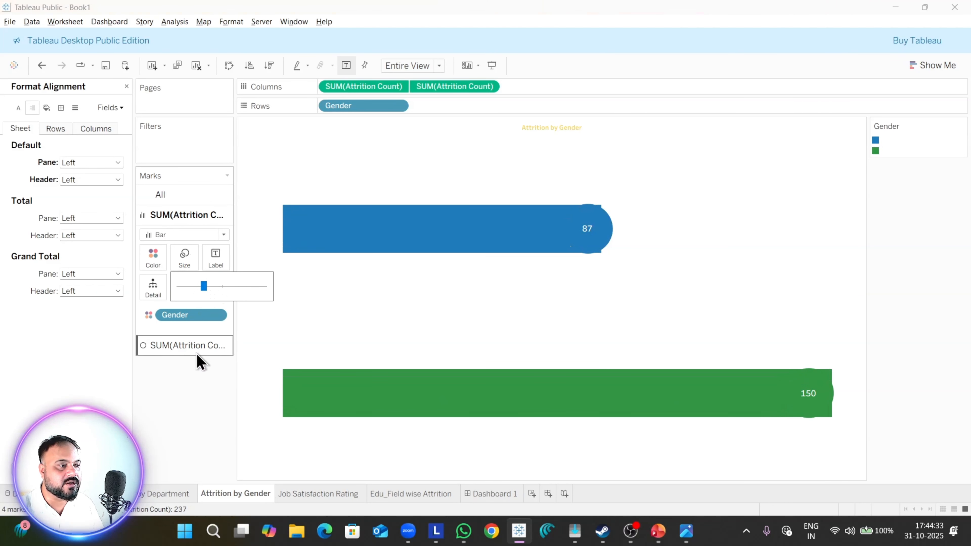
click(190, 345)
click(185, 277)
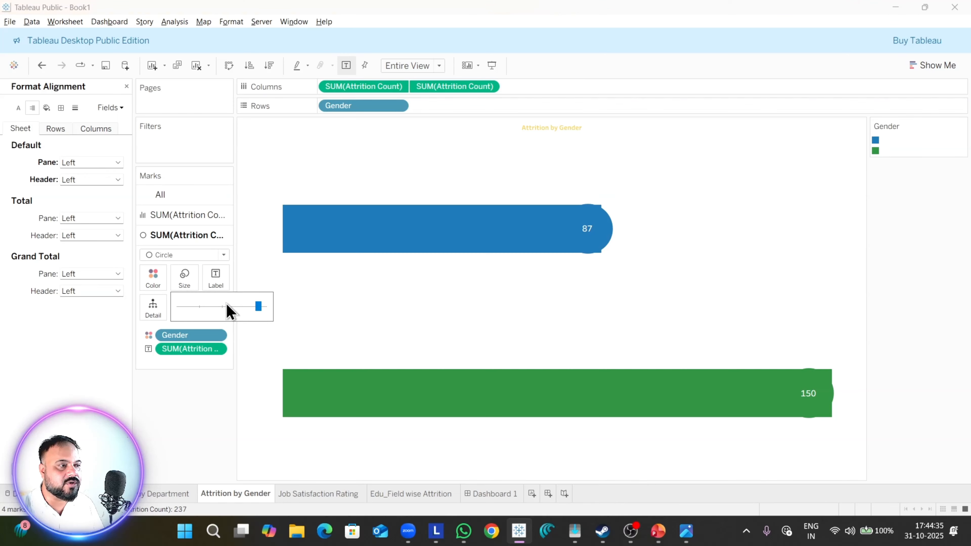
drag(256, 311, 240, 314)
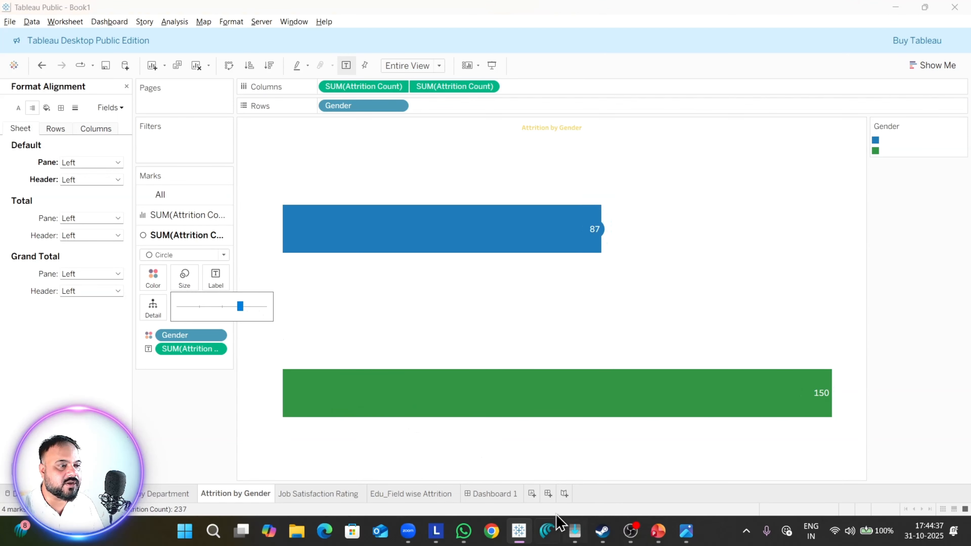
click(496, 495)
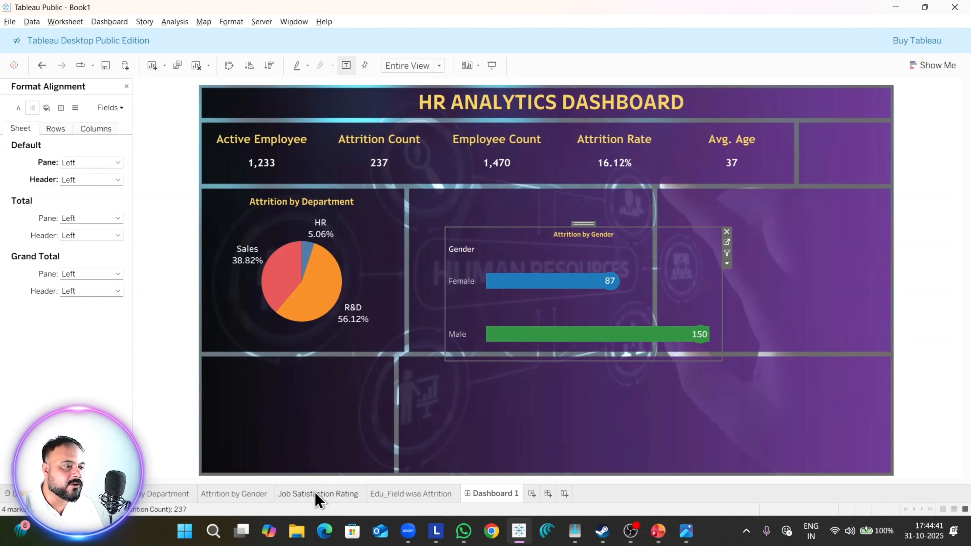
Step: Reopen the Attrition by Gender sheet and make its bars slightly thinner
click(255, 494)
click(184, 256)
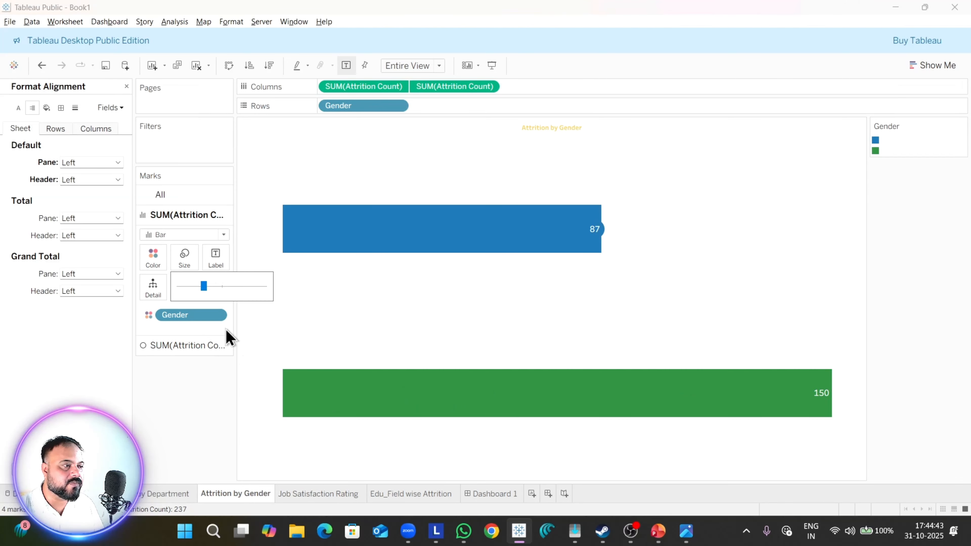
drag(197, 296, 195, 296)
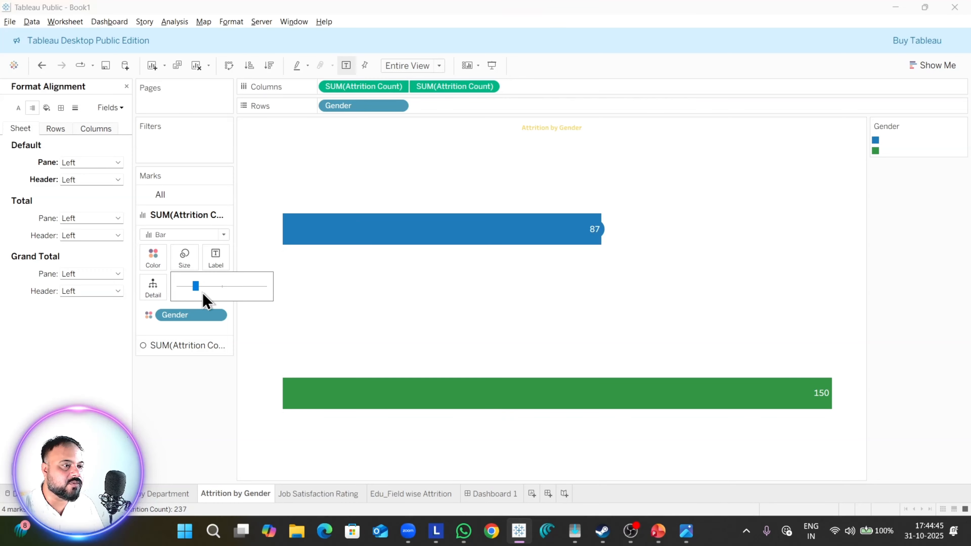
Step: Enlarge the circles of the Attrition by Gender chart slightly and return to Dashboard 1
click(208, 345)
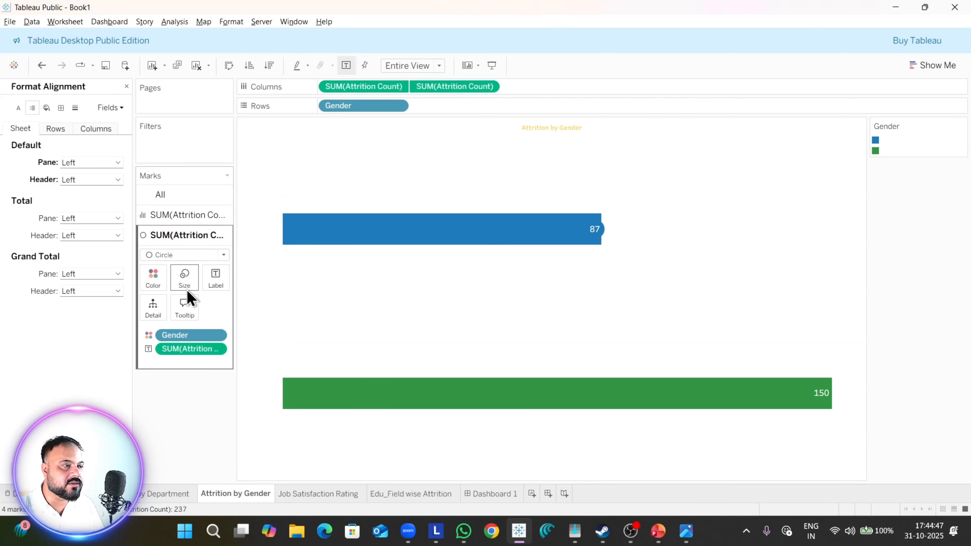
click(184, 279)
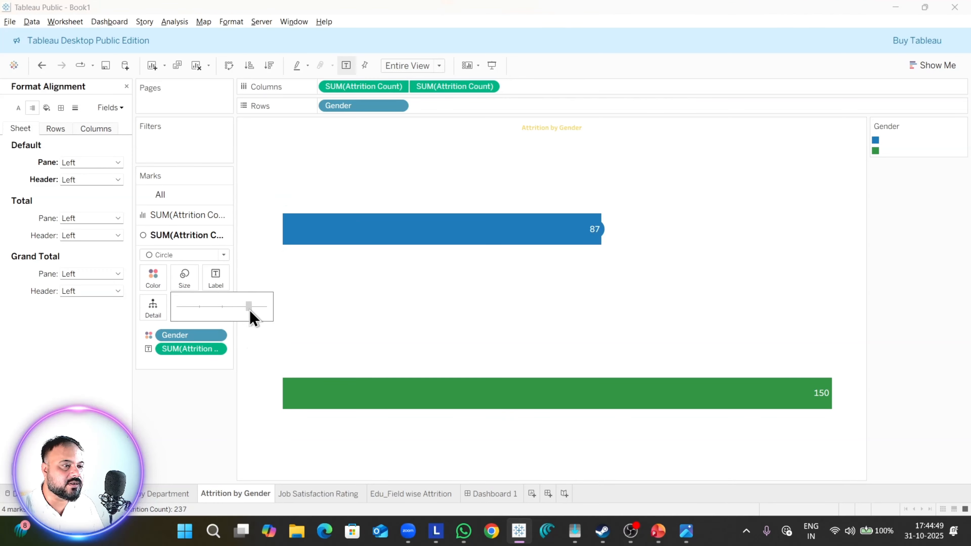
click(497, 494)
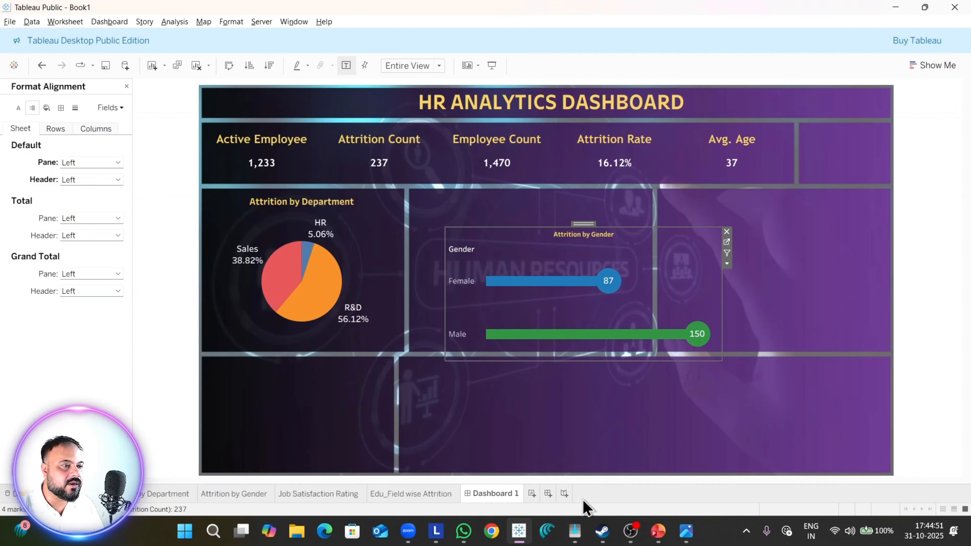
Step: Shrink the Attrition by Gender chart, fit it into the small box beside the Avg. Age KPI, and narrow its gender label column
drag(721, 361, 604, 306)
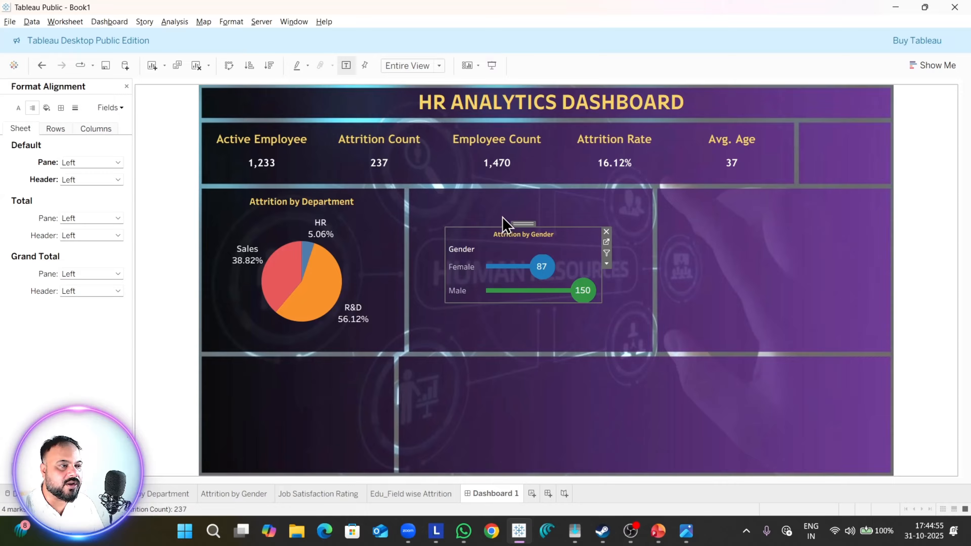
drag(520, 224, 808, 123)
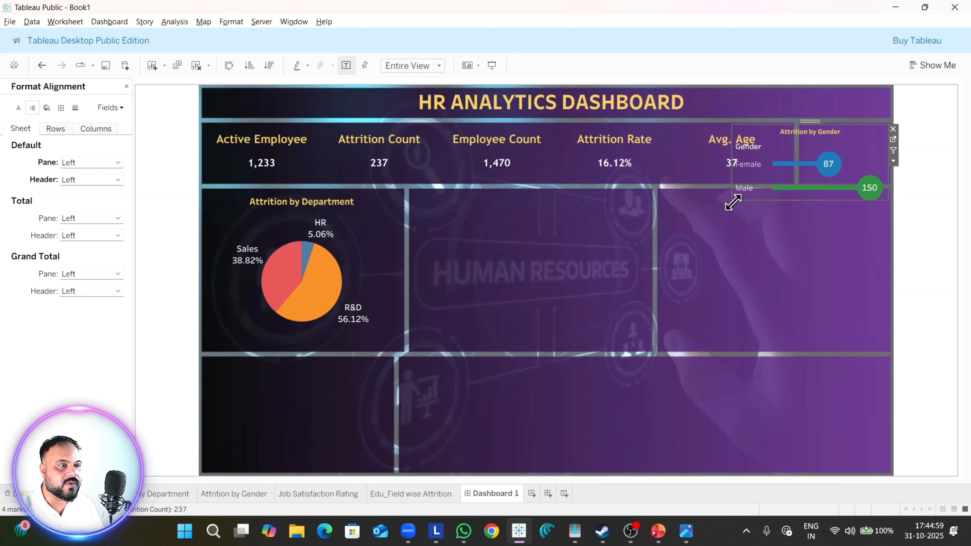
drag(732, 203, 802, 183)
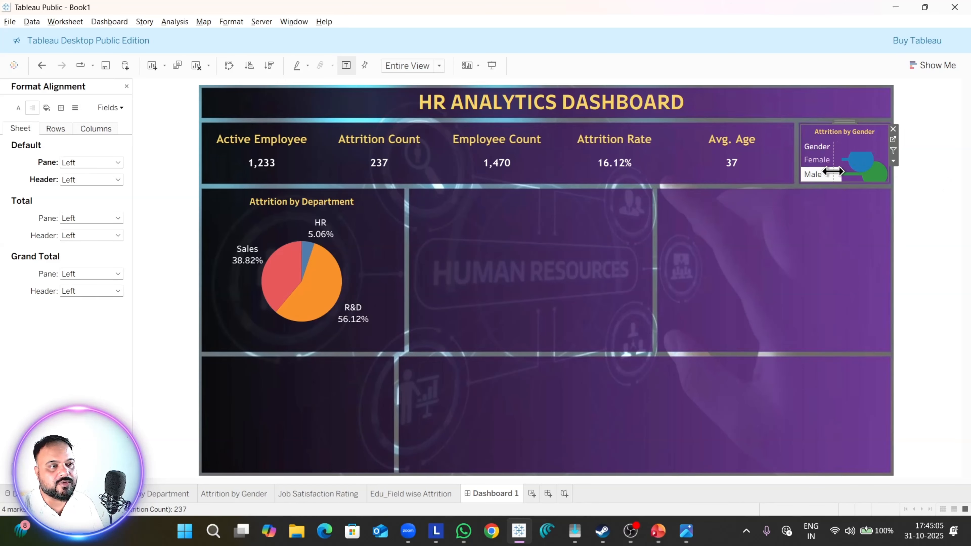
drag(833, 172, 833, 172)
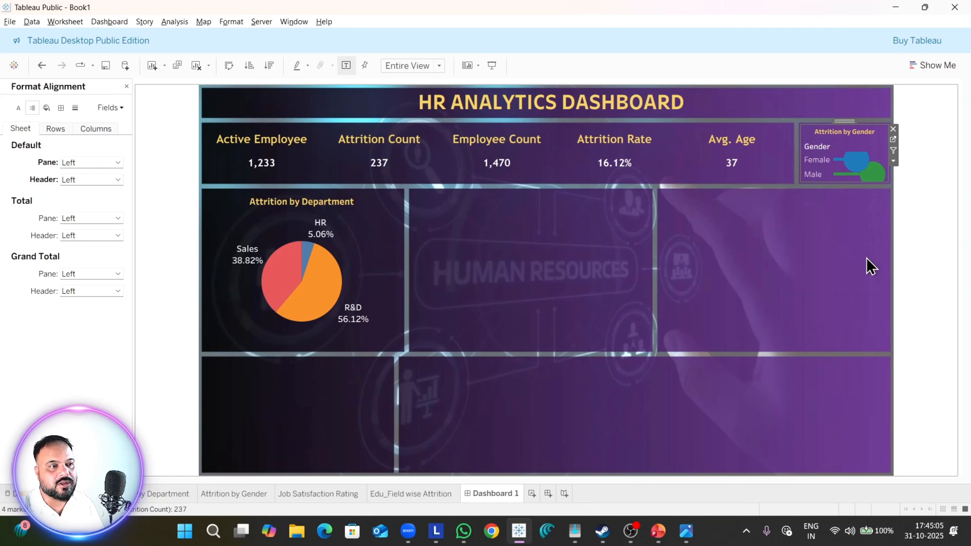
Step: On the Attrition by Gender sheet, shrink the circles to suit the smaller chart, and check the result on Dashboard 1
click(243, 496)
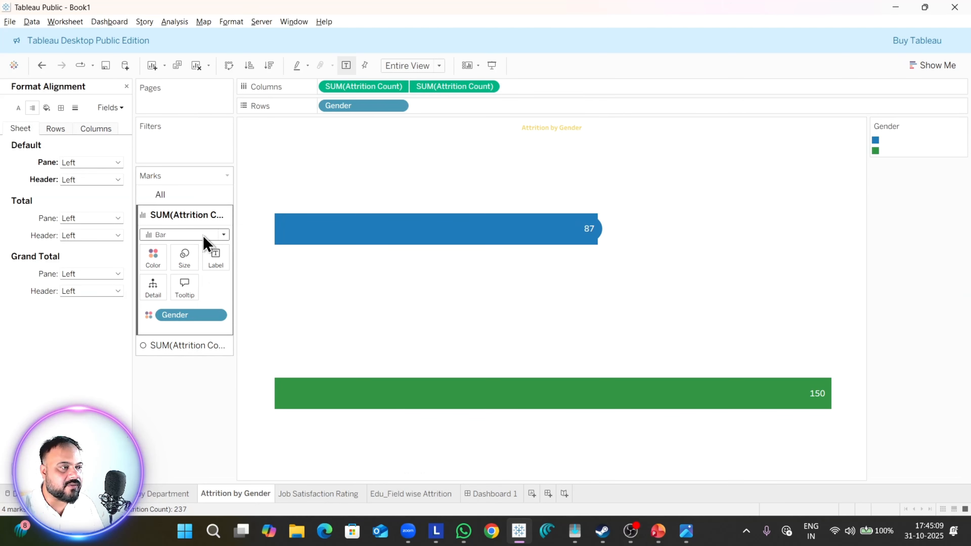
click(189, 345)
click(190, 286)
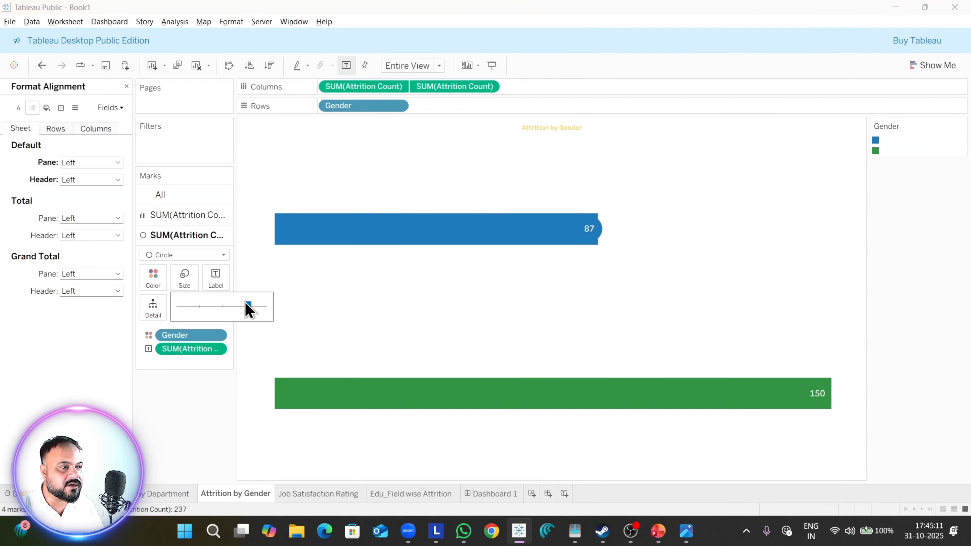
click(483, 495)
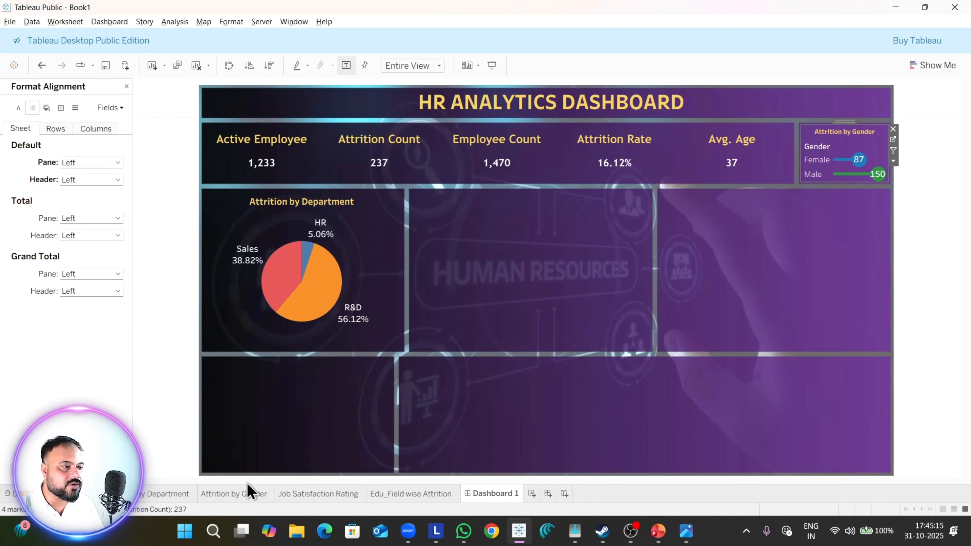
Step: Thicken the bars on the Attrition by Gender sheet and return to Dashboard 1
click(245, 493)
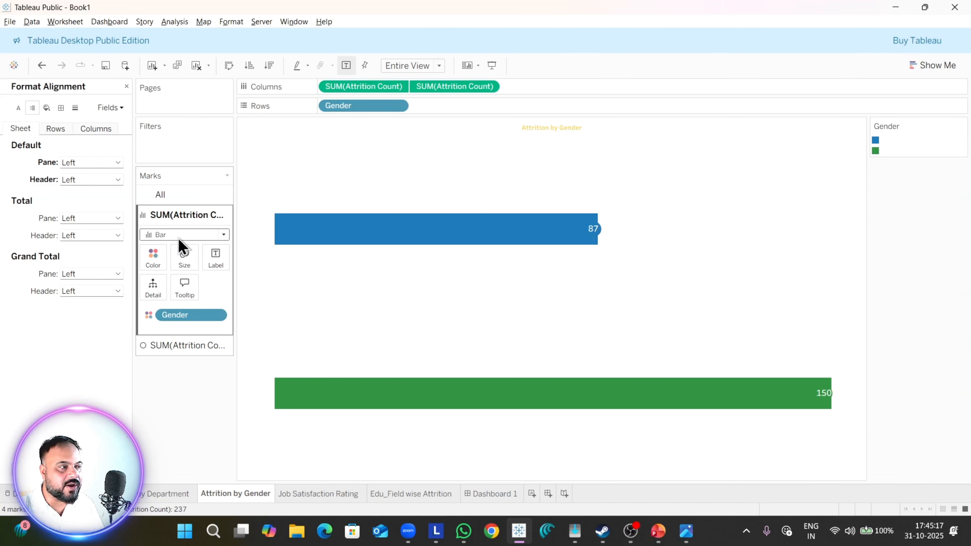
click(184, 264)
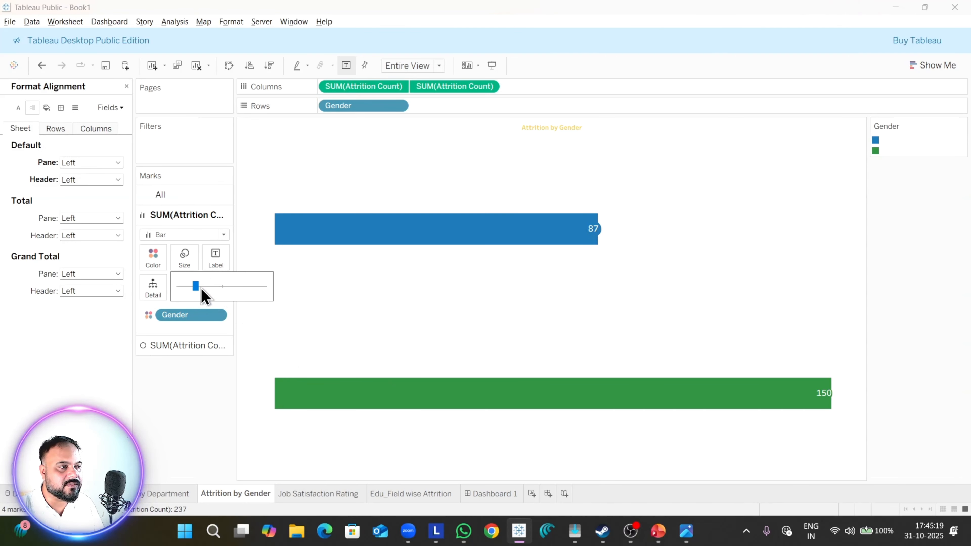
drag(207, 290, 209, 289)
click(493, 494)
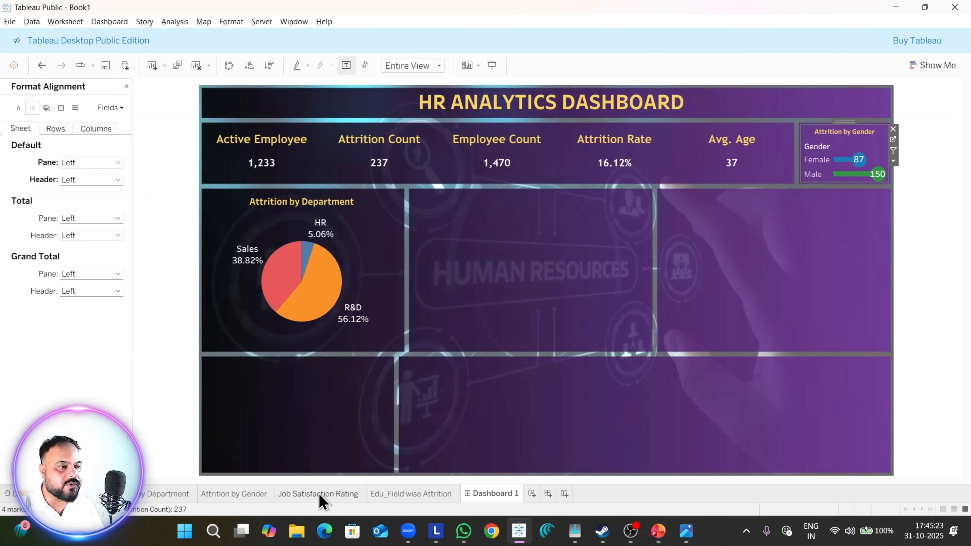
Step: Set the circle label font size on the Attrition by Gender sheet to 8 and return to Dashboard 1
click(259, 493)
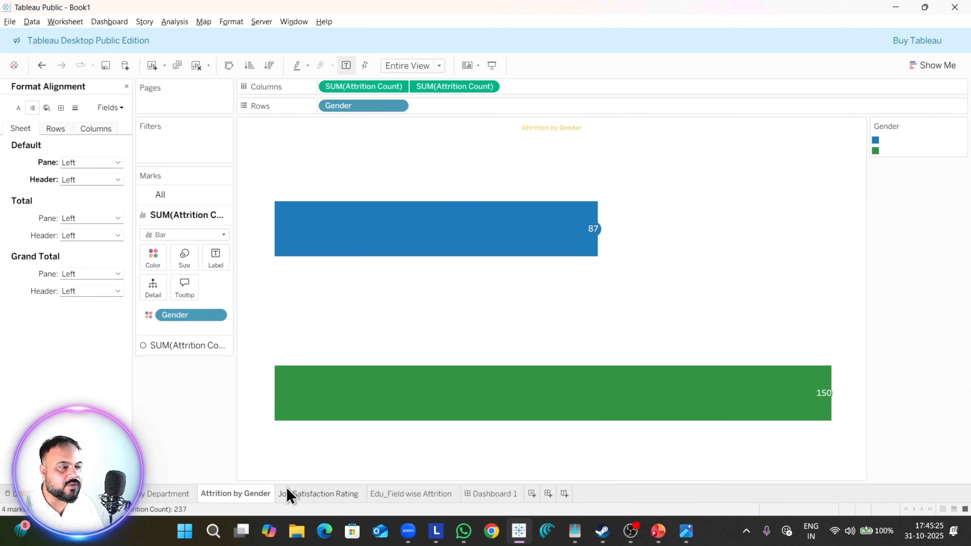
click(176, 346)
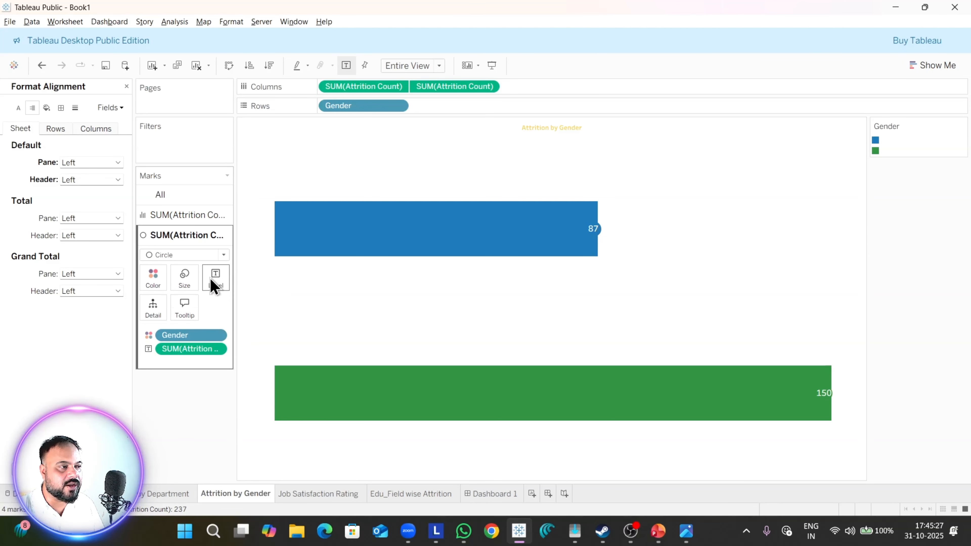
click(216, 278)
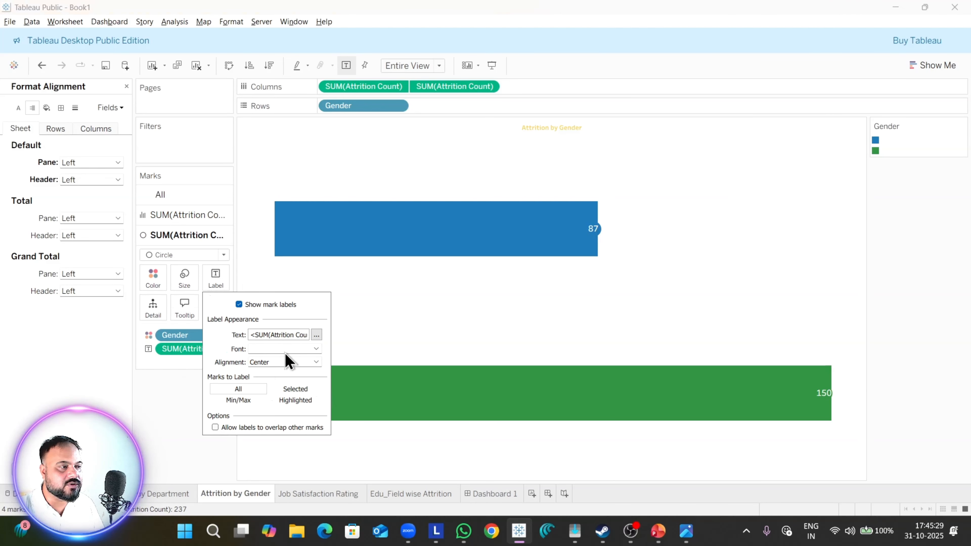
click(298, 353)
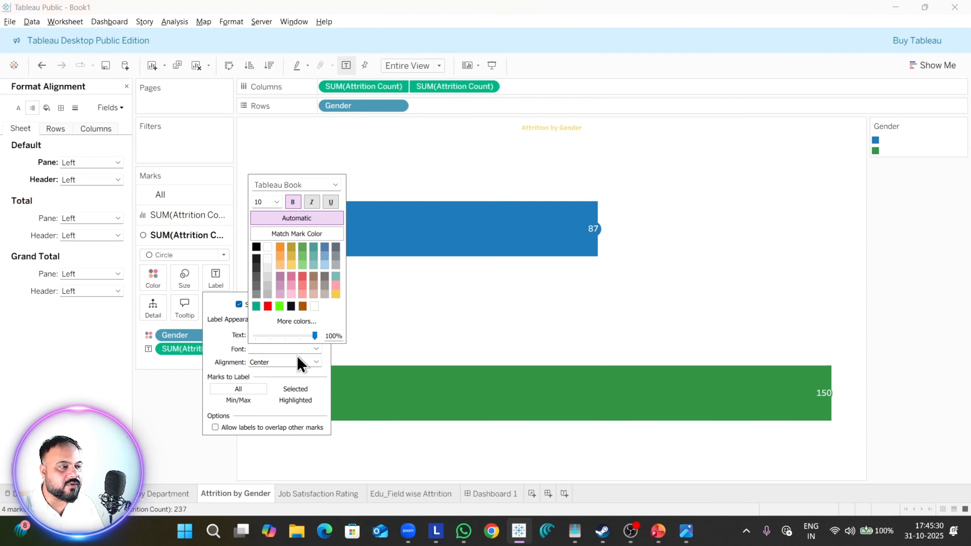
click(278, 203)
click(276, 215)
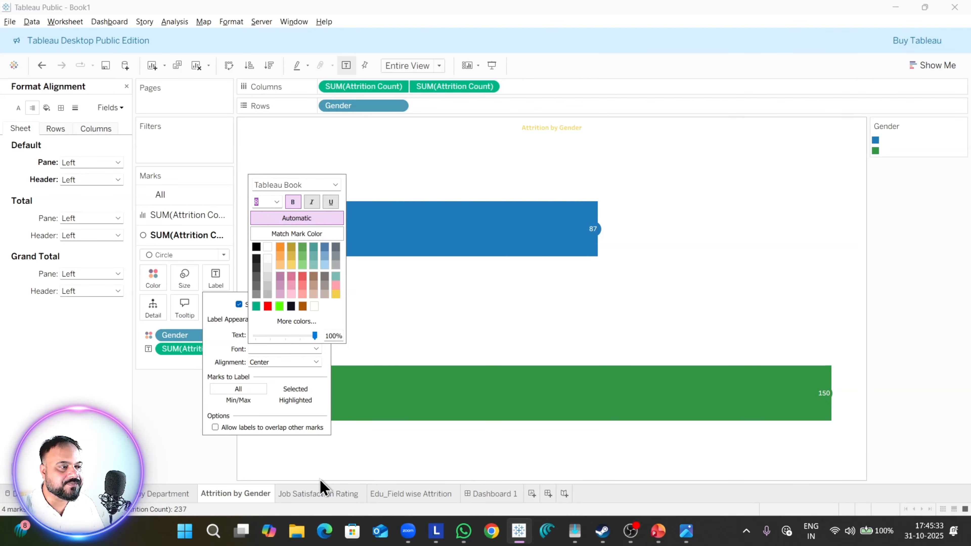
click(226, 472)
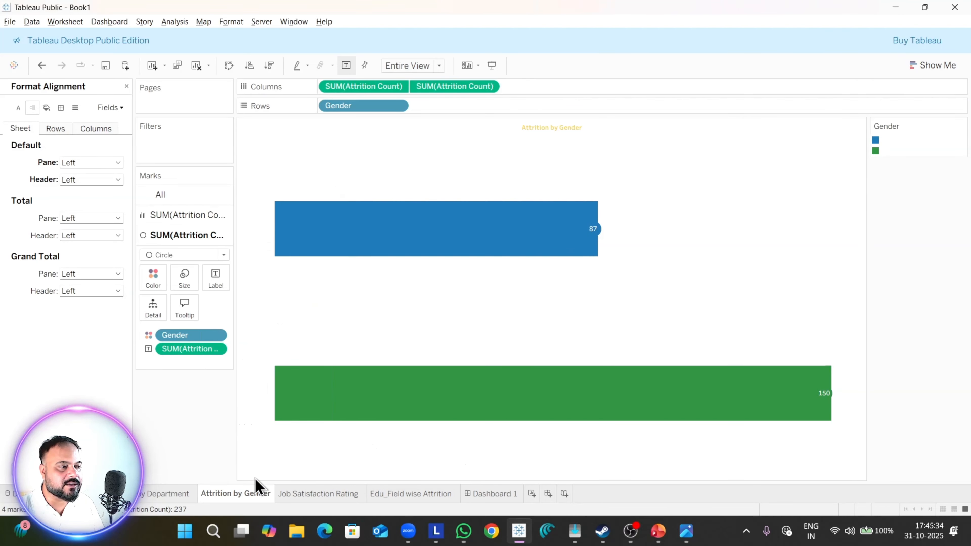
click(496, 496)
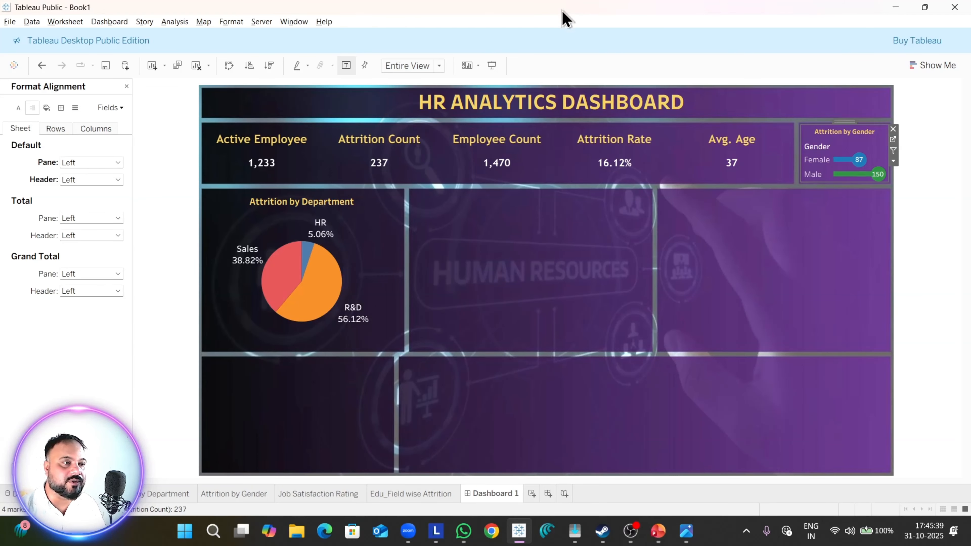
Step: Preview Dashboard 1 in presentation mode, exit the preview and close the Format Alignment pane
click(492, 65)
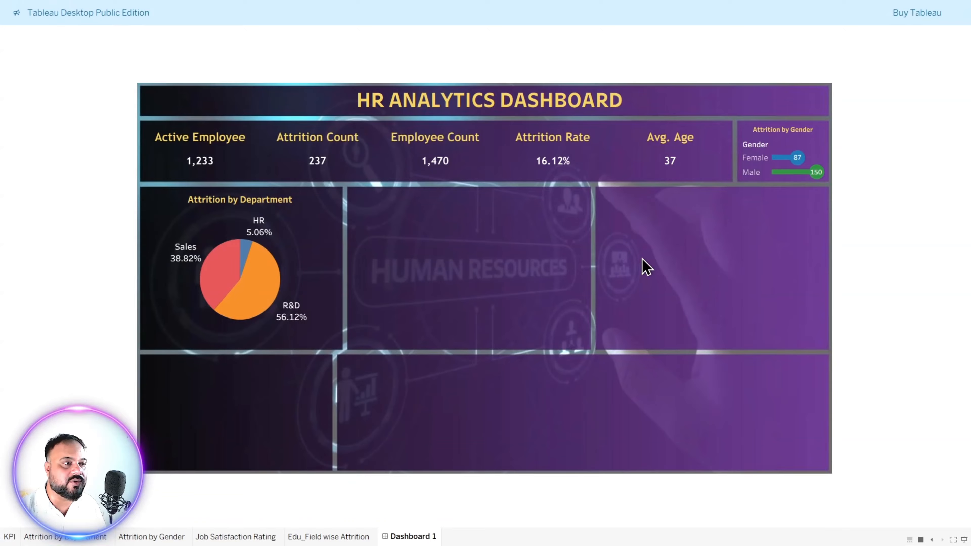
key(Escape)
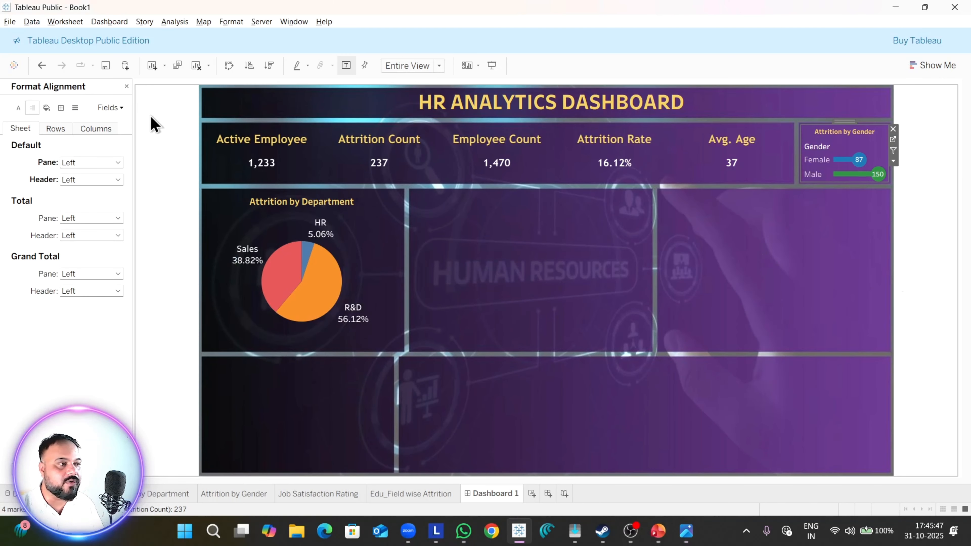
click(126, 86)
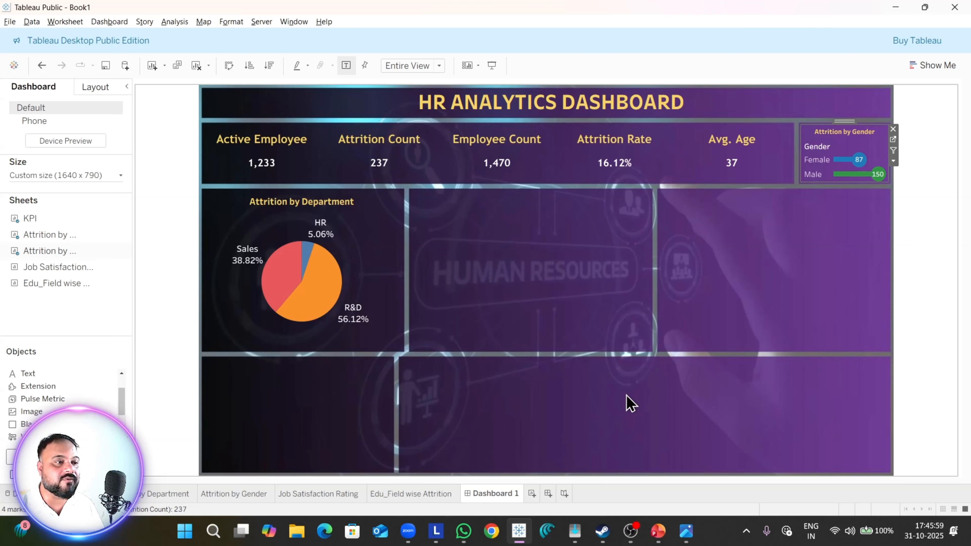
Step: Following the reference image Dashboard 1.png, fit the Job Satisfaction Rating sheet into the box below Attrition by Gender and remove its color legend
key(alt+Tab)
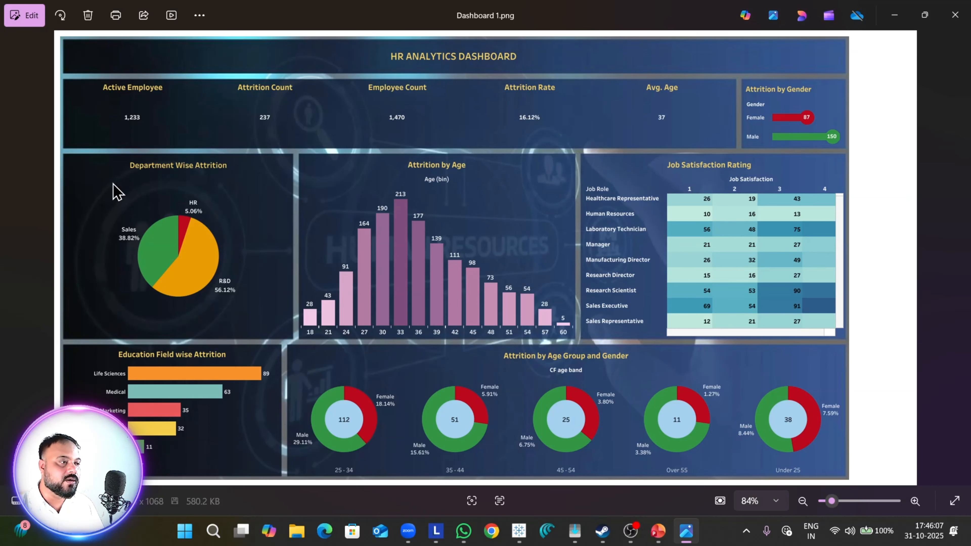
key(alt+Tab)
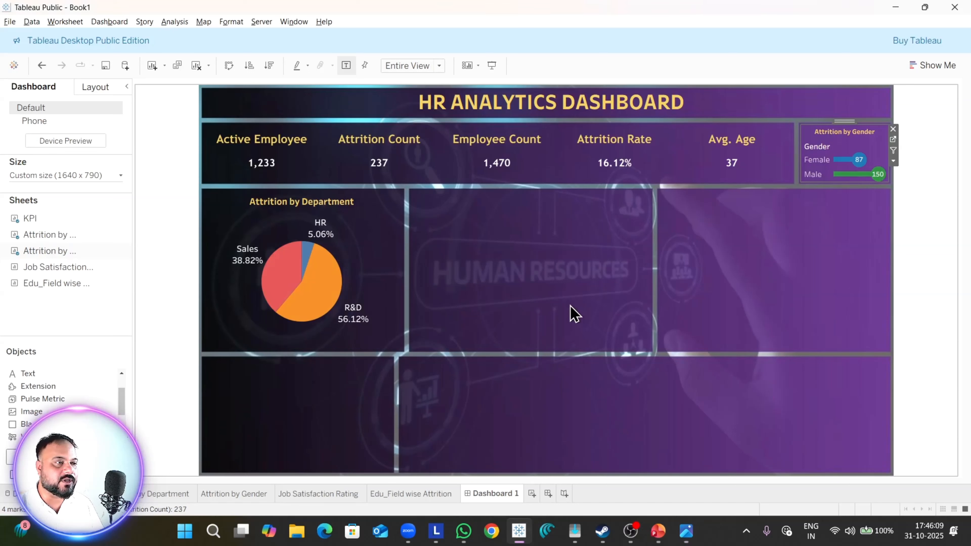
mouse_move(46, 288)
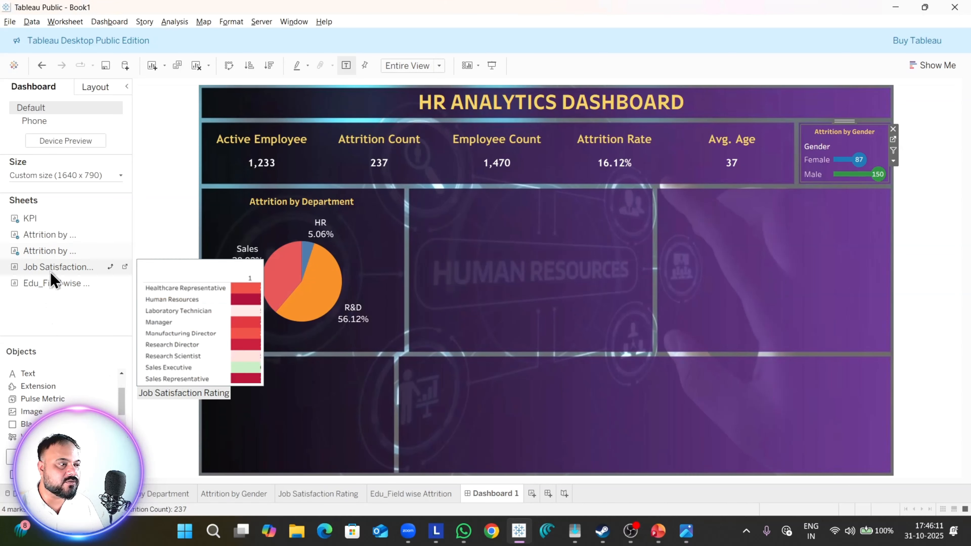
drag(50, 271, 594, 213)
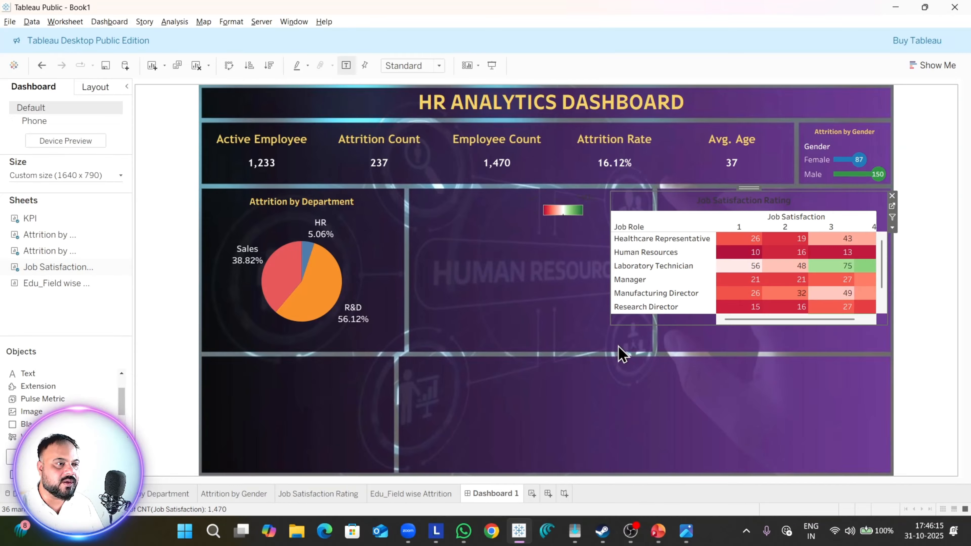
drag(612, 326, 660, 350)
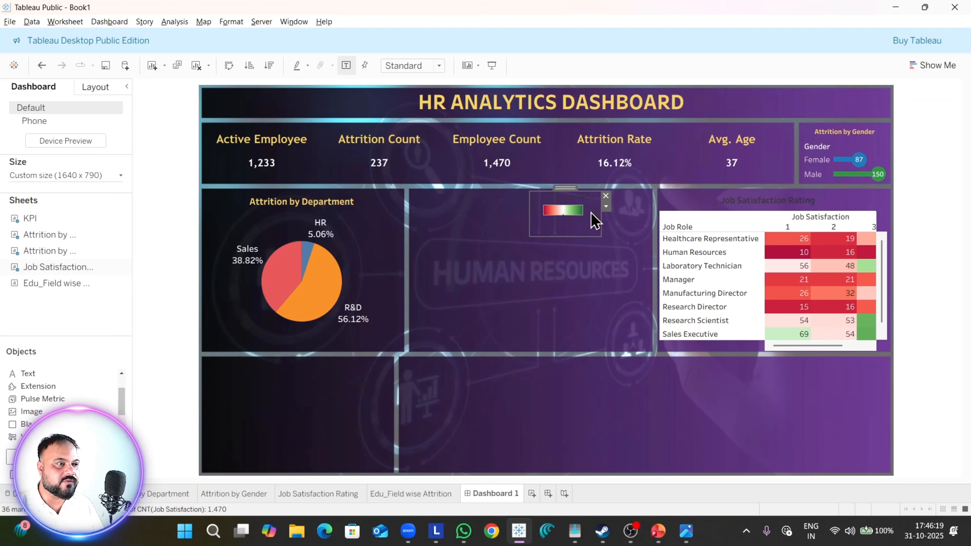
click(611, 200)
Step: Color the Job Satisfaction Rating title light yellow and fit the table to Entire View
right_click(779, 202)
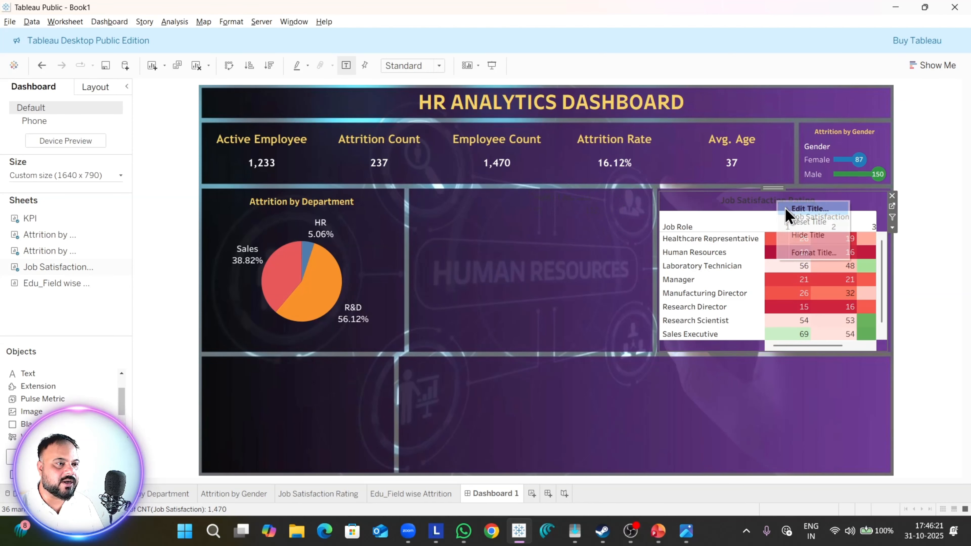
click(796, 209)
drag(539, 224, 398, 212)
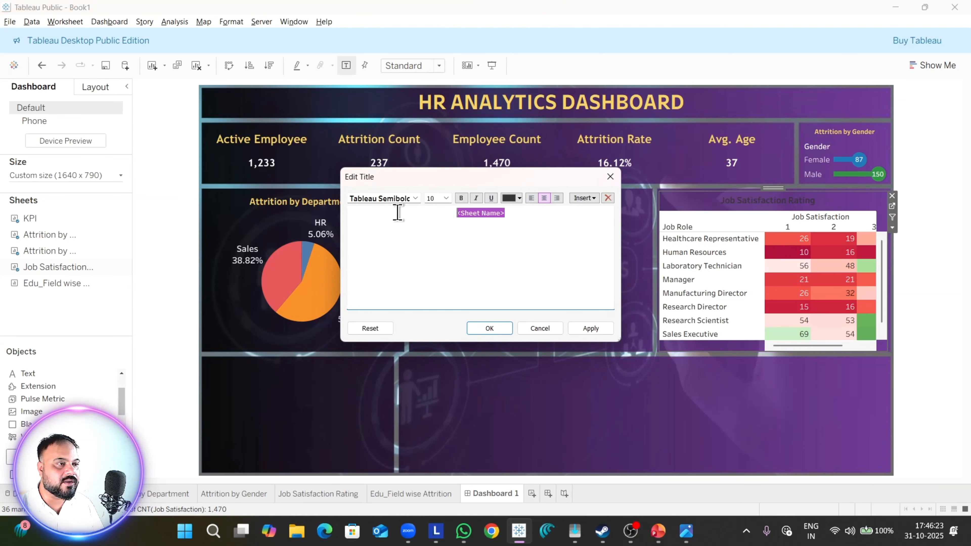
click(519, 198)
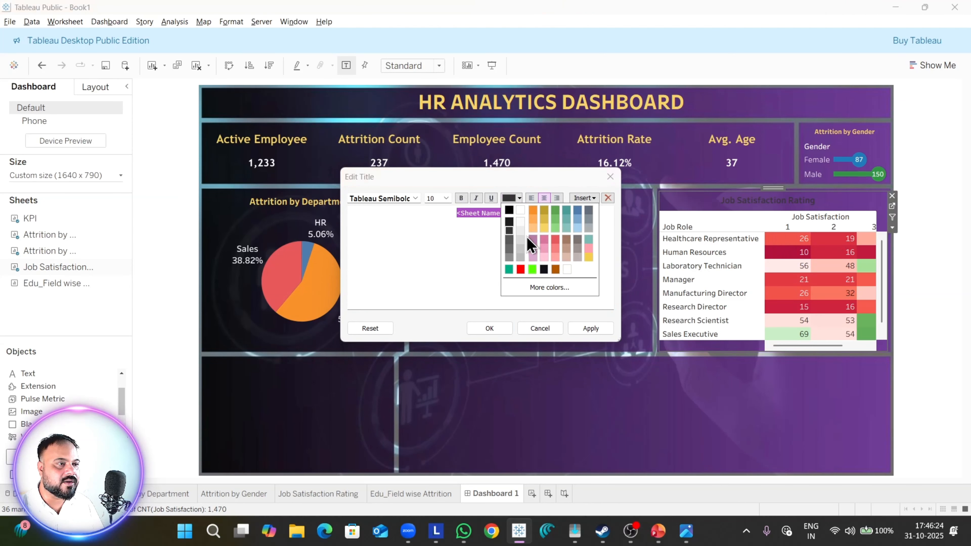
click(547, 228)
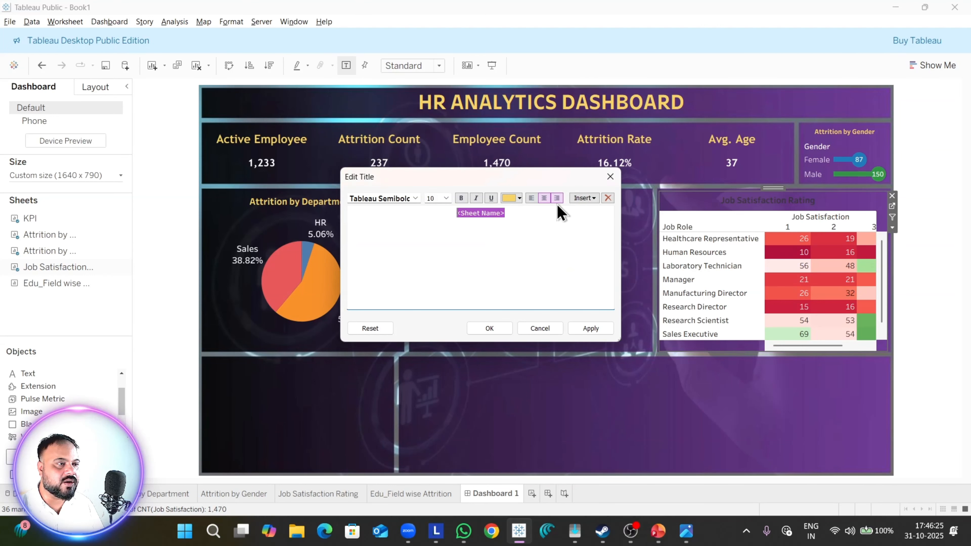
click(589, 329)
click(490, 328)
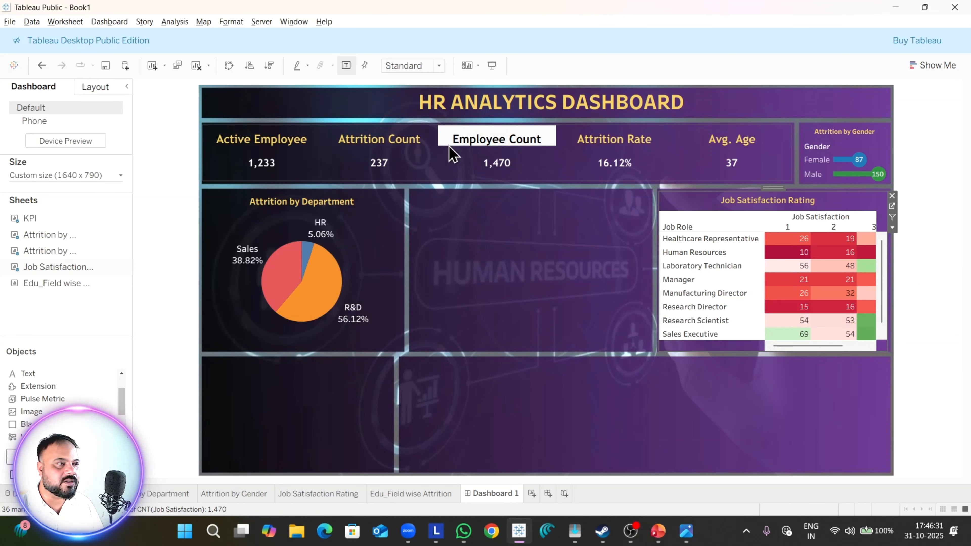
click(436, 66)
click(417, 117)
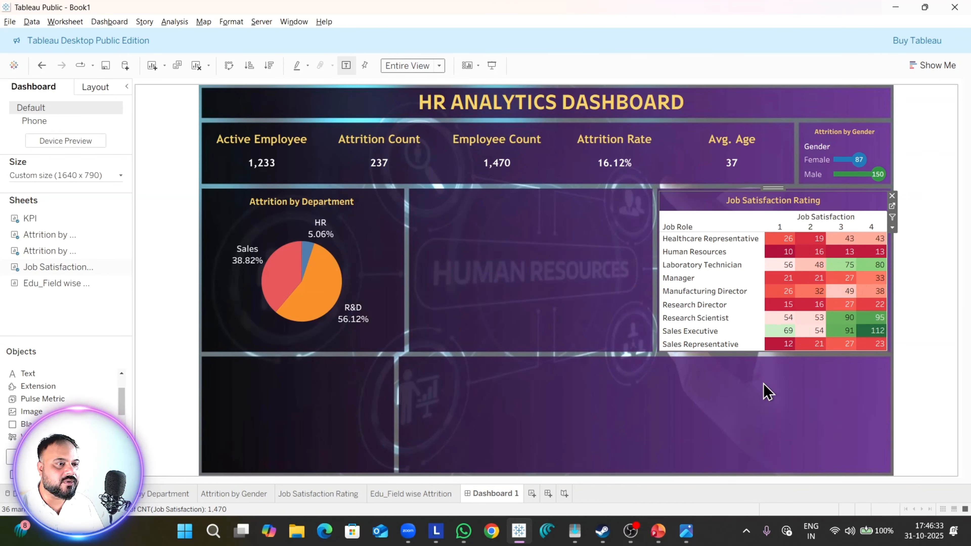
Step: Set the Job Satisfaction Rating table's worksheet shading to None and its worksheet font color to white
right_click(743, 253)
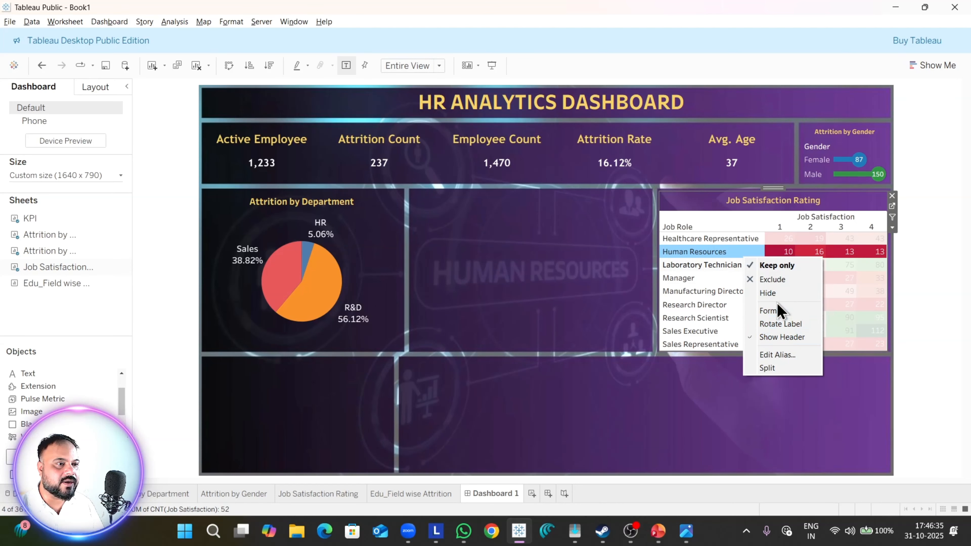
click(779, 317)
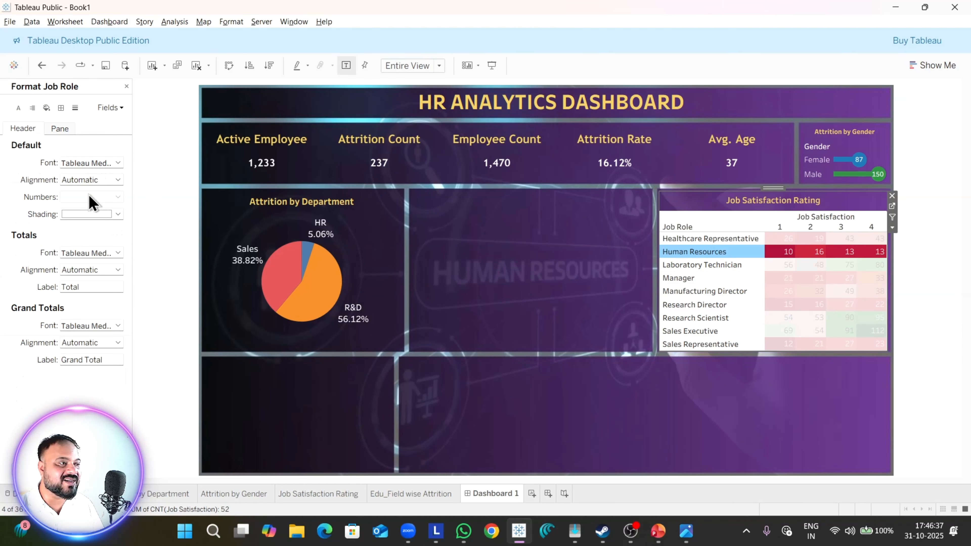
click(51, 110)
click(109, 163)
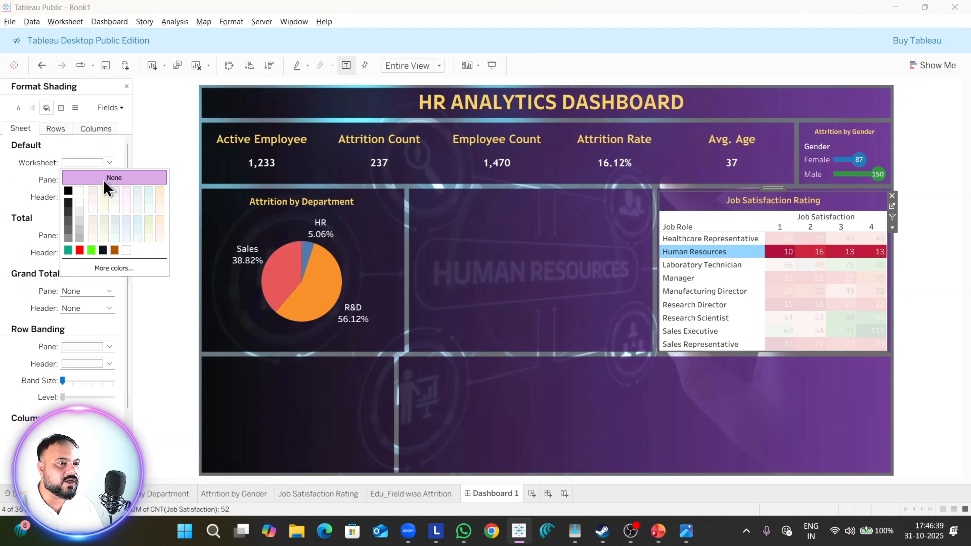
click(18, 108)
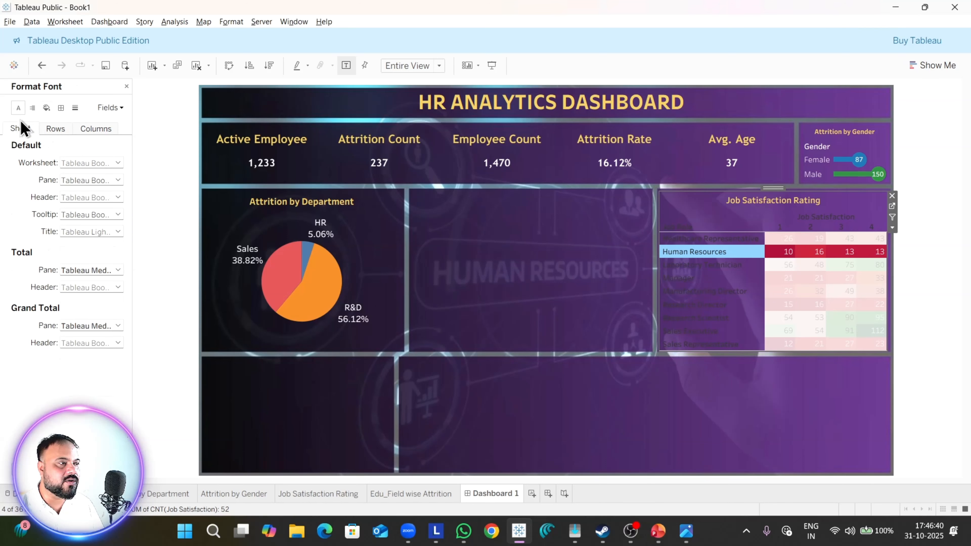
click(76, 165)
click(79, 210)
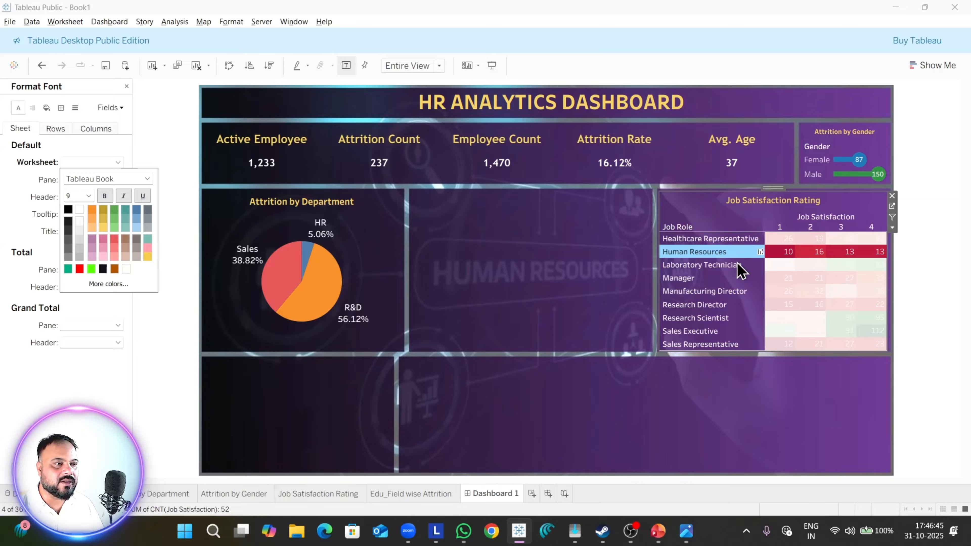
Step: Set the row divider pane border of the Job Satisfaction Rating table to None and clear the highlighted Human Resources row
click(60, 108)
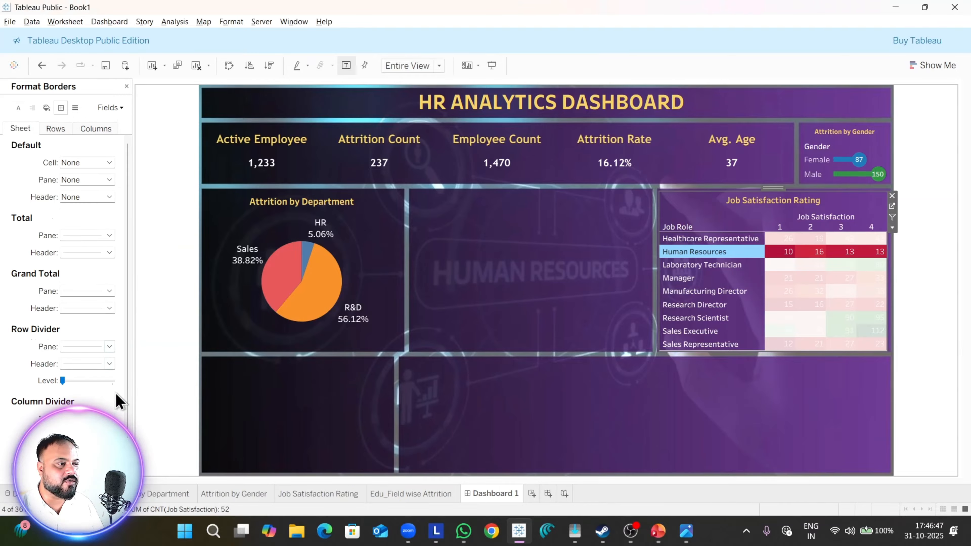
click(98, 347)
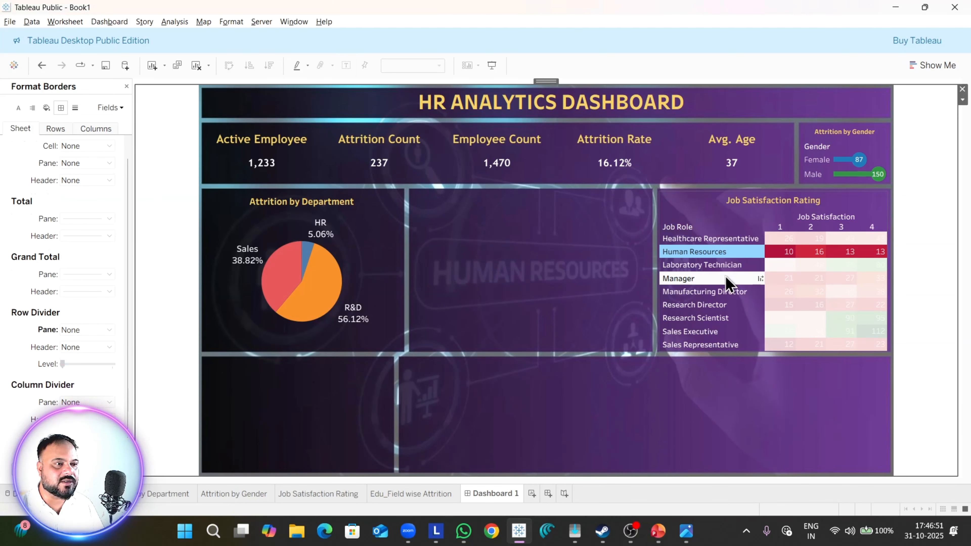
click(726, 265)
click(698, 267)
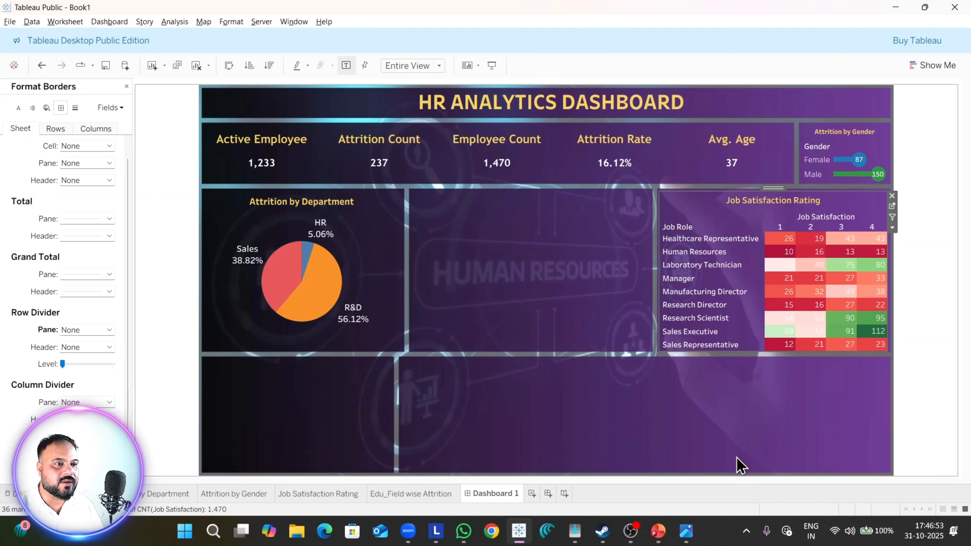
Step: Preview the dashboard in presentation mode to check the restyled Job Satisfaction Rating table, and exit the preview
click(738, 458)
click(485, 68)
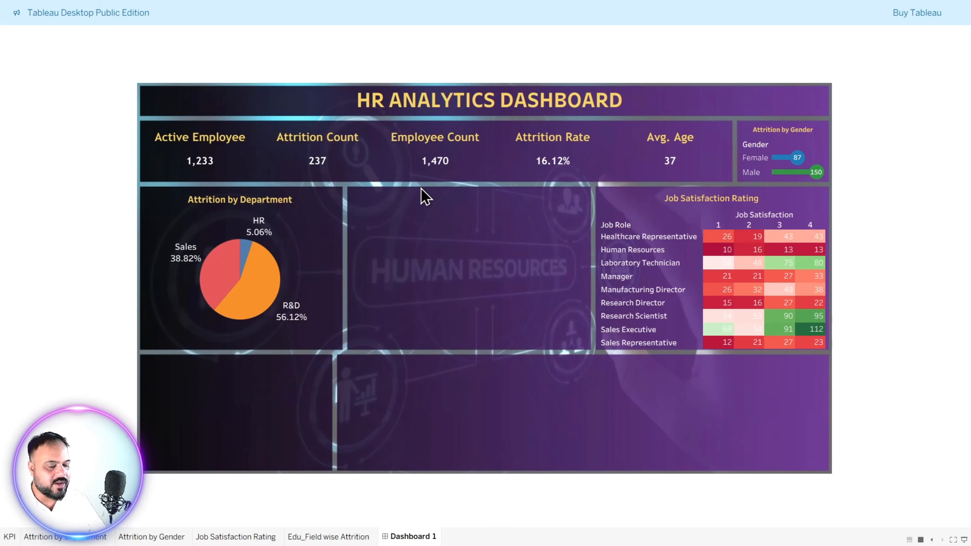
key(Escape)
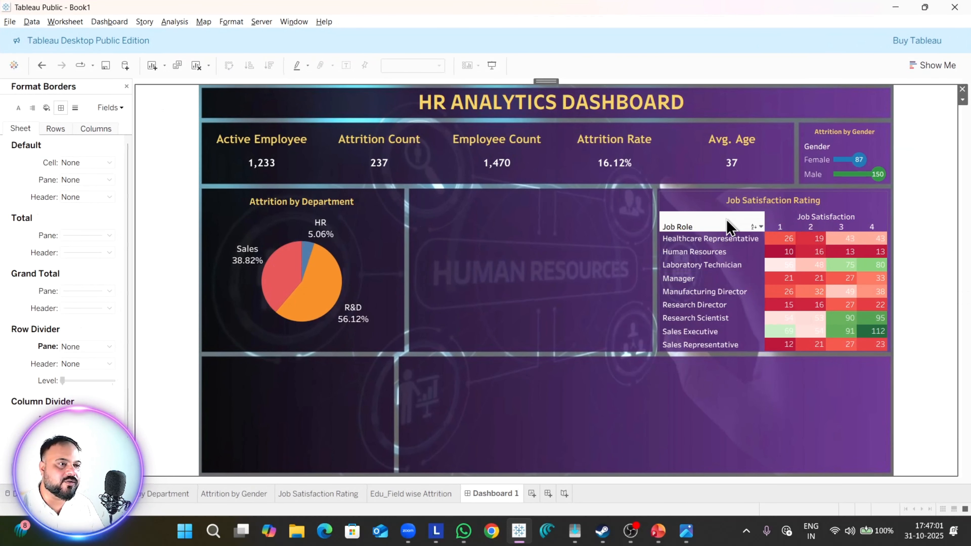
Step: Adjust the Job Satisfaction Rating sheet's size and position slightly so it sits inside its box frame, and close the Format Borders pane
click(729, 228)
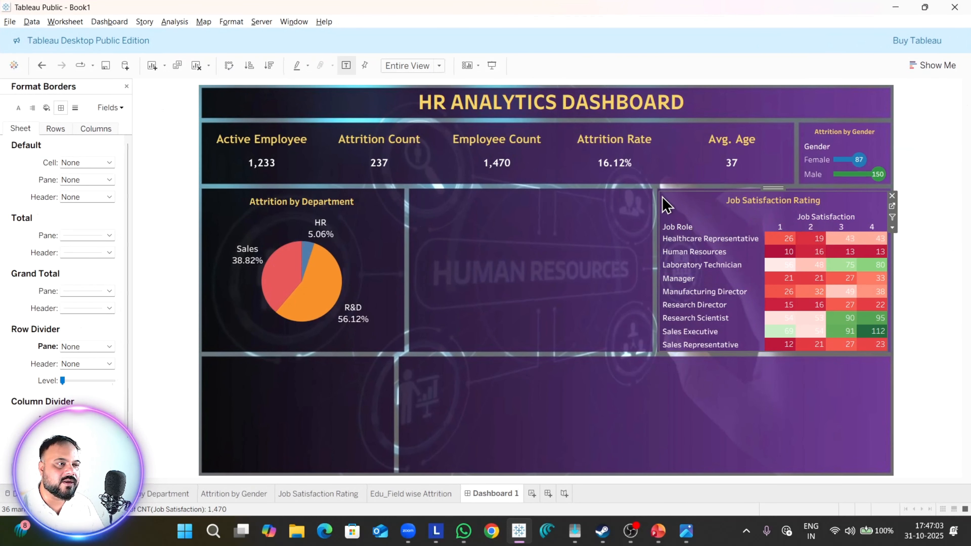
drag(660, 191, 774, 189)
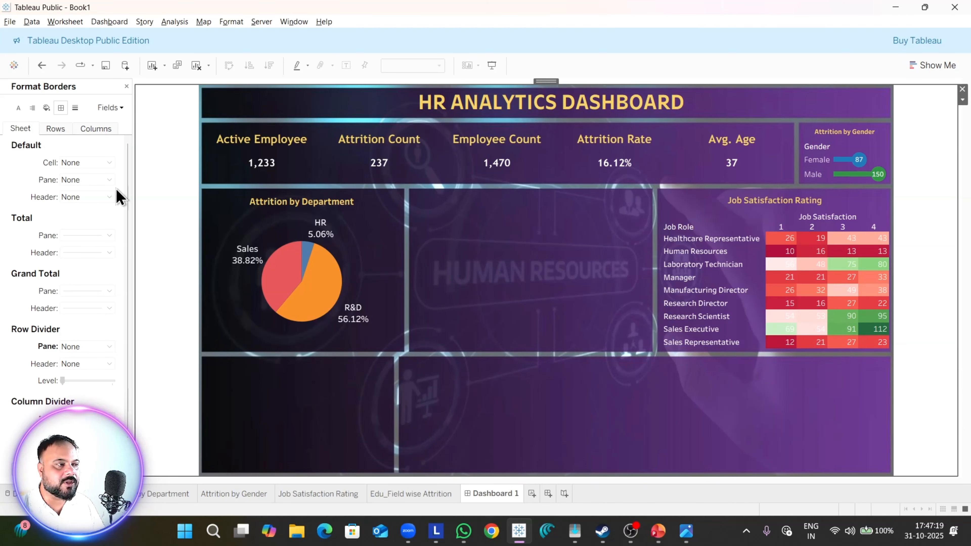
click(126, 86)
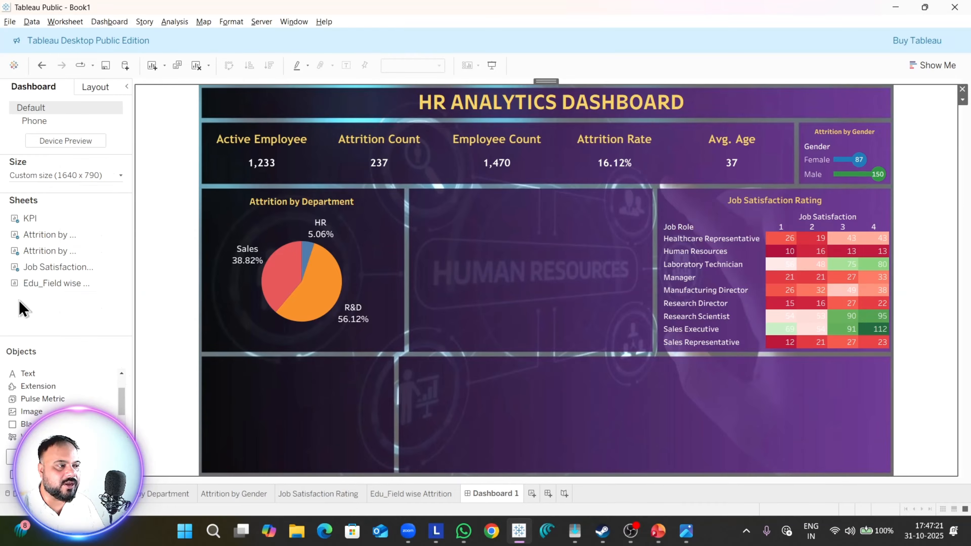
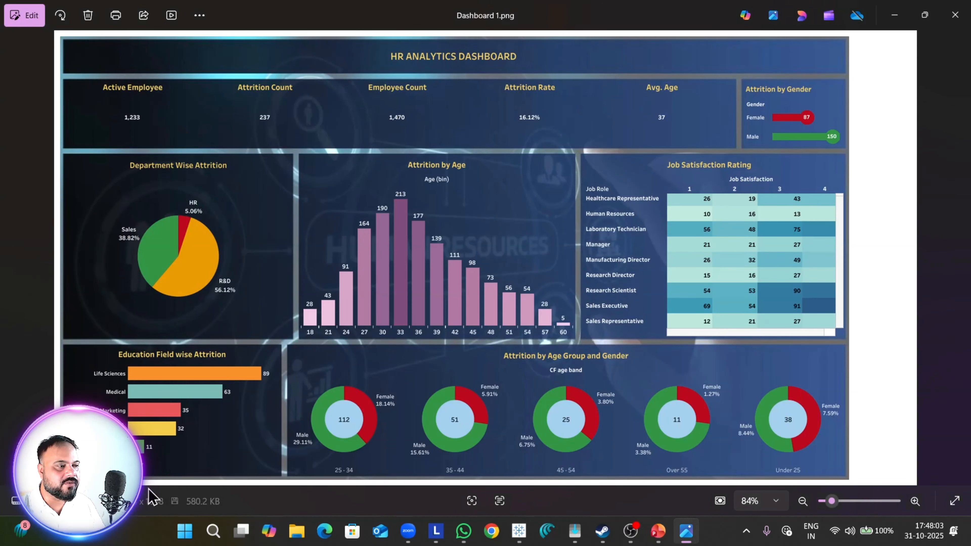
Step: Switch back to Tableau and hide the Attrition Count axis header on the Education Field Wise Attrition chart
key(alt+Tab)
right_click(356, 467)
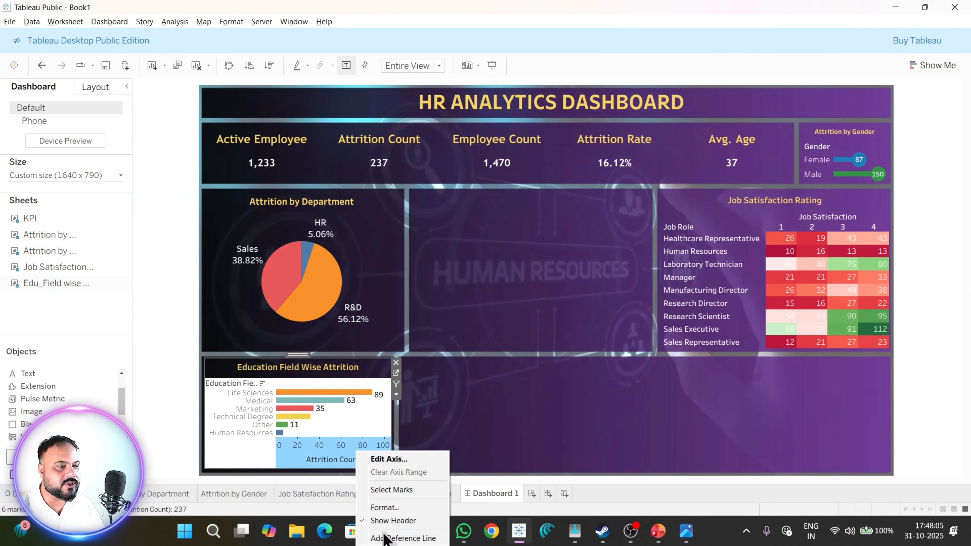
click(400, 524)
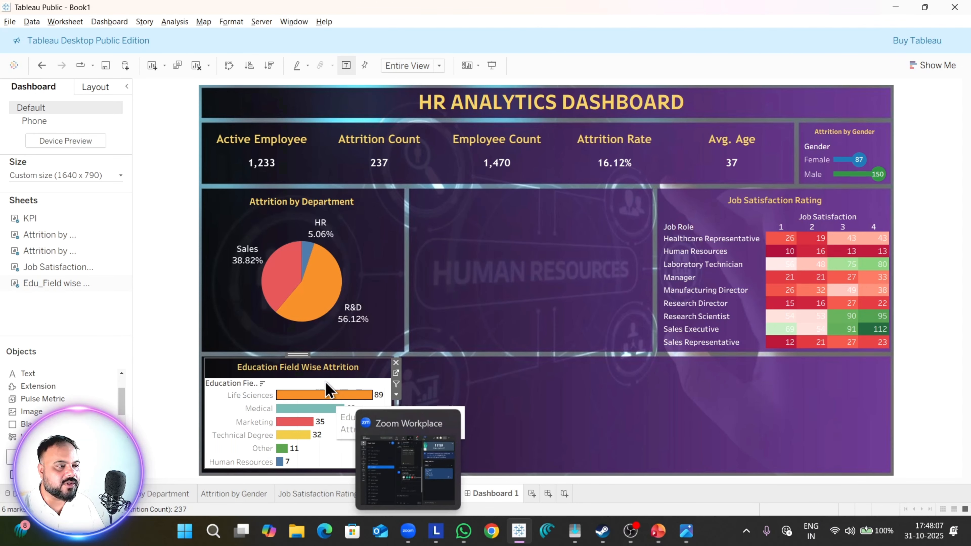
Step: Open the formatting for the Education Field labels and set the chart's worksheet shading to None
click(237, 412)
right_click(233, 426)
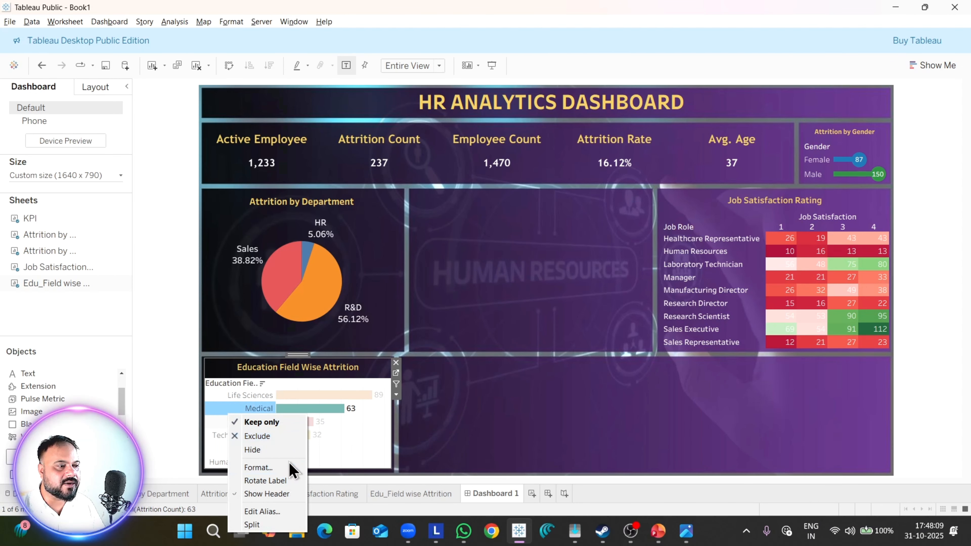
click(253, 466)
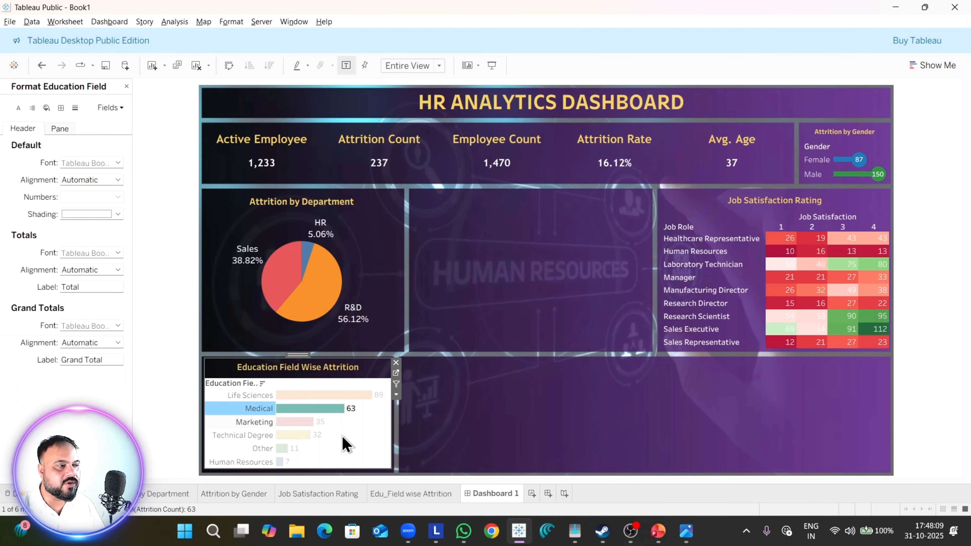
click(46, 107)
click(79, 163)
click(94, 181)
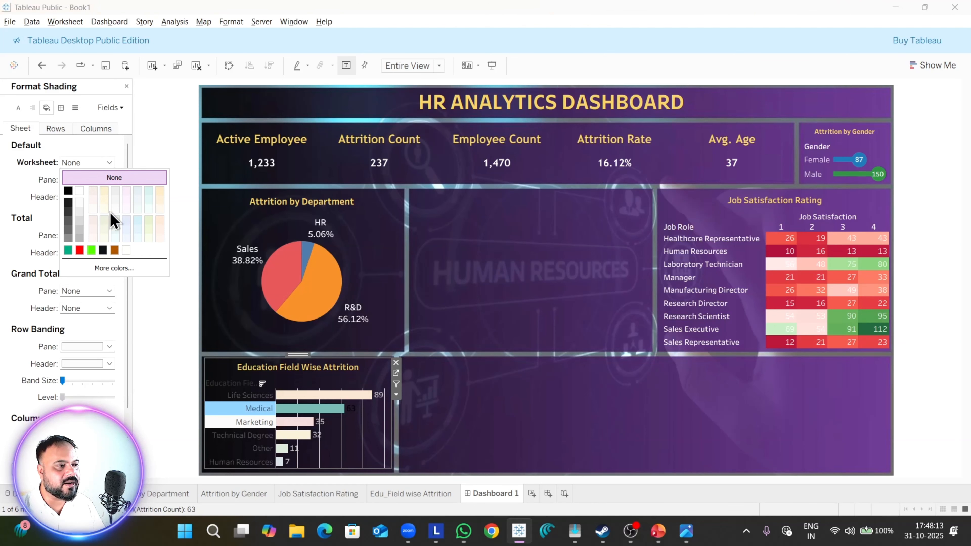
Step: Set the column grid lines of the Education Field Wise Attrition chart to None
click(74, 108)
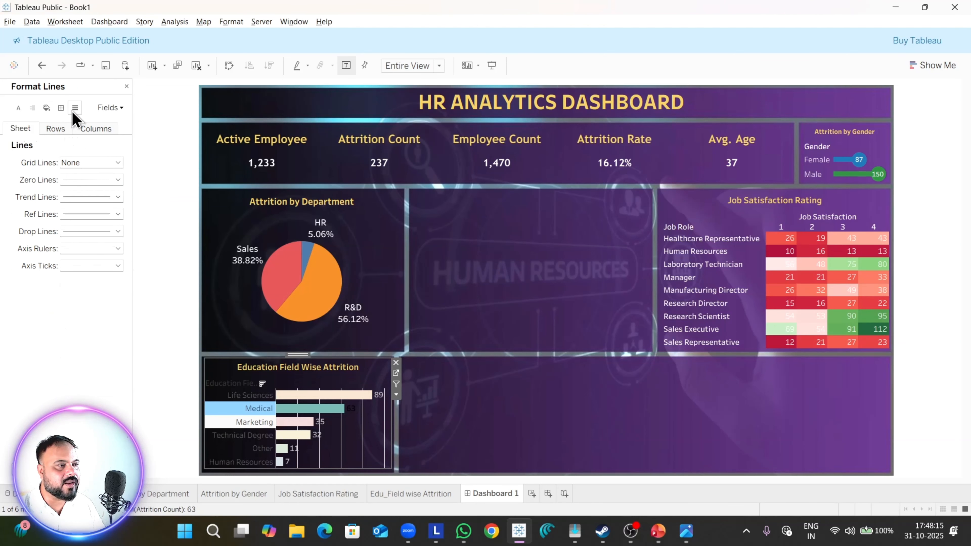
click(103, 164)
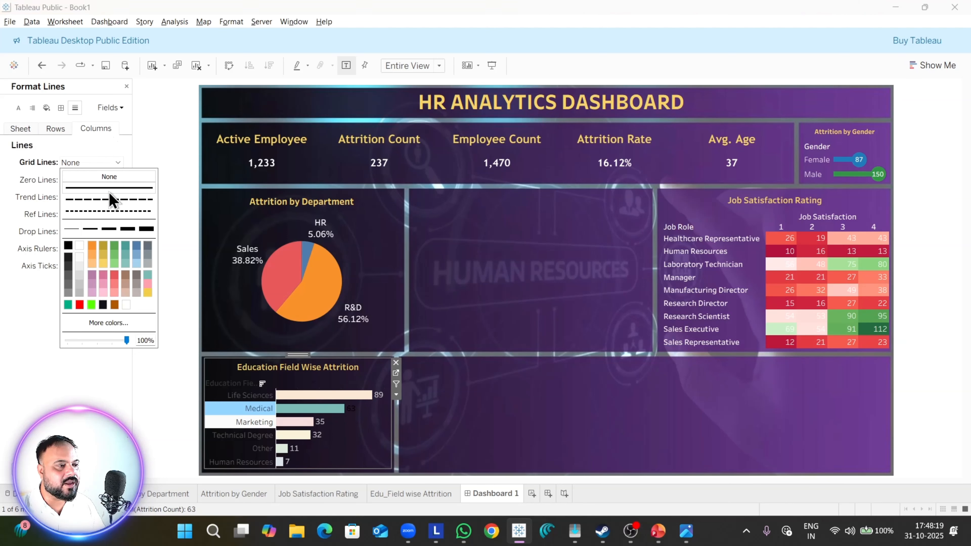
click(59, 131)
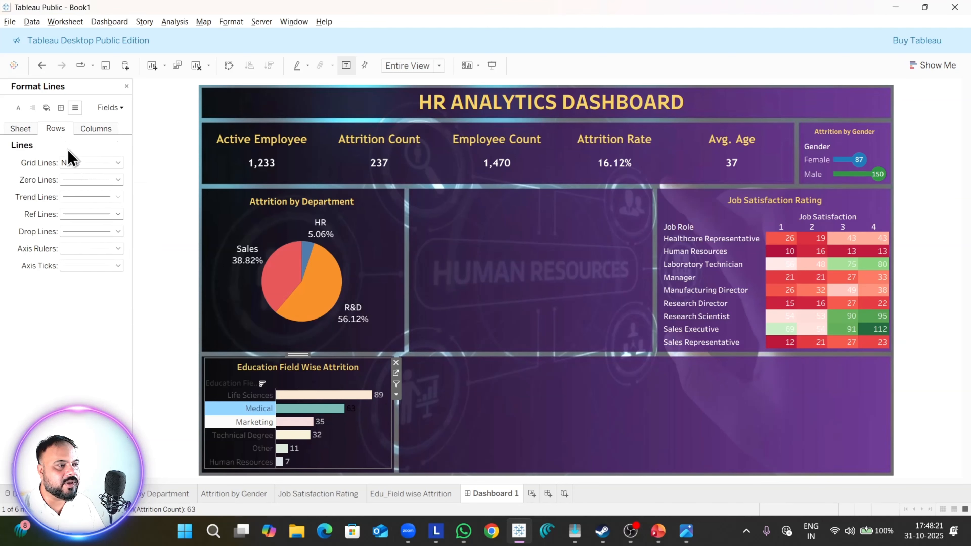
click(31, 131)
Step: Set the Education Field Wise Attrition worksheet font color to white and clear the highlighted Medical row
click(19, 107)
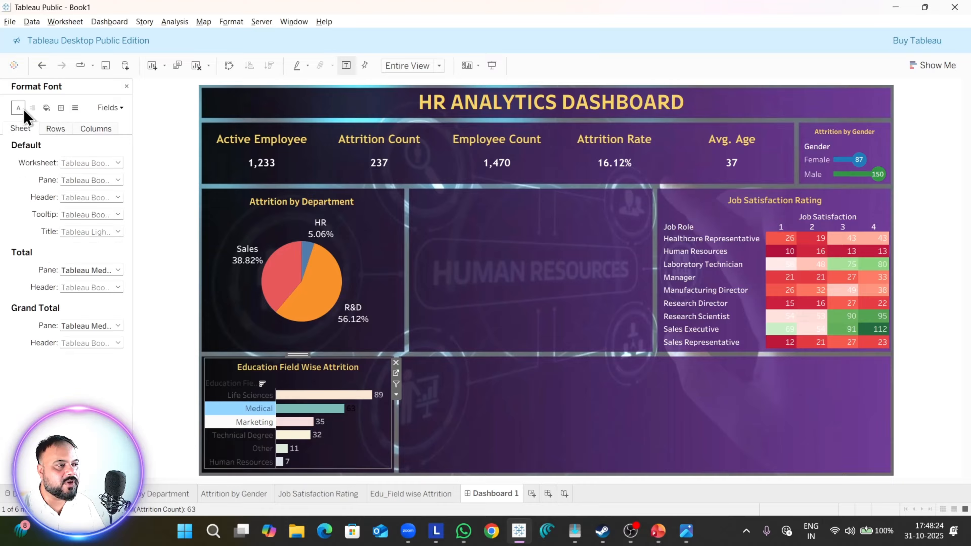
click(82, 164)
click(80, 210)
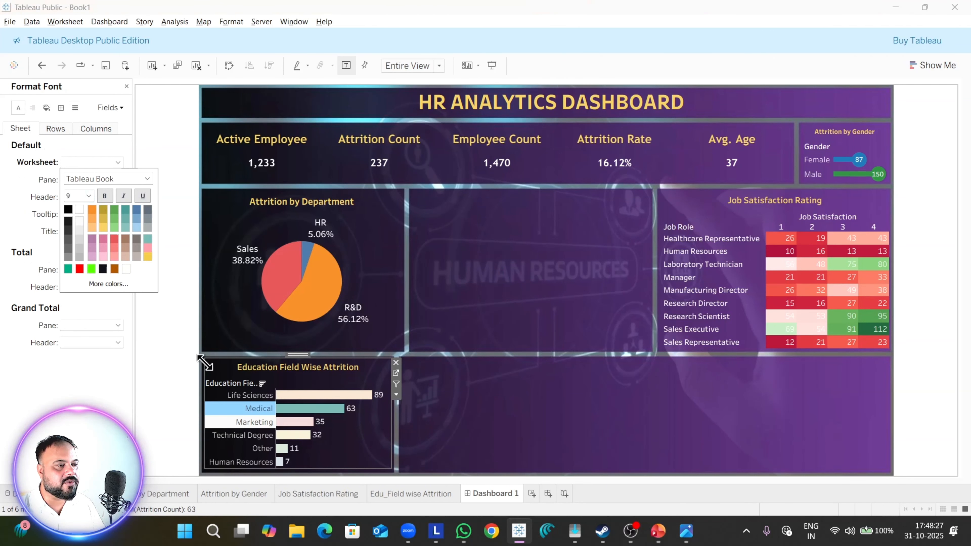
click(260, 411)
click(529, 446)
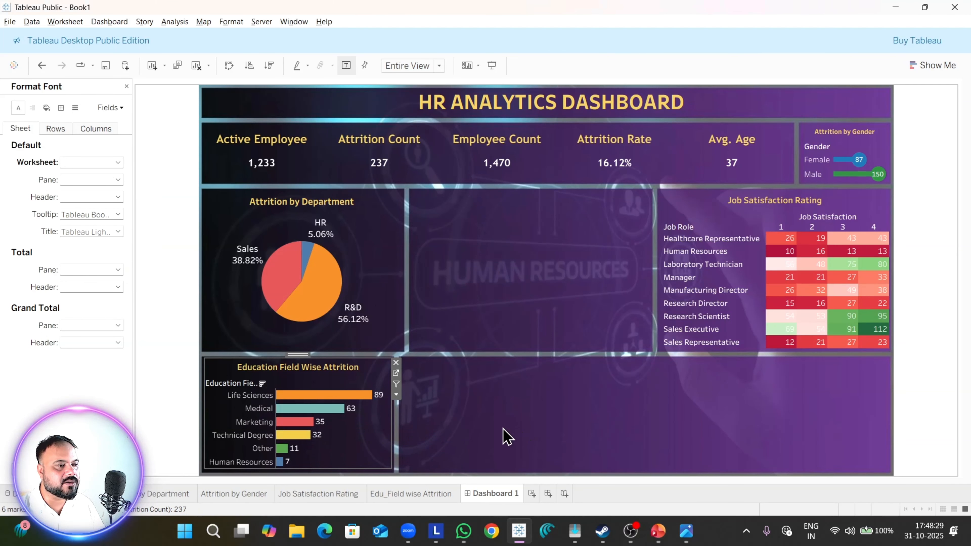
Step: Compare the chart with the reference dashboard image and review its sheet, row and column border settings
mouse_move(317, 421)
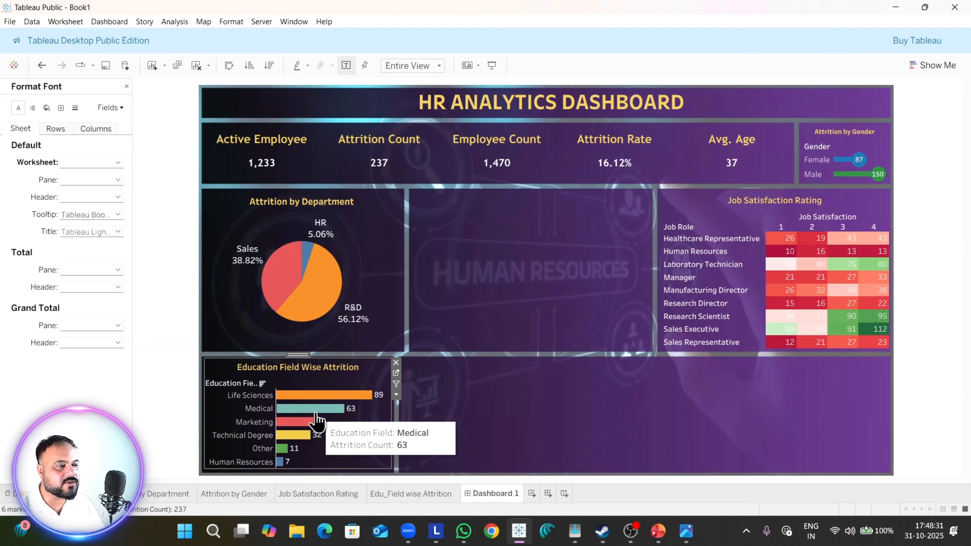
key(alt+Tab)
key(alt+Tab)
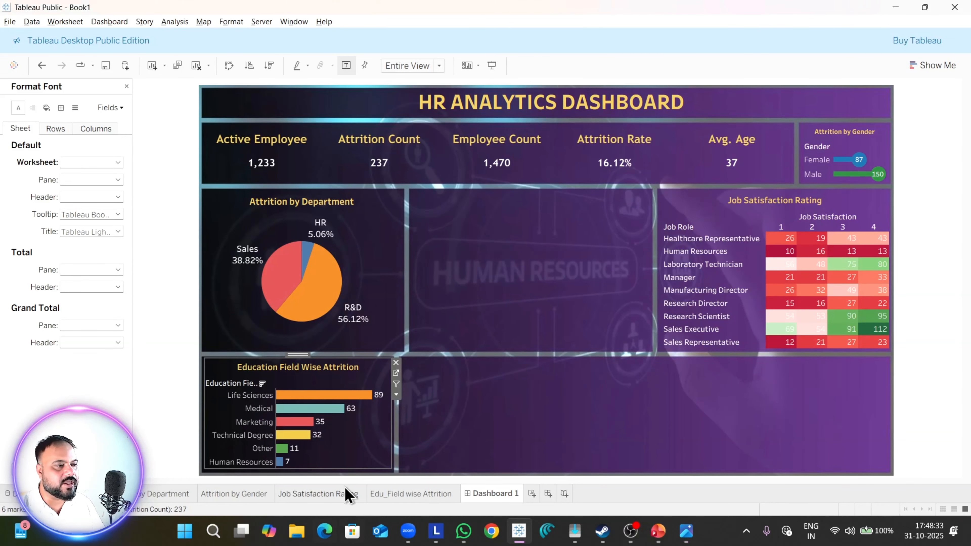
click(61, 107)
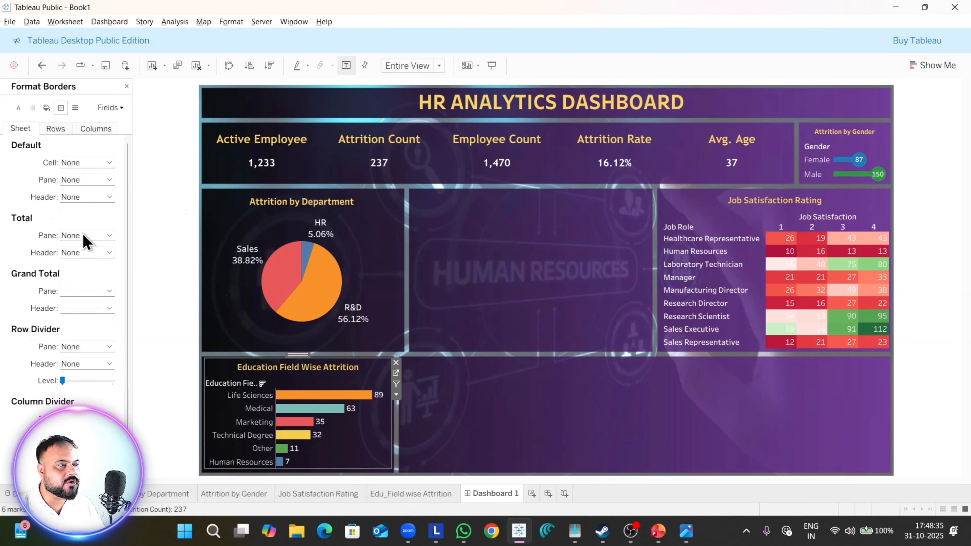
click(107, 129)
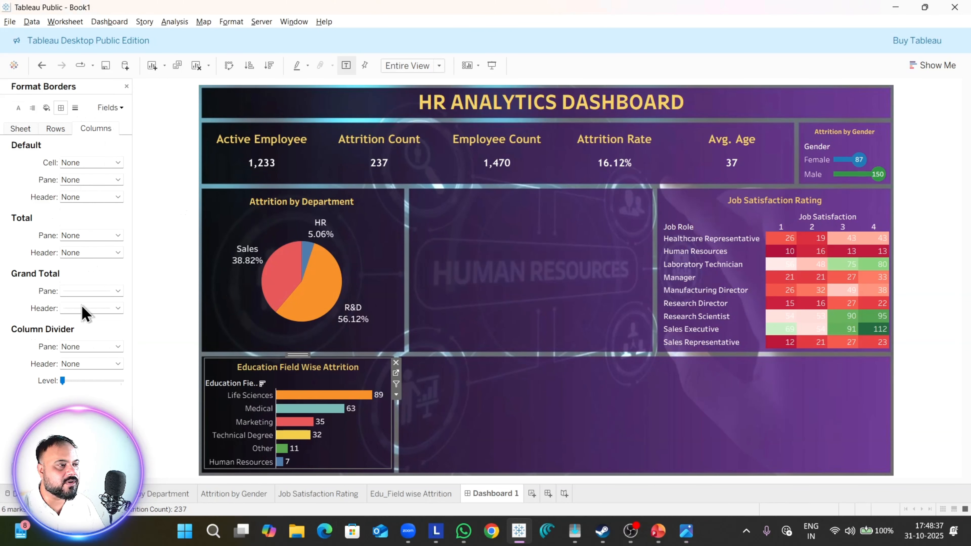
click(88, 348)
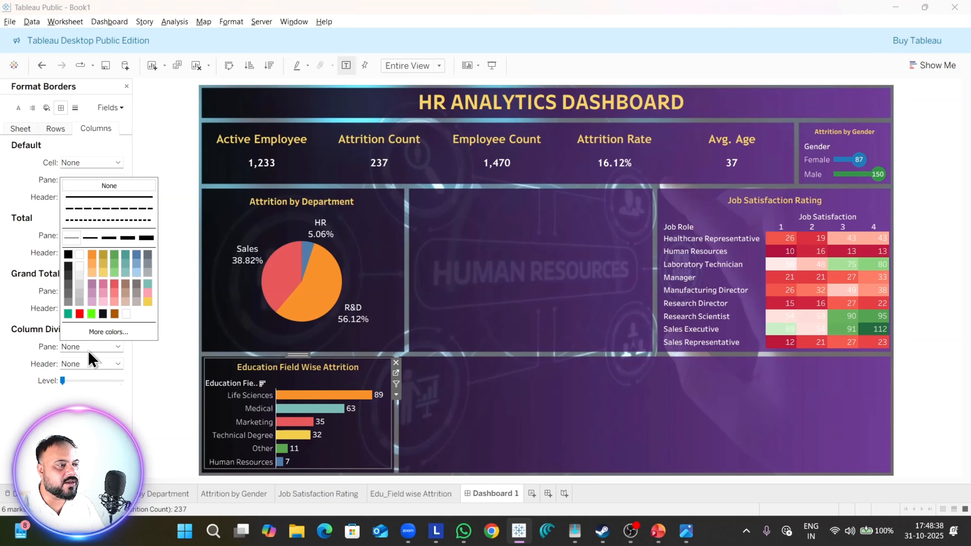
click(61, 133)
click(36, 134)
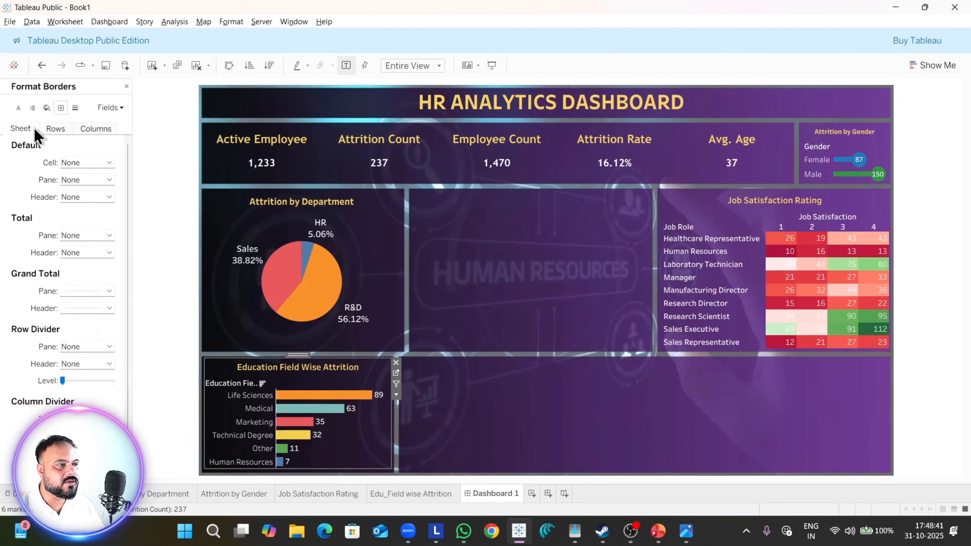
Step: Set the sheet-level zero lines and trend lines of the Education Field Wise Attrition chart to None
click(75, 109)
click(92, 180)
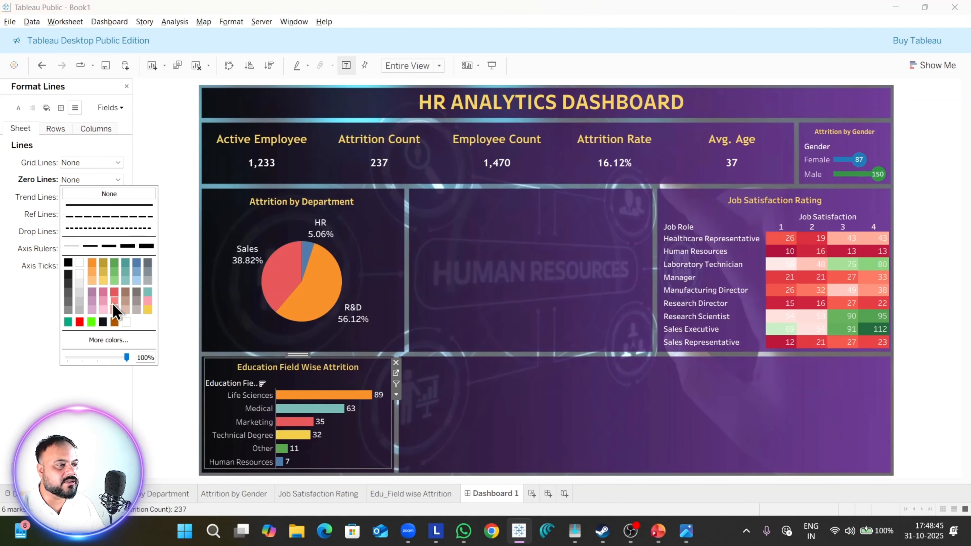
click(45, 185)
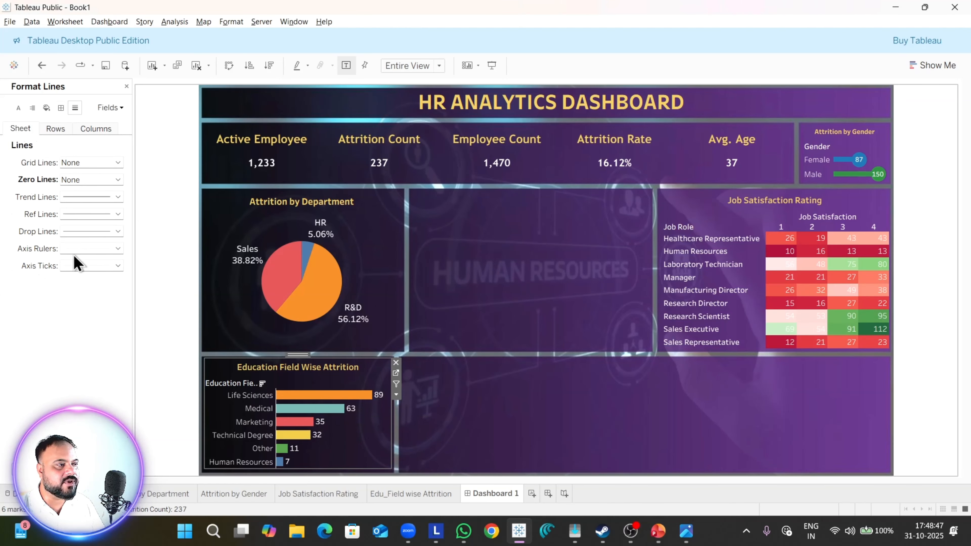
click(78, 203)
click(87, 213)
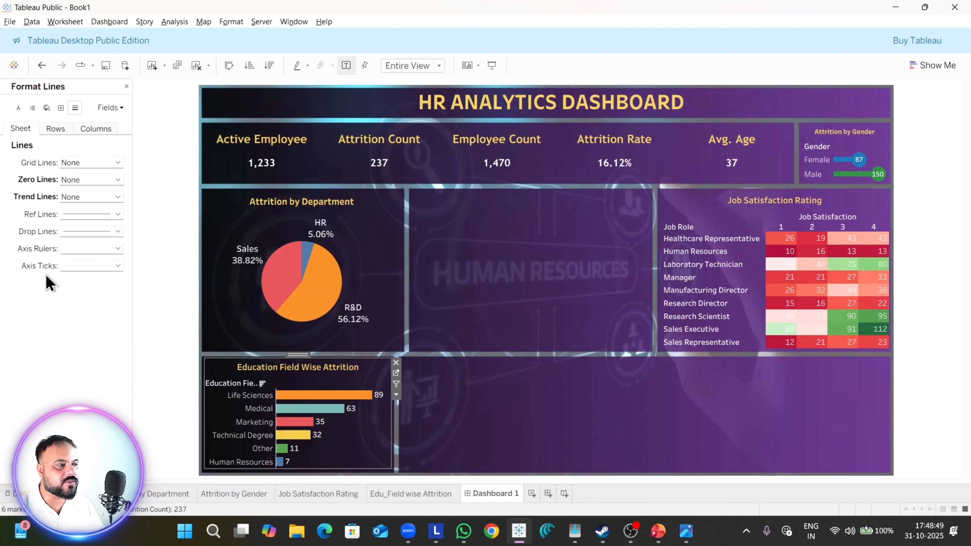
Step: Set the column reference lines, axis ticks, axis rulers and drop lines of the education field chart to None
click(68, 133)
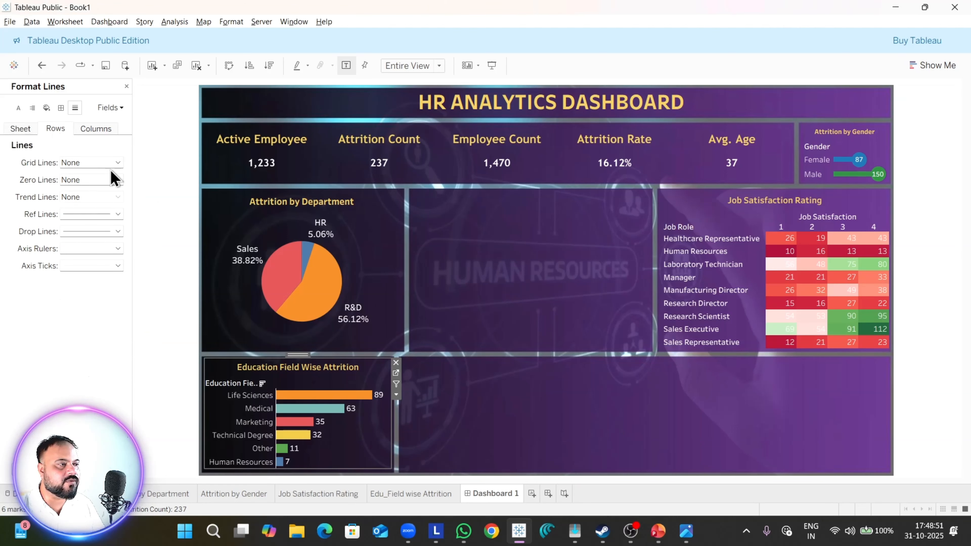
click(103, 130)
click(86, 216)
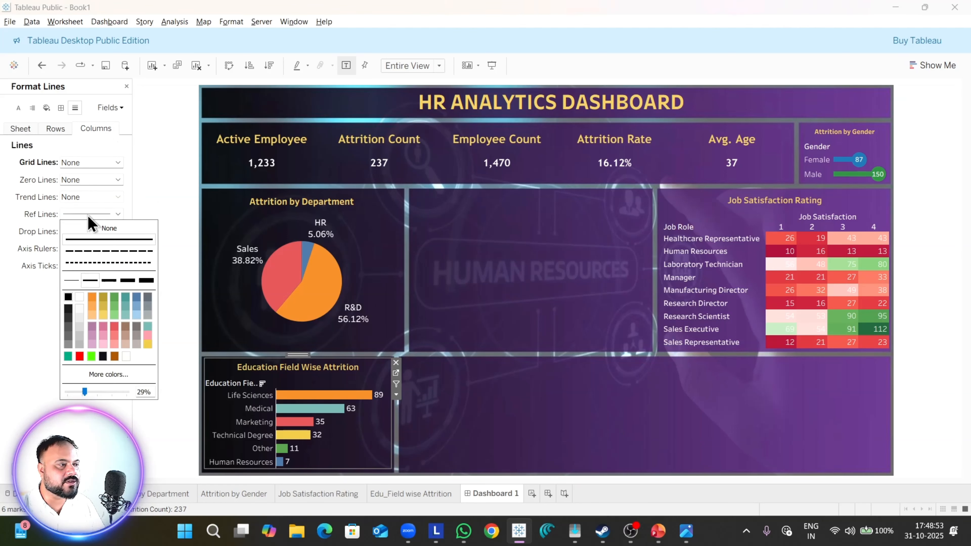
click(90, 224)
click(86, 267)
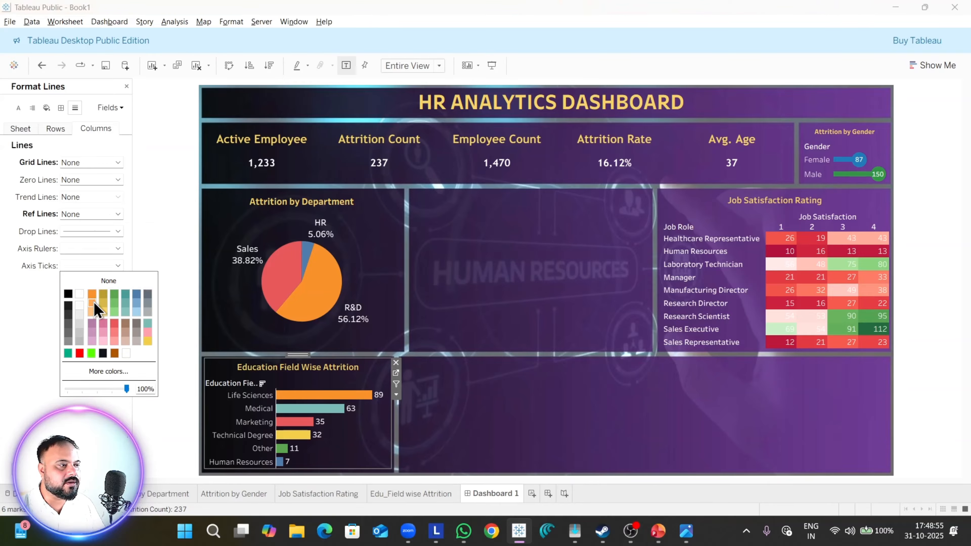
click(76, 251)
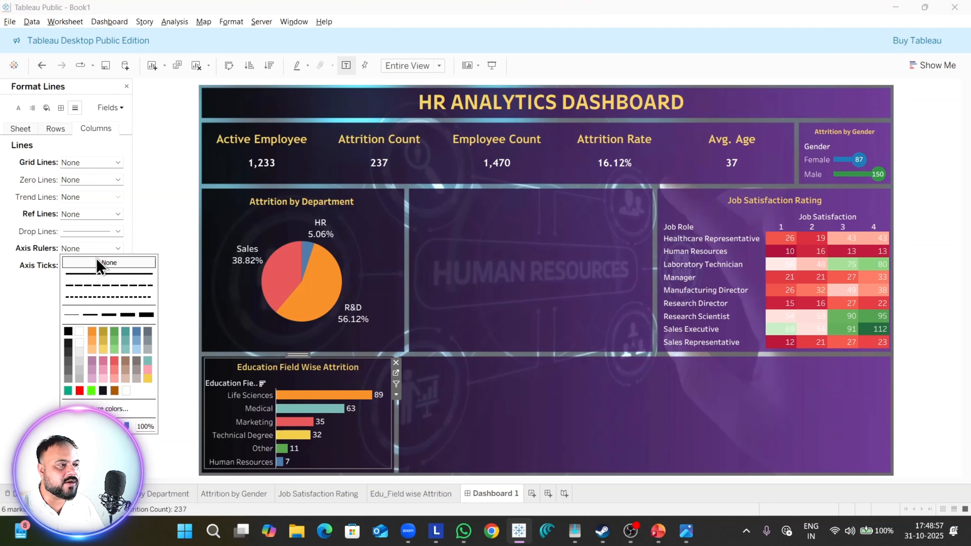
click(79, 232)
click(100, 247)
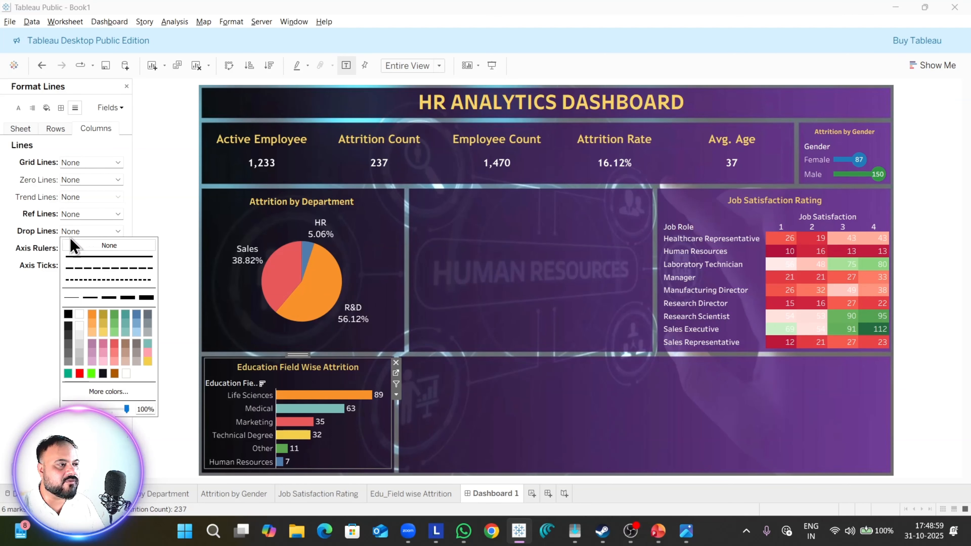
Step: Set the row reference lines and drop lines of the education field chart to None
click(56, 132)
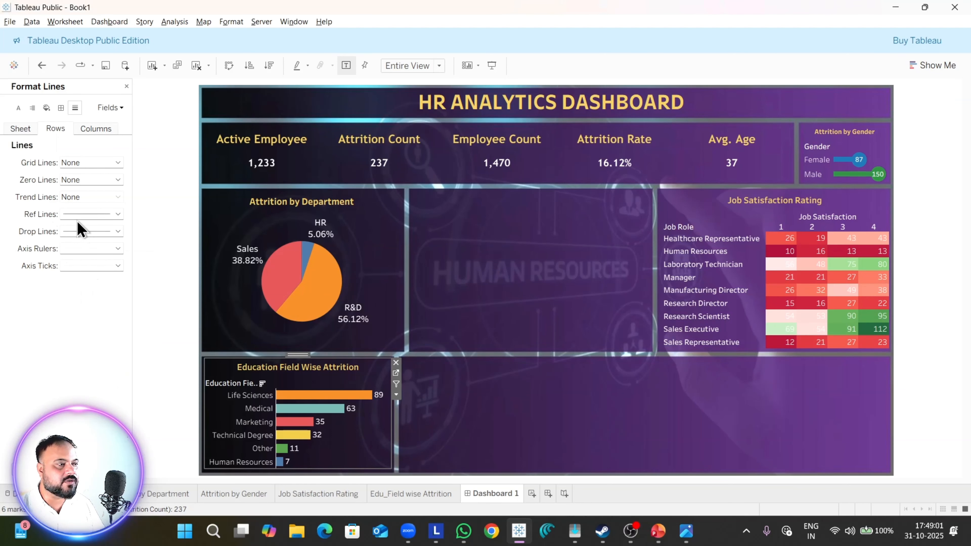
click(83, 214)
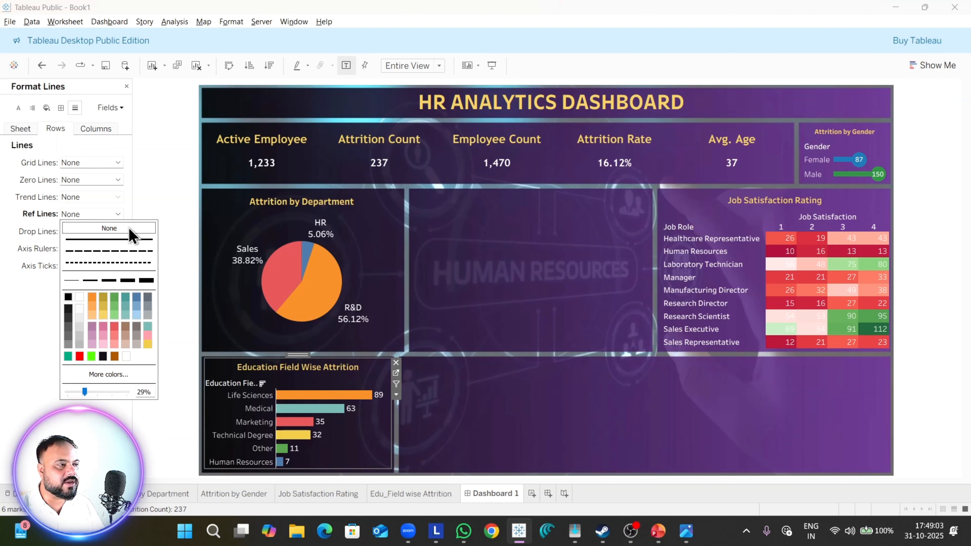
click(109, 228)
click(91, 231)
click(26, 300)
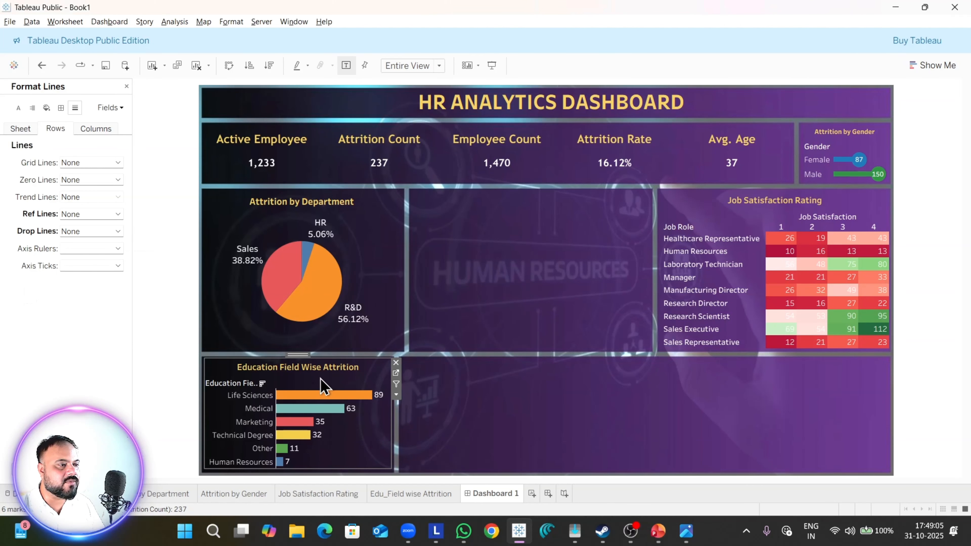
Step: Set the sheet-level reference lines and drop lines of the education field chart to None
click(23, 129)
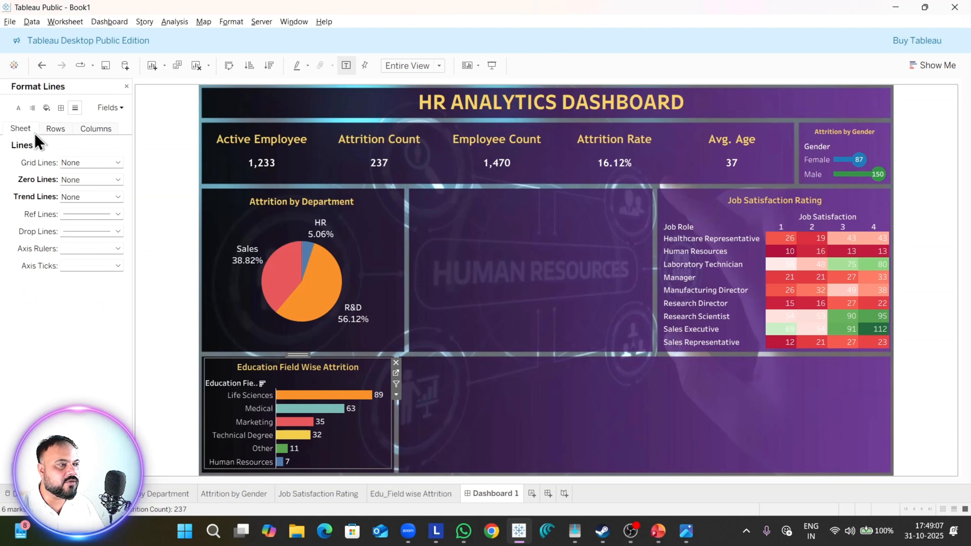
click(92, 215)
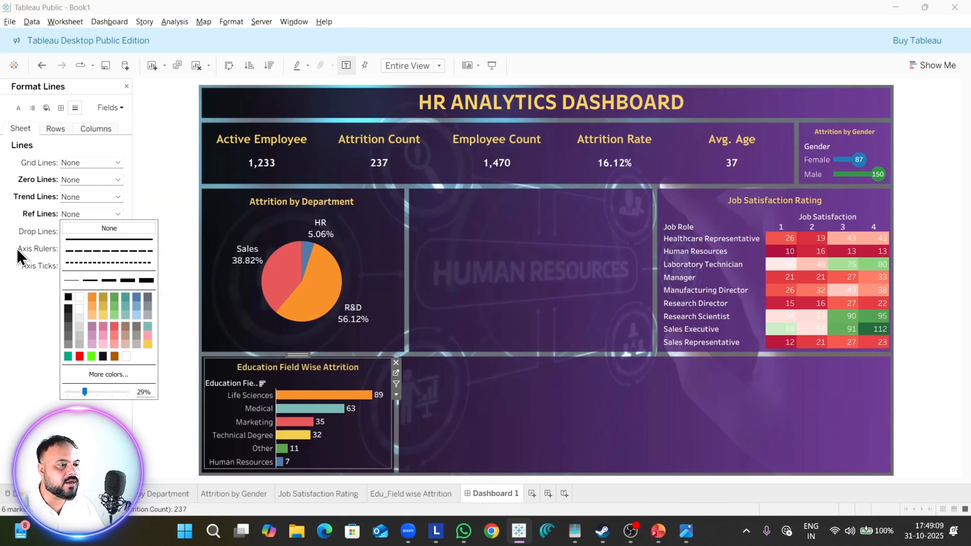
click(44, 255)
click(81, 232)
click(88, 246)
click(21, 251)
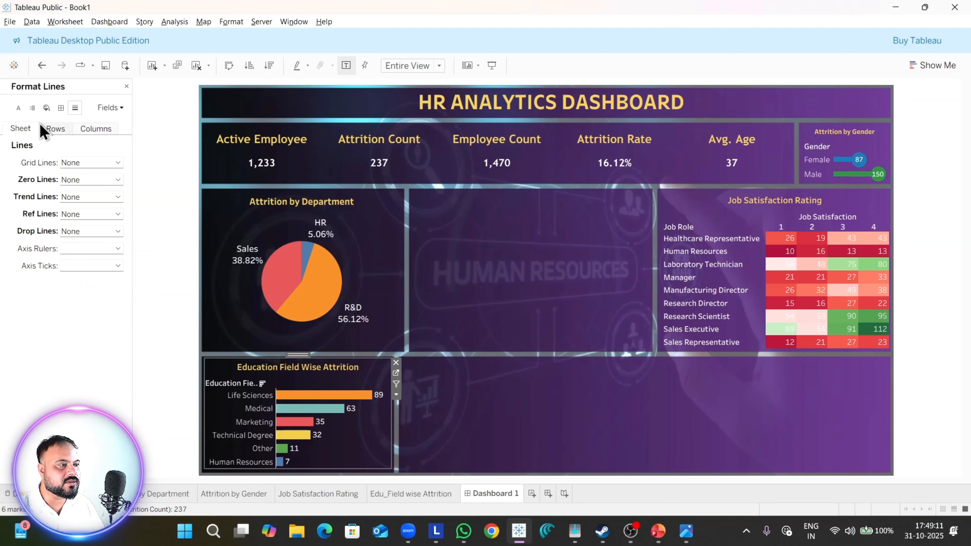
Step: Set the sheet-level Grand Total pane border of the Education Field Wise Attrition chart to None
click(61, 109)
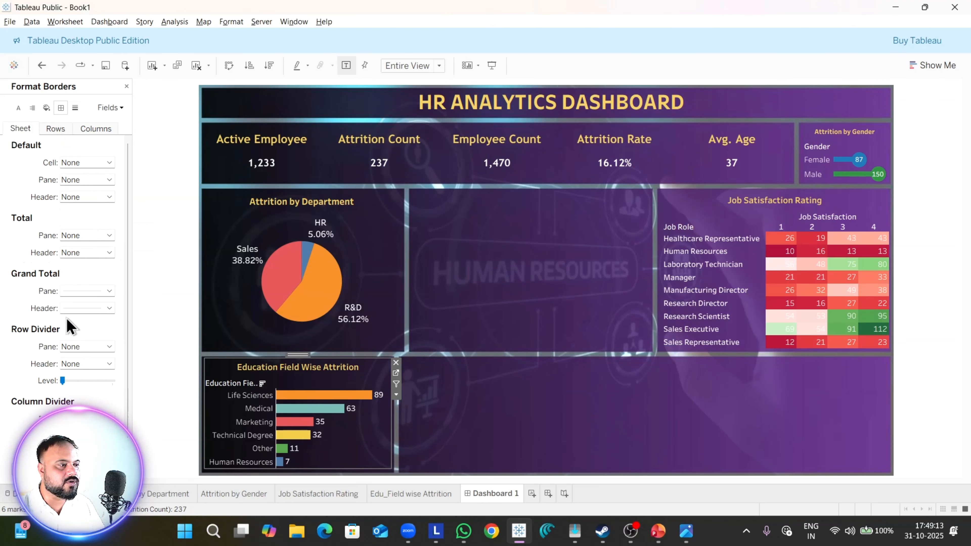
scroll(92, 380, down, 1)
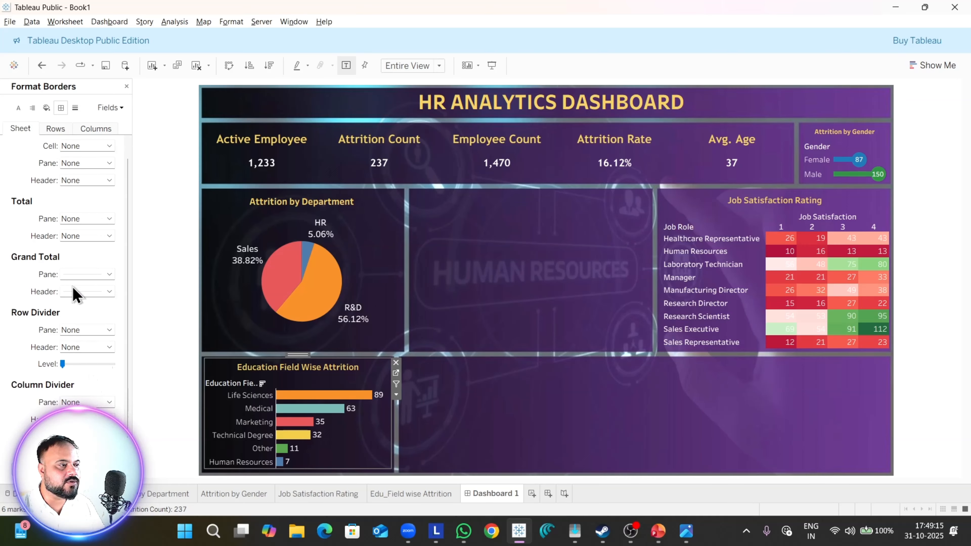
click(79, 274)
click(95, 284)
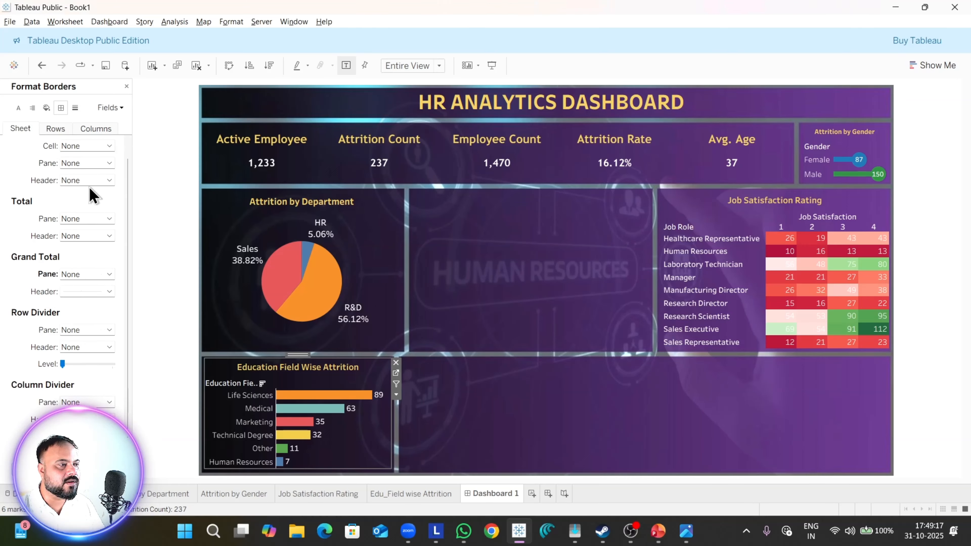
Step: Set the column-level Grand Total header border of the Education Field Wise Attrition chart to None
click(57, 129)
click(100, 310)
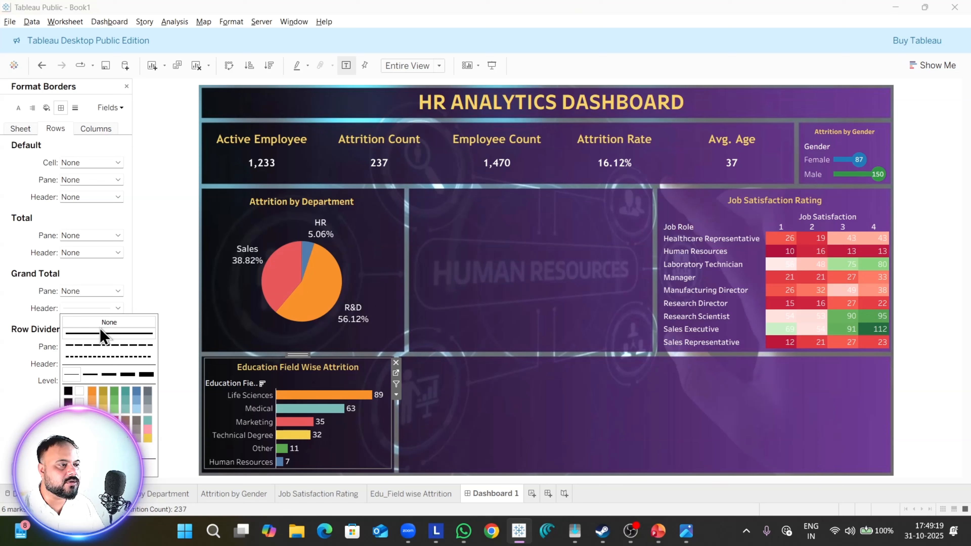
click(108, 132)
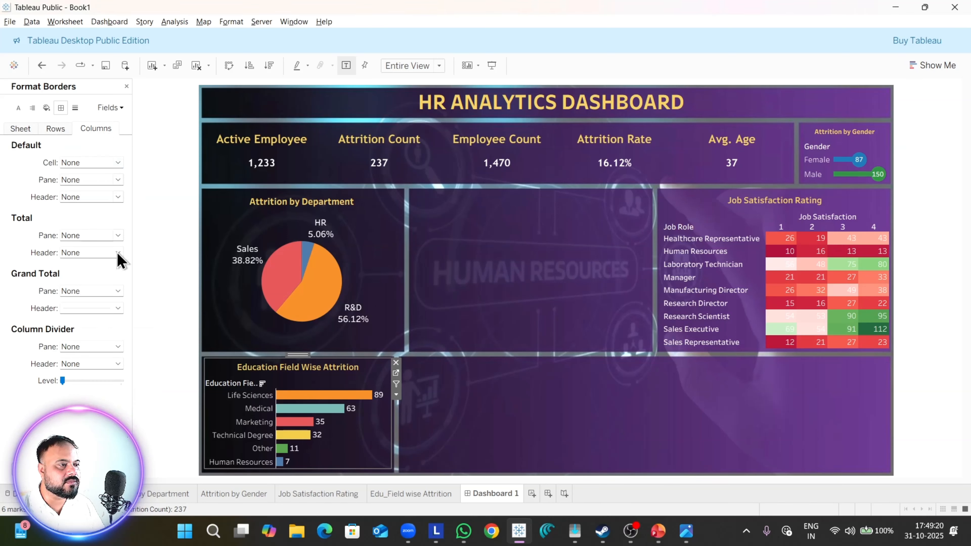
click(92, 312)
click(92, 319)
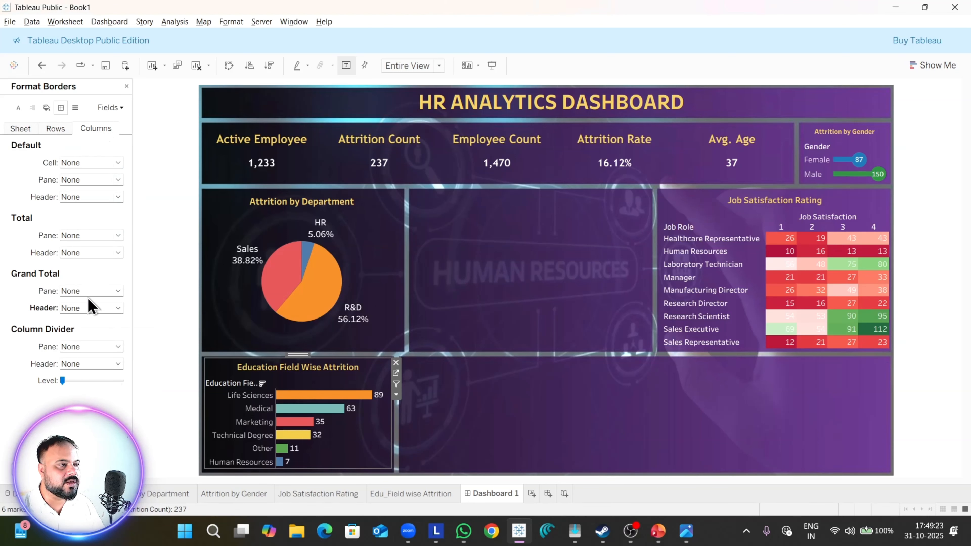
Step: Set the sheet-level Grand Total header border of the education field chart to None
click(23, 129)
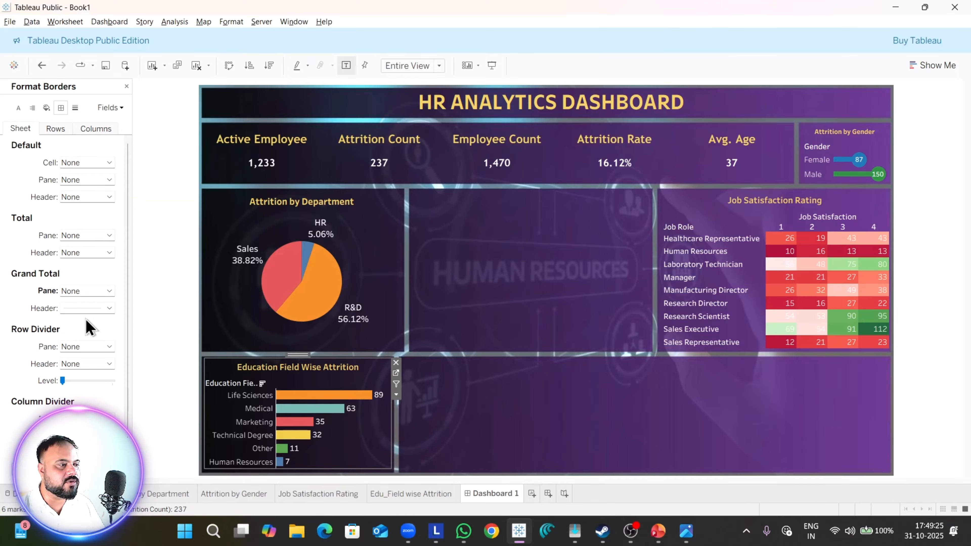
scroll(86, 319, down, 1)
click(88, 291)
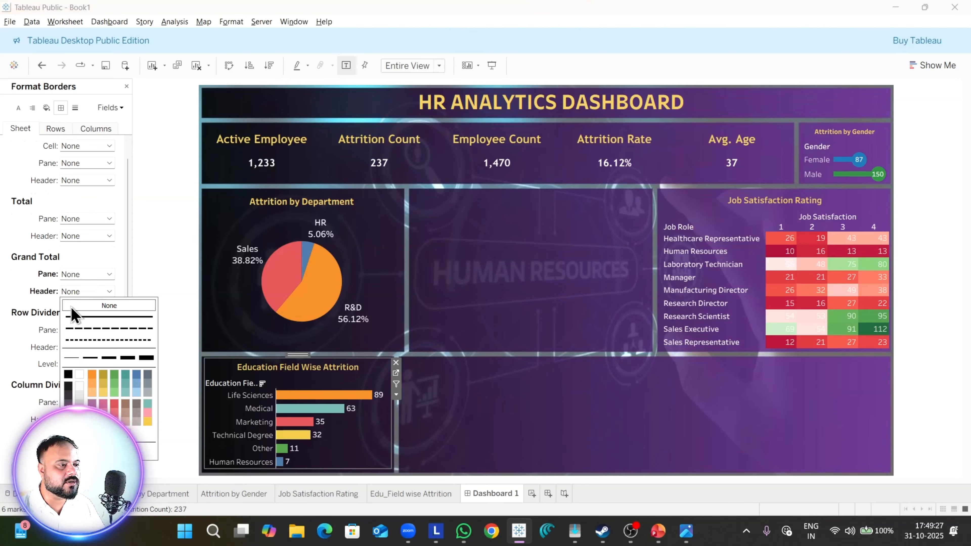
click(76, 304)
scroll(42, 312, up, 1)
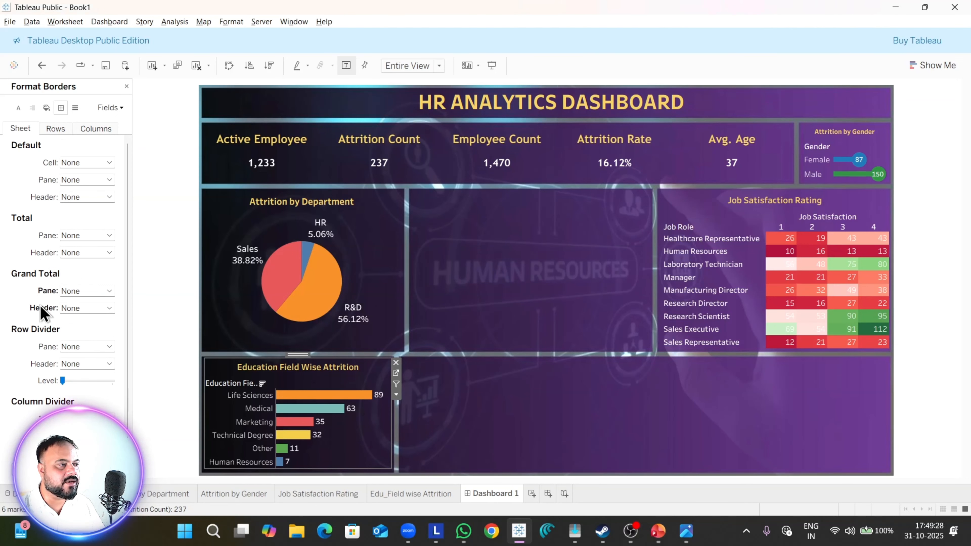
Step: Set the sheet-level axis rulers of the education field chart to None and deselect the chart
click(75, 108)
click(91, 250)
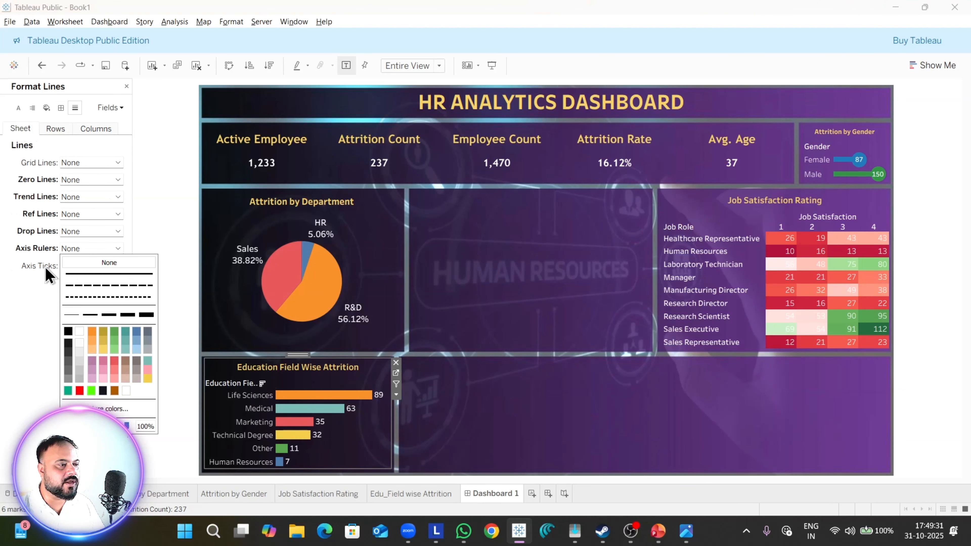
click(102, 337)
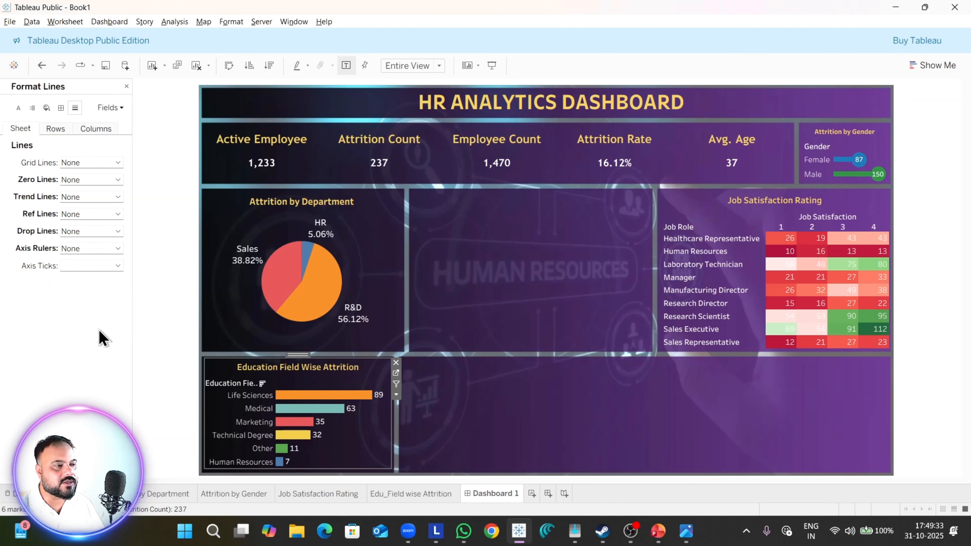
click(559, 442)
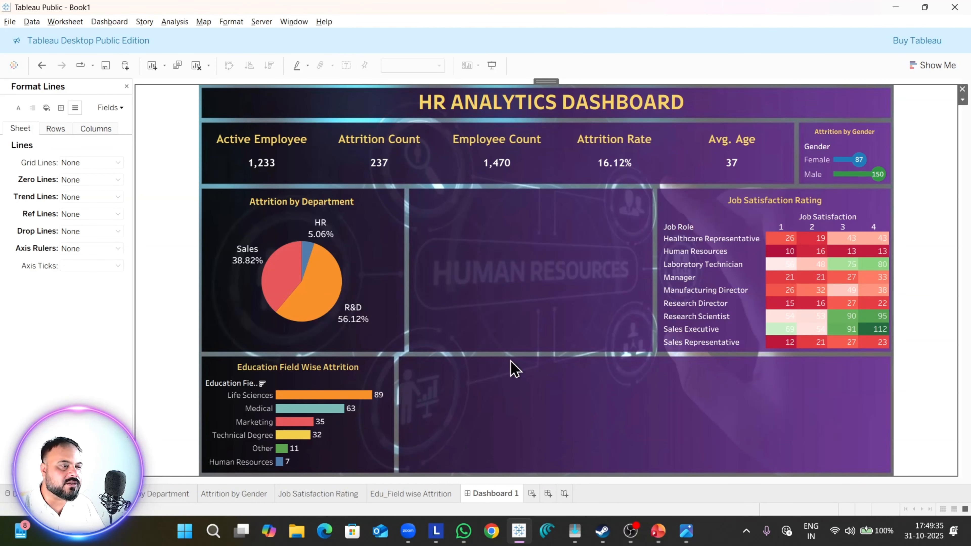
Step: Compare the dashboard with the Attrition by Age chart in the Dashboard 1.png reference image and close the line formatting settings
key(alt+Tab)
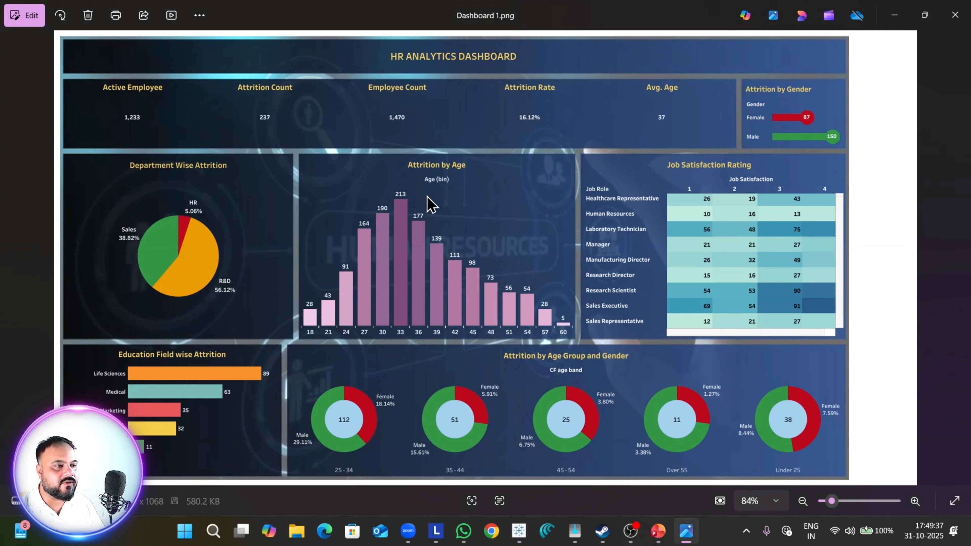
key(alt+Tab)
key(alt+Tab)
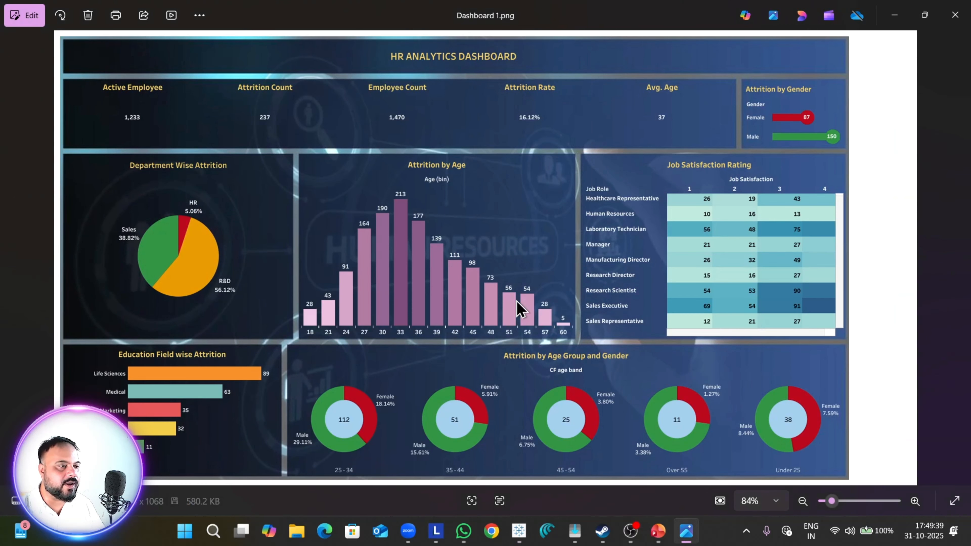
key(alt+Tab)
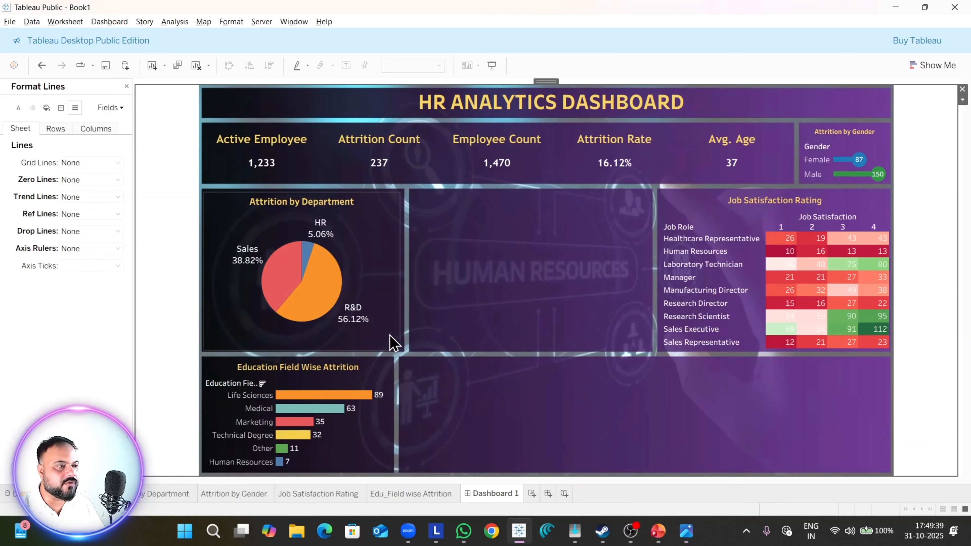
click(126, 87)
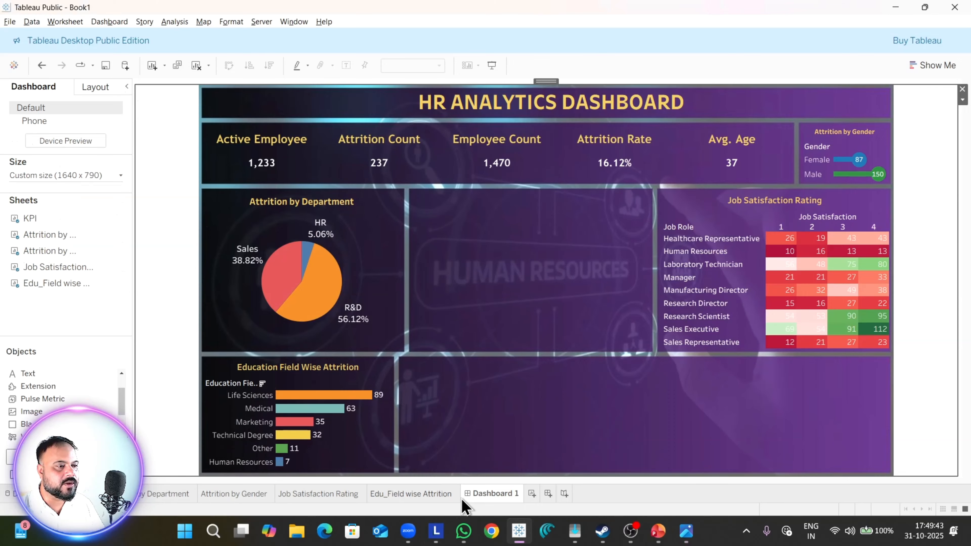
Step: Add a new worksheet and build a histogram from Age placed on both Columns and Rows
click(531, 495)
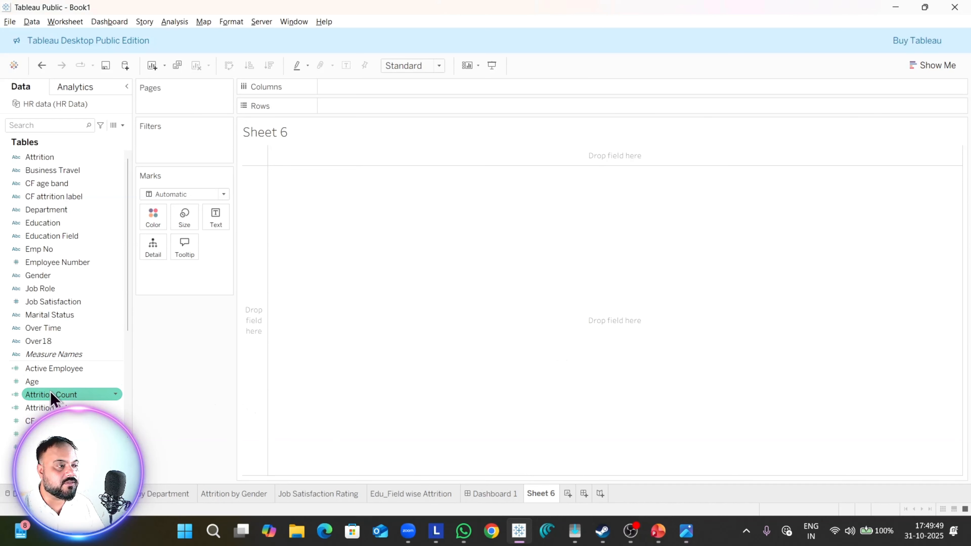
drag(34, 381, 369, 92)
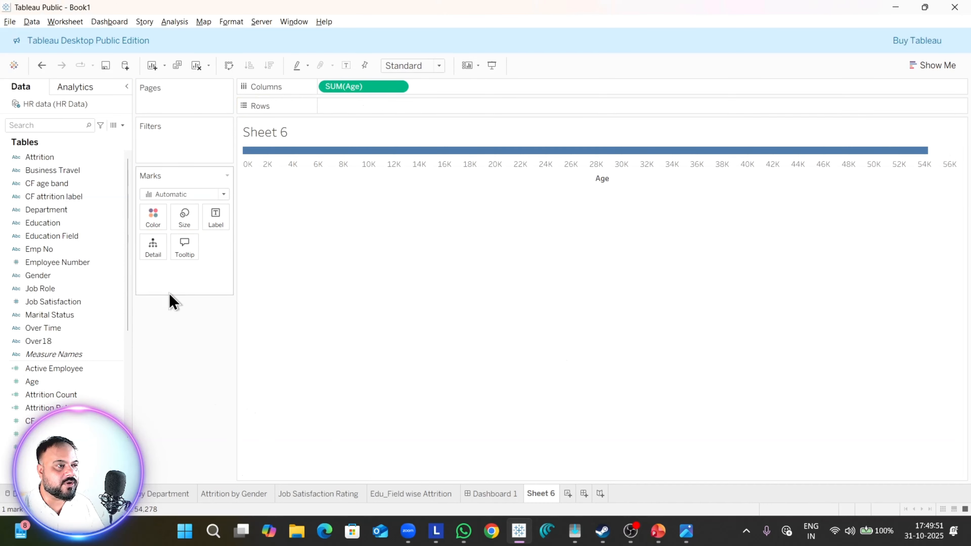
drag(79, 384, 413, 109)
click(937, 75)
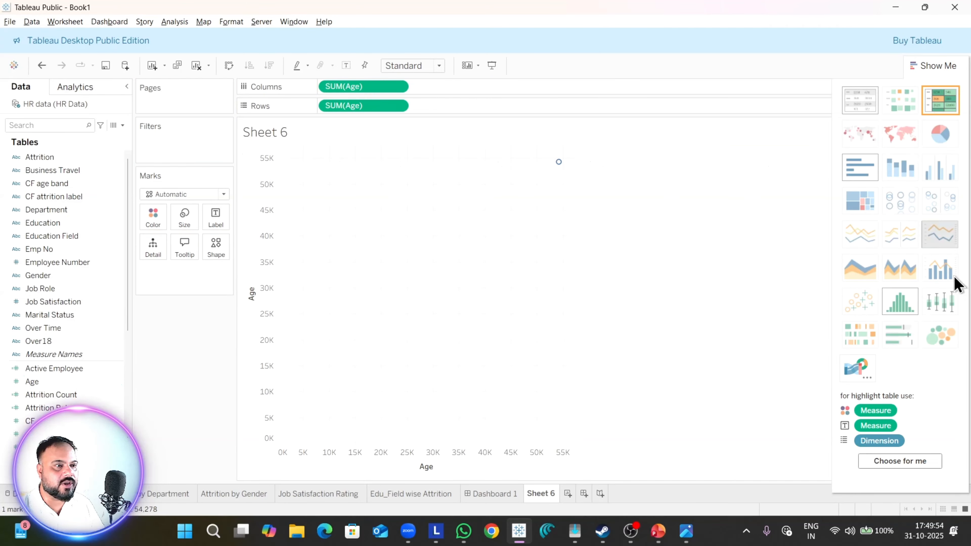
click(912, 303)
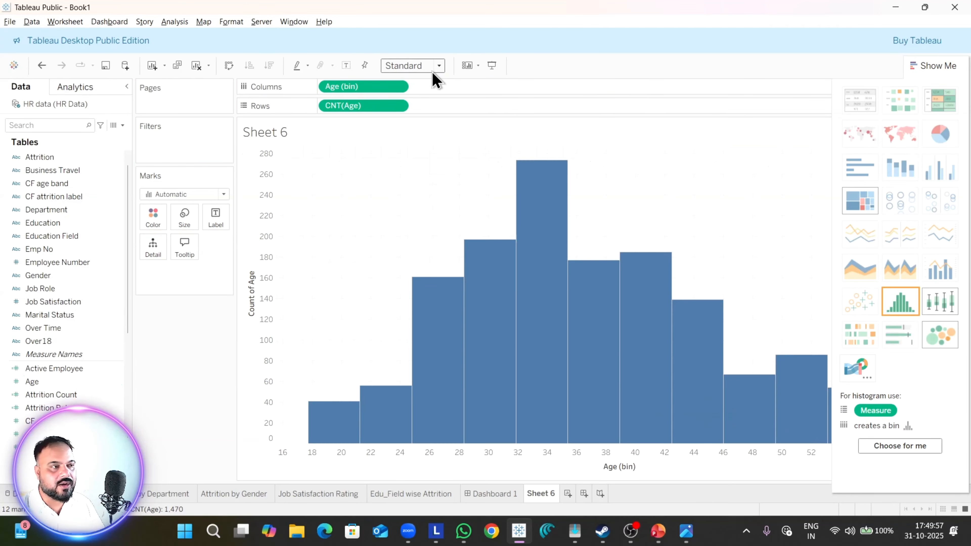
Step: Convert Age (bin) on Columns to discrete, checking the bars against the Dashboard 1.png reference image, and close the chart type suggestions
key(alt+Tab)
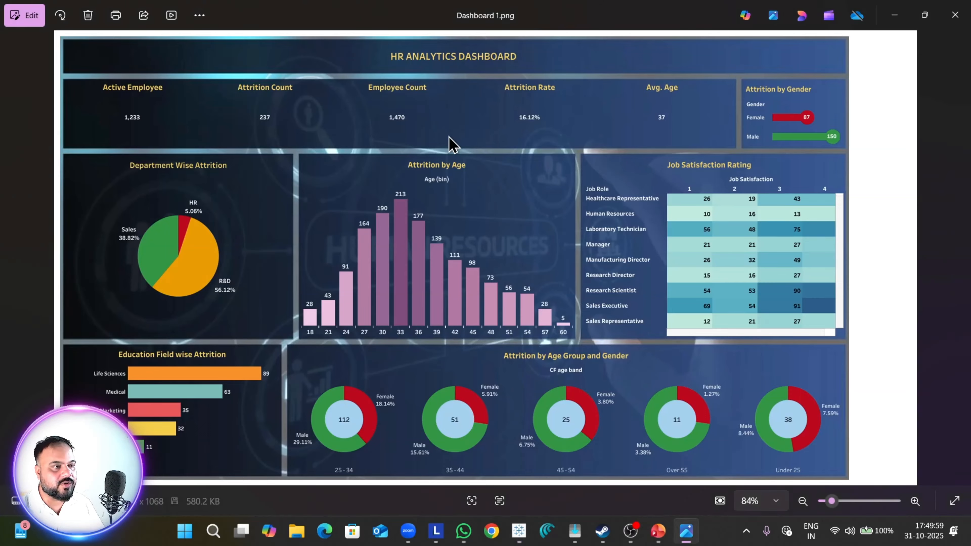
key(alt+Tab)
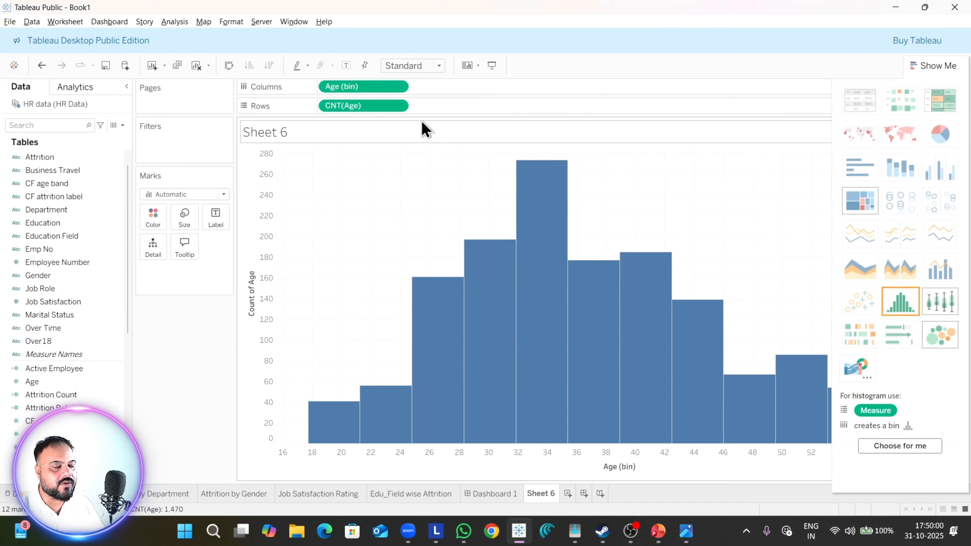
click(398, 86)
click(386, 212)
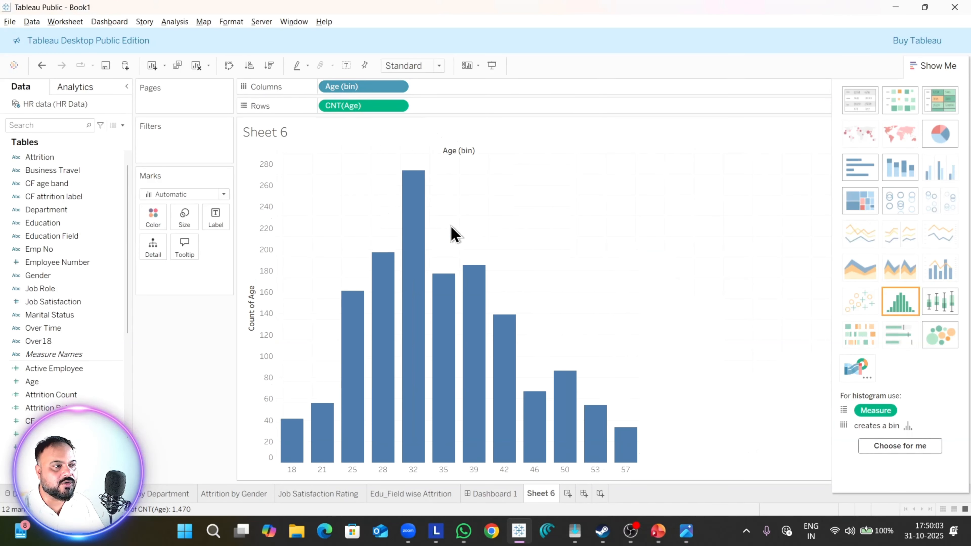
key(alt+Tab)
key(alt+Tab)
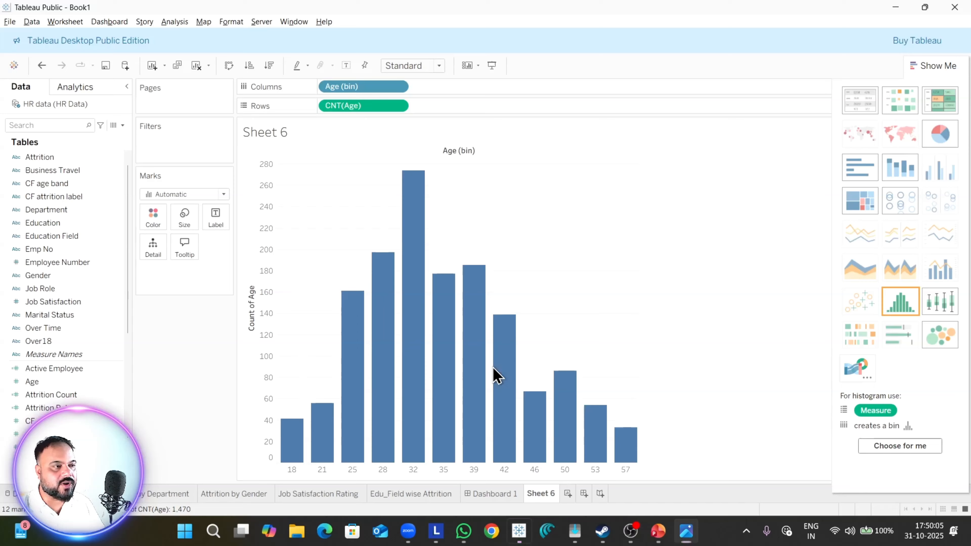
mouse_move(453, 342)
click(944, 67)
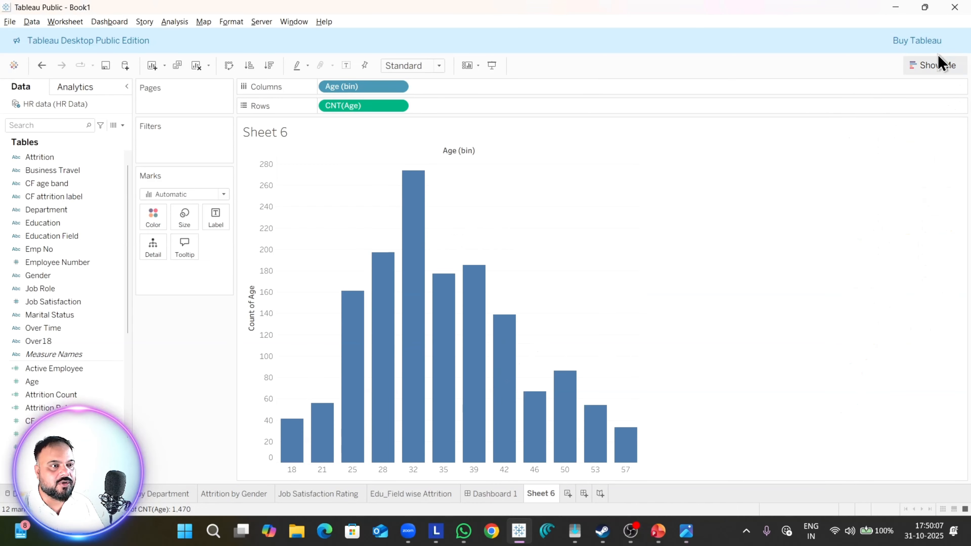
Step: Check the reference image's bar coloring and color the age bars by Attrition Count
key(alt+Tab)
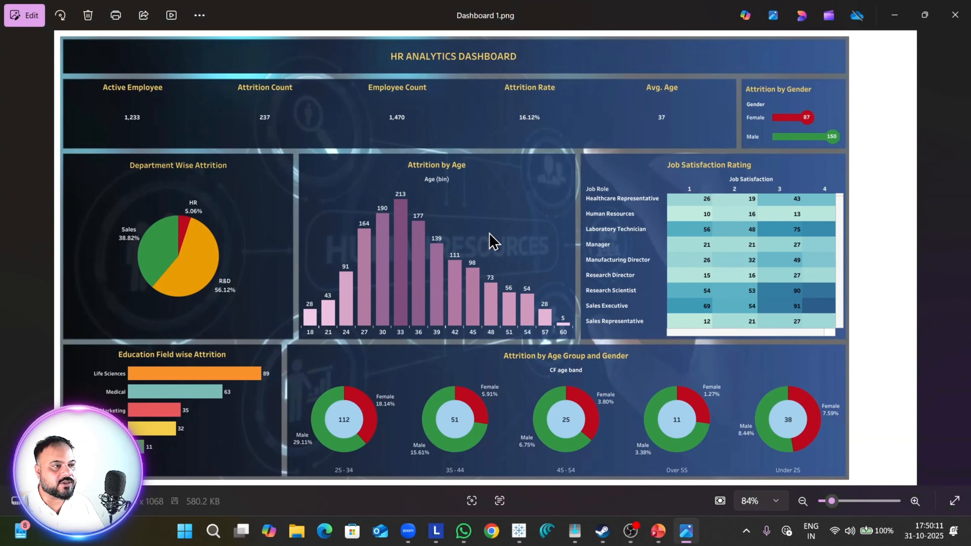
key(alt+Tab)
click(56, 397)
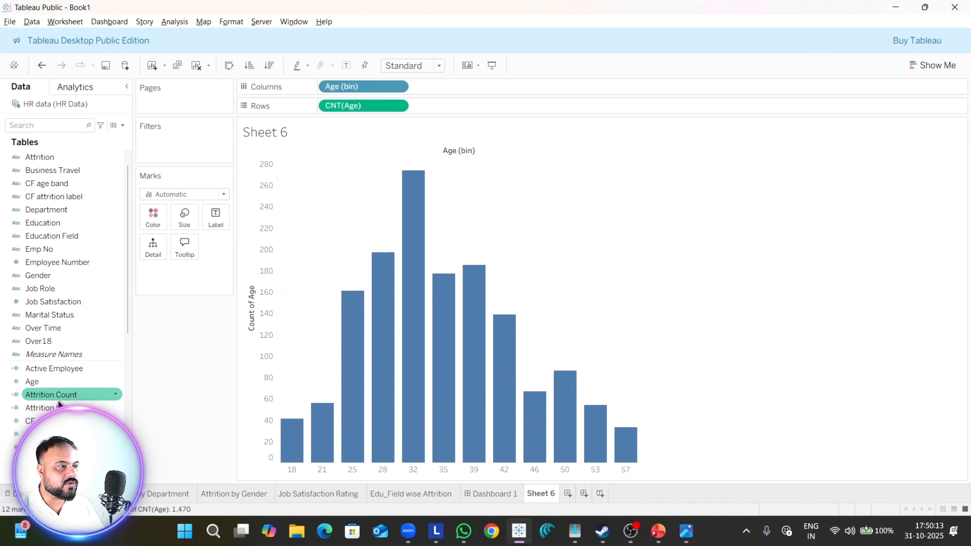
mouse_move(59, 404)
mouse_down()
mouse_move(167, 268)
mouse_move(405, 285)
mouse_up()
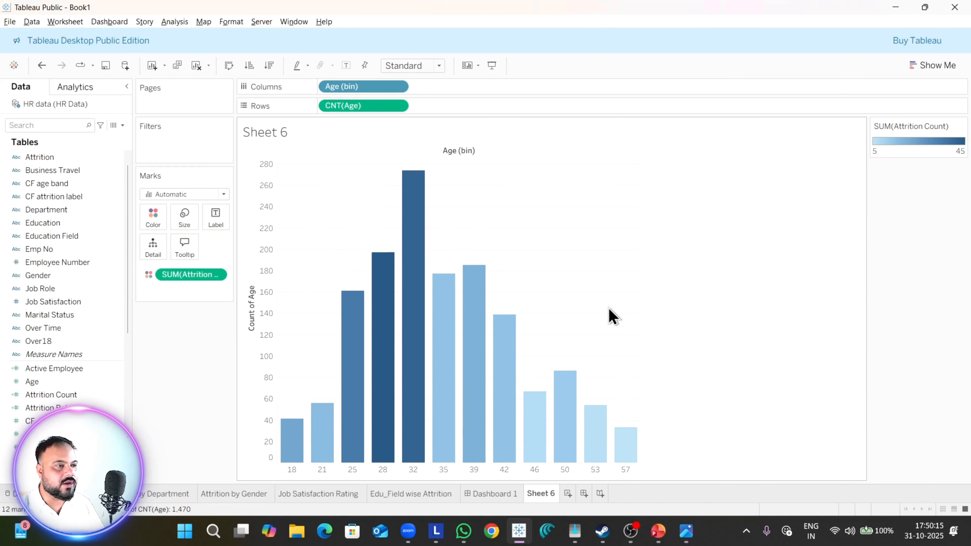
Step: Try the Red palette for the Attrition Count colors, settle on Purple, and compare the bars with the Dashboard 1.png reference image
click(962, 127)
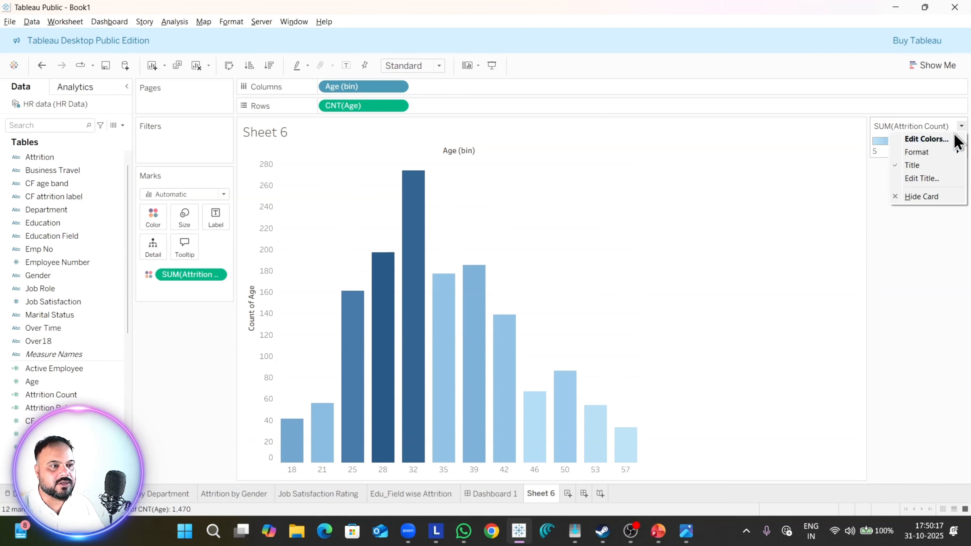
click(922, 137)
click(469, 134)
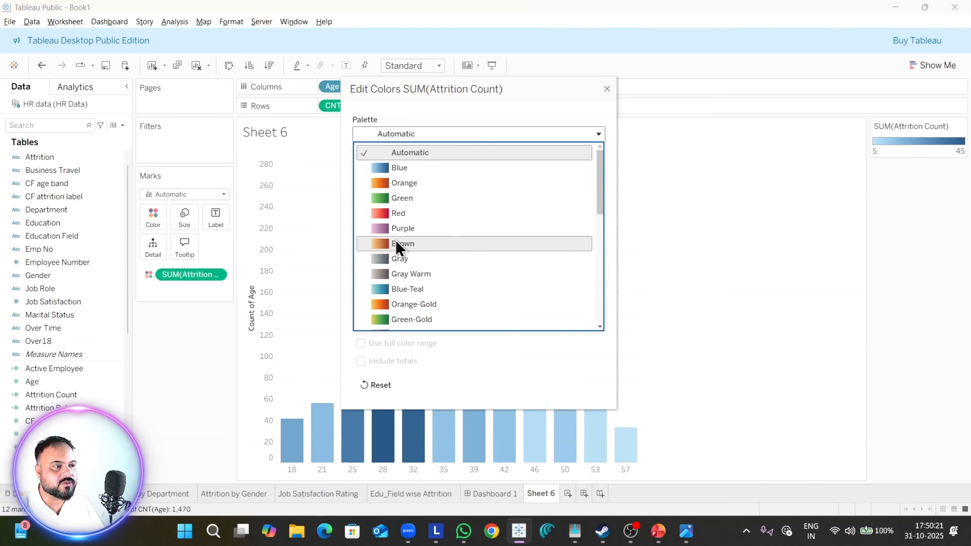
click(397, 214)
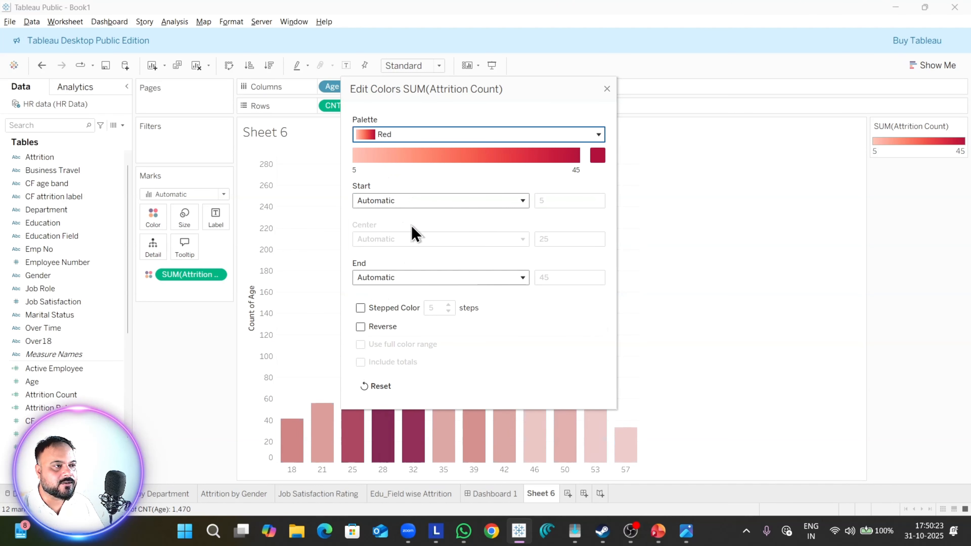
click(451, 134)
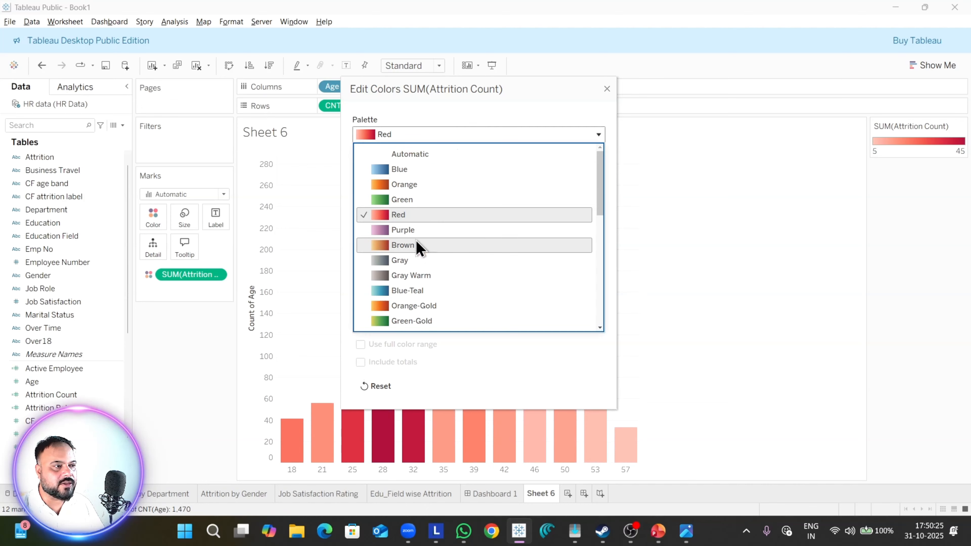
click(445, 230)
key(alt+Tab)
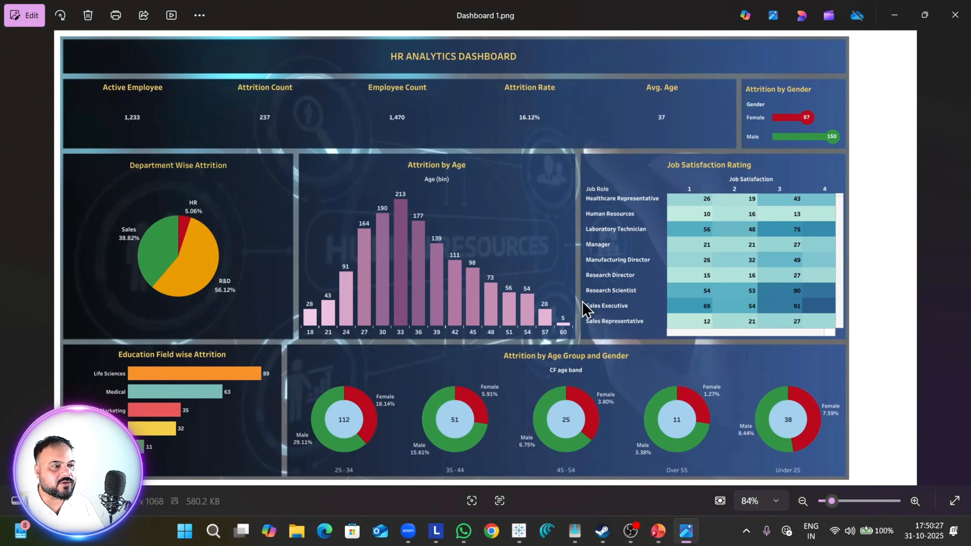
key(alt+Tab)
drag(477, 93, 760, 106)
key(alt+Tab)
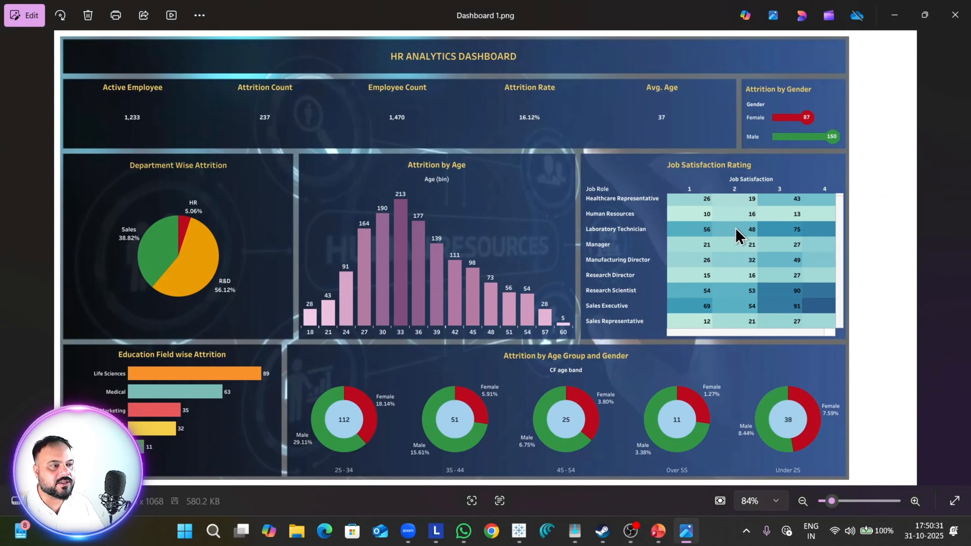
key(alt+Tab)
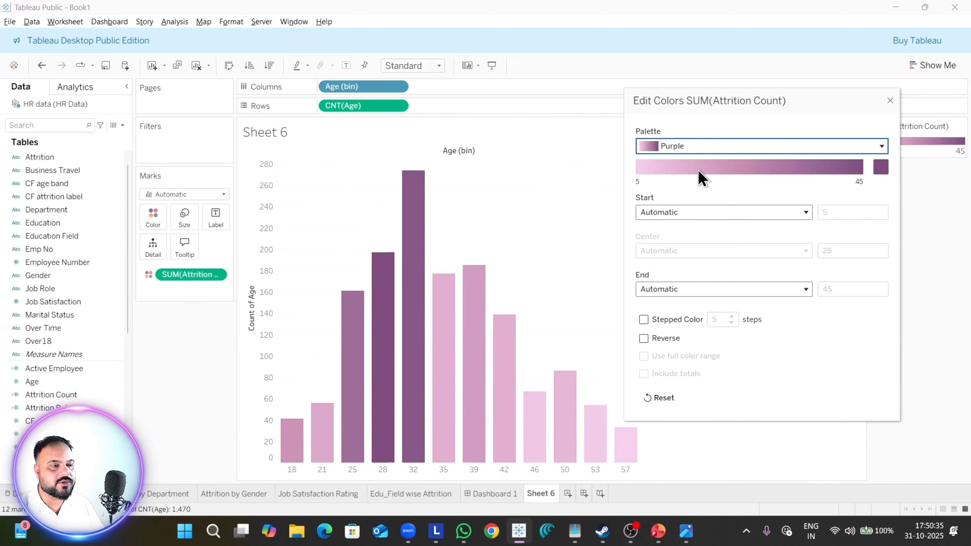
click(891, 101)
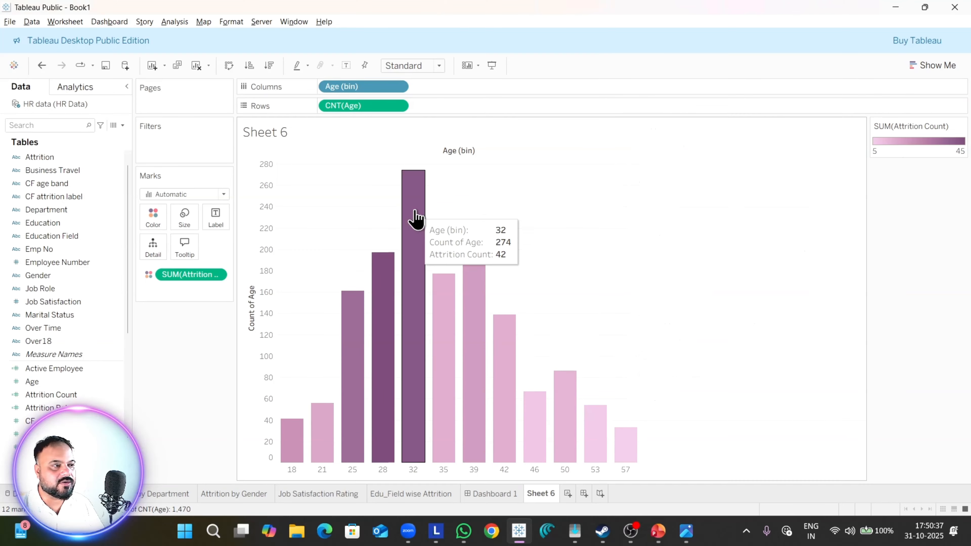
Step: Label the age bars with Attrition Count and compare the labels with those in the reference image
drag(61, 400, 216, 220)
key(alt+Tab)
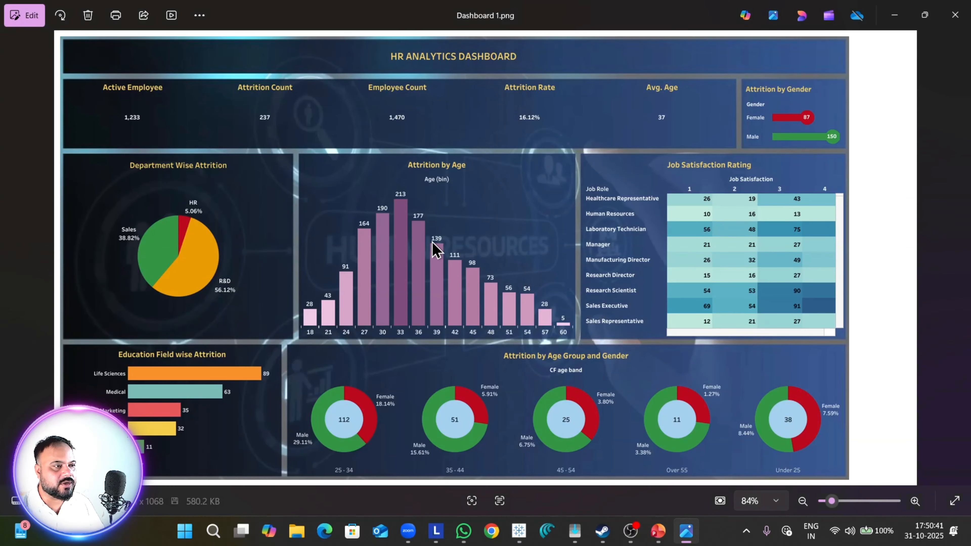
key(alt+Tab)
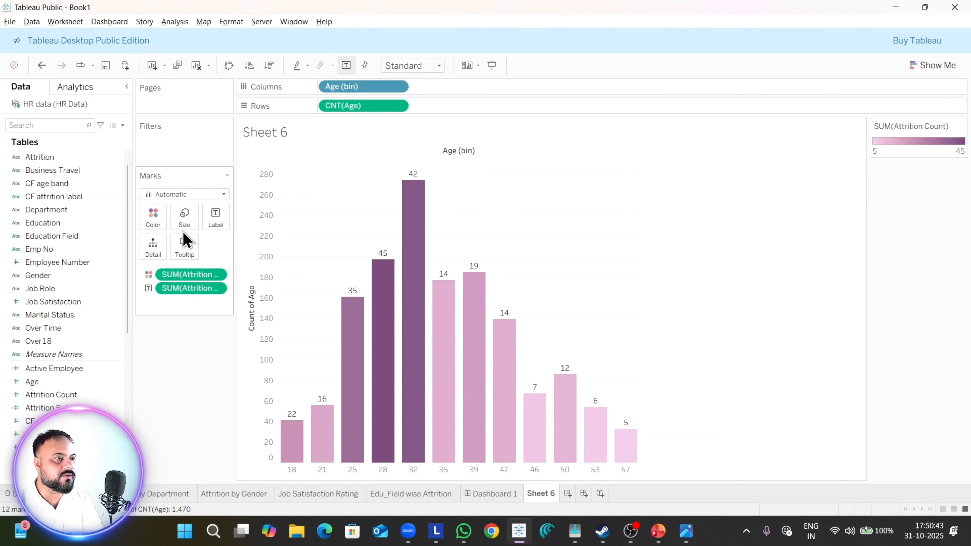
Step: Change the aggregation of the Attrition Count label on the age bars to Count and compare it with the Dashboard 1.png reference image
click(216, 288)
mouse_move(236, 434)
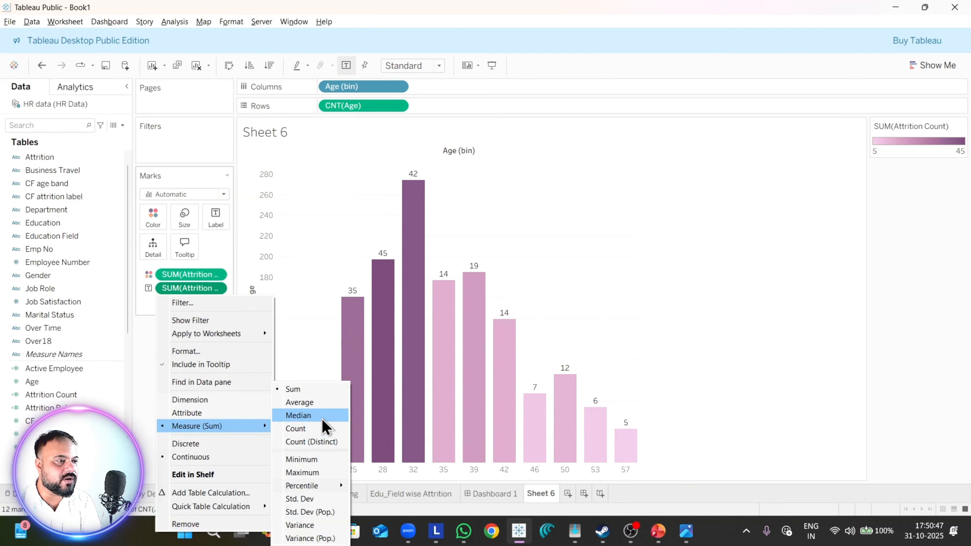
click(318, 432)
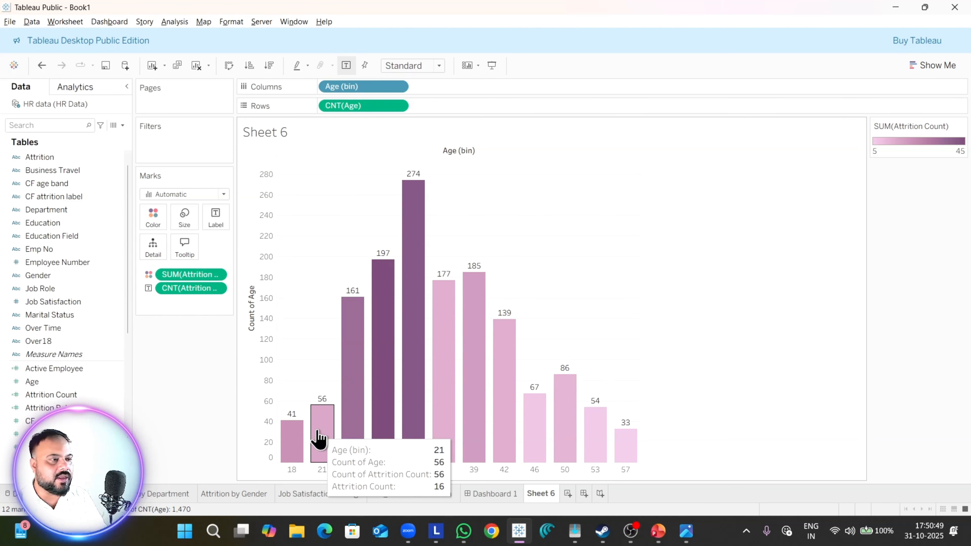
key(alt+Tab)
key(alt+Tab)
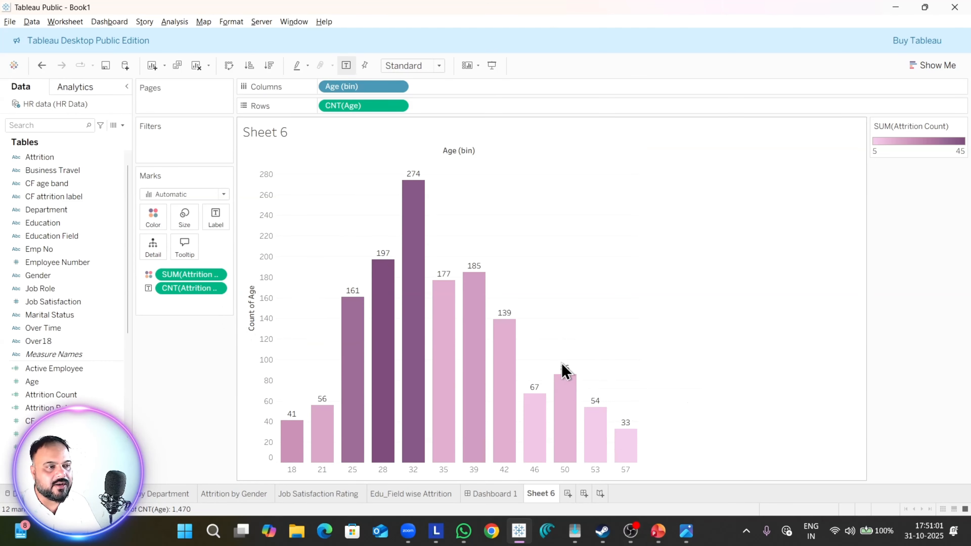
Step: Review the Attrition by Age chart in the Dashboard 1.png reference image and open the Dashboard 1 sheet in Tableau
key(alt+Tab)
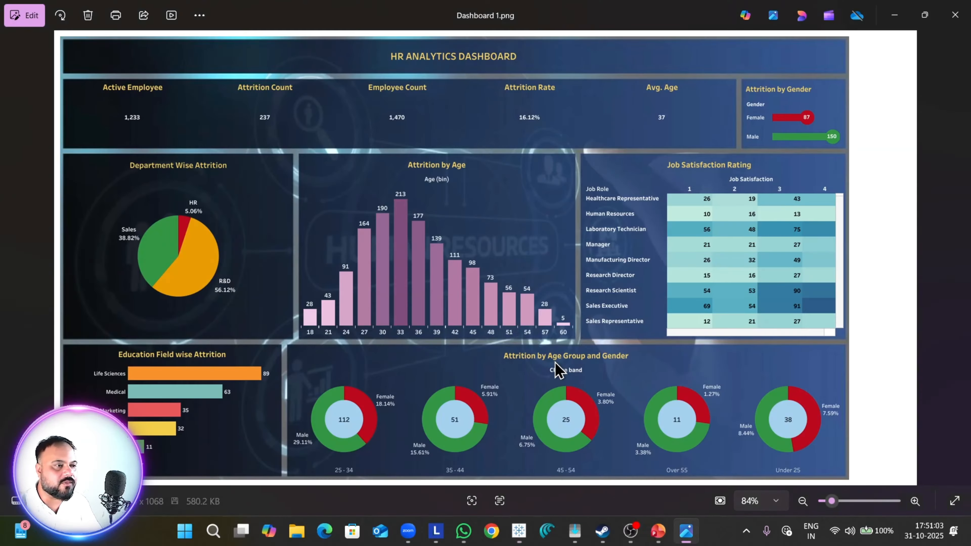
key(alt+Tab)
click(508, 497)
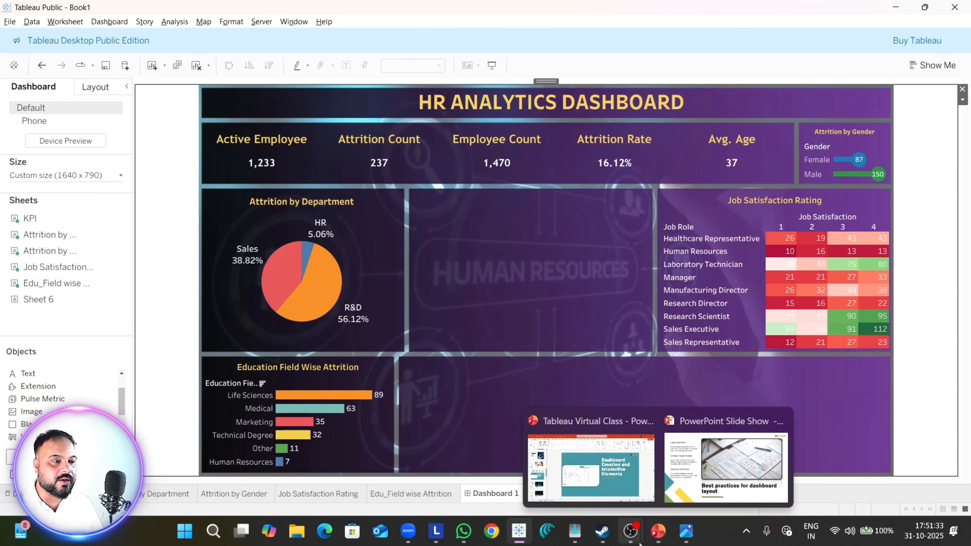
click(658, 532)
click(666, 502)
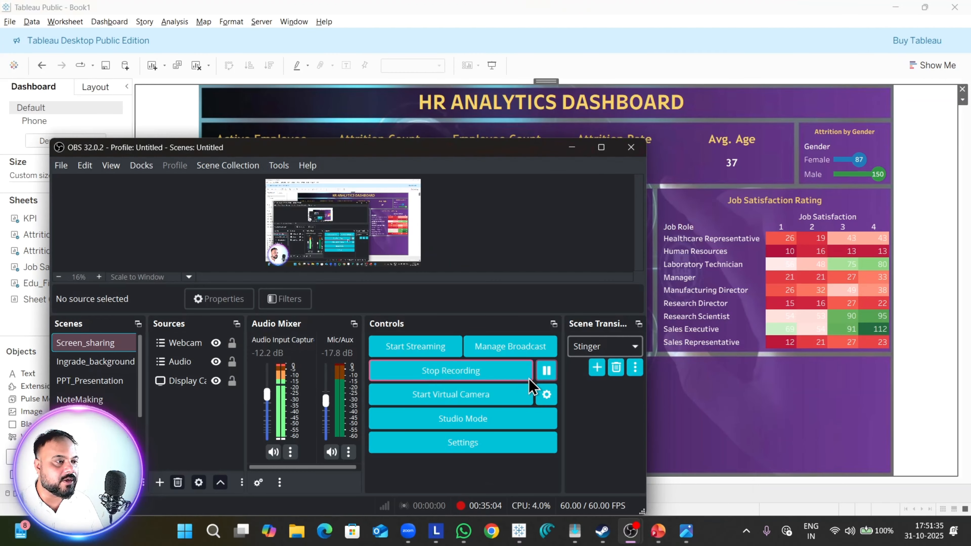